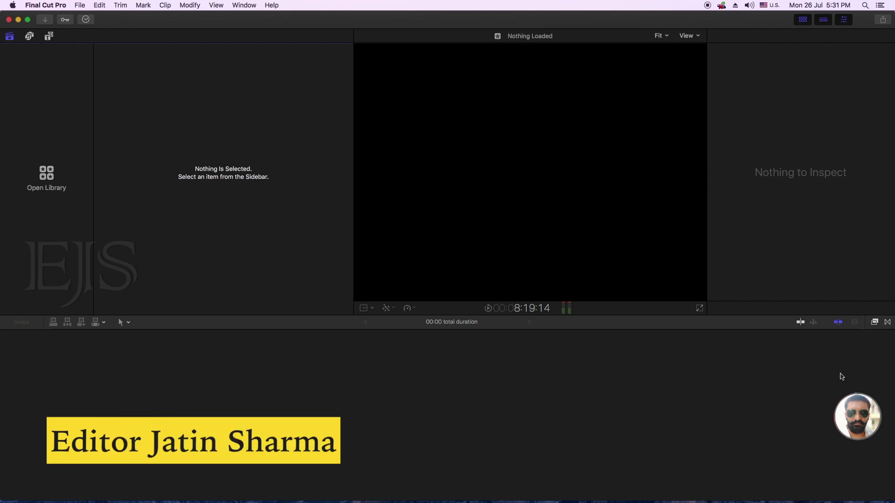
Step: Switch the editing window to full screen
click(29, 20)
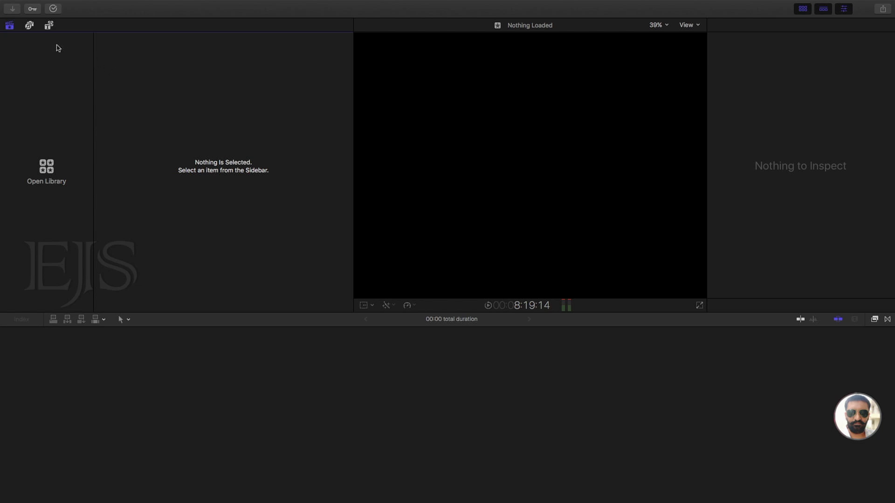
click(78, 5)
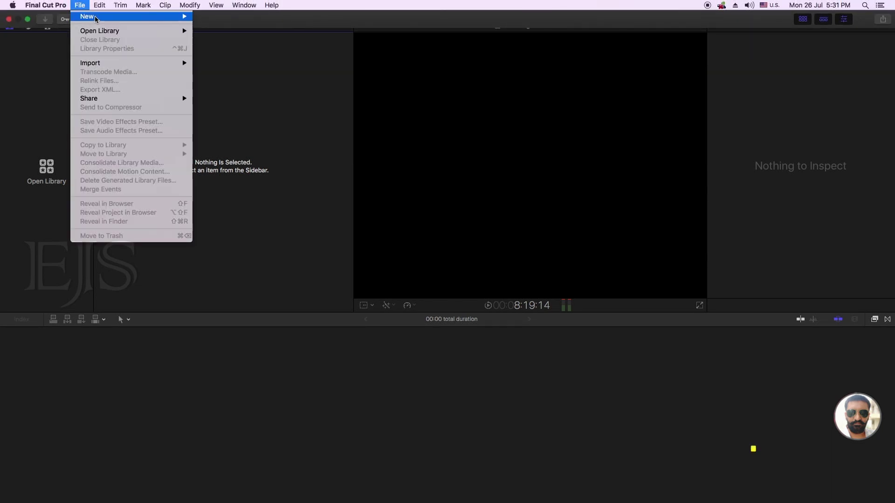
mouse_move(163, 16)
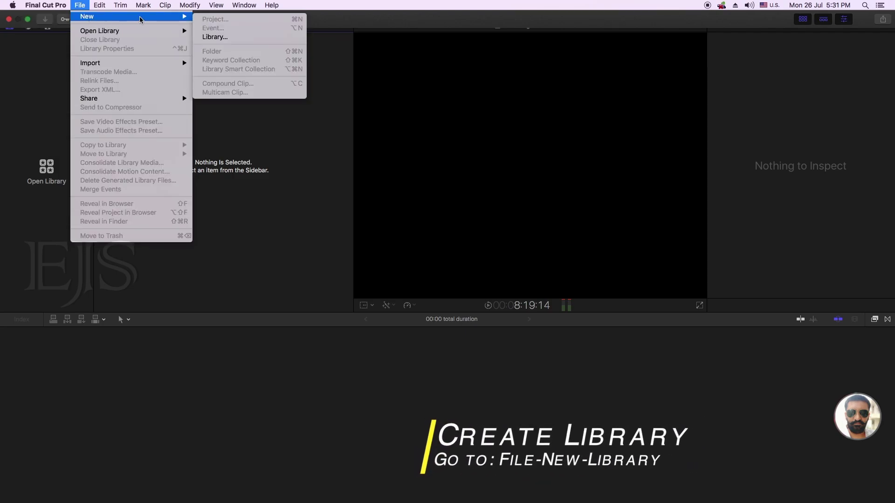
click(212, 38)
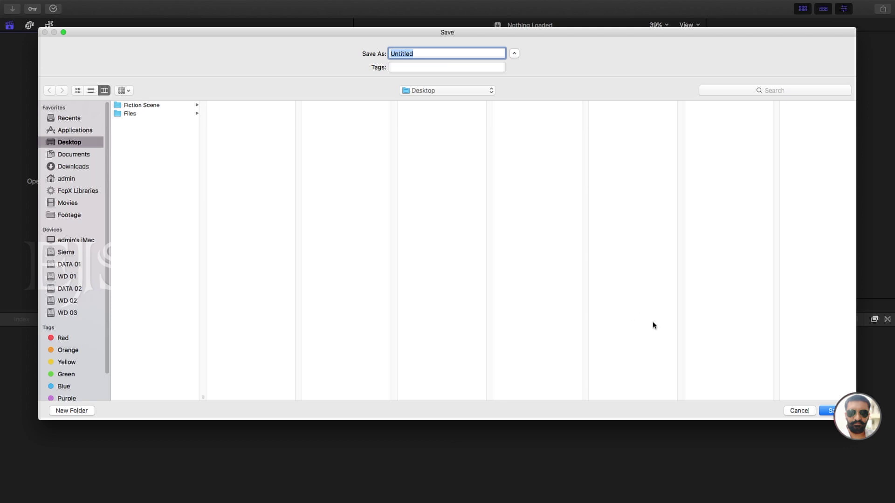
click(799, 410)
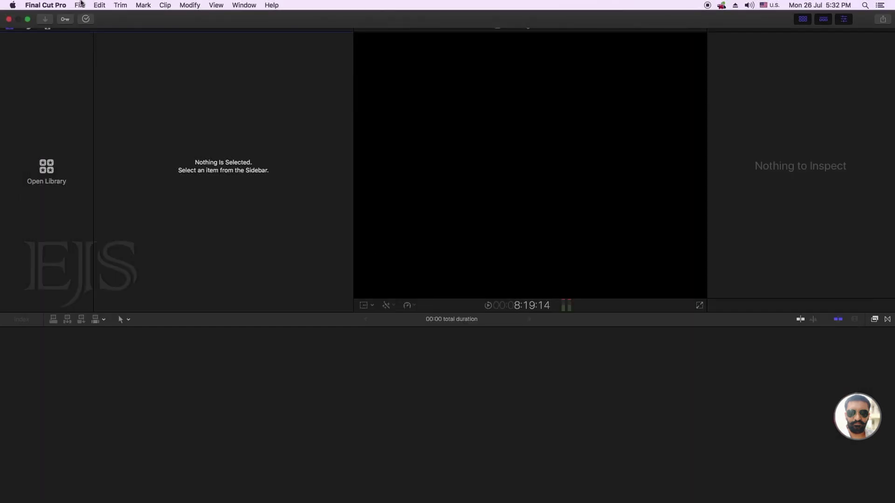
Step: Open the existing library FcpX Start to Finish Tutorial and select its Footage event
click(81, 5)
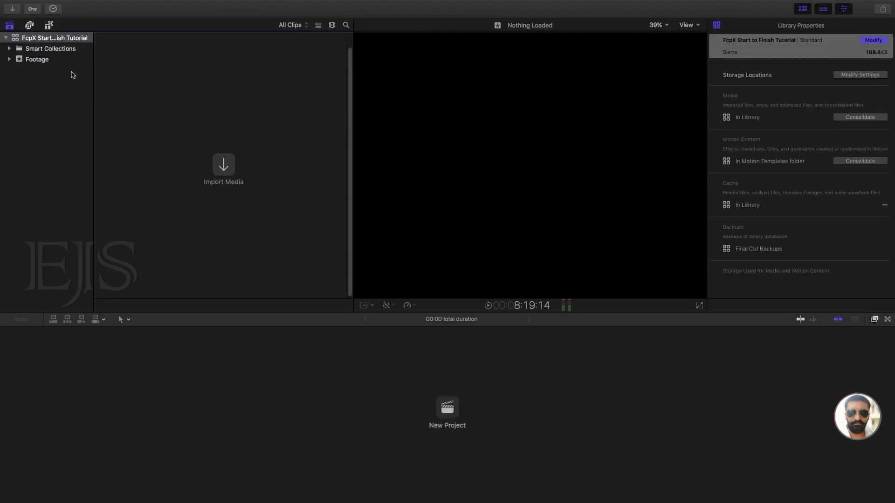
click(39, 62)
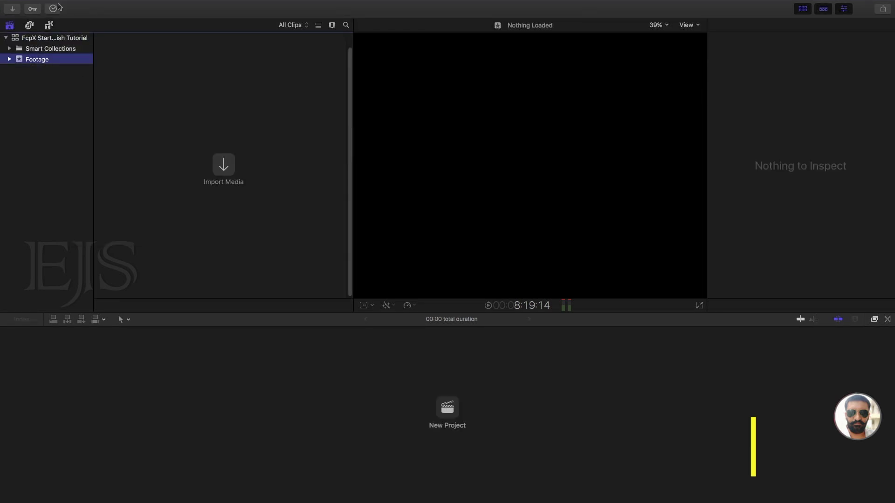
Step: Create a new event in the FcpX Start to Finish Tutorial library, keeping the suggested name 26-07-21
click(79, 4)
mouse_move(140, 16)
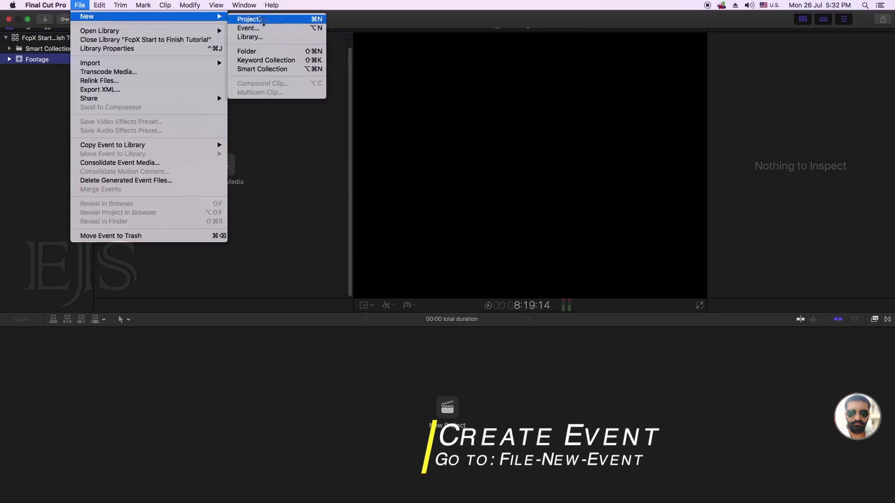
click(284, 145)
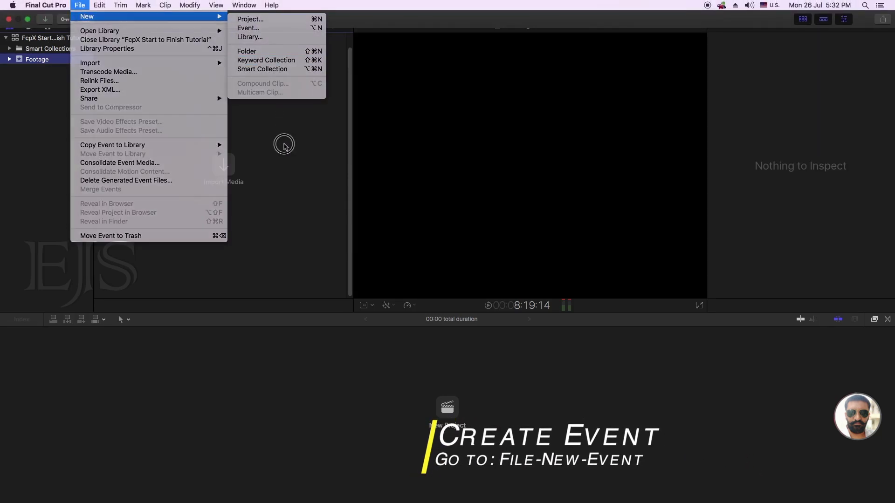
click(79, 5)
mouse_move(89, 17)
click(262, 29)
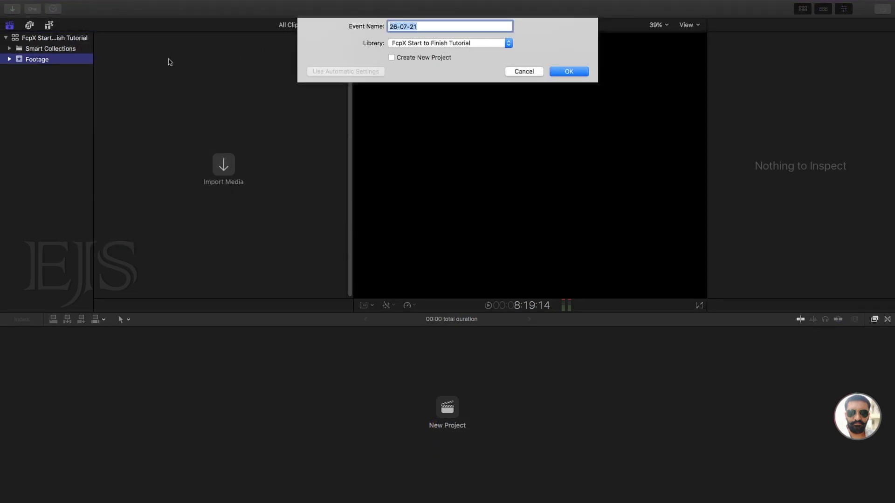
click(567, 72)
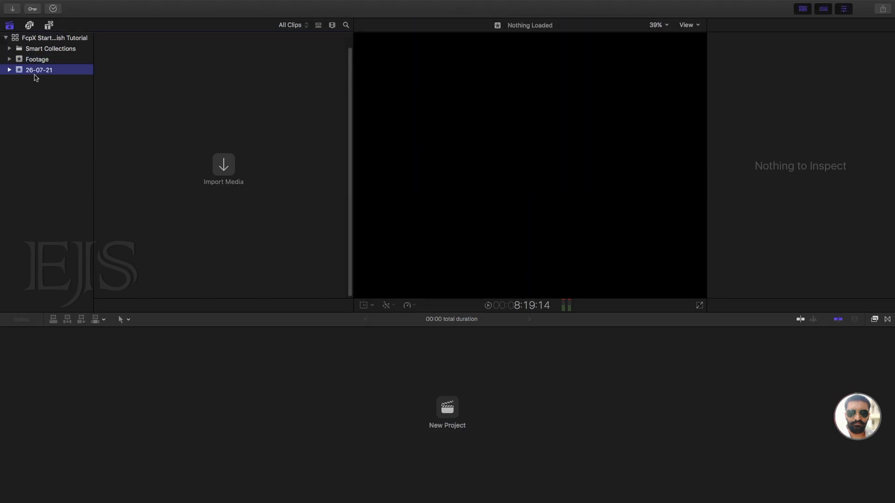
Step: Move the 26-07-21 event to the trash and confirm the deletion
right_click(63, 70)
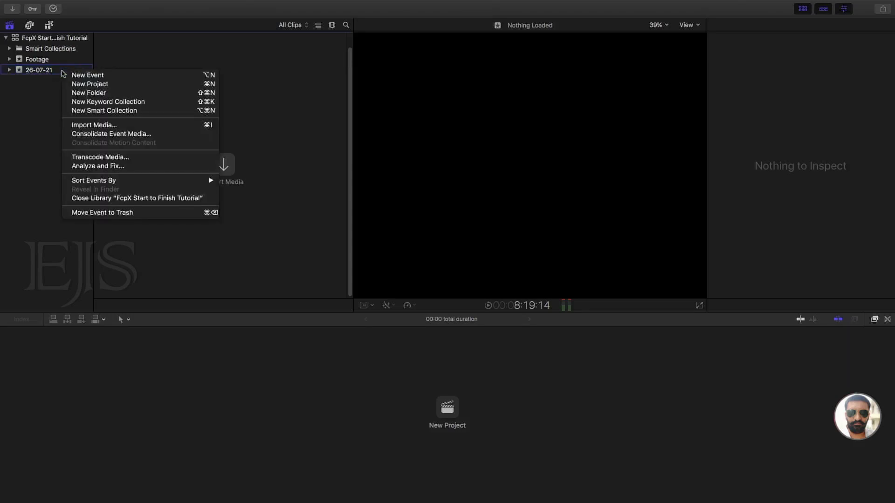
click(86, 212)
click(506, 173)
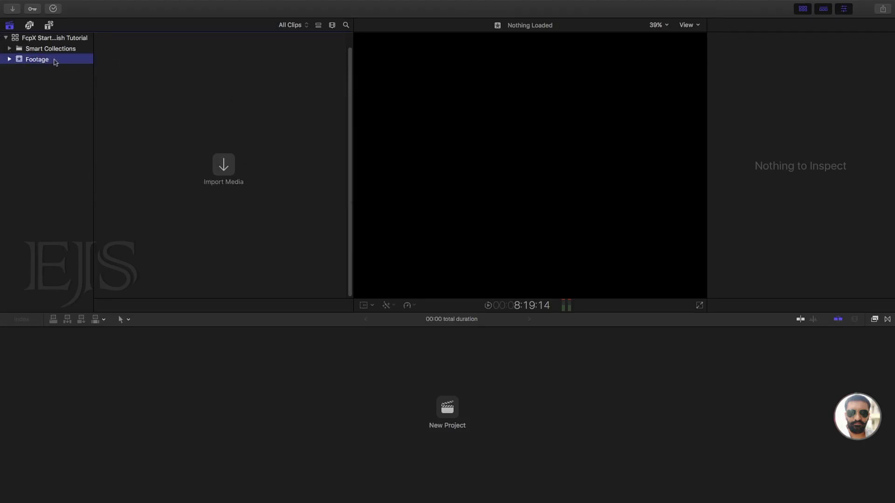
Step: Open the Footage event's name for editing and keep it as Footage
click(43, 62)
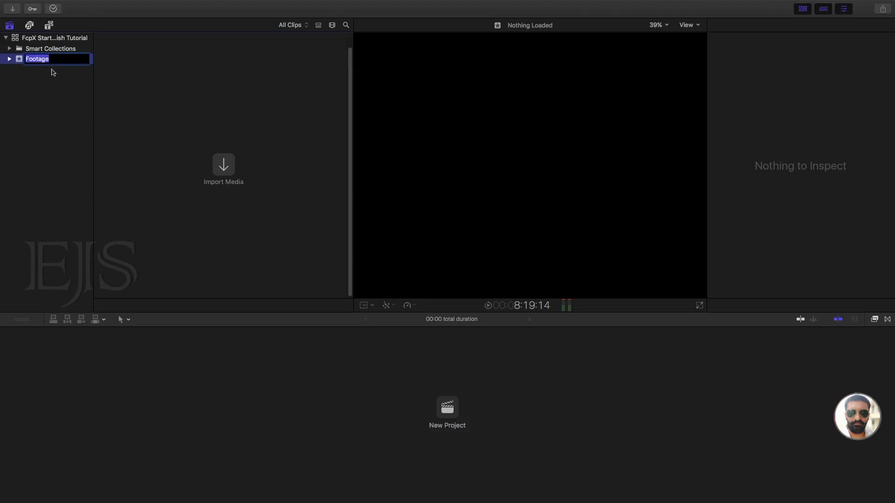
key(Return)
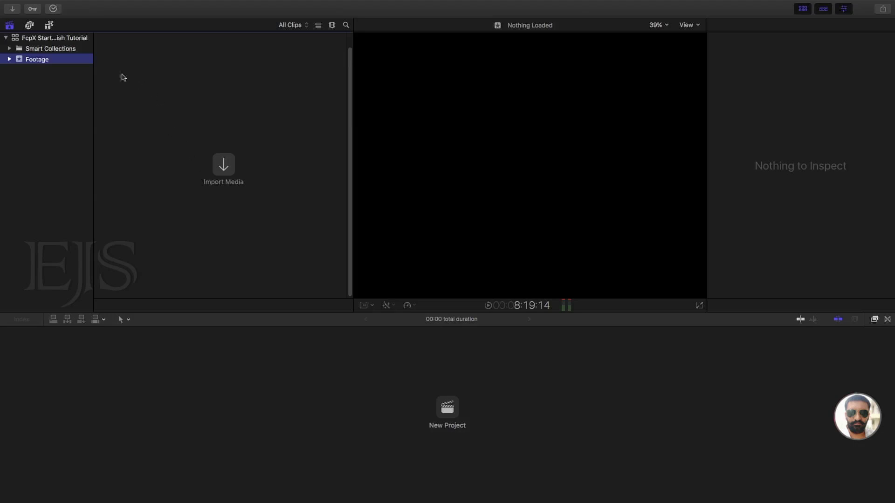
Step: Set the library's storage location for Motion Content to In Library
click(50, 41)
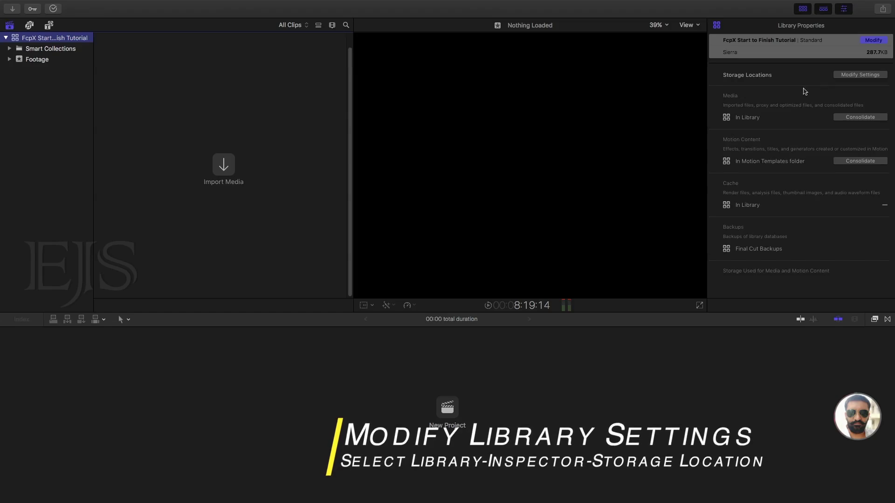
click(842, 76)
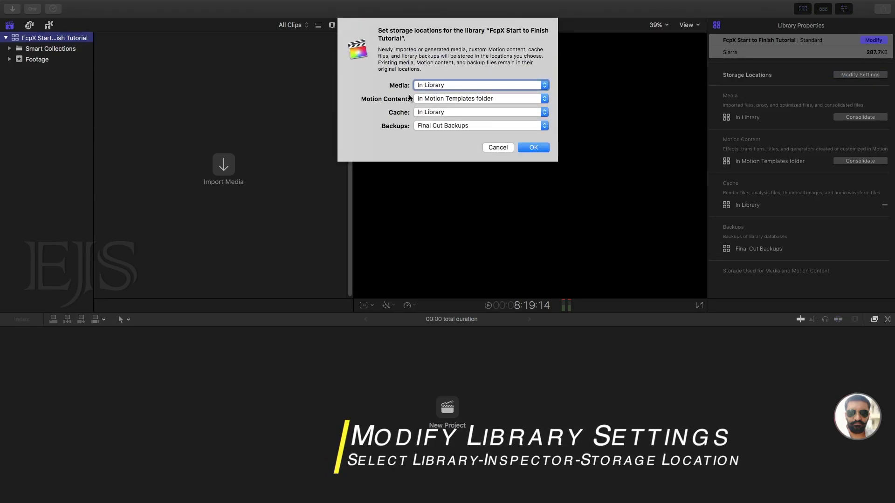
click(433, 100)
click(433, 106)
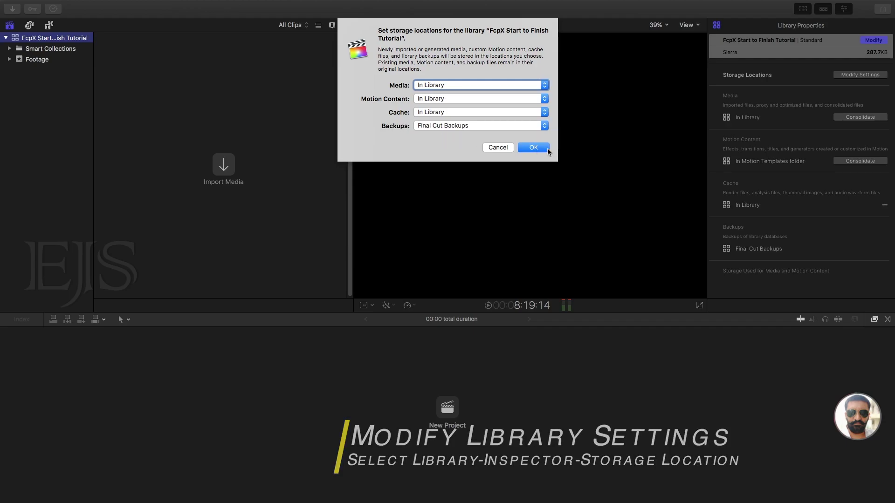
click(533, 147)
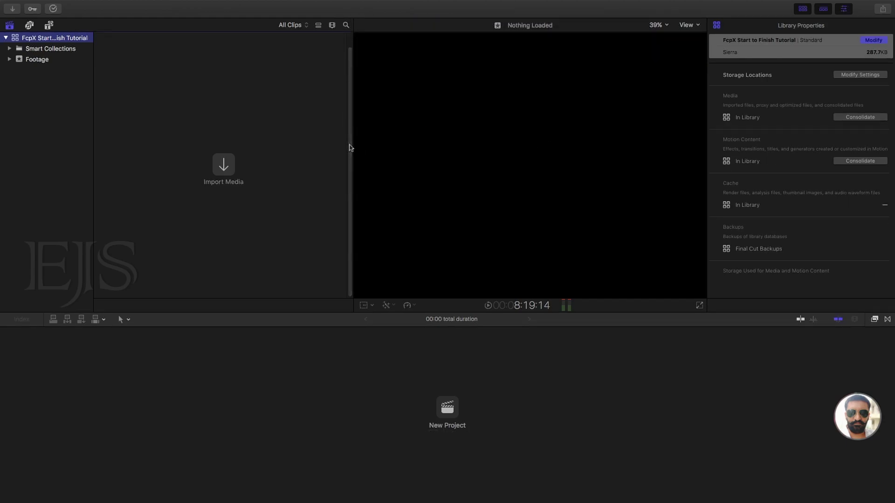
Step: Import the Fiction Scene folder from the Desktop into the existing Footage event, leaving the files in place
click(225, 165)
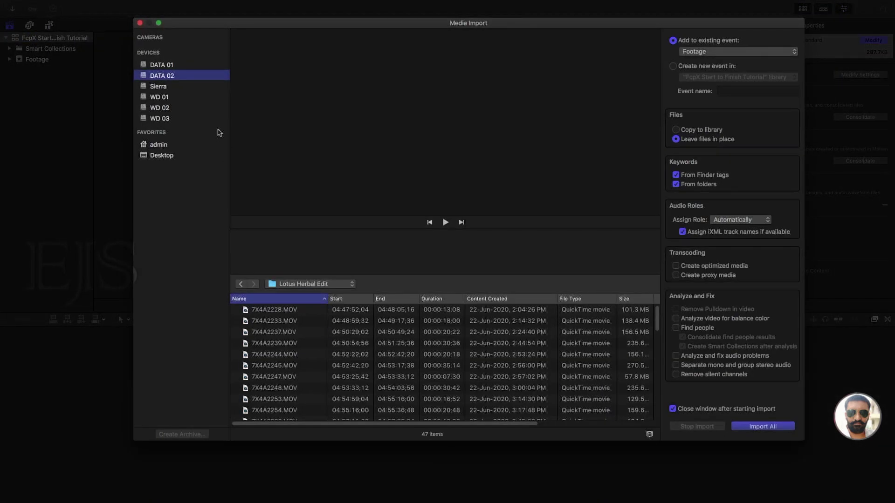
click(164, 144)
click(163, 155)
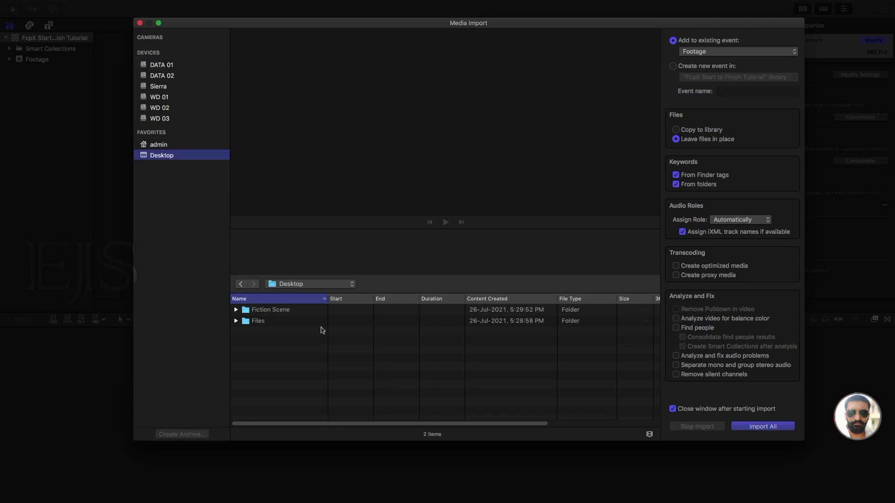
click(269, 313)
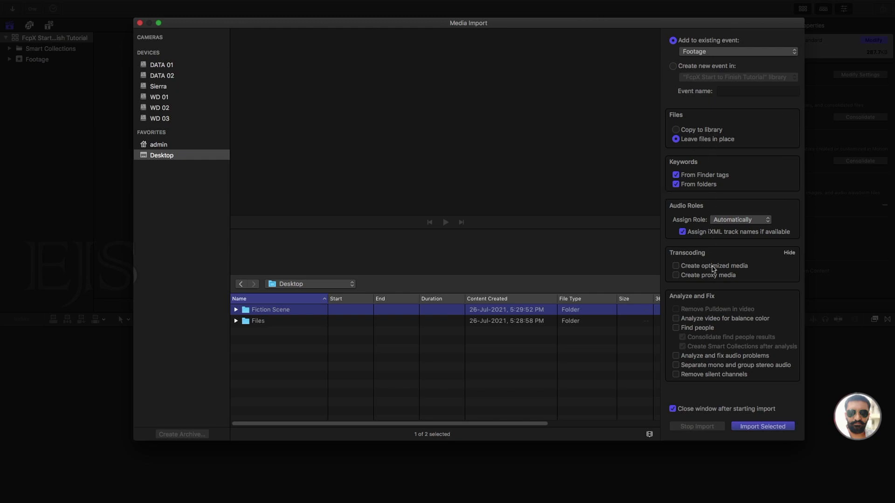
click(756, 427)
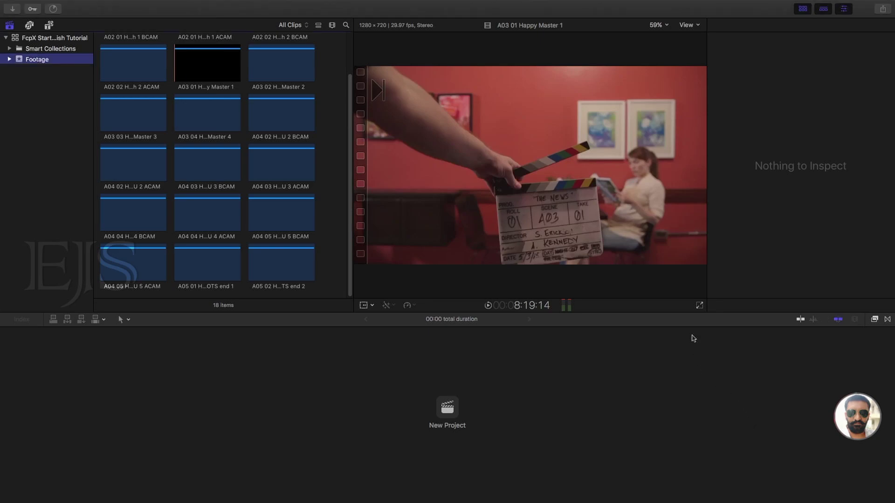
Step: Look through the imported clips of the Footage event, selecting several of them to view
scroll(285, 147, up, 2)
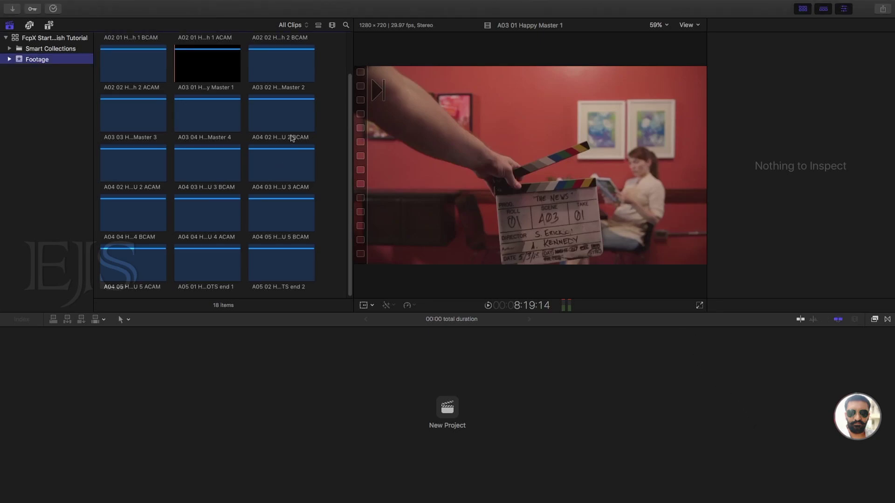
click(277, 118)
click(153, 180)
click(139, 213)
click(215, 216)
click(281, 211)
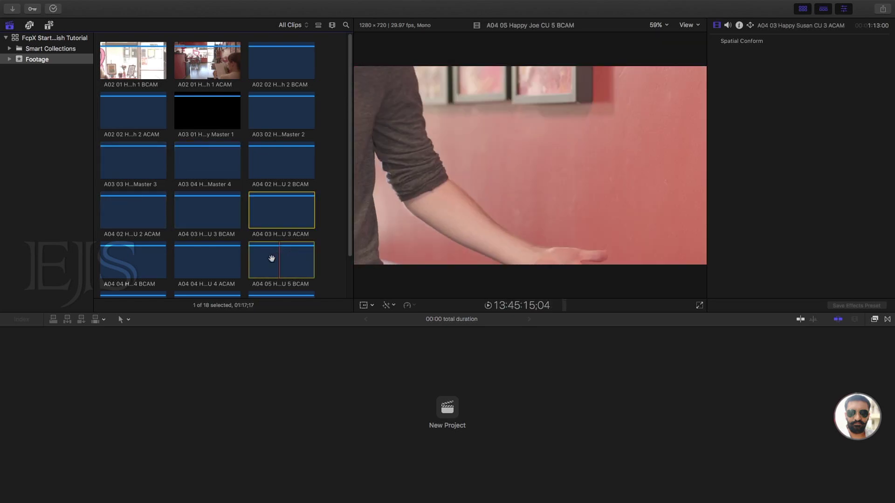
click(272, 260)
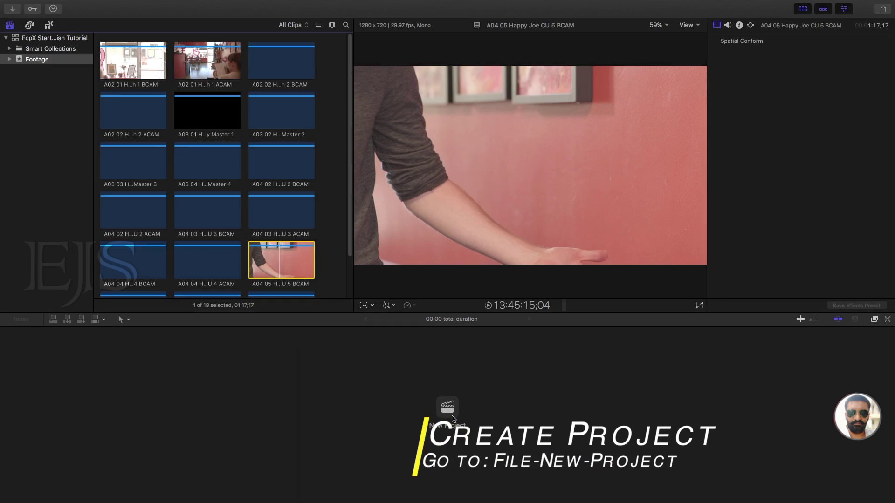
Step: Start a new project and choose 1080p HD from the available video formats
click(80, 5)
mouse_move(186, 17)
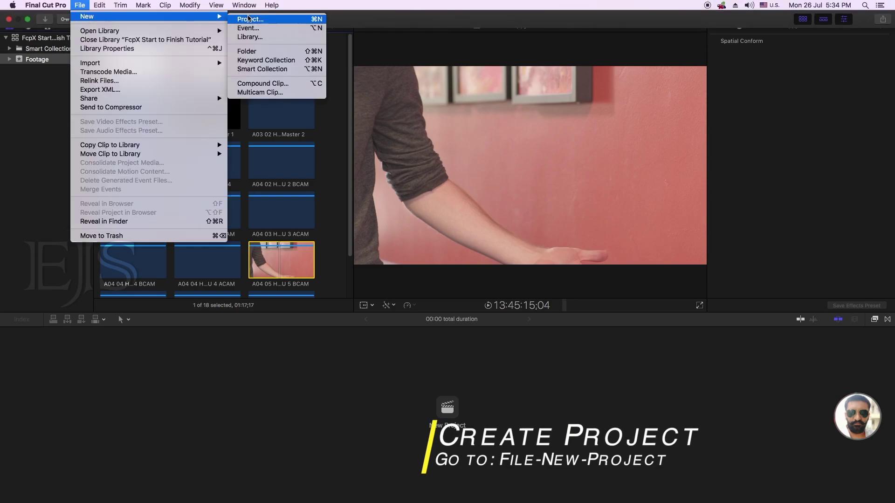
click(256, 21)
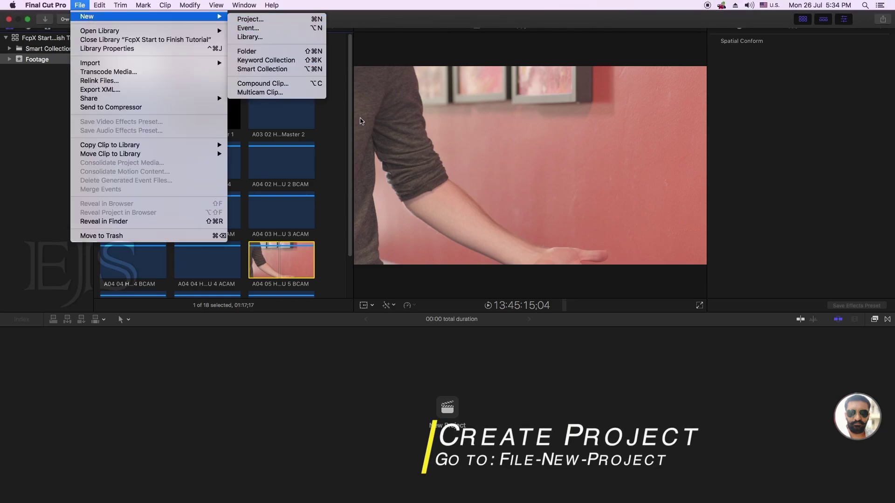
click(448, 410)
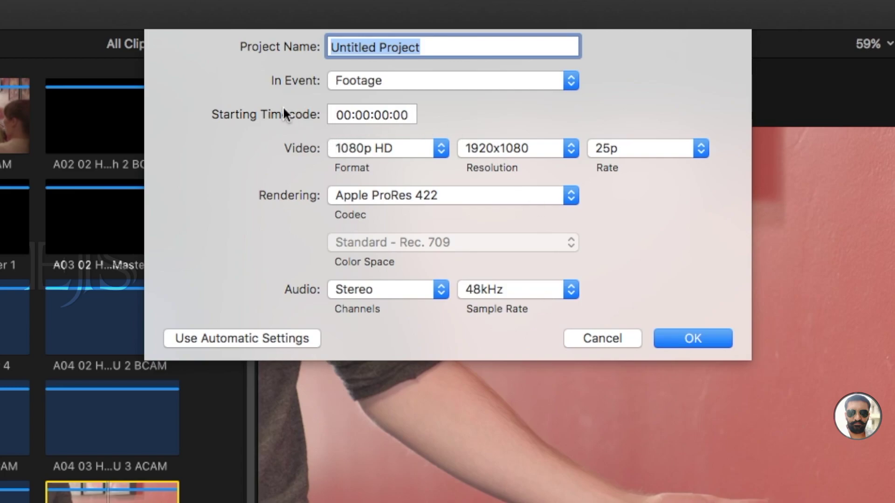
click(335, 150)
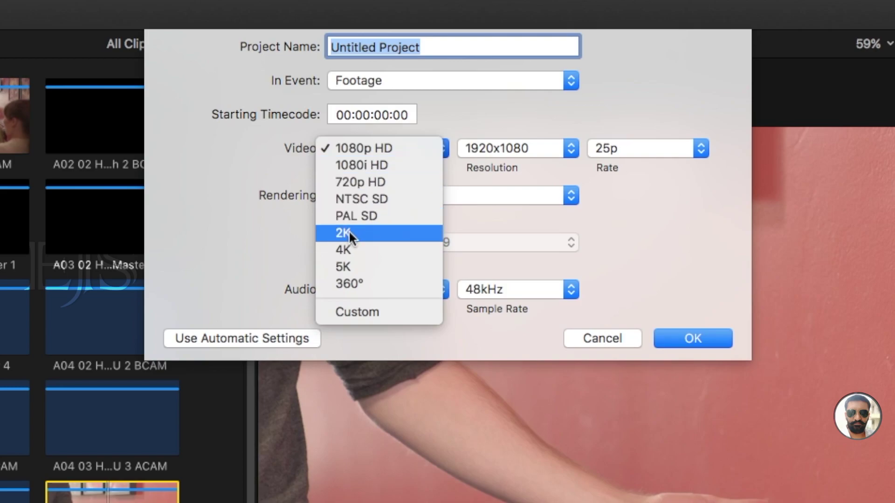
click(484, 109)
click(363, 147)
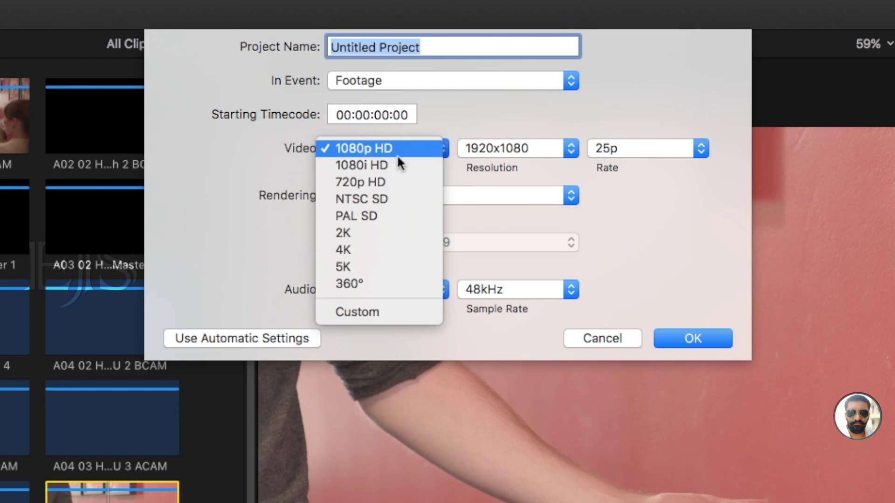
click(372, 148)
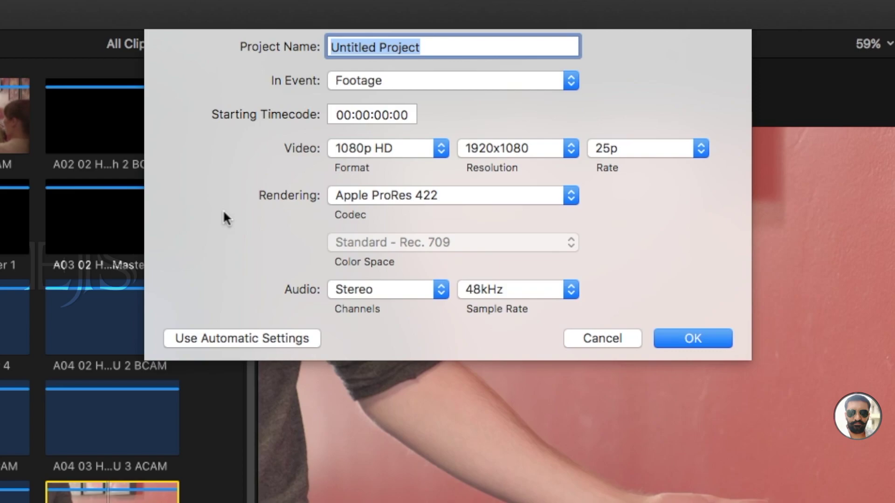
Step: Name the new project Fiction Edit and keep it in the Footage event
drag(439, 46, 325, 47)
text(Fiction Edit)
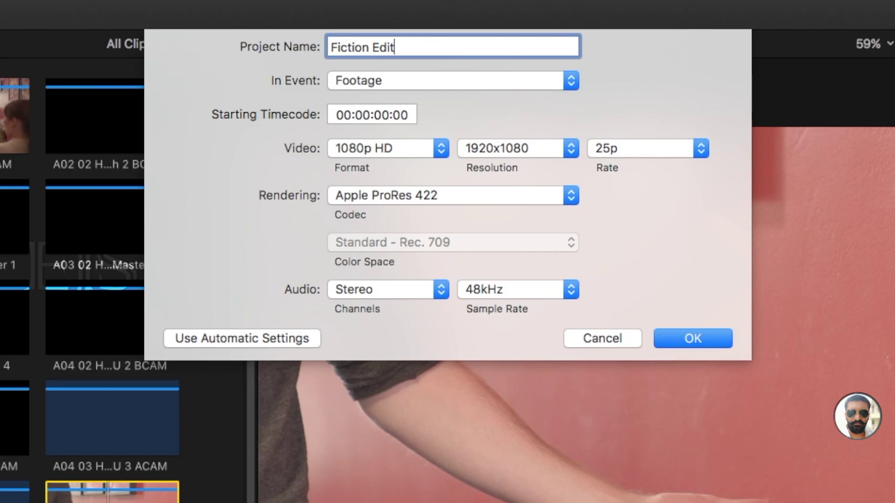
click(372, 84)
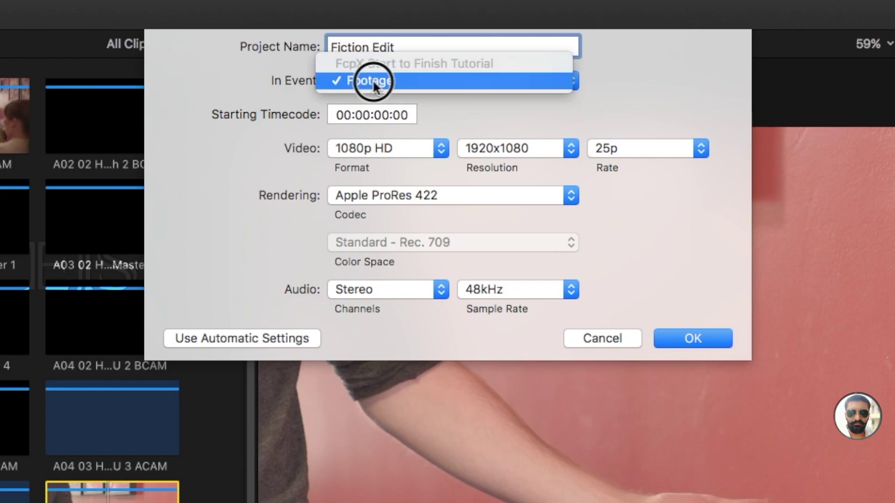
click(260, 84)
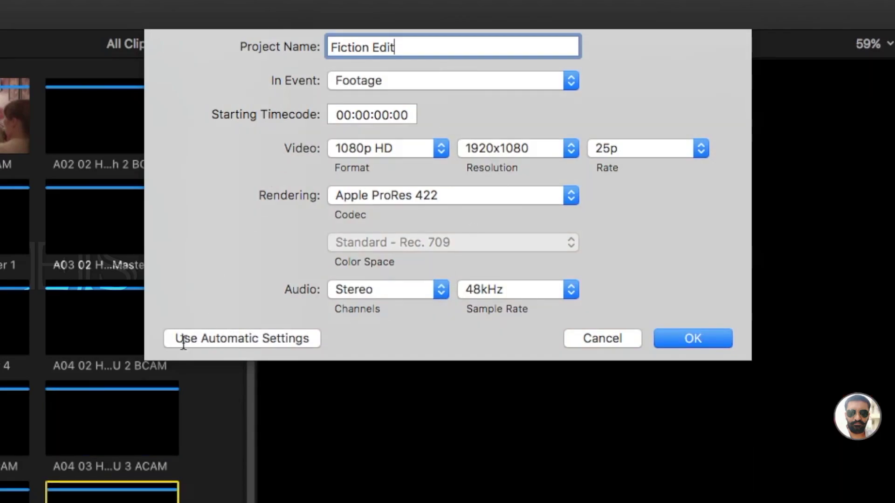
Step: Compare the automatic project settings and create the project with custom ones: 1080p HD, 1920x1080, 25p, Apple ProRes 422 and stereo 48kHz
click(238, 339)
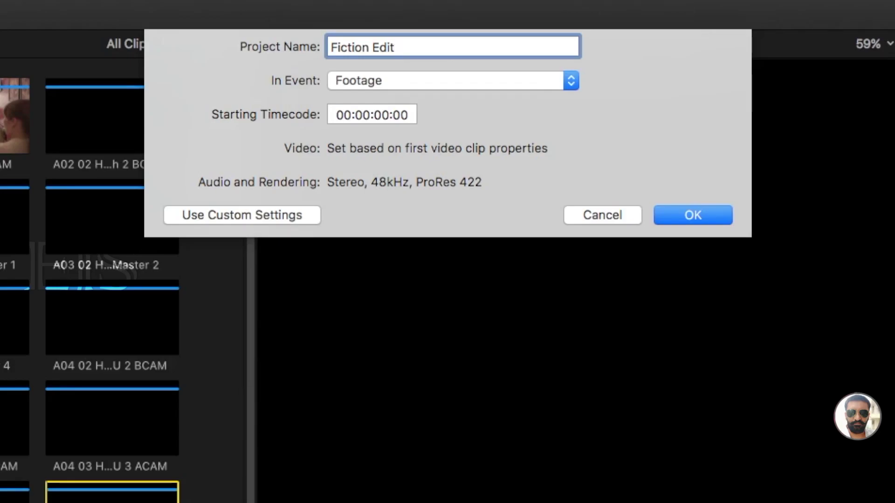
click(218, 223)
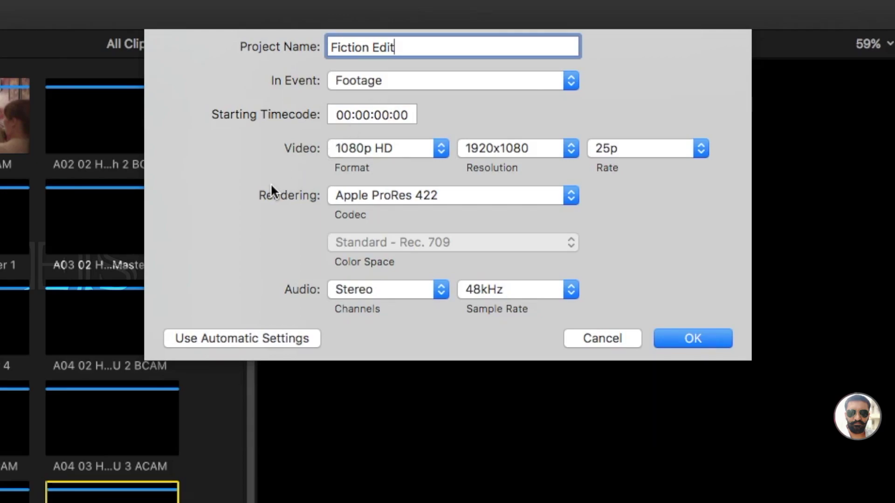
click(244, 340)
click(254, 214)
click(690, 335)
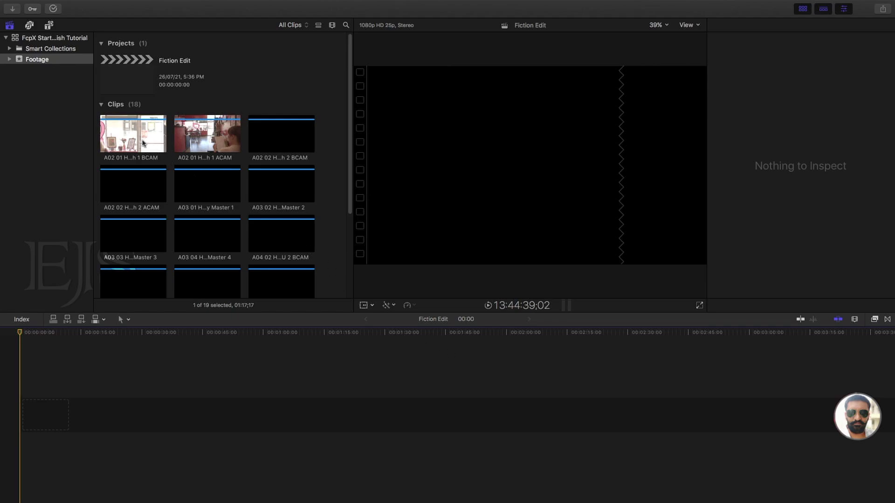
Step: Select all clips of the Footage event in the browser
click(105, 138)
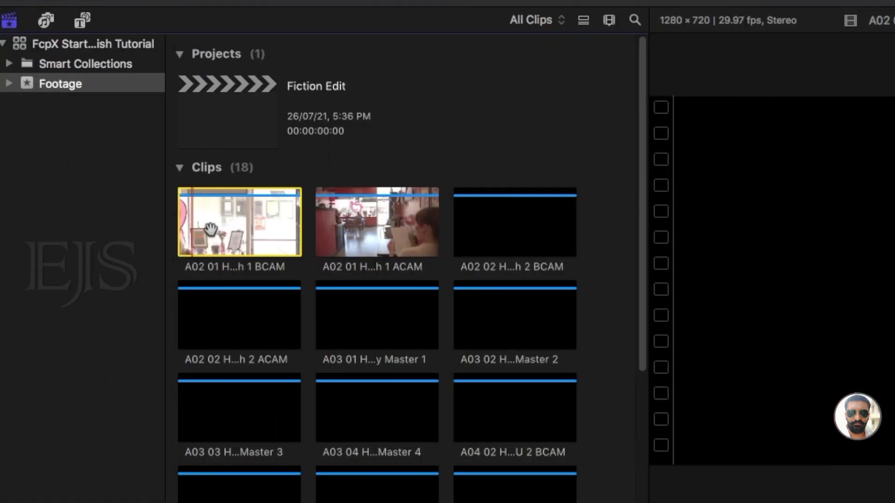
drag(615, 213, 226, 499)
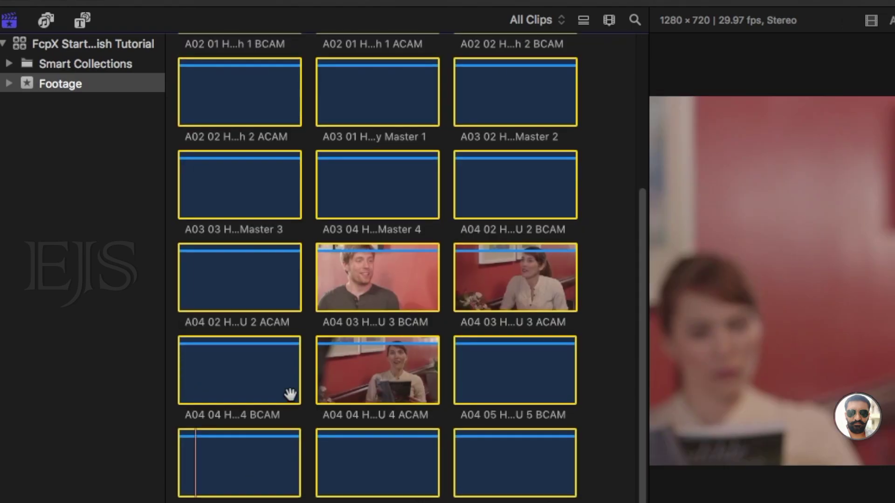
scroll(290, 394, up, 2)
scroll(289, 393, up, 3)
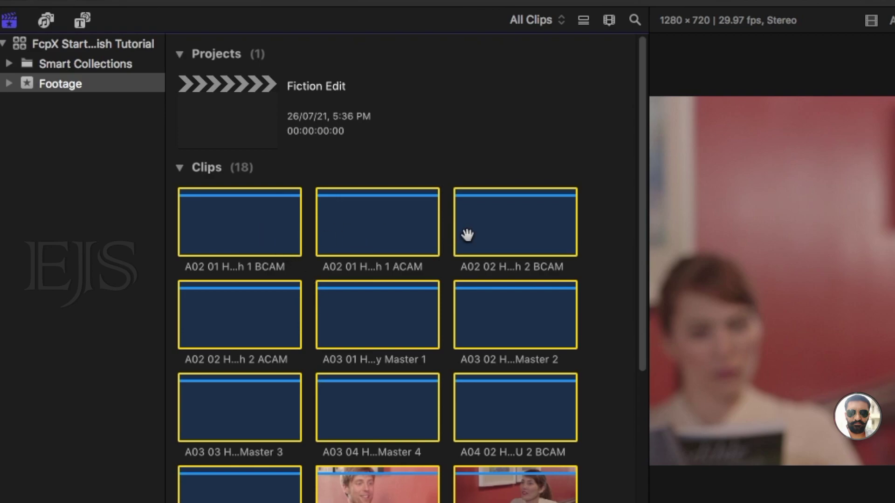
scroll(505, 261, down, 5)
scroll(505, 266, up, 5)
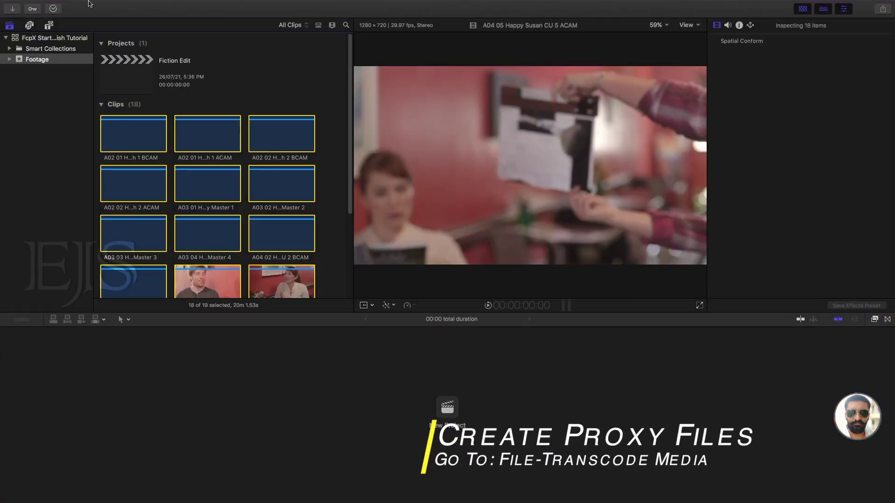
scroll(188, 114, down, 5)
scroll(184, 115, up, 5)
Step: Transcode the selected clips, creating proxy media but no optimized media
right_click(128, 126)
key(Escape)
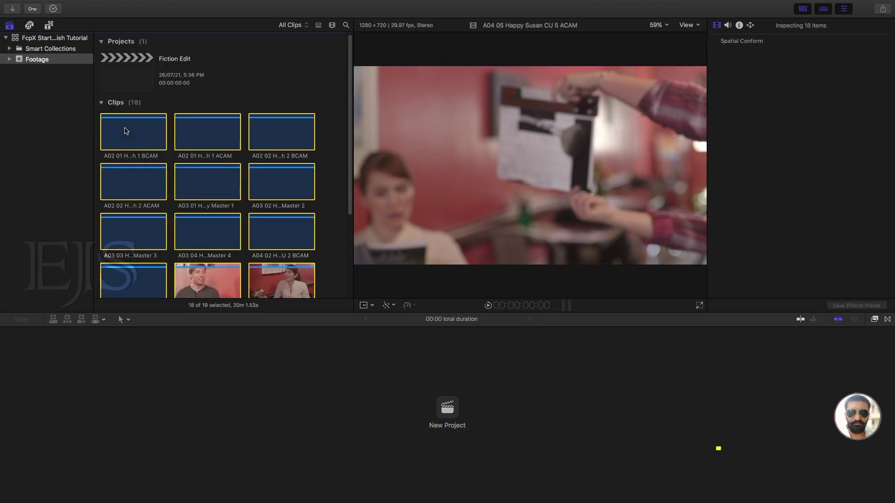
right_click(126, 130)
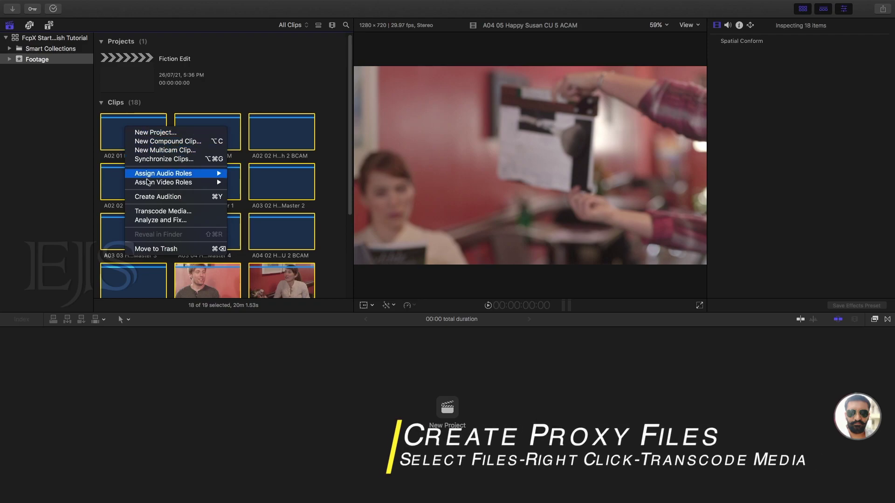
click(169, 214)
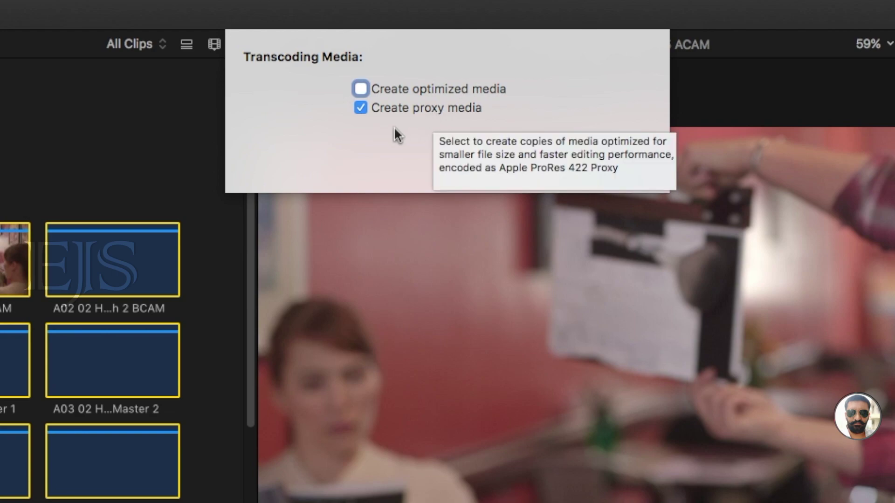
click(360, 109)
click(359, 109)
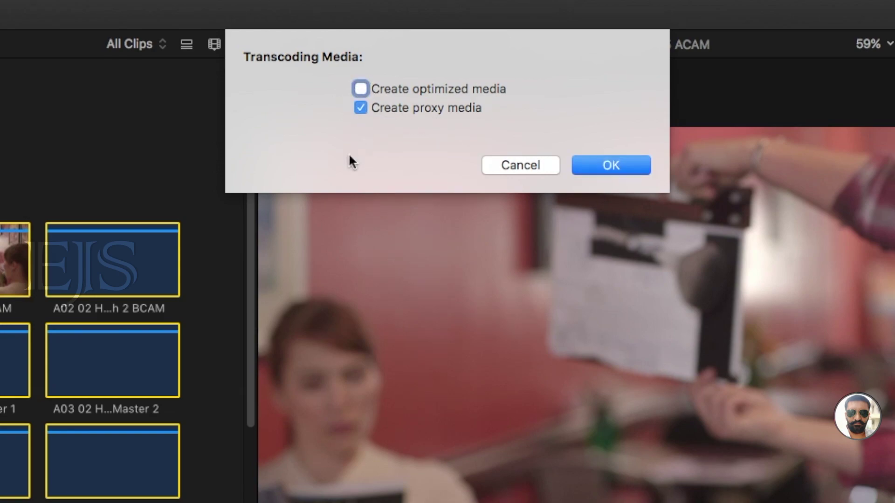
click(628, 166)
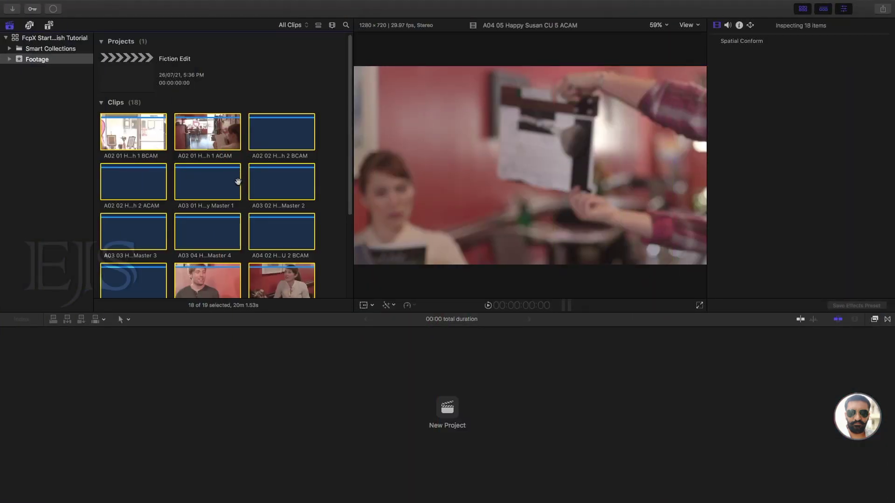
Step: Open the list of background tasks, expand Transcoding and Analysis and enlarge the window to check the transcoding progress
click(54, 9)
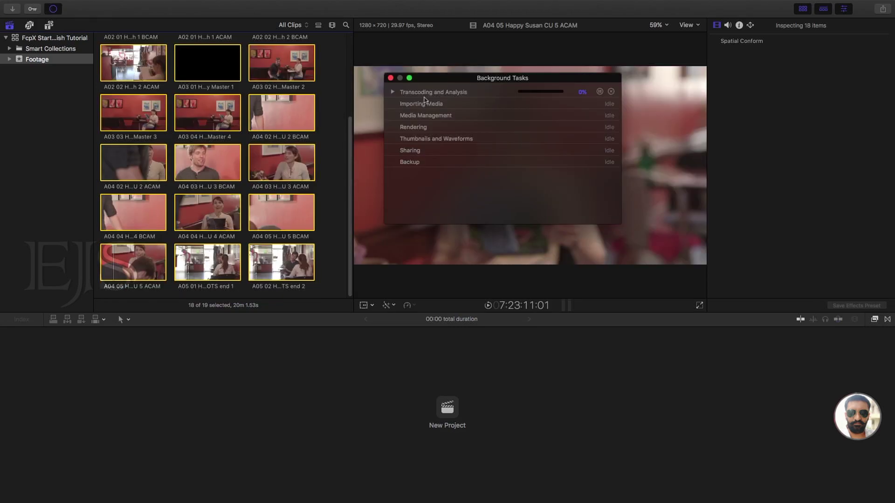
click(393, 91)
drag(618, 222, 700, 355)
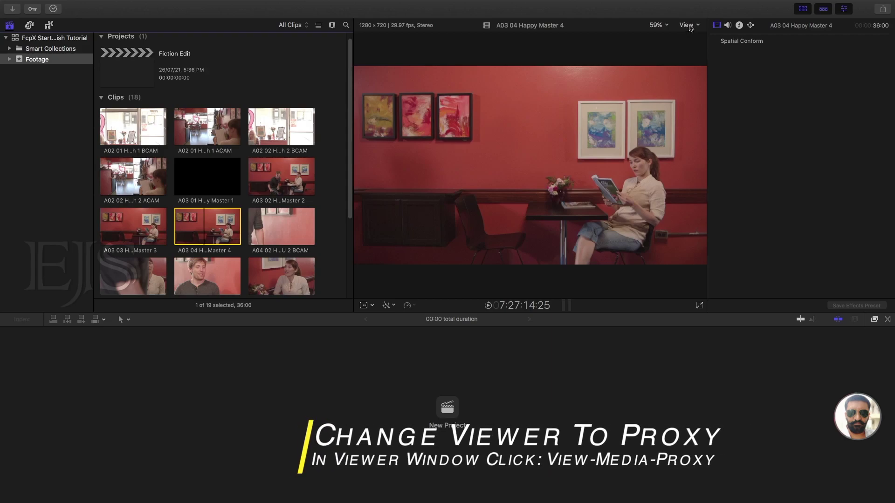
Step: Switch the viewer's media to Proxy and open the Fiction Edit project in the timeline
click(688, 26)
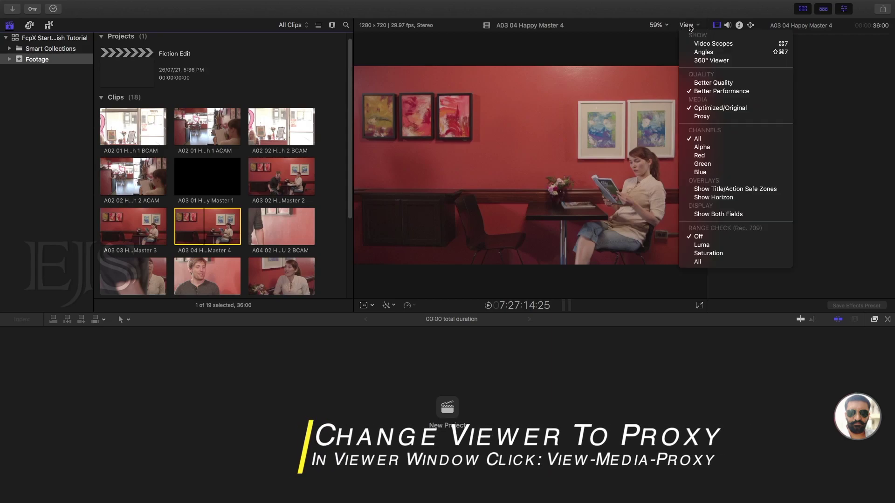
click(708, 117)
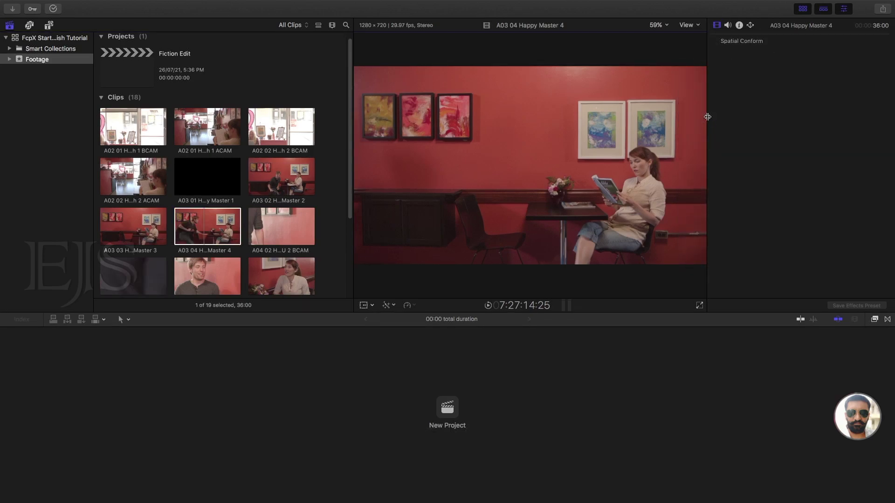
click(198, 232)
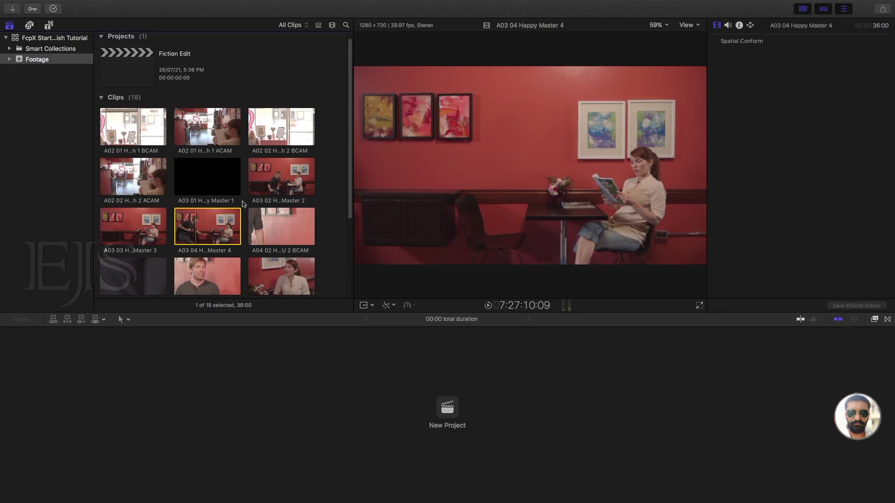
double_click(130, 77)
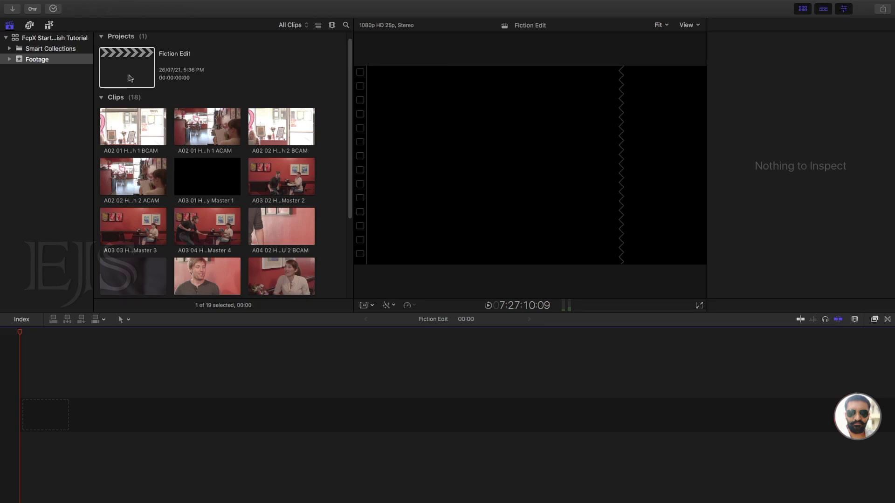
Step: Preview several clips of the Footage event in the viewer, playing A03 02 Happy Master 2 briefly
click(124, 129)
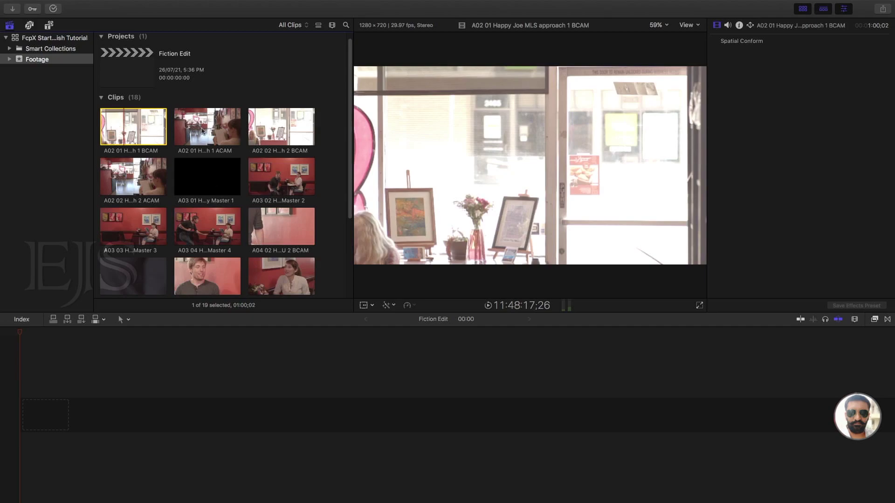
click(281, 126)
click(281, 176)
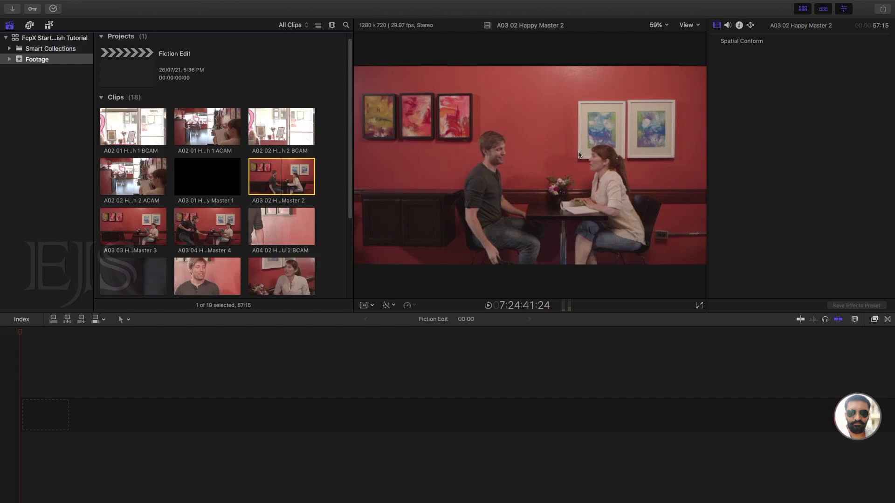
key(space)
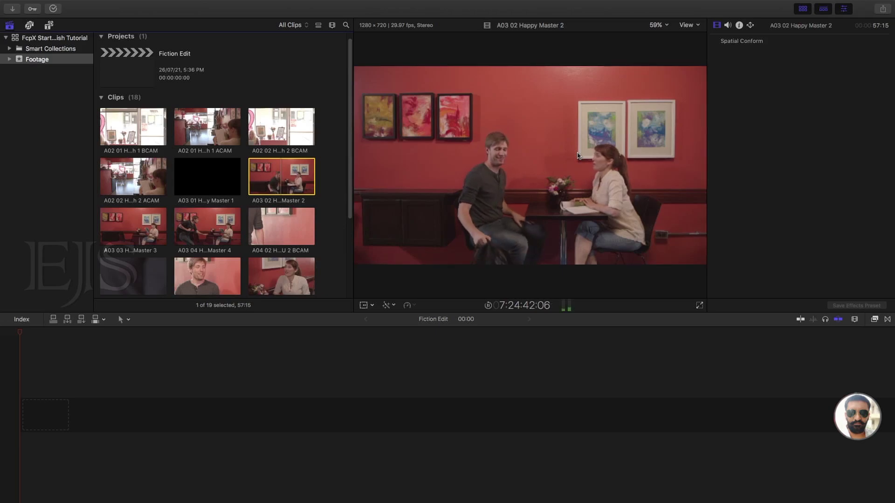
key(space)
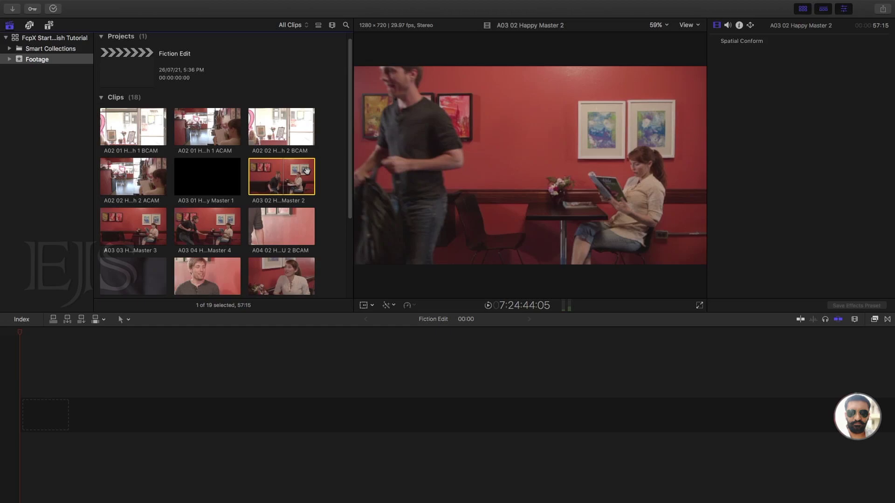
click(132, 130)
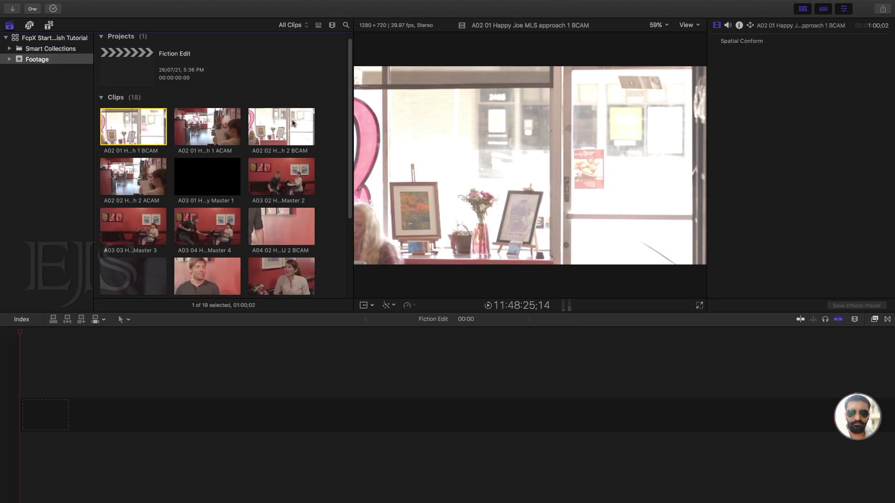
Step: Try to append all clips of the Footage event to the primary storyline of Fiction Edit
drag(330, 117, 110, 285)
scroll(165, 208, up, 1)
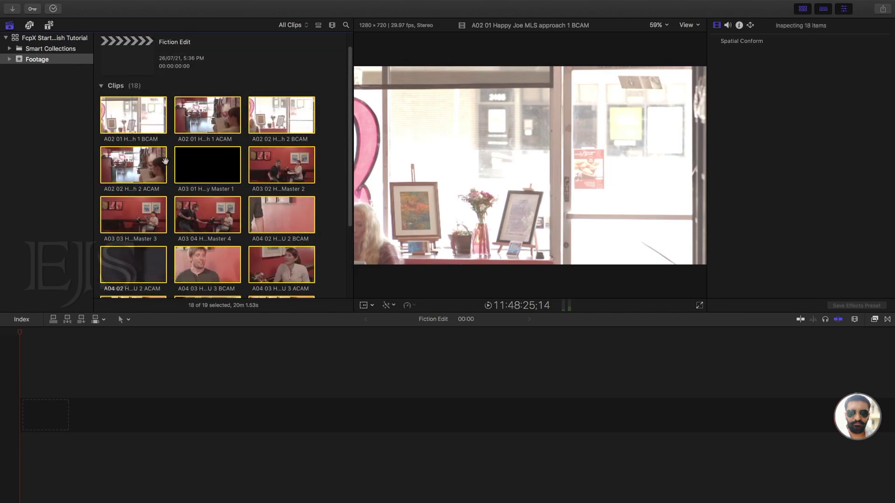
click(332, 106)
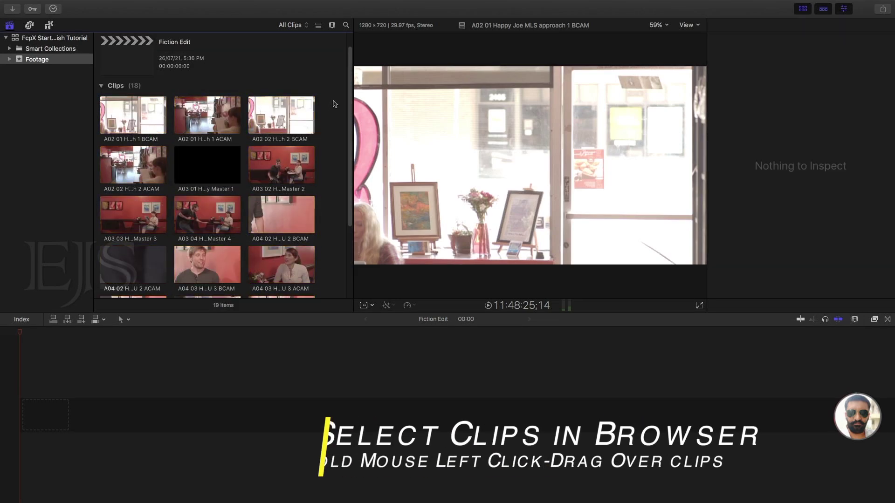
drag(334, 103, 118, 284)
scroll(127, 190, up, 3)
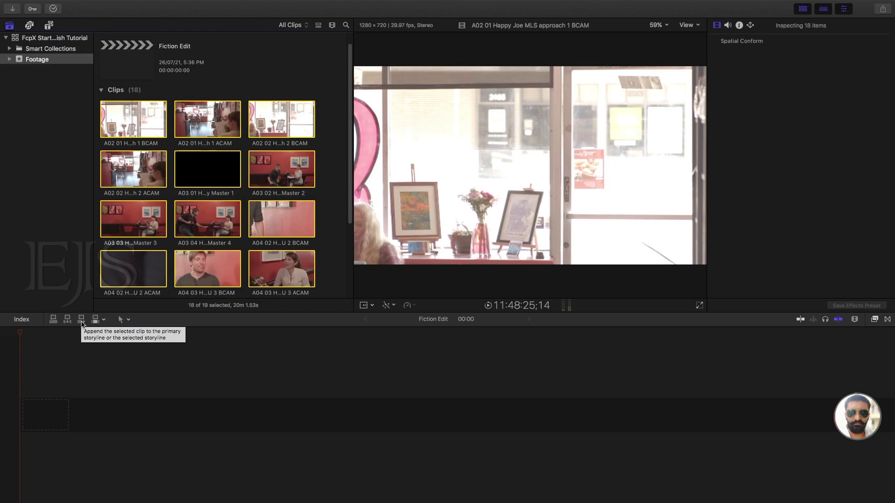
click(82, 323)
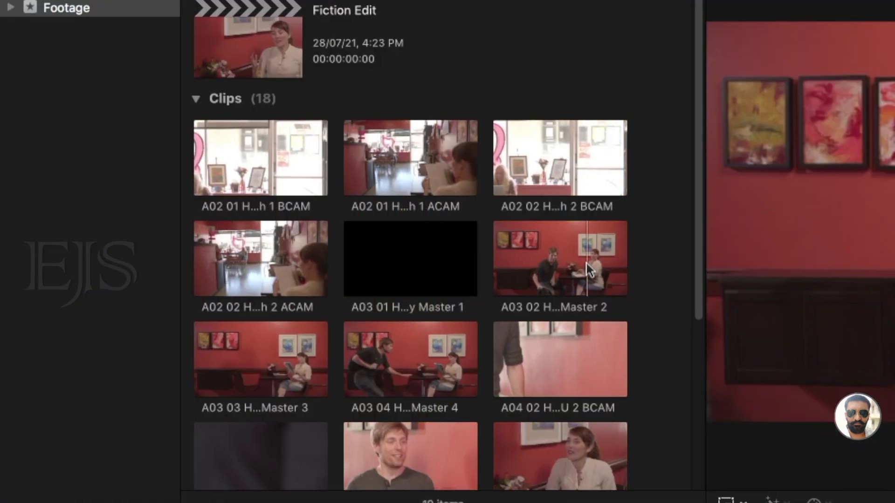
Step: Select the first nine clips of the Footage event one by one as a combined selection, and clear it
click(585, 264)
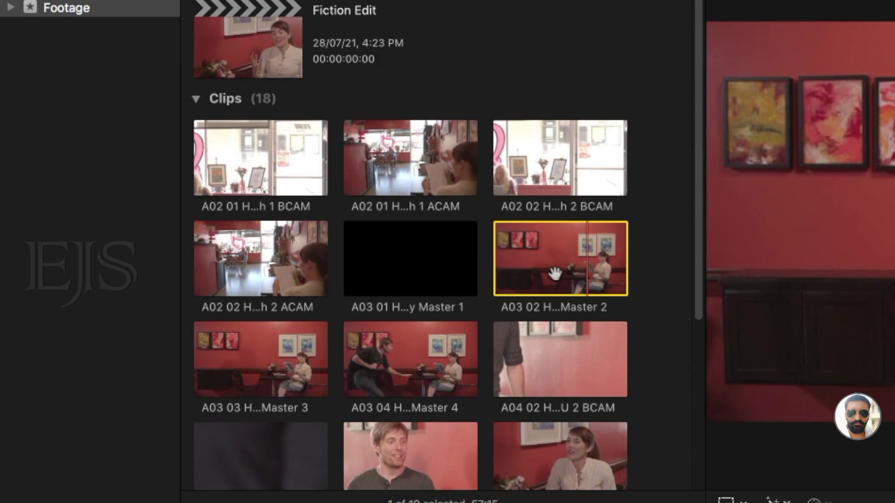
super+click(289, 165)
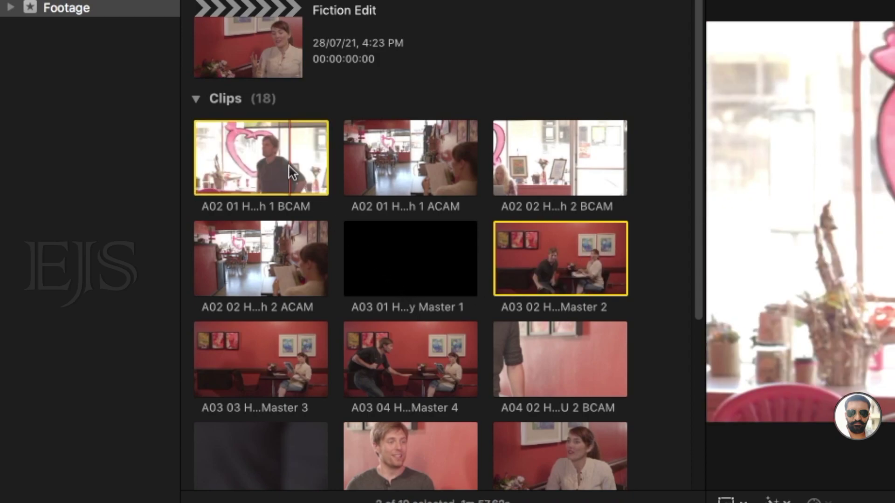
super+click(585, 153)
super+click(538, 389)
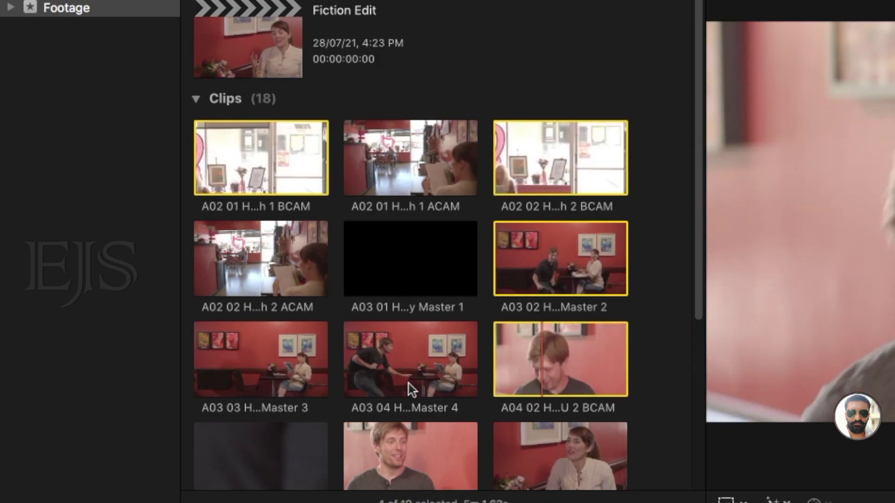
super+click(303, 377)
super+click(407, 365)
super+click(392, 215)
super+click(324, 240)
super+click(425, 270)
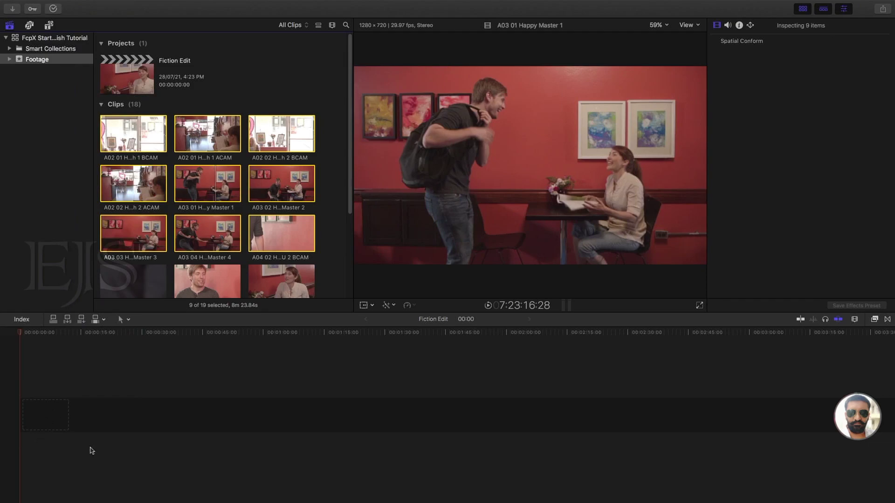
click(328, 194)
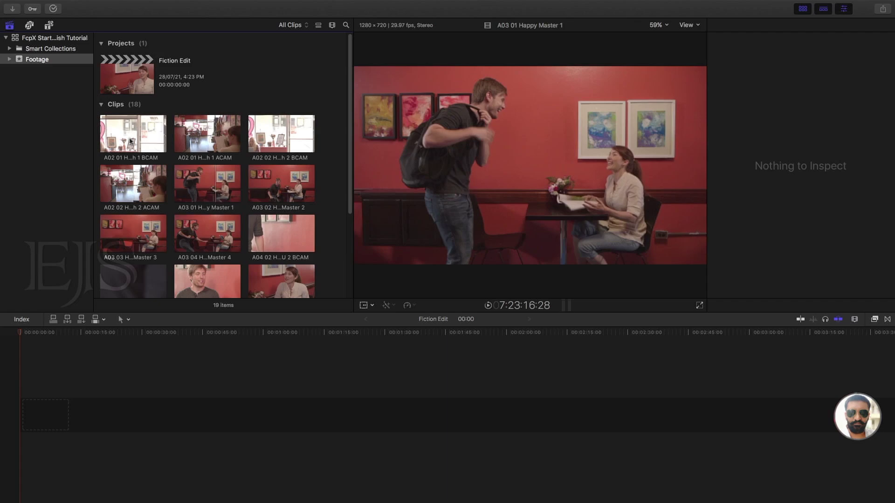
Step: Select the whole range of clips from A02 01 BCAM through A05 02 OTS end 2
click(131, 141)
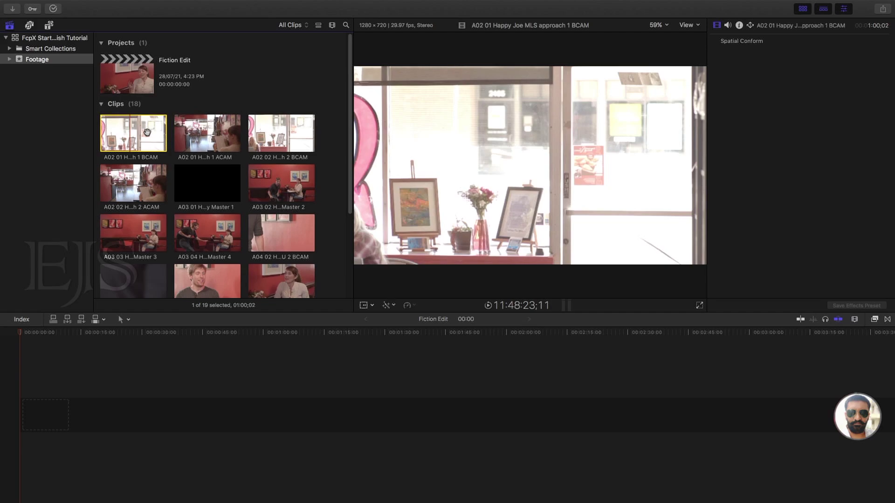
scroll(147, 132, down, 5)
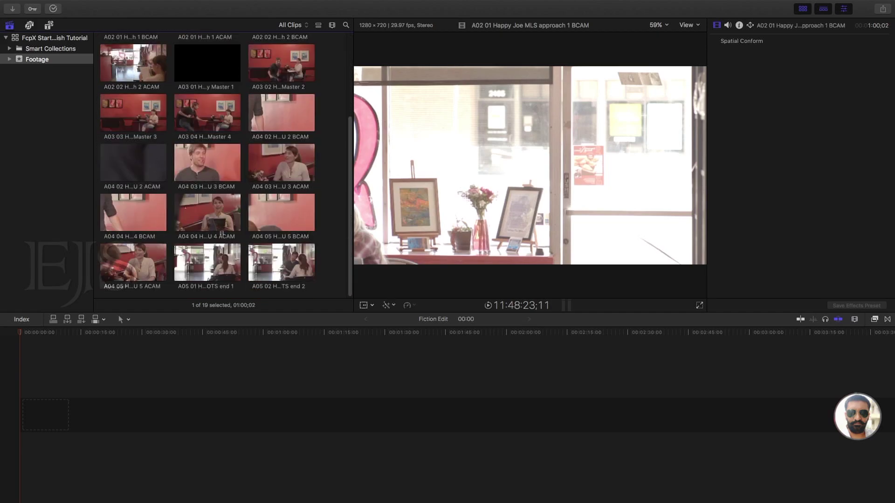
shift+click(284, 270)
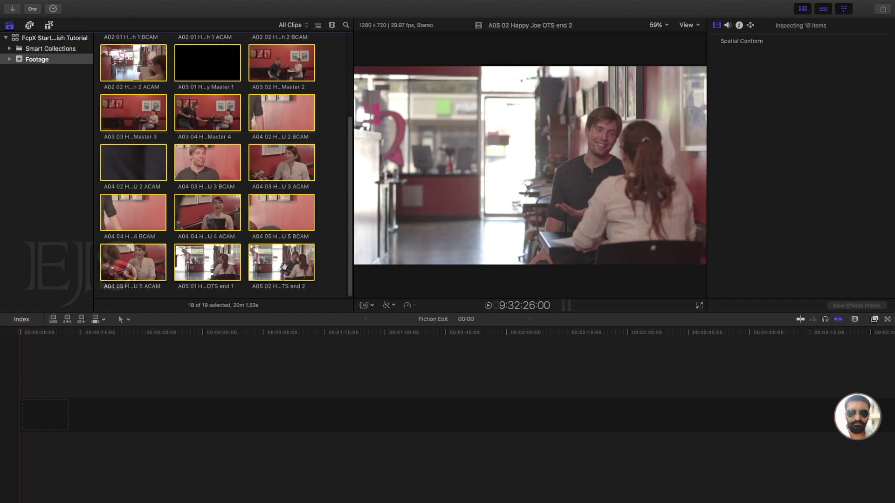
Step: Append the 18 selected clips to the Fiction Edit storyline and fit the whole edit in the timeline
scroll(284, 266, up, 5)
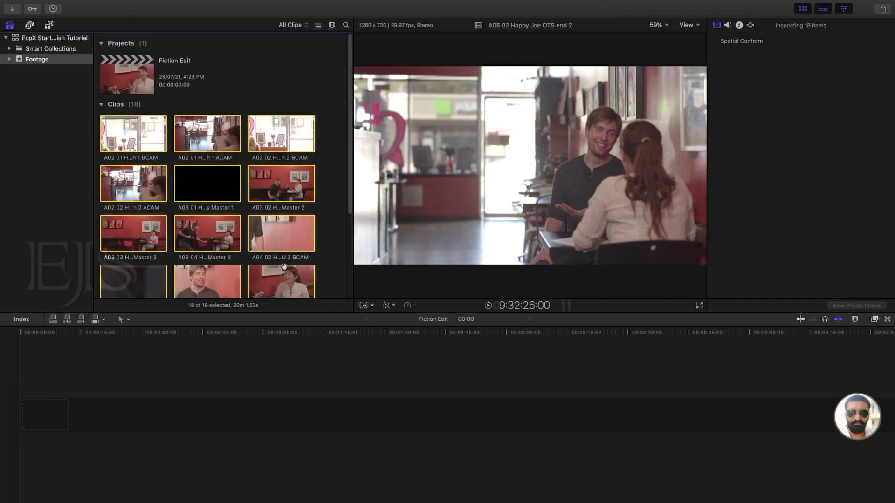
click(81, 320)
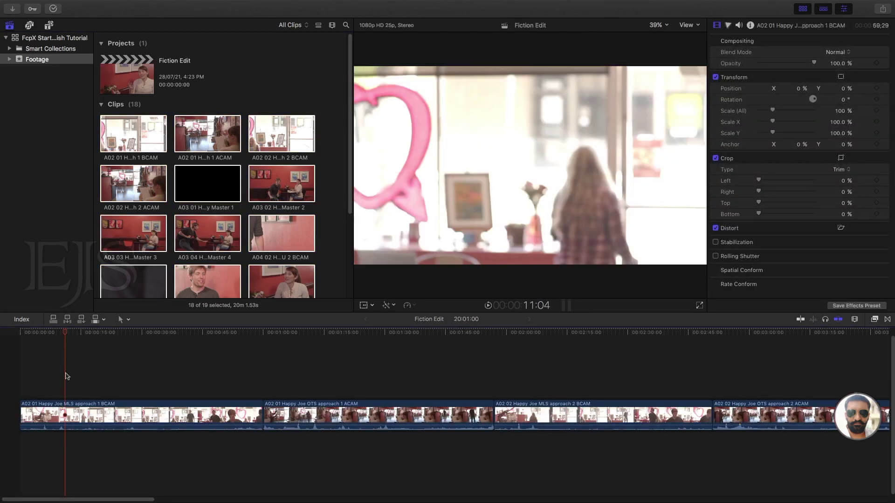
key(shift+z)
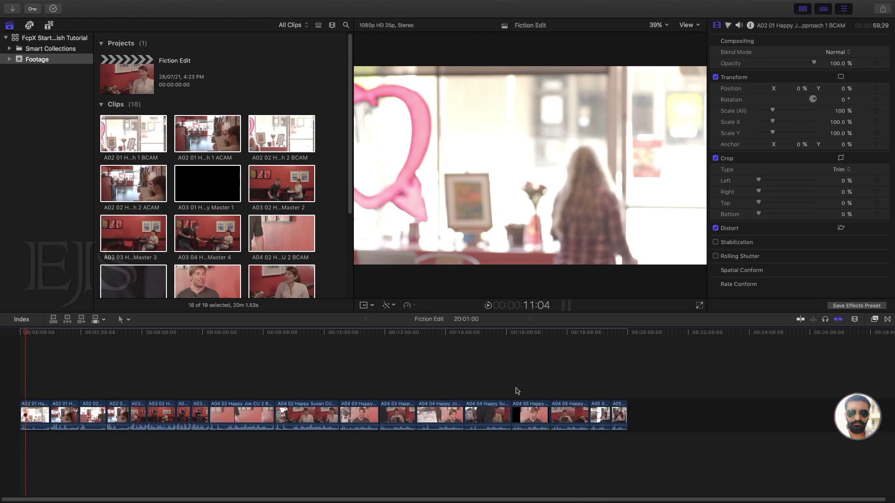
Step: Reduce the timeline magnification and slightly lower the clip height in the timeline's clip appearance settings
key(super+equal)
key(super+equal)
key(super+equal)
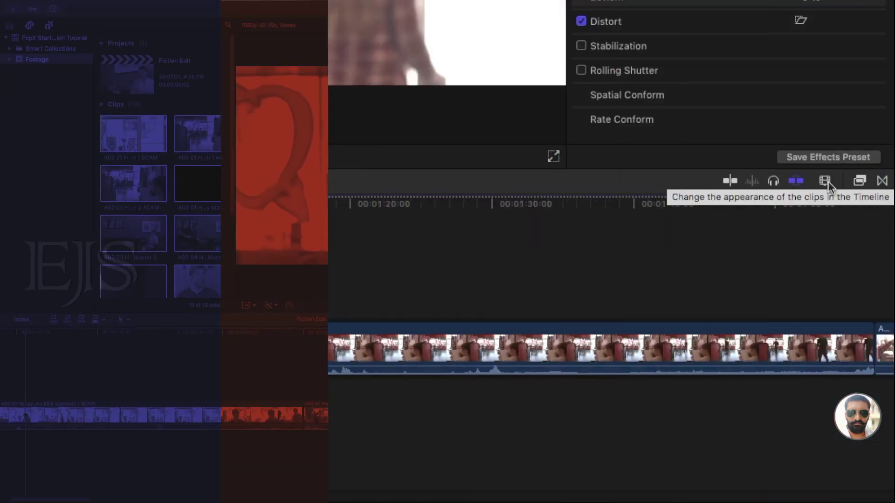
click(855, 320)
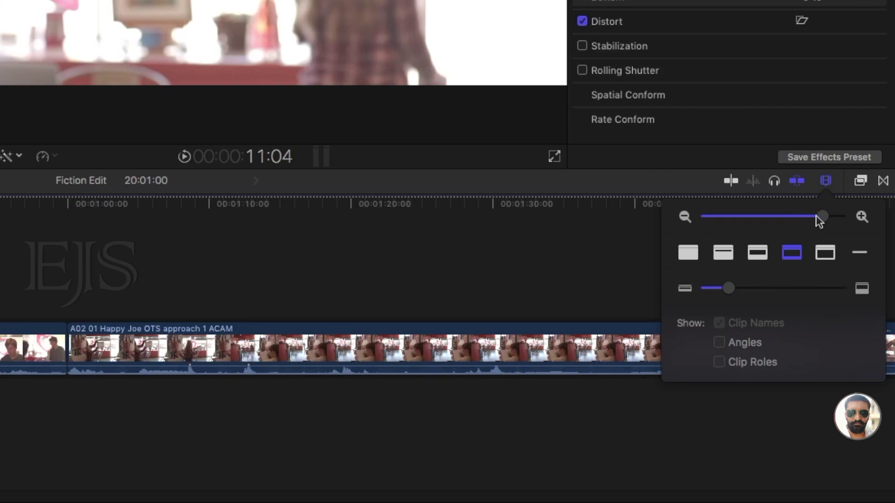
drag(820, 219, 768, 228)
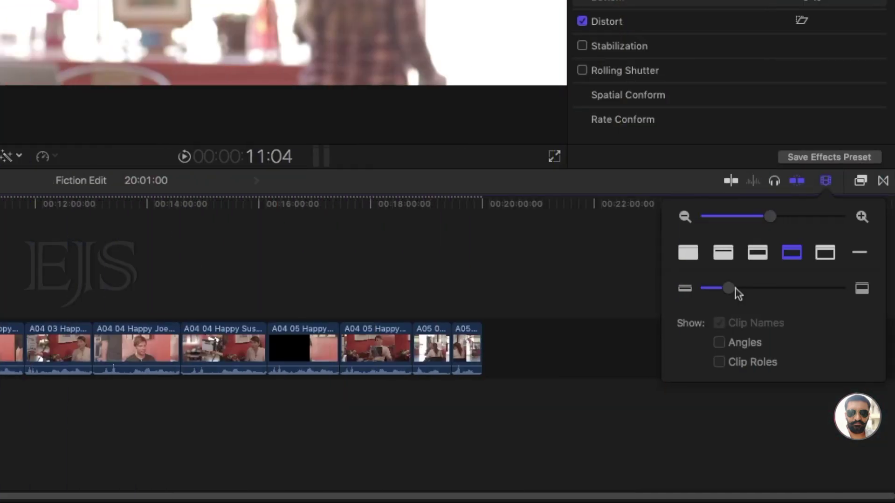
mouse_move(733, 289)
mouse_down()
mouse_move(810, 290)
mouse_move(724, 289)
mouse_up()
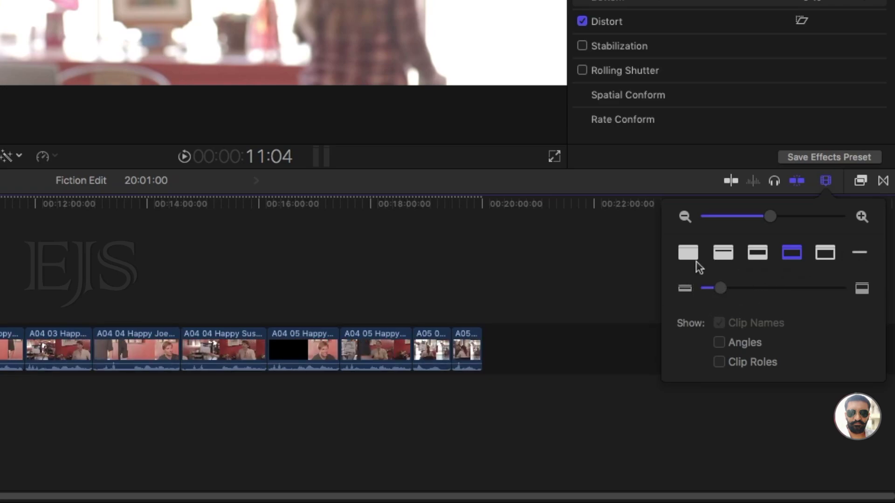
Step: Try the timeline's clip display styles in sequence from names only to waveforms only, and return the playhead to the first clip
click(862, 257)
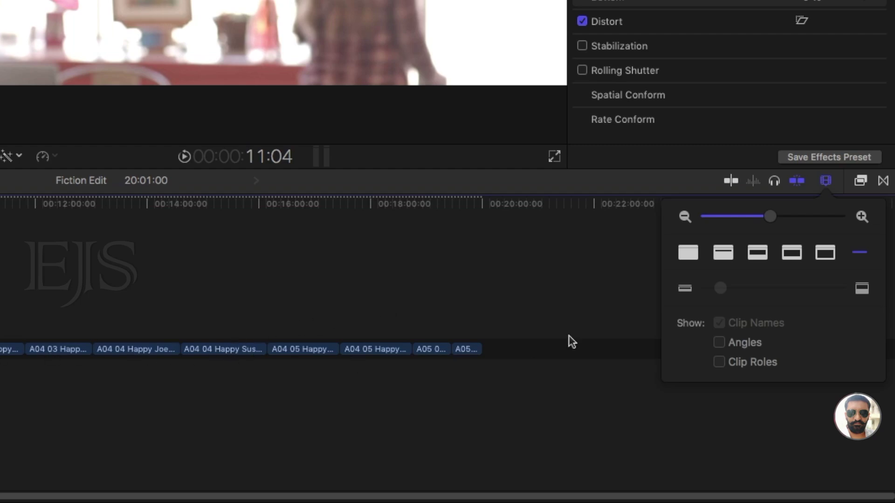
click(825, 252)
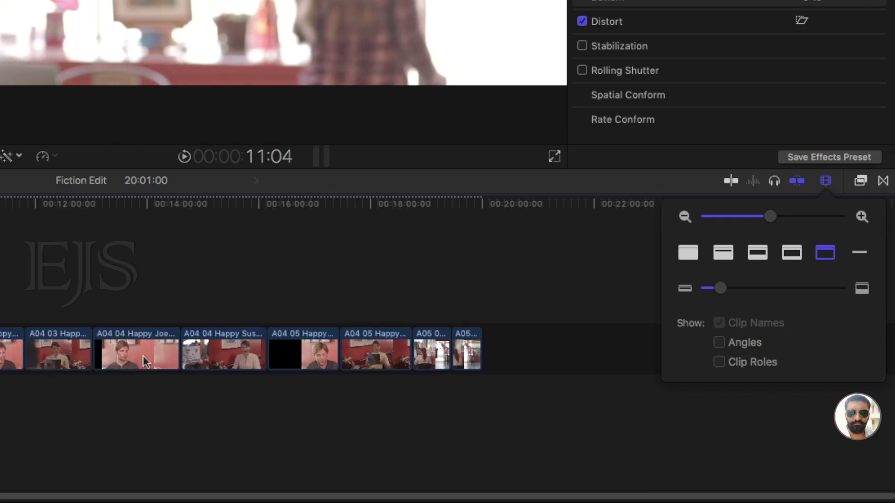
click(791, 252)
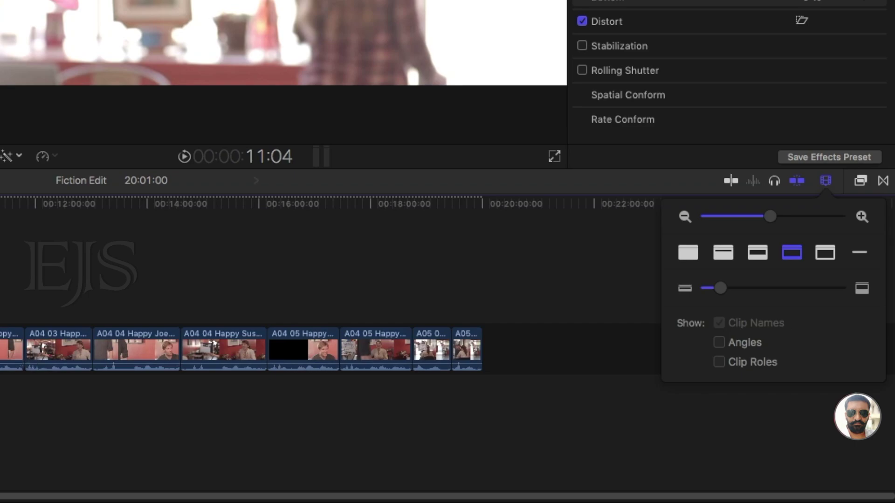
click(757, 254)
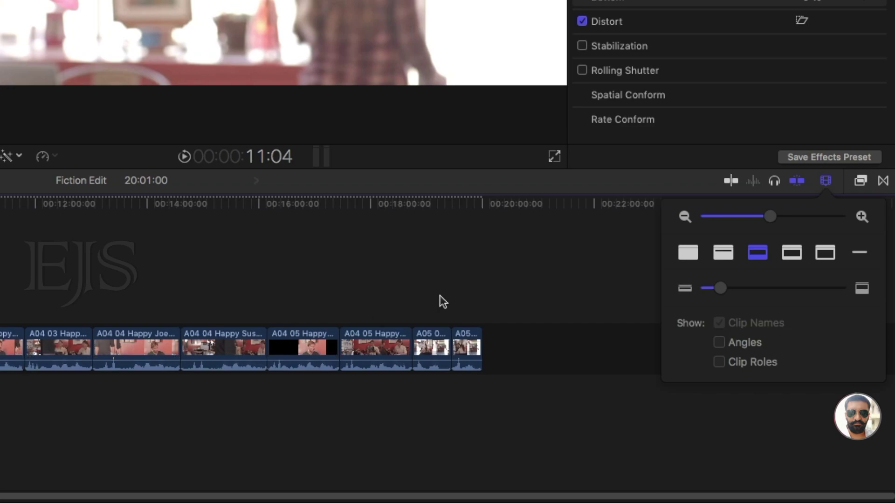
click(717, 254)
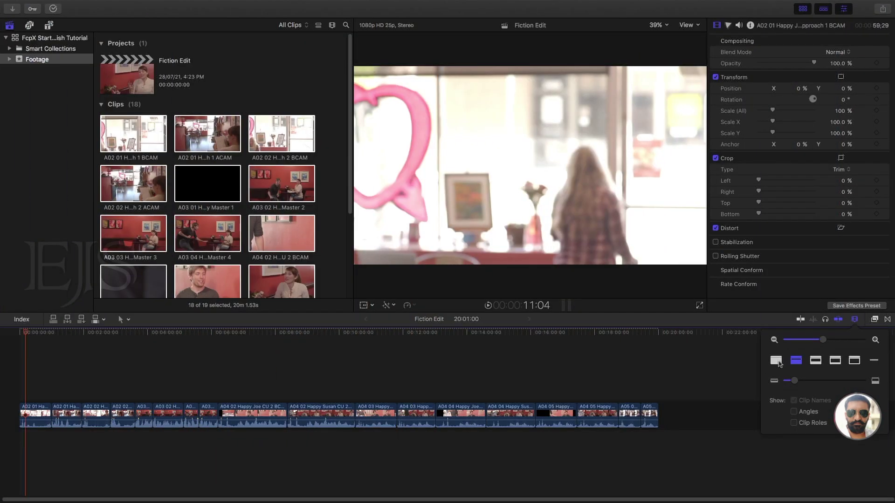
click(776, 360)
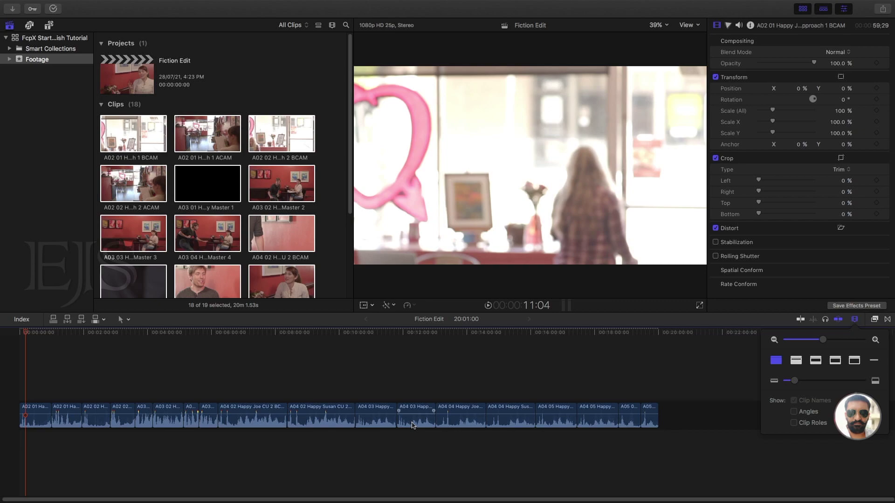
click(240, 333)
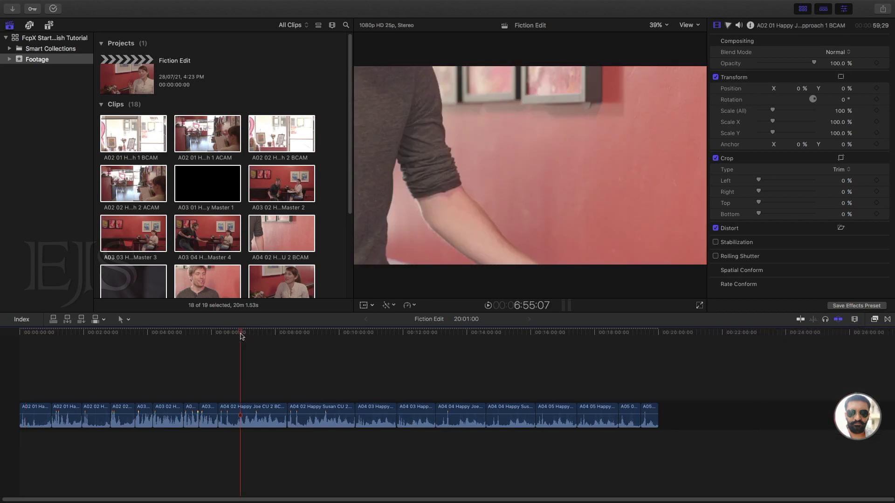
click(29, 332)
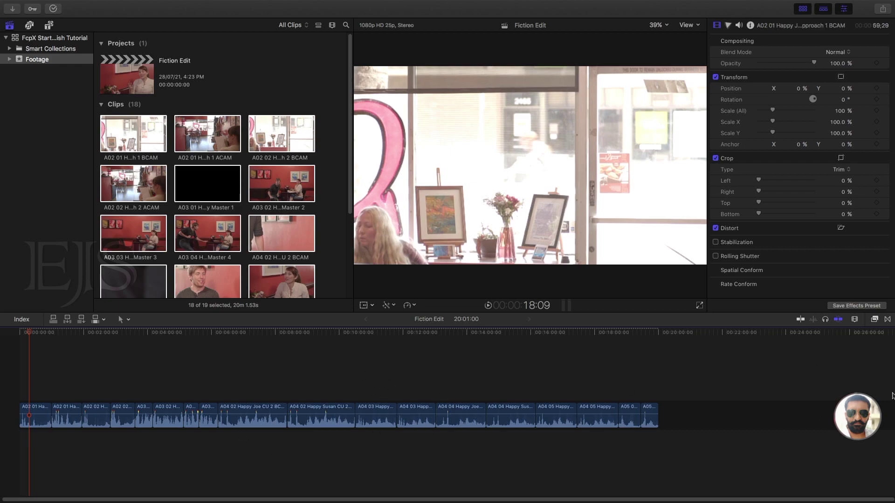
Step: Set the timeline clips to show filmstrips and audio waveforms at equal size
click(854, 319)
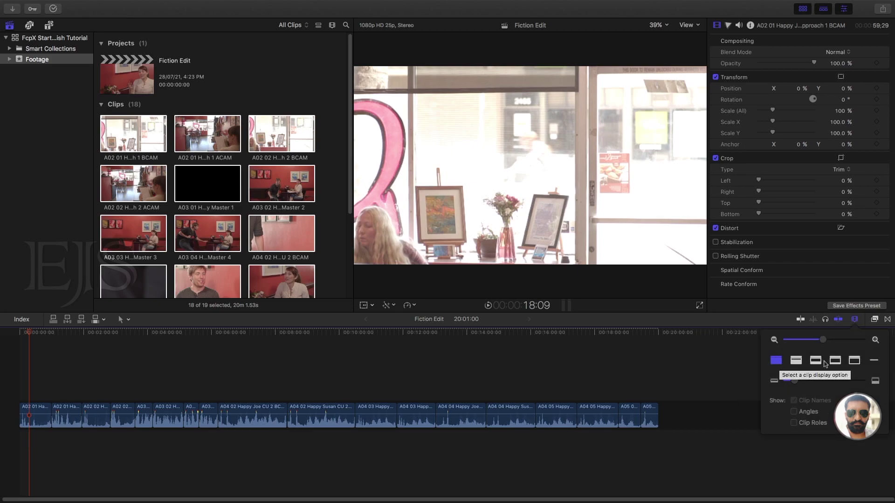
click(818, 363)
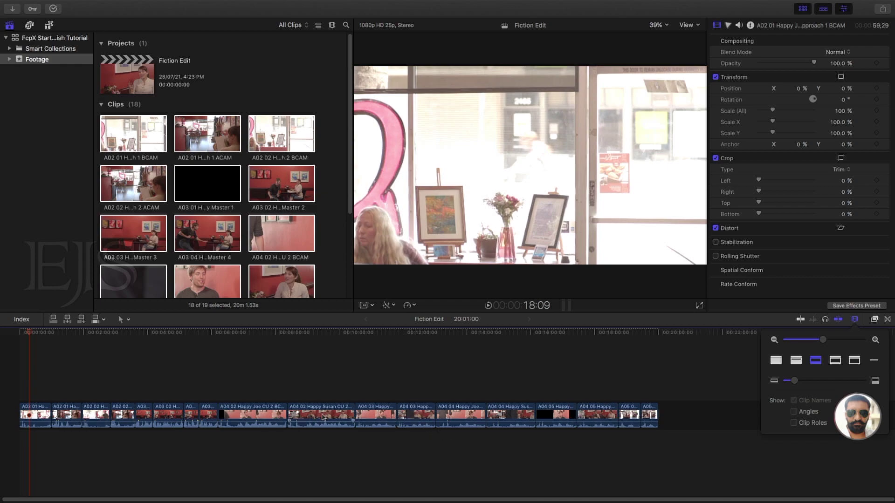
click(855, 321)
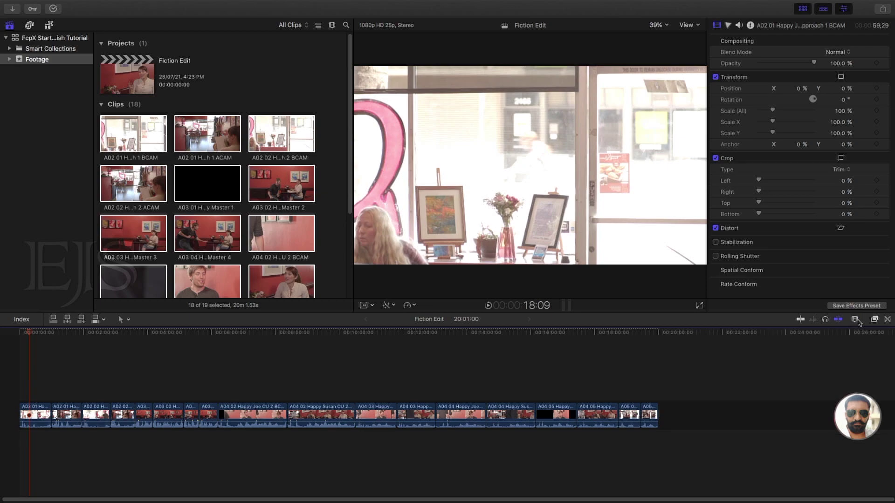
Step: Move the playhead to the start of Fiction Edit and magnify the timeline around the first clips
click(21, 333)
key(super+equal)
key(super+equal)
key(super+equal)
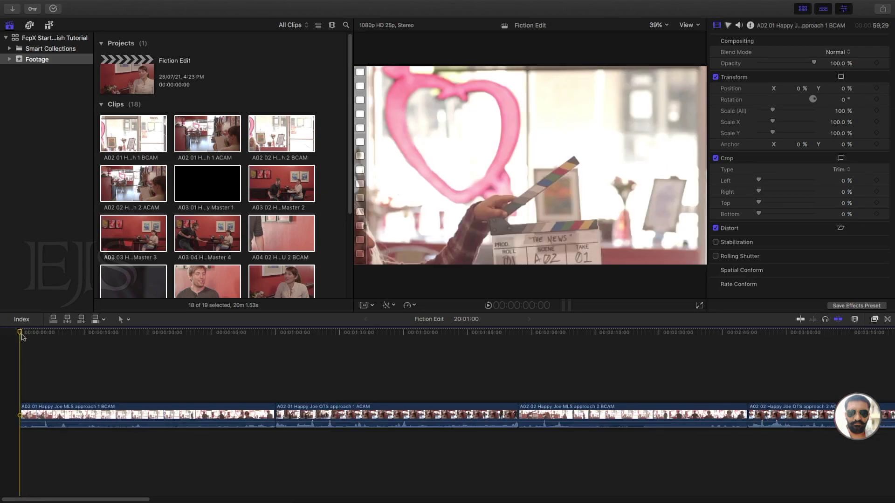
key(shift+z)
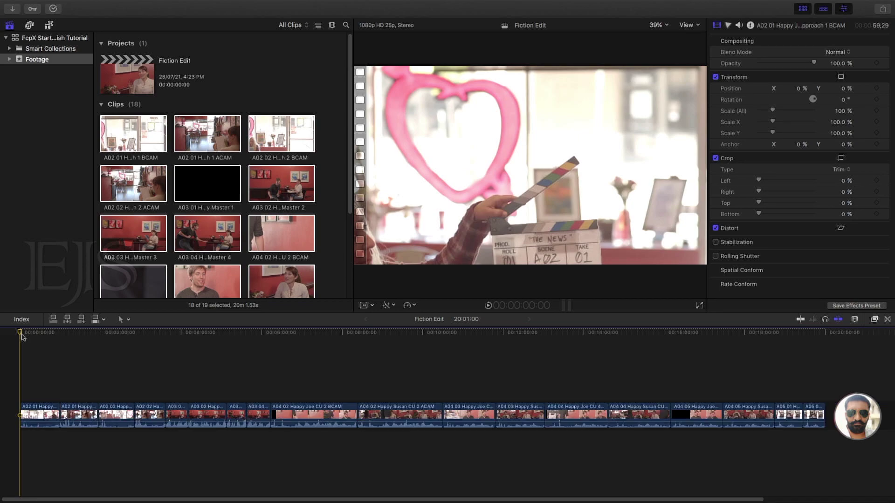
key(super+equal)
key(super+equal)
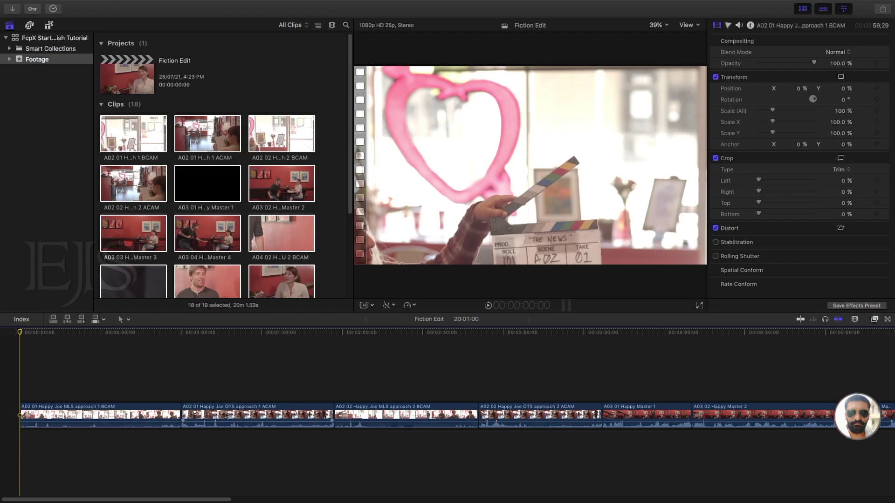
Step: Try deleting the A02 01 Happy Joe OTS approach 1 ACAM clip and moving it behind the following clip, undoing each change
click(223, 417)
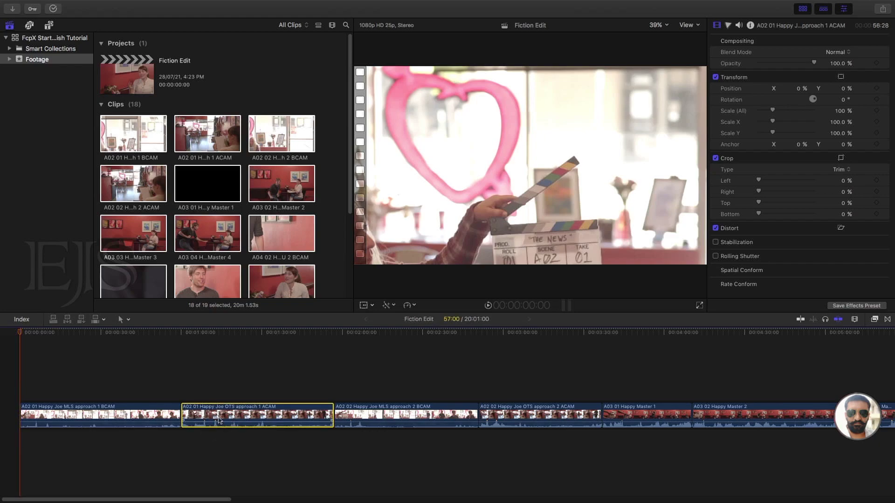
key(Delete)
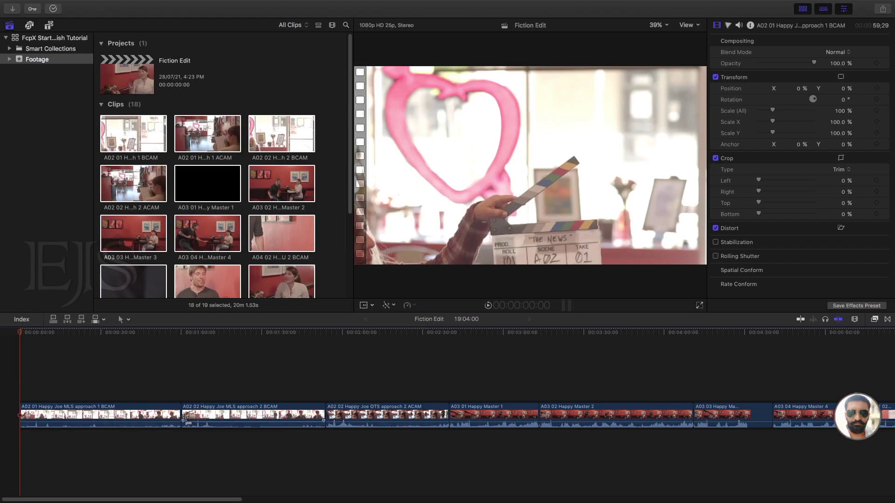
key(super+z)
drag(247, 415, 459, 417)
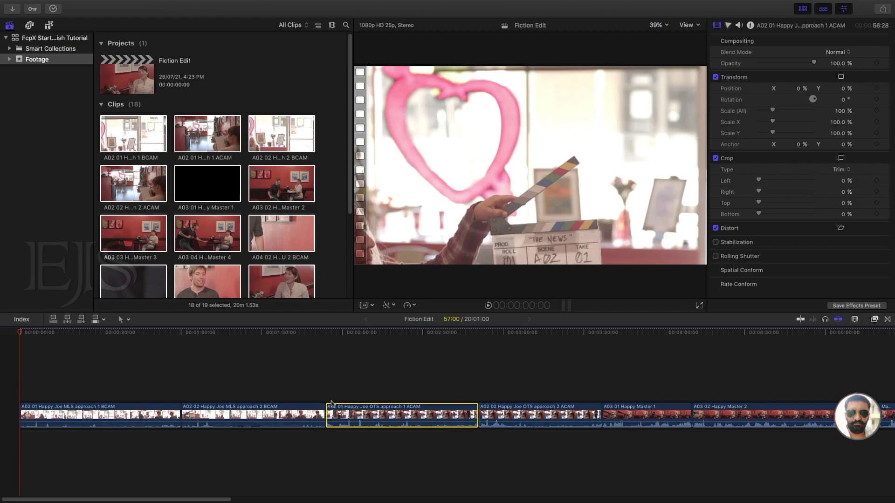
key(super+z)
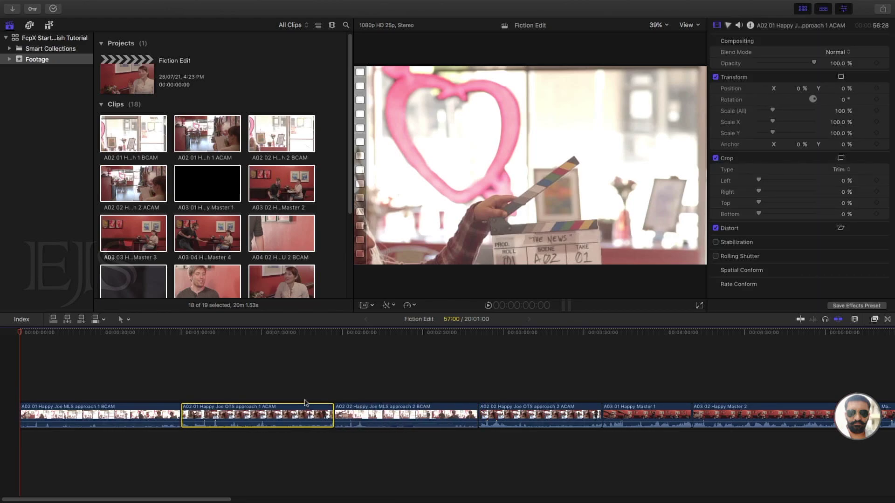
Step: Insert a gap at the cut between the first clip and A02 01 Happy Joe OTS approach 1 ACAM
click(231, 368)
key(super+minus)
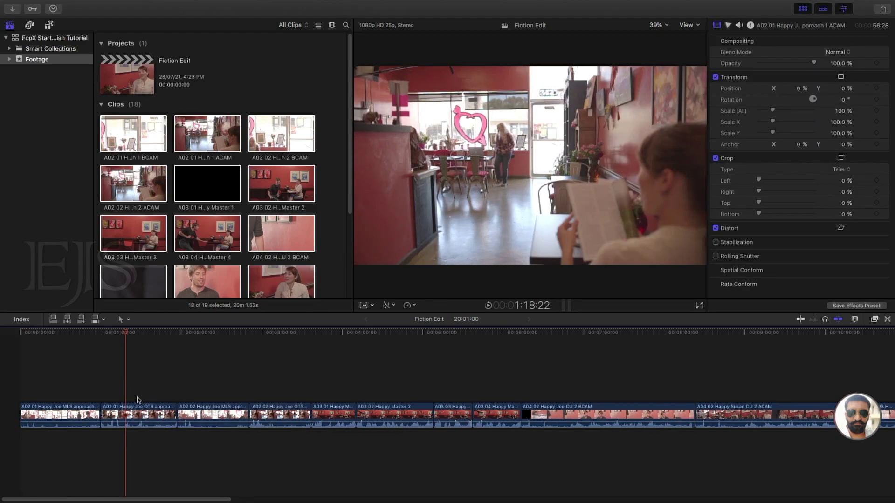
key(super+equal)
click(187, 412)
click(49, 414)
click(121, 416)
click(72, 420)
click(80, 336)
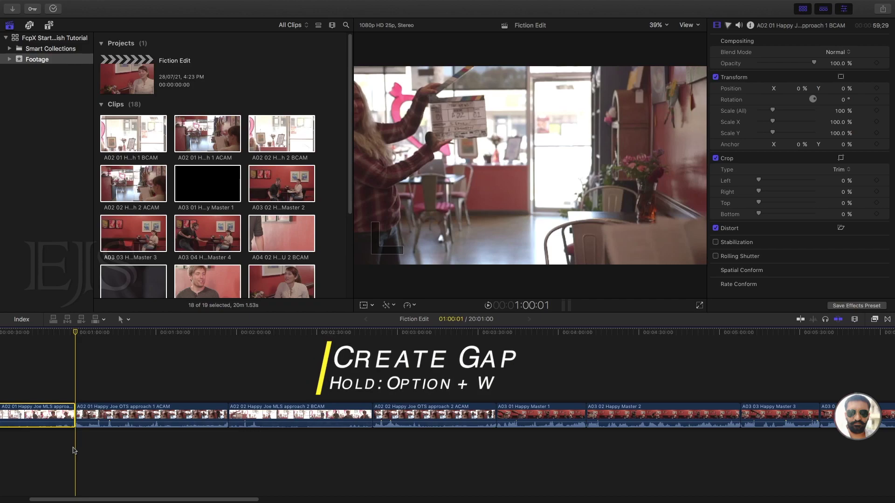
key(alt+w)
Step: Lengthen the gap after the first clip to 19:01 from its end edge
key(super+equal)
key(super+equal)
key(super+equal)
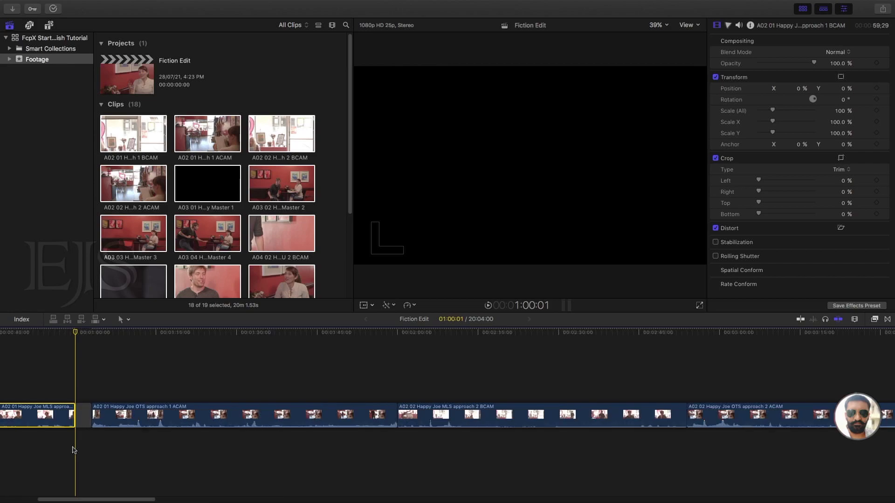
click(103, 376)
mouse_move(105, 332)
mouse_down()
mouse_move(43, 334)
mouse_move(215, 338)
mouse_move(97, 335)
mouse_move(105, 335)
mouse_up()
click(107, 422)
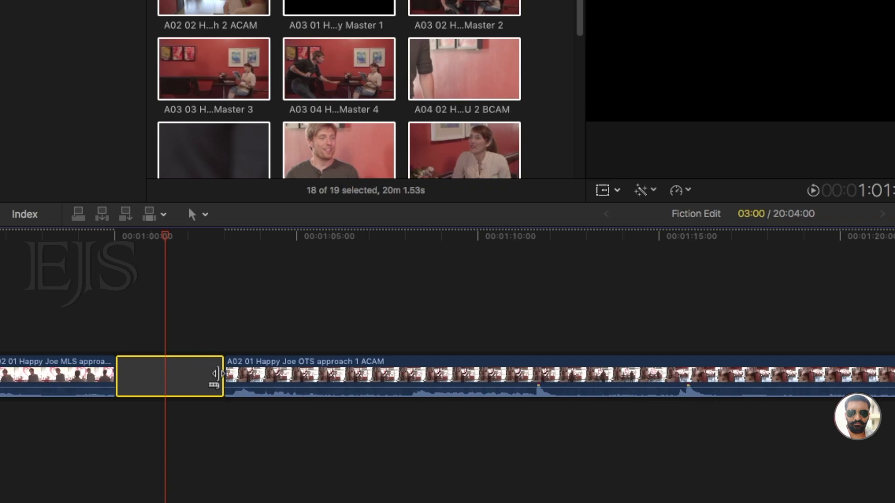
click(218, 374)
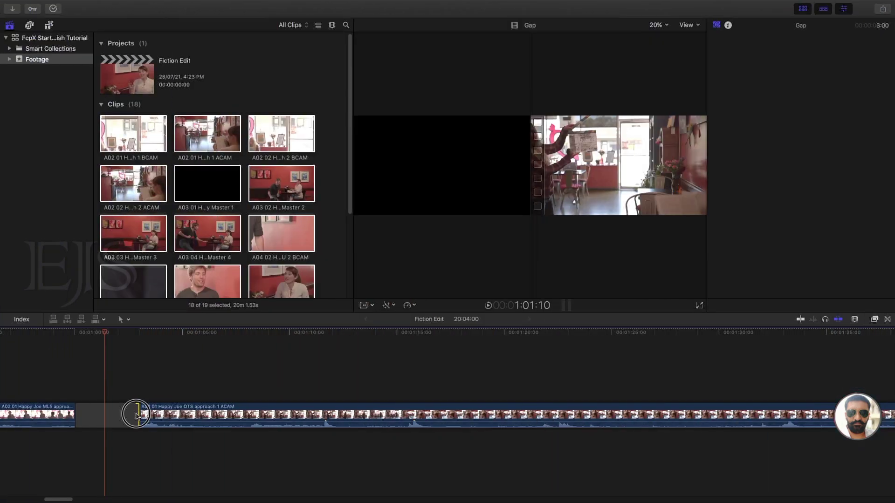
drag(136, 415, 482, 414)
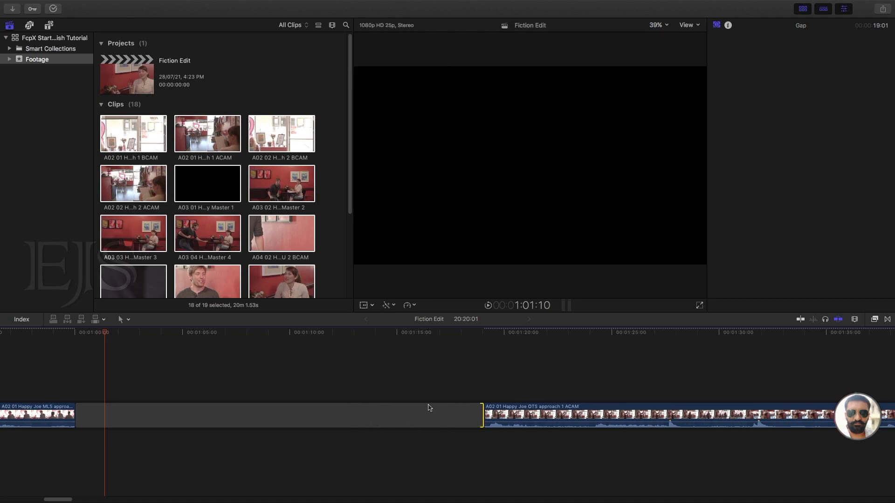
Step: Zoom the timeline out one level and scroll through the clips around the gap
key(super+minus)
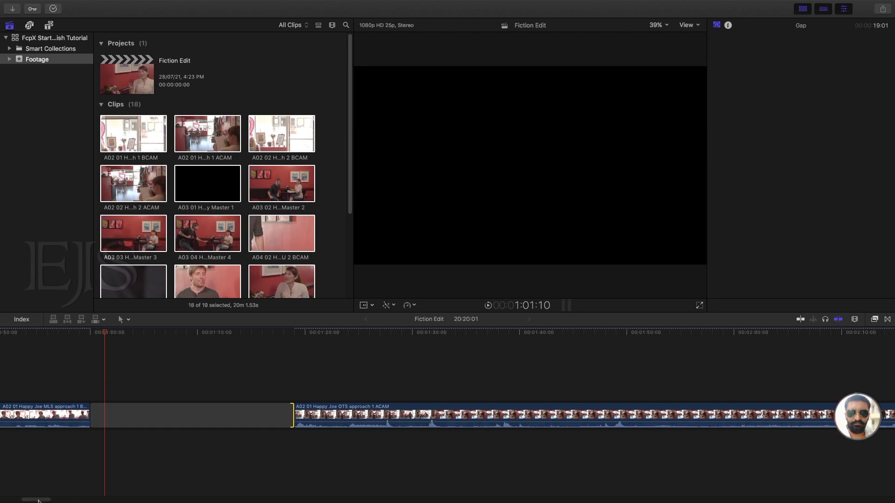
mouse_move(38, 500)
mouse_down()
mouse_move(62, 501)
mouse_move(36, 498)
mouse_up()
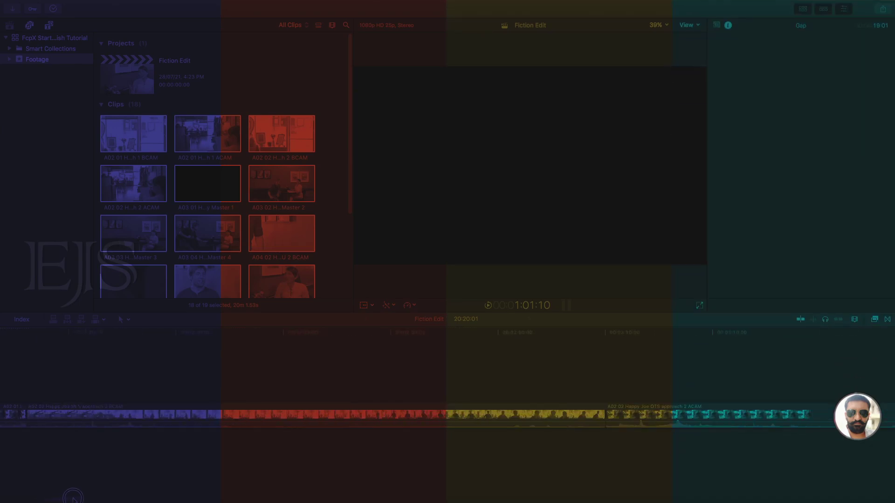
scroll(82, 487, left, 2)
drag(126, 502, 48, 501)
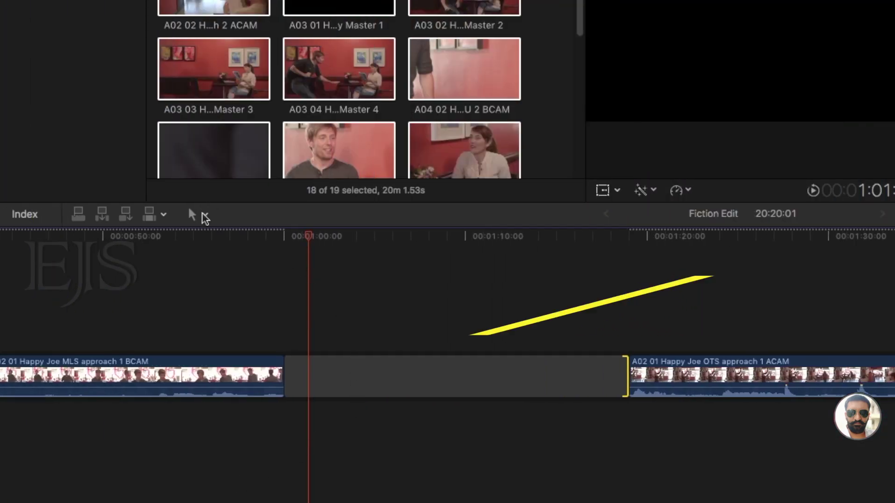
Step: Activate the Hand tool and pan the timeline back and forth between the first clip and the clips after the gap
click(205, 214)
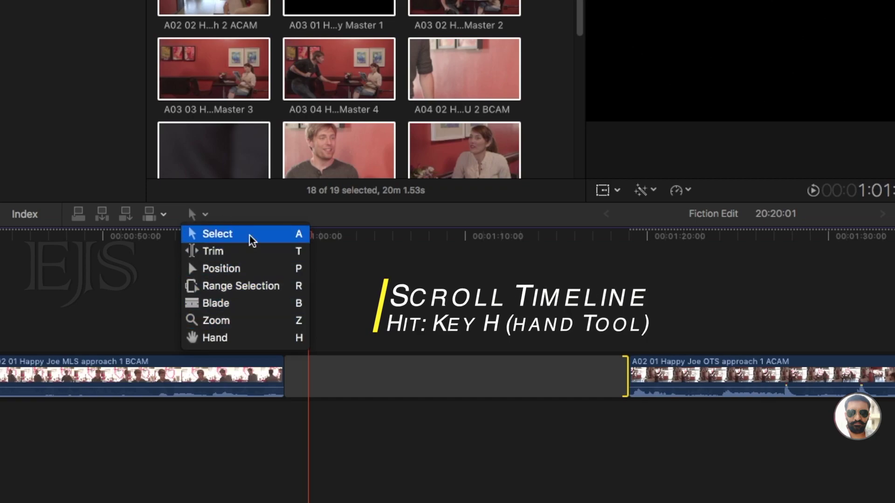
click(224, 342)
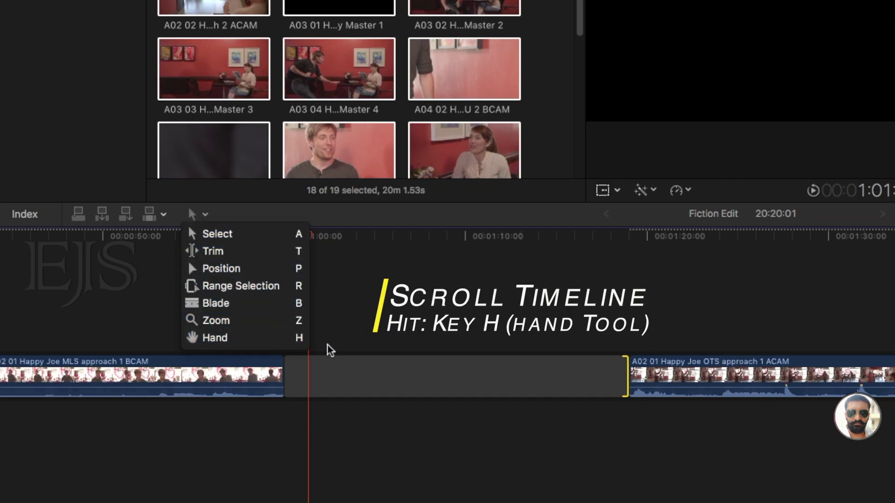
key(h)
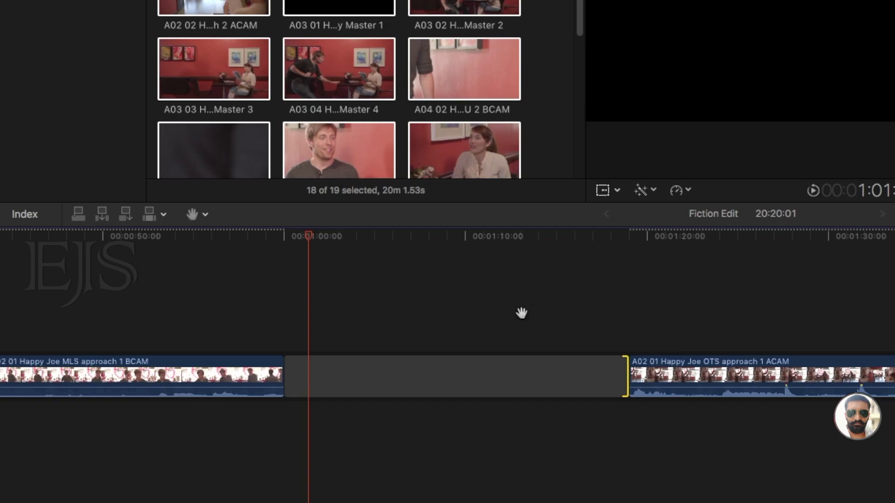
drag(419, 309, 839, 310)
drag(236, 310, 773, 309)
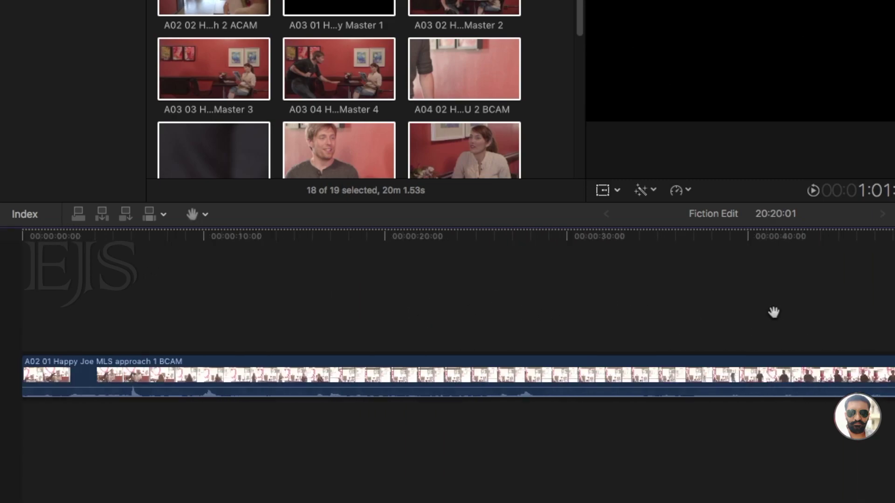
scroll(661, 308, right, 10)
scroll(638, 320, right, 15)
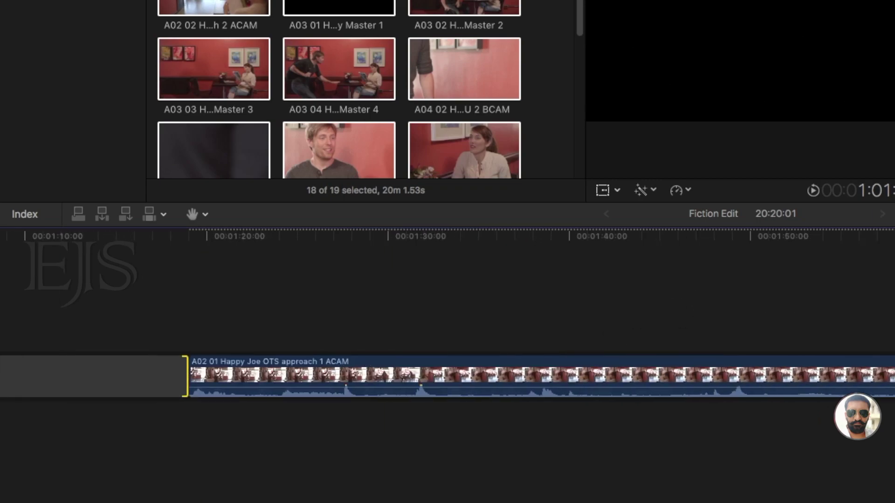
drag(571, 333, 769, 334)
drag(544, 333, 806, 334)
drag(398, 295, 869, 299)
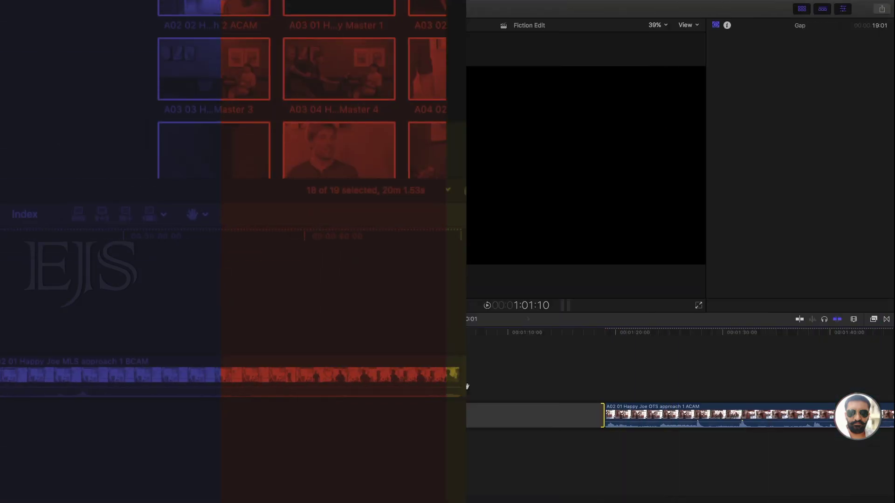
drag(575, 373, 634, 375)
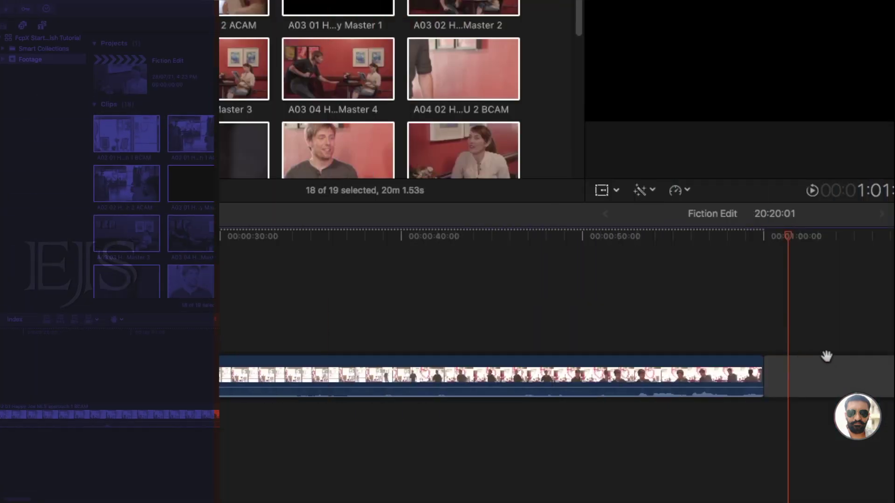
Step: Return to the Select tool and lengthen the gap after the first clip to 29:14 from its start edge
click(207, 215)
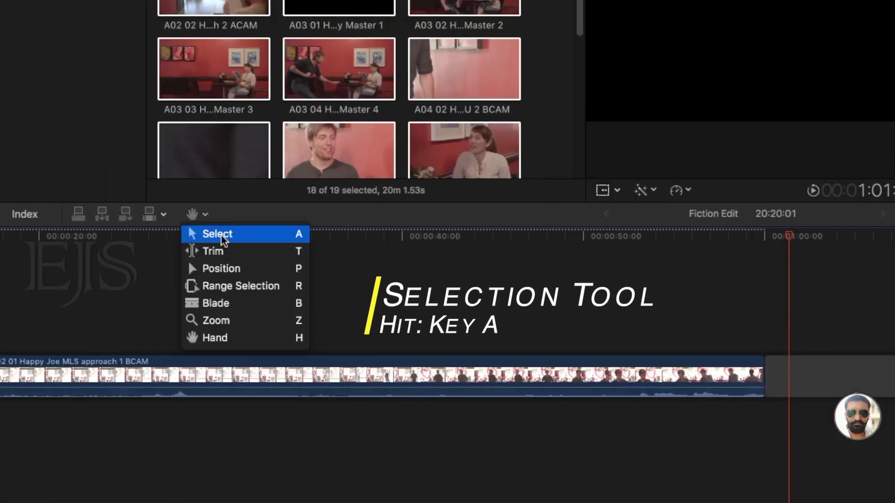
click(239, 234)
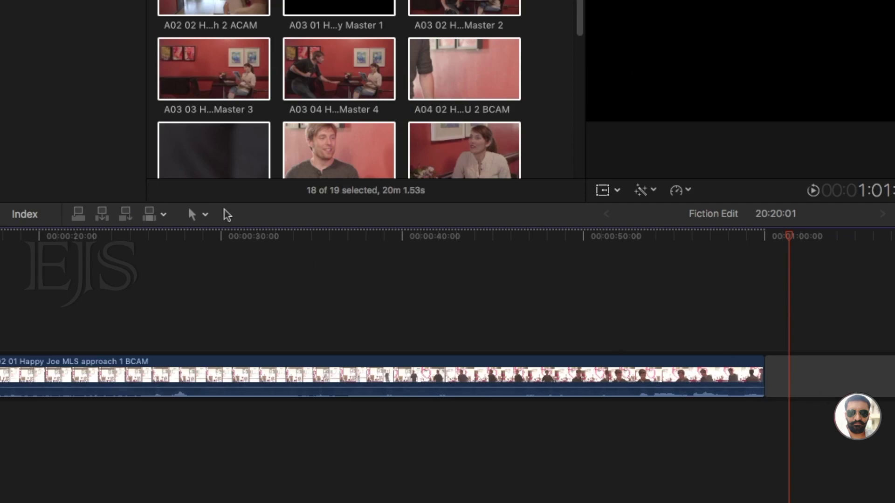
click(198, 214)
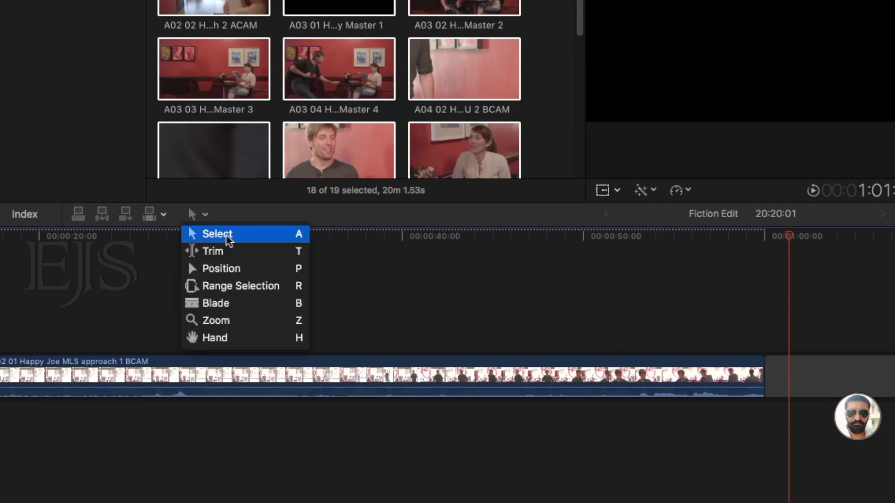
click(728, 292)
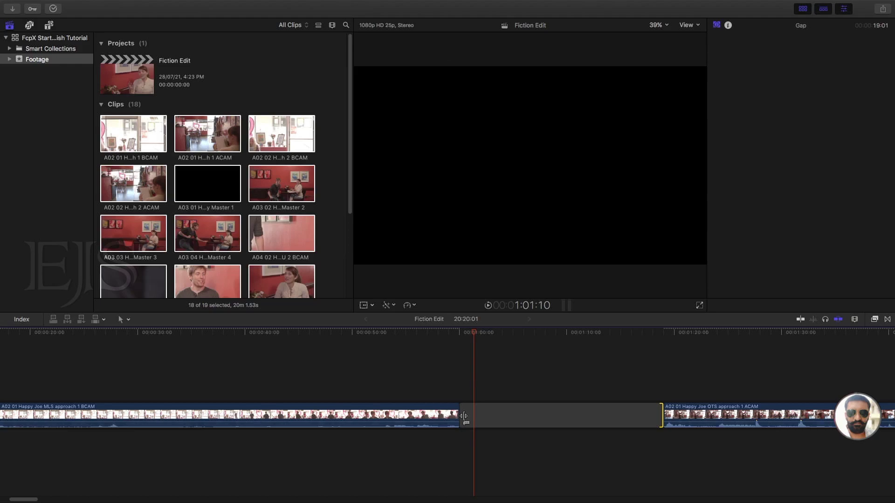
click(463, 416)
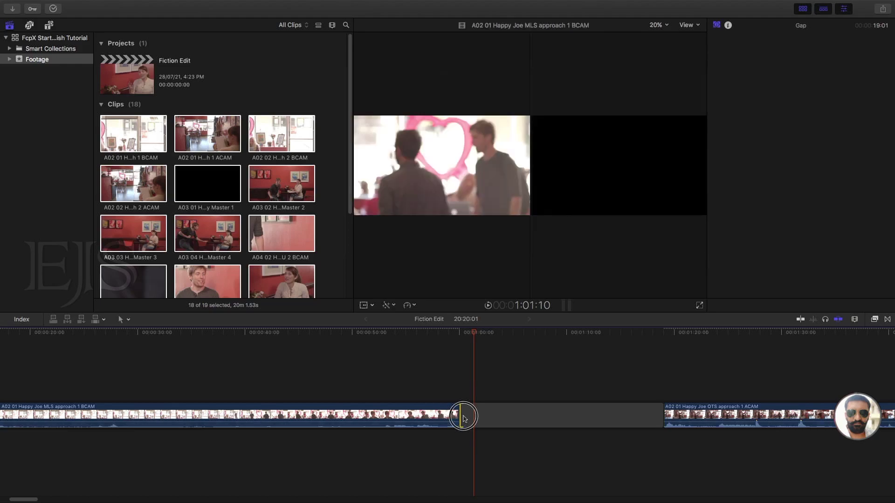
drag(463, 417, 250, 422)
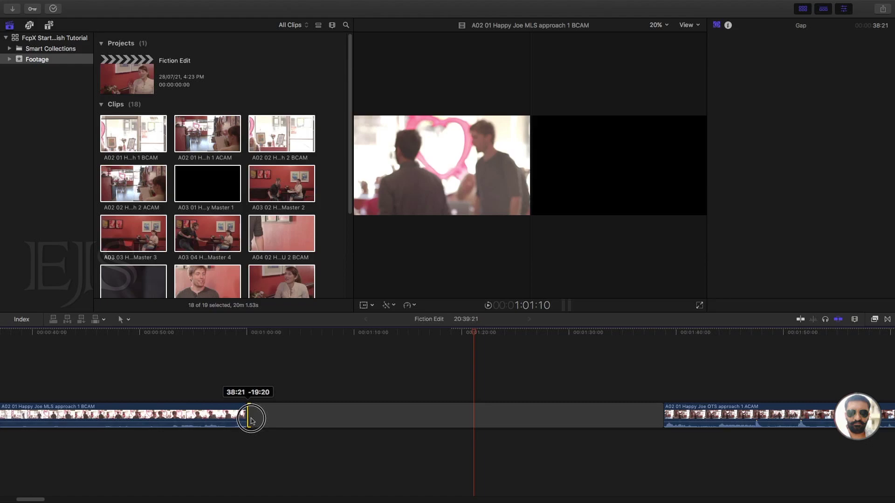
drag(251, 422, 350, 420)
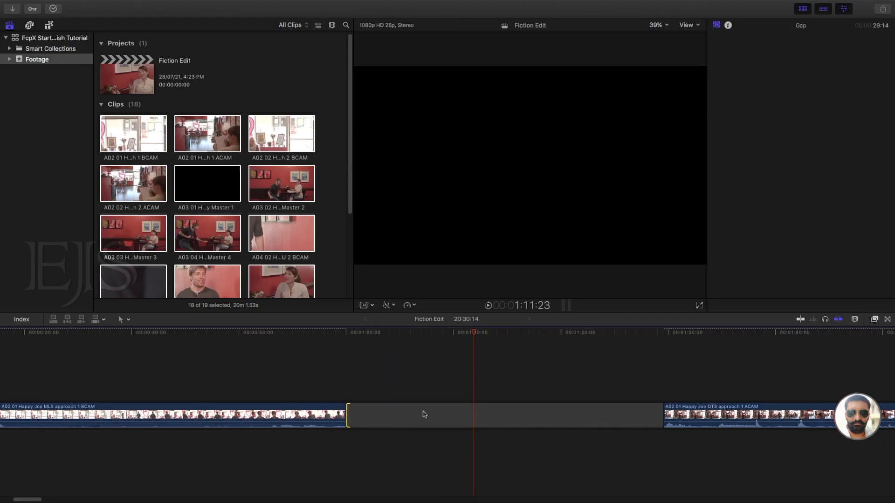
Step: Try shortening the A02 01 Happy Joe OTS approach 1 ACAM clip from its start edge
key(super+minus)
key(super+minus)
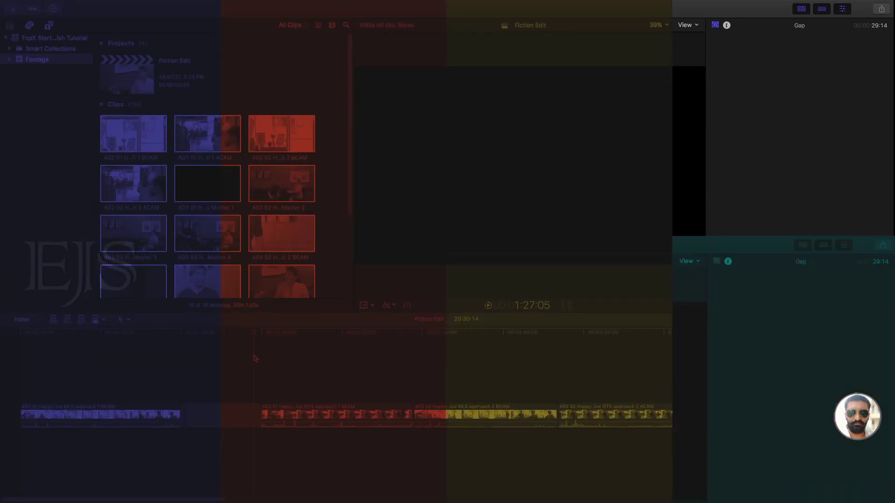
key(super+equal)
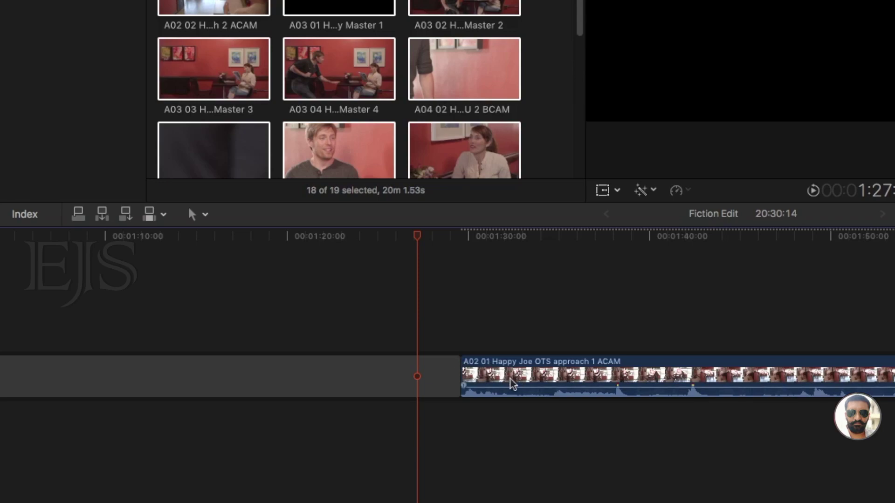
drag(466, 371, 894, 371)
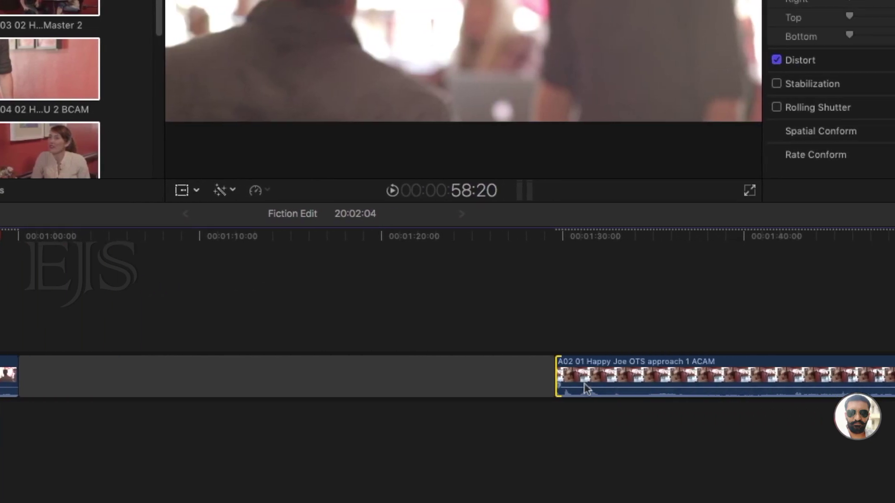
Step: Try trimming the end edge of A02 01 Happy Joe OTS approach 1 ACAM at the cut to A02 02 Happy Joe MLS approach 2 BCAM
scroll(625, 322, right, 15)
scroll(511, 346, left, 5)
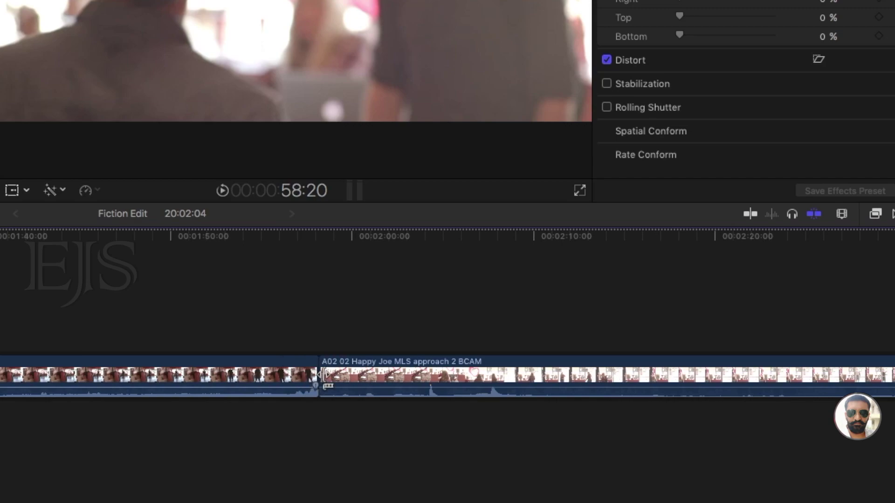
click(323, 374)
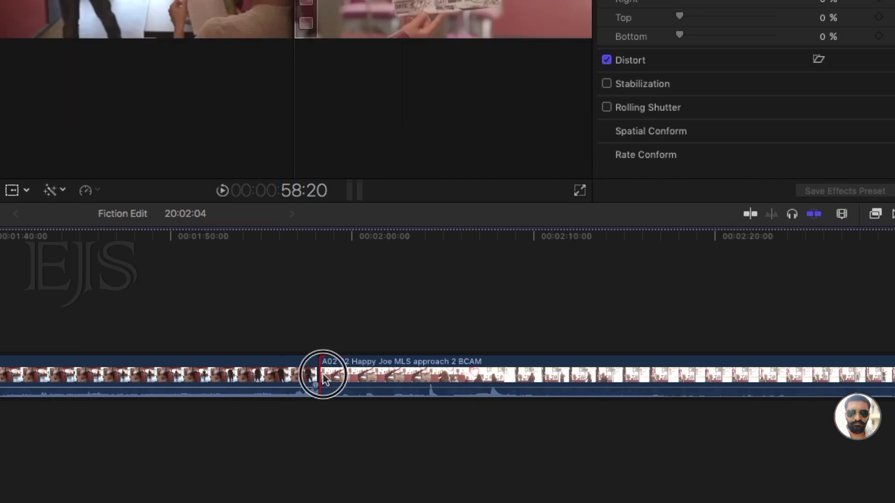
drag(322, 373, 319, 328)
click(312, 298)
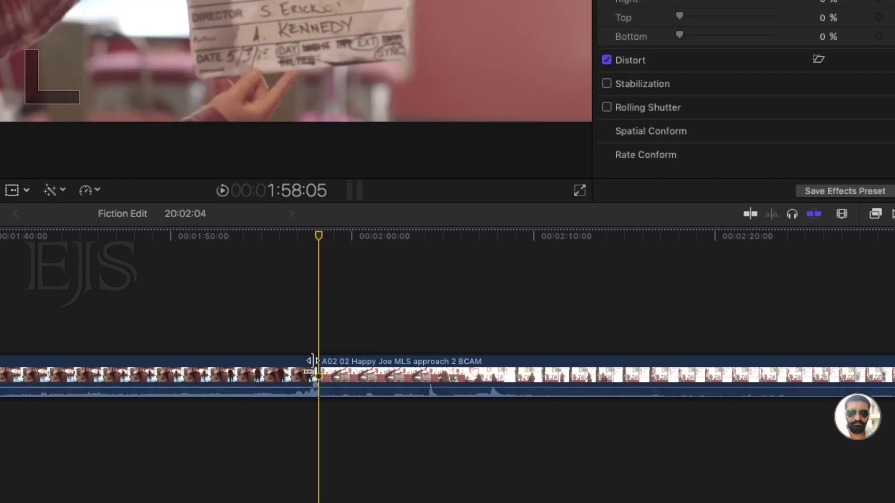
click(335, 313)
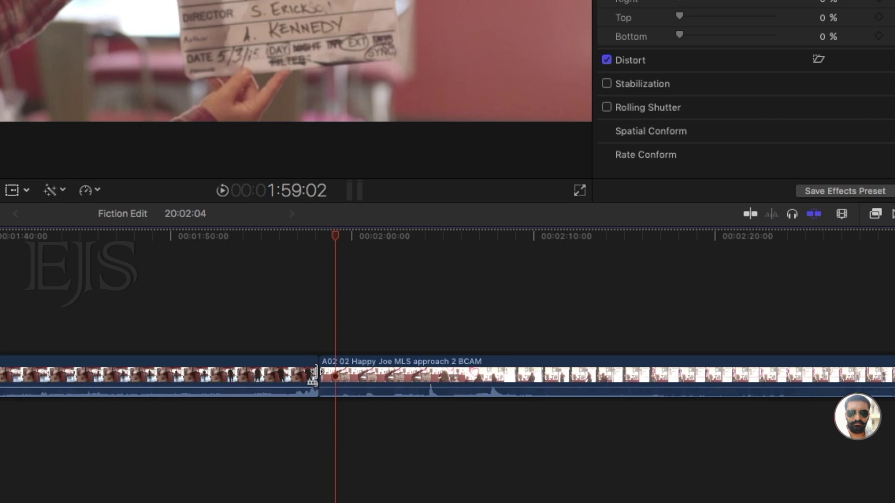
drag(314, 373, 281, 382)
drag(470, 381, 468, 378)
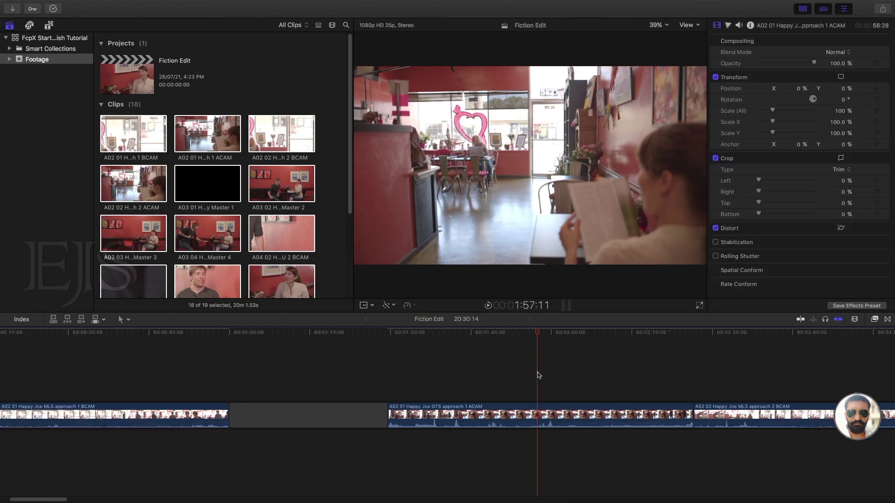
Step: Zoom out to view nearly the whole Fiction Edit timeline and place the playhead at the start of A03 02 Happy Master 2
key(super+minus)
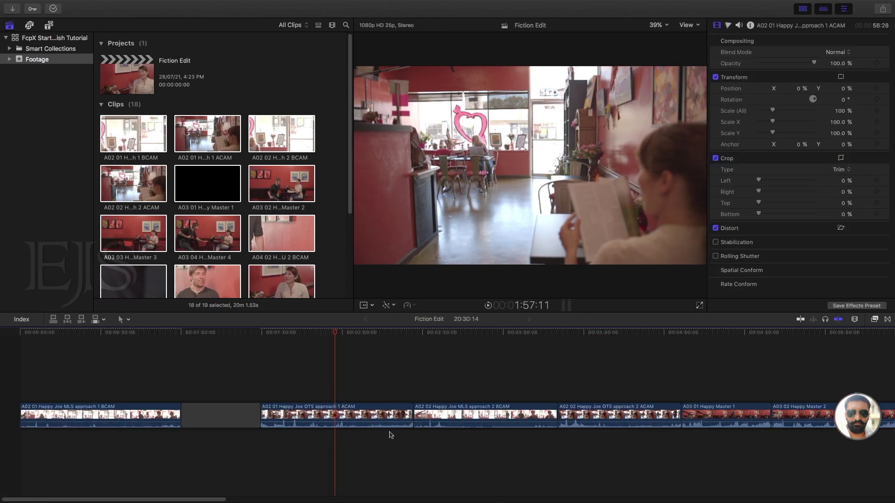
key(super+minus)
key(super+minus)
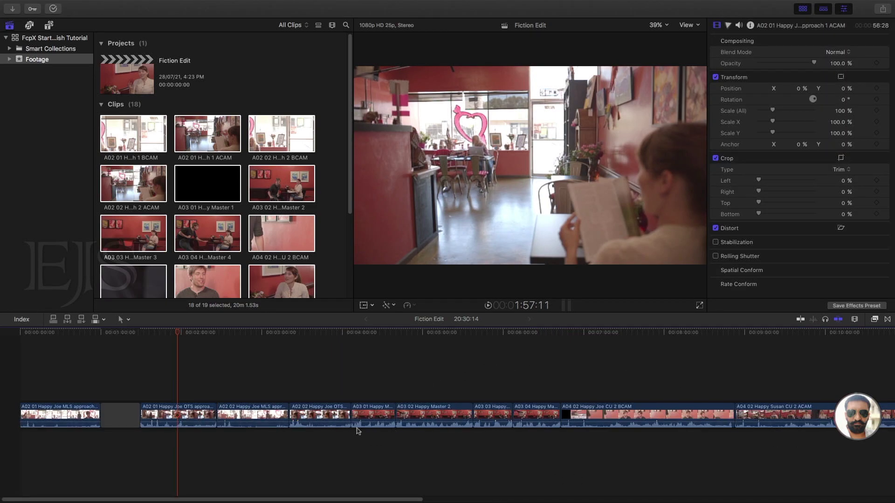
mouse_move(377, 414)
mouse_down()
mouse_move(314, 414)
mouse_move(369, 414)
mouse_up()
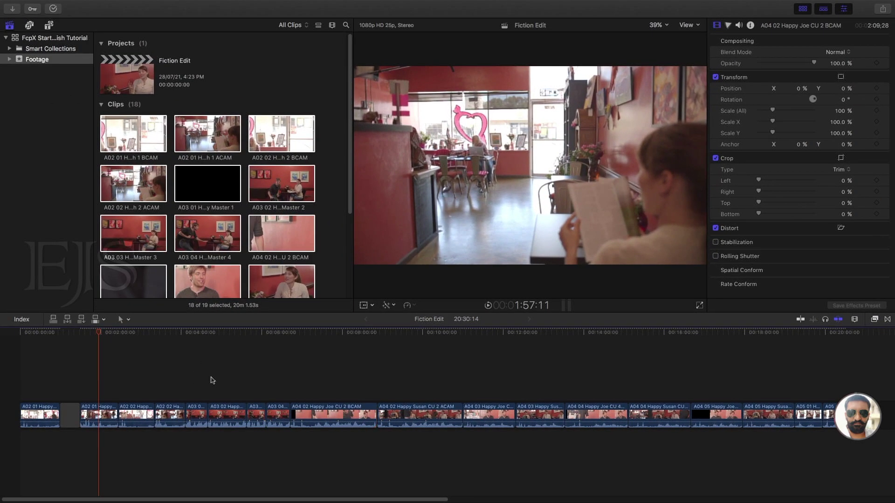
click(212, 380)
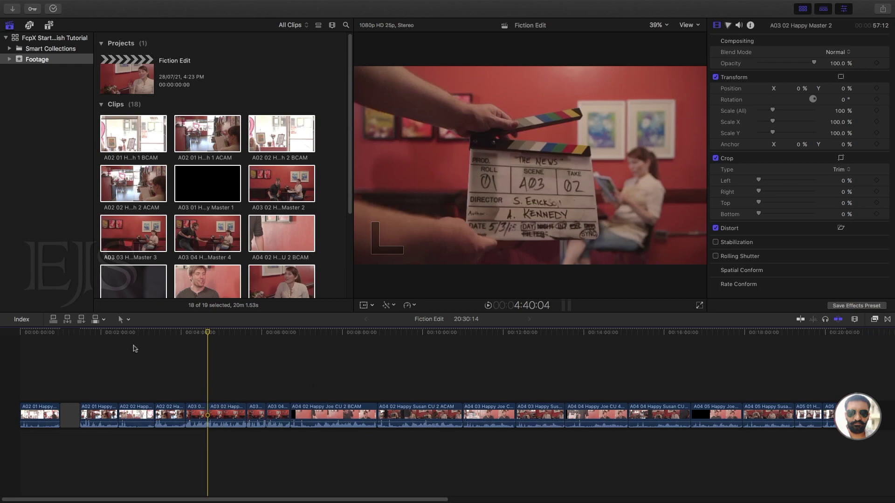
Step: With the Select tool, delete the gap between the first clip and A02 01 Happy Joe OTS approach 1 ACAM
click(20, 334)
key(super+equal)
key(super+equal)
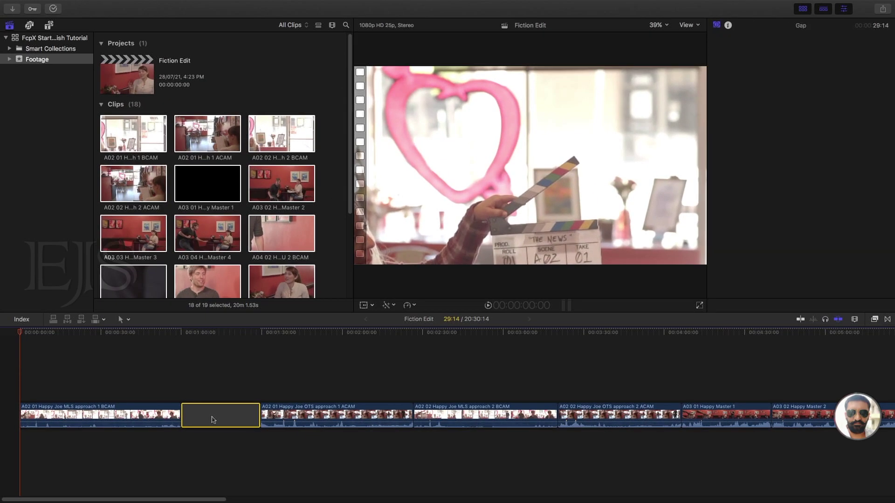
click(227, 362)
click(132, 320)
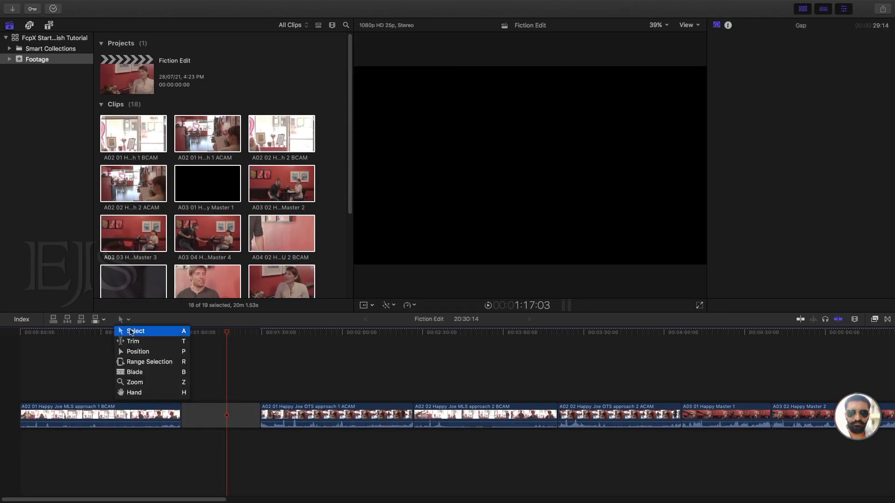
click(137, 334)
click(223, 421)
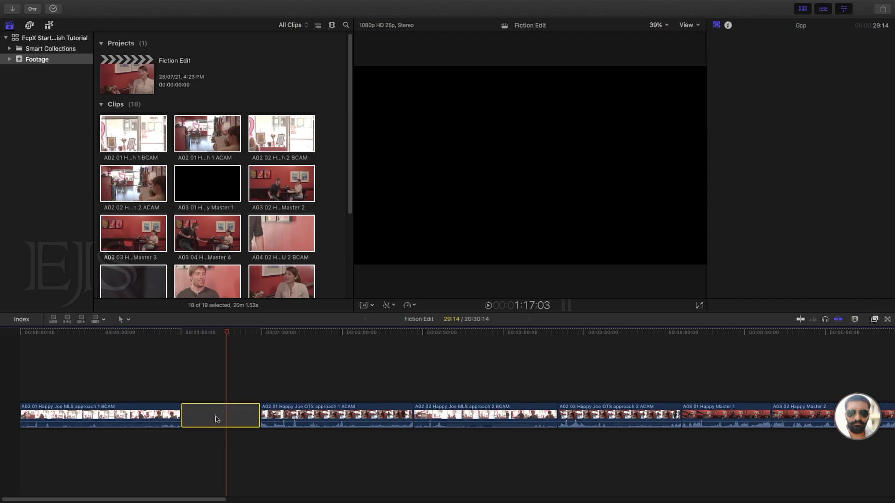
key(Delete)
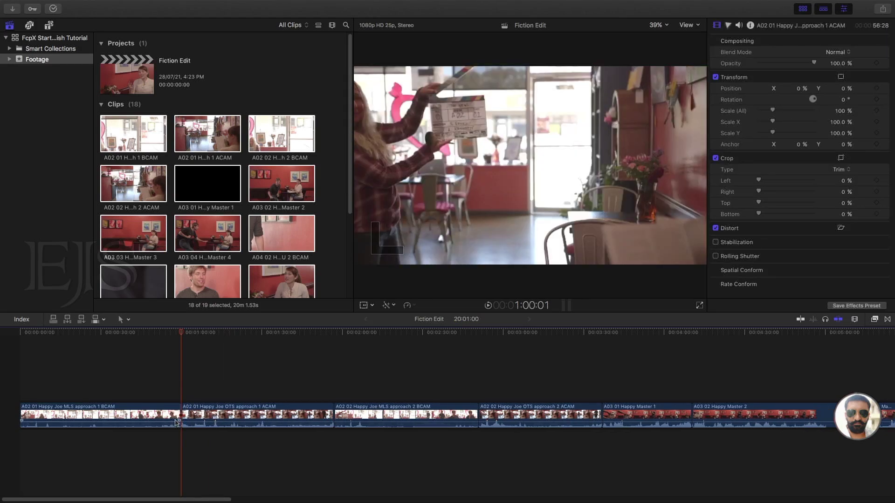
Step: Delete the A02 01 Happy Joe OTS approach 1 ACAM clip from the timeline
click(245, 332)
click(262, 414)
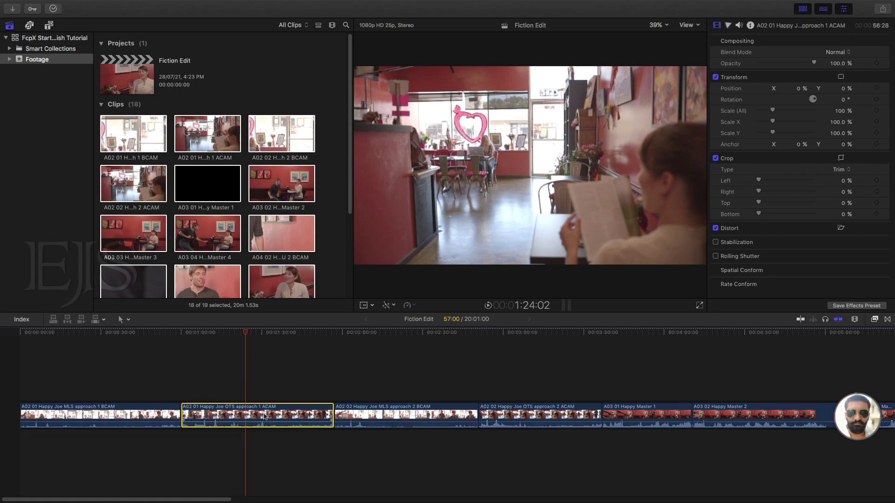
key(Delete)
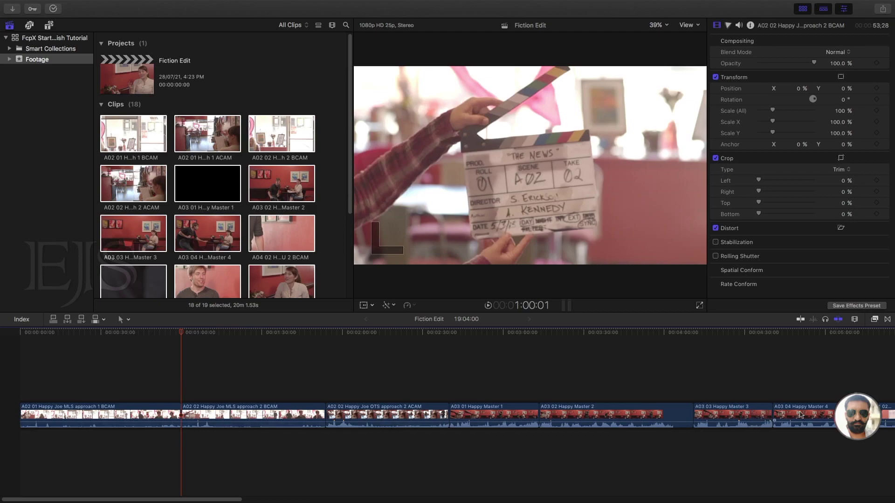
Step: Zoom out to show the whole Fiction Edit timeline, zoom back in around the playhead, and return the view to the timeline's start
key(w)
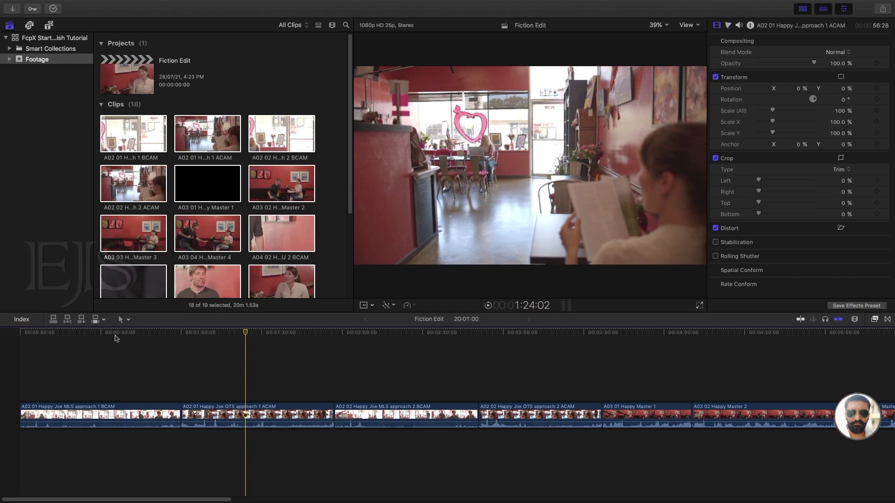
key(super+minus)
key(super+minus)
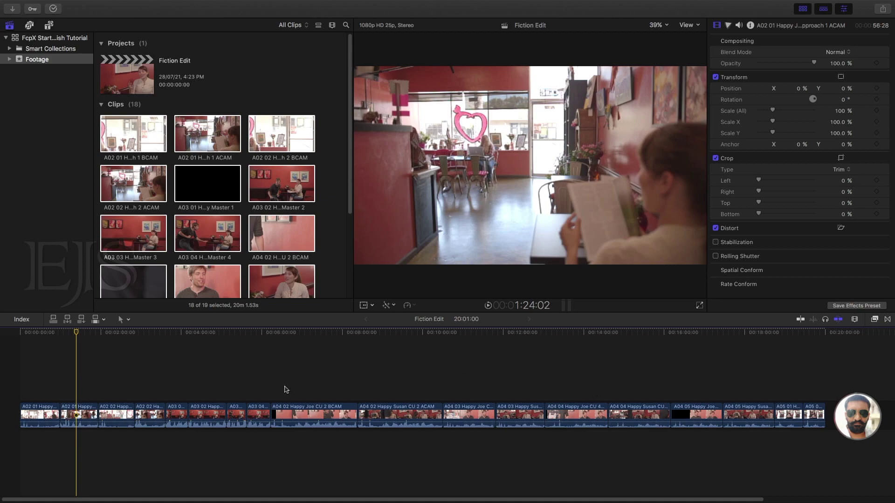
key(super+equal)
key(super+equal)
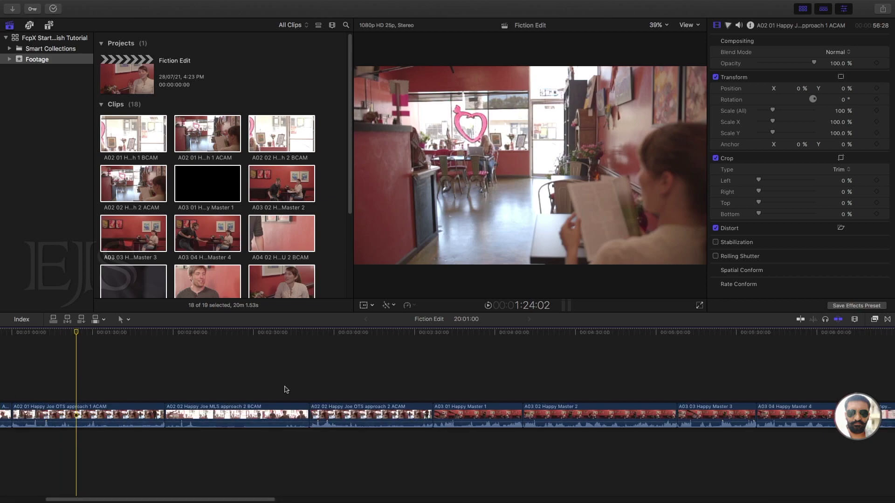
drag(114, 384, 345, 384)
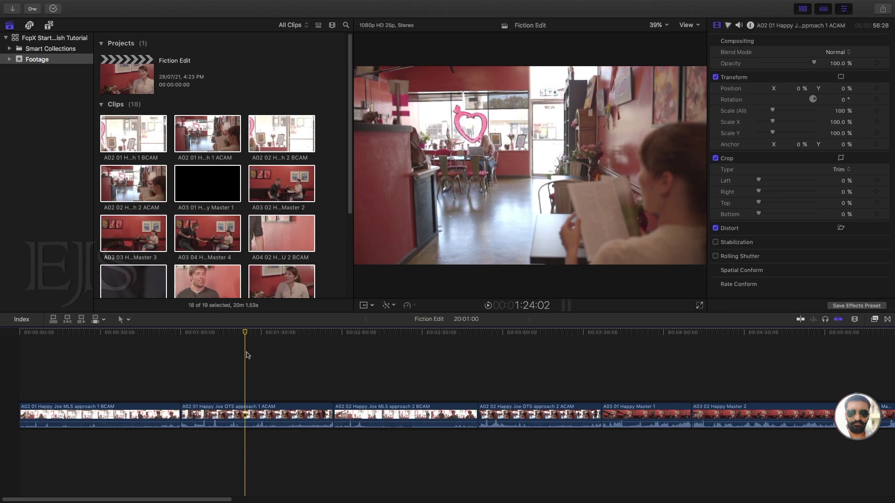
Step: Place the playhead at 1:18:00 in A02 01 Happy Joe OTS approach 1 ACAM and advance it frame by frame to 1:19:03
click(229, 333)
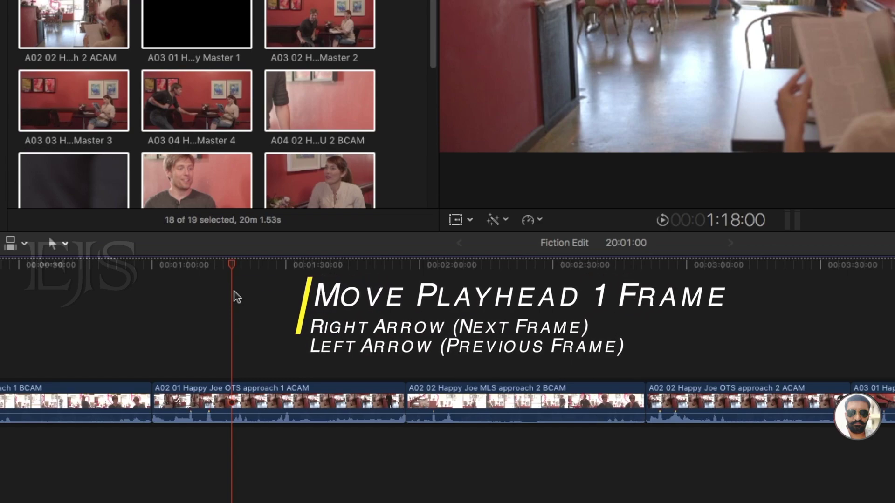
key(Right)
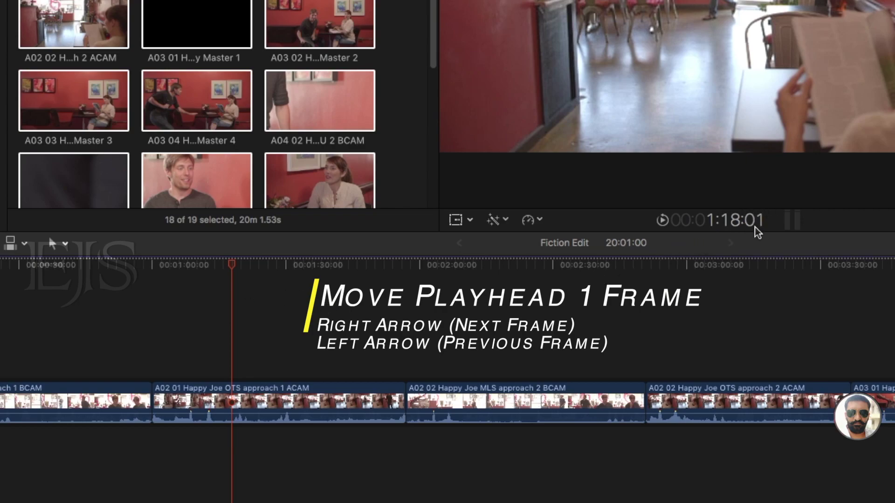
key(Right)
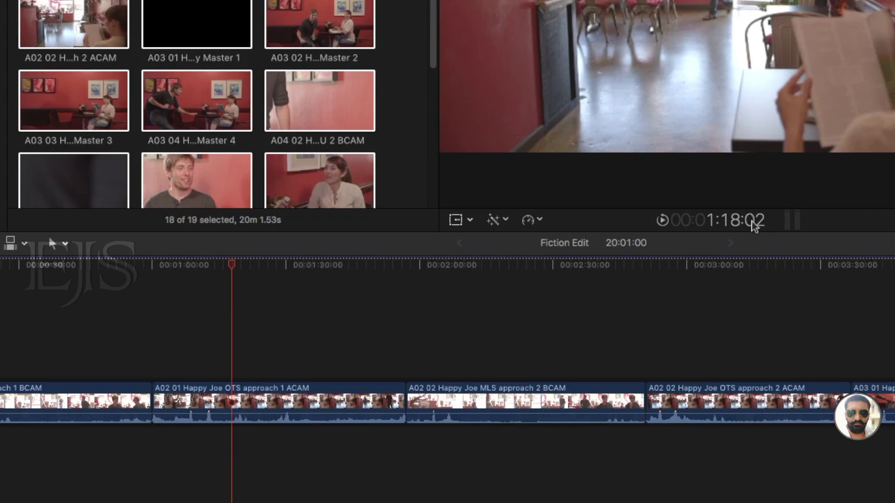
key(Right)
key(Right)
key(Right)
key(Right)
key(Right)
key(Right)
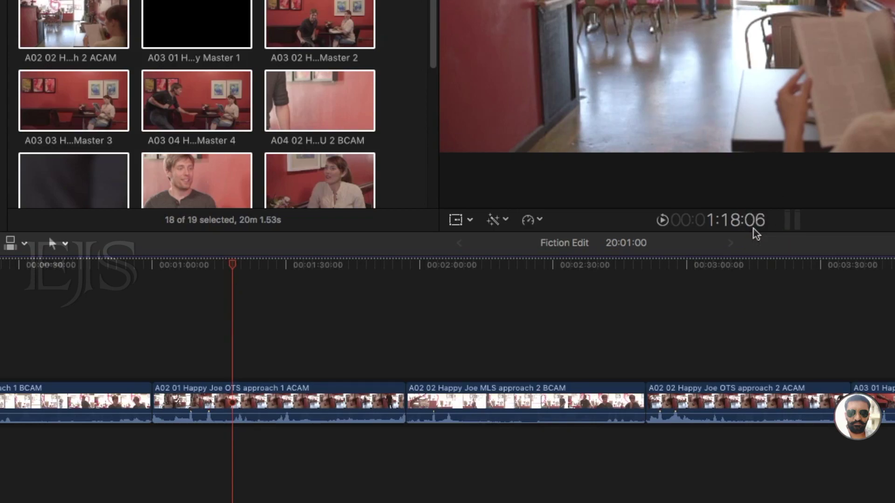
key(Right)
key(Right)
key(Right)
key(Right)
key(Right)
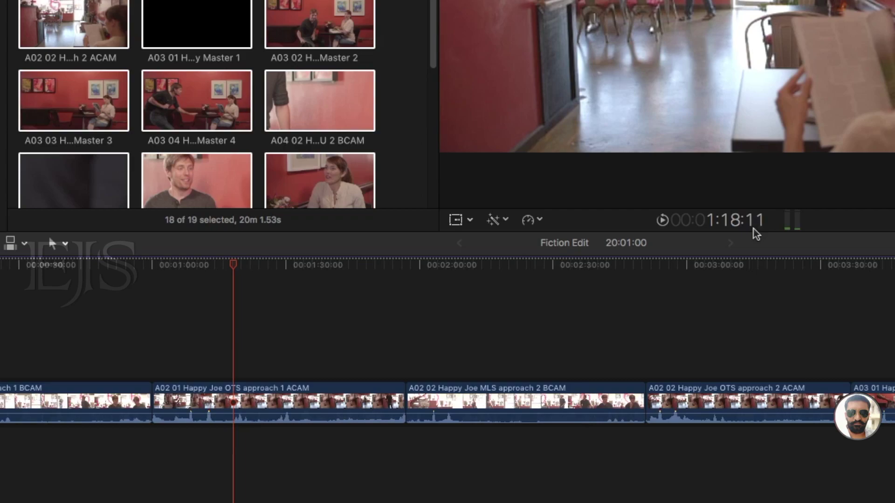
key(Right)
key(Right)
key(Right)
key(Right)
key(Right)
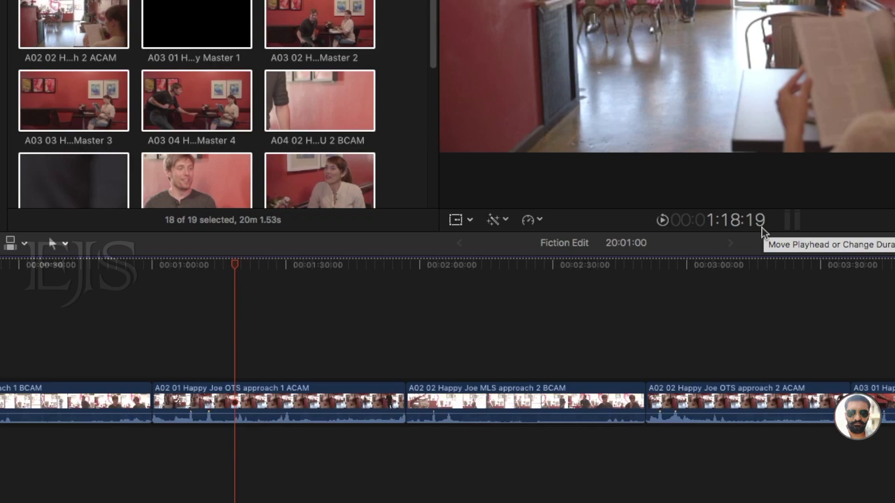
key(Right)
key(Right)
key(Right)
key(Right)
key(Right)
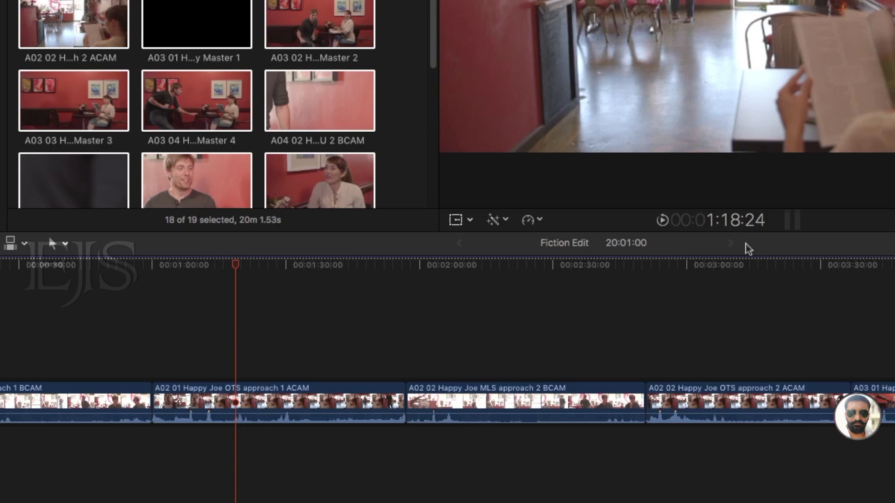
key(Right)
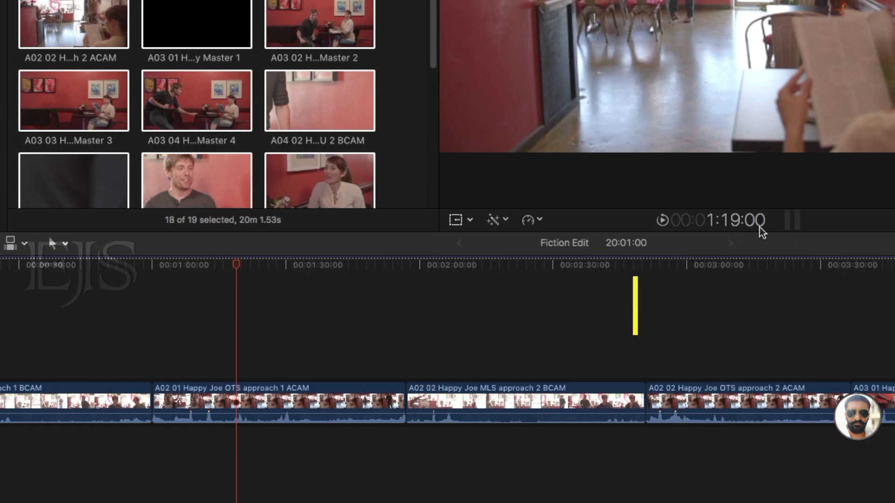
key(Right)
key(Right)
key(Right)
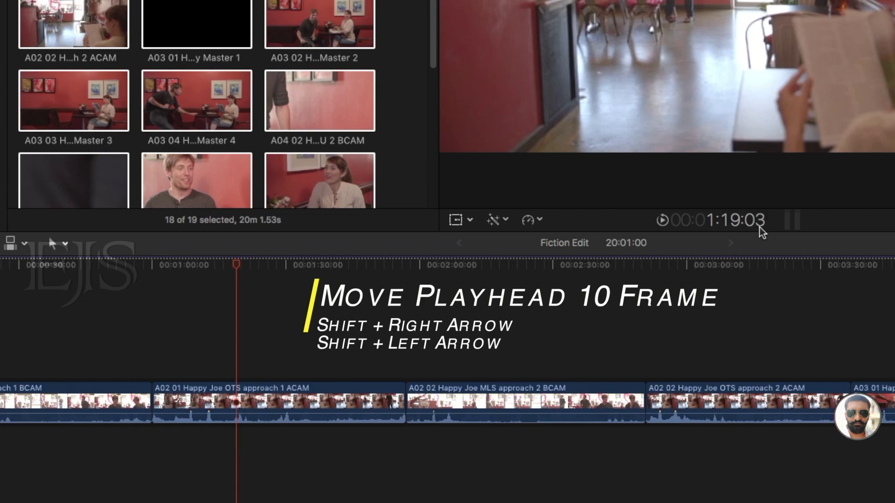
Step: Move the playhead through the clip in ten-frame jumps at a wide and a frame-level timeline zoom, ending at 1:20:05
key(shift+Right)
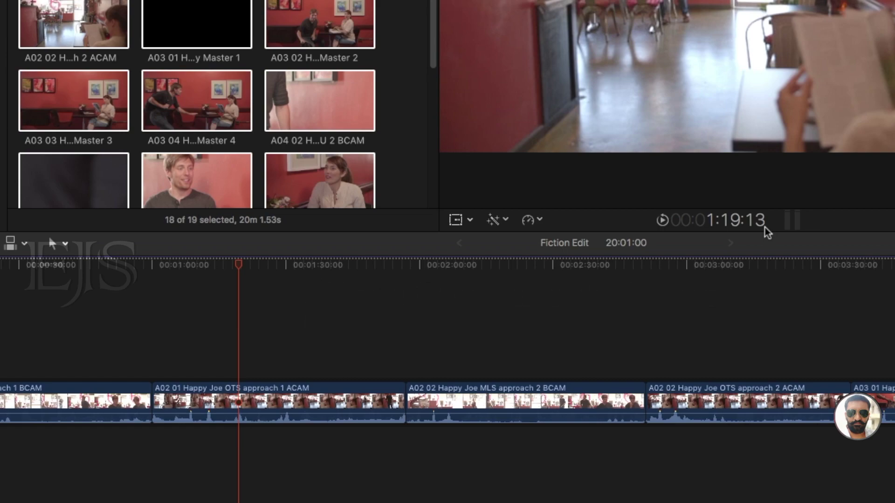
key(shift+Right)
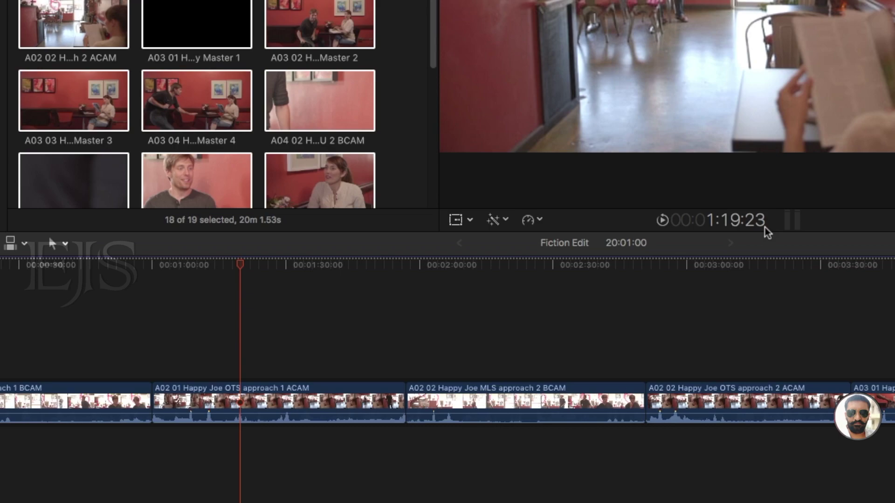
key(super+equal)
key(super+equal)
key(super+equal)
key(super+equal)
key(super+equal)
key(super+equal)
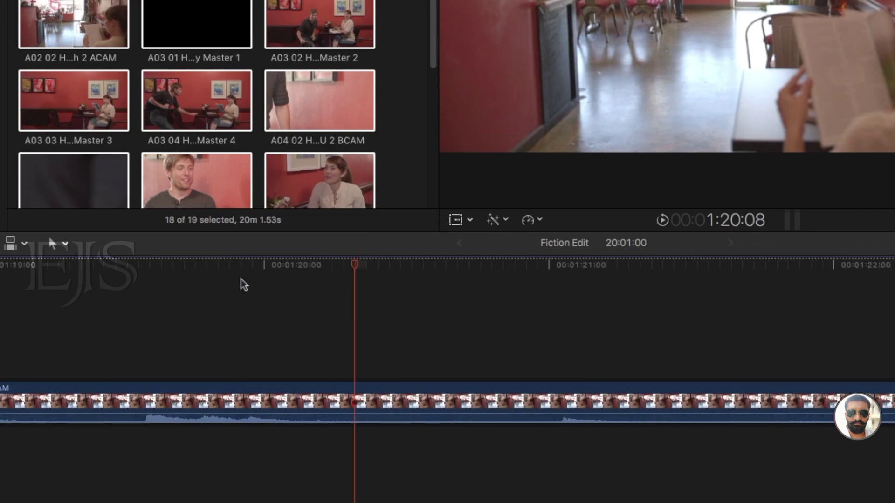
key(space)
key(j)
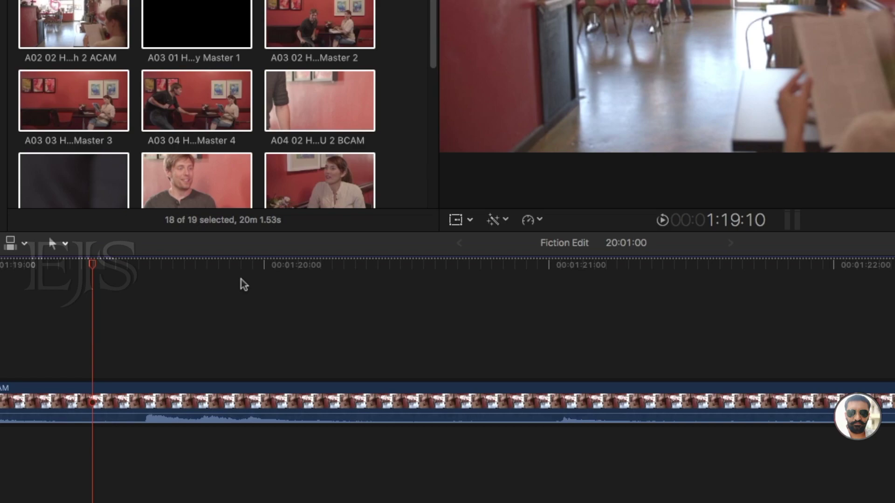
key(shift+Right)
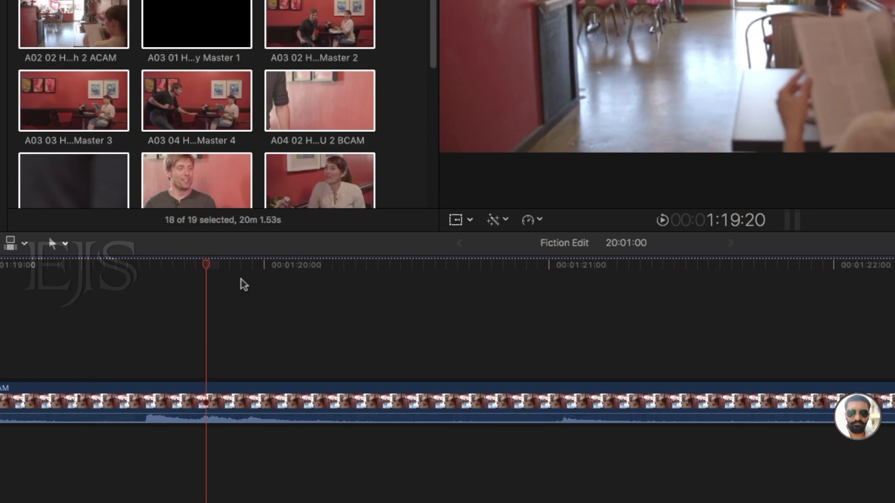
key(shift+Right)
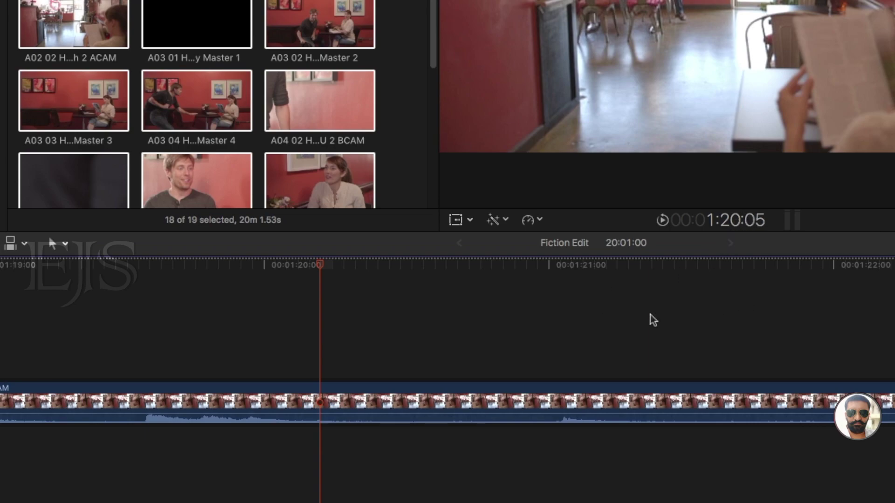
Step: At a wider timeline zoom, place the playhead at various points across the approach 1 ACAM and approach 2 BCAM clips, ending at 1:51:13
key(super+minus)
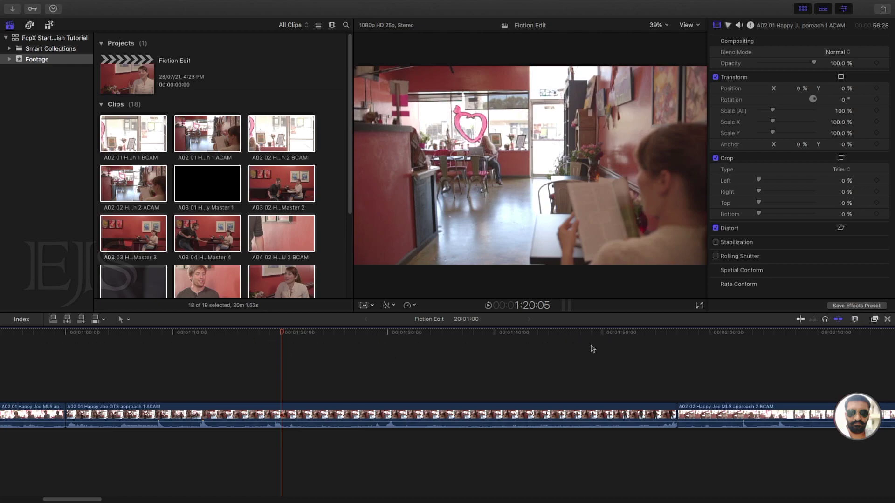
click(580, 334)
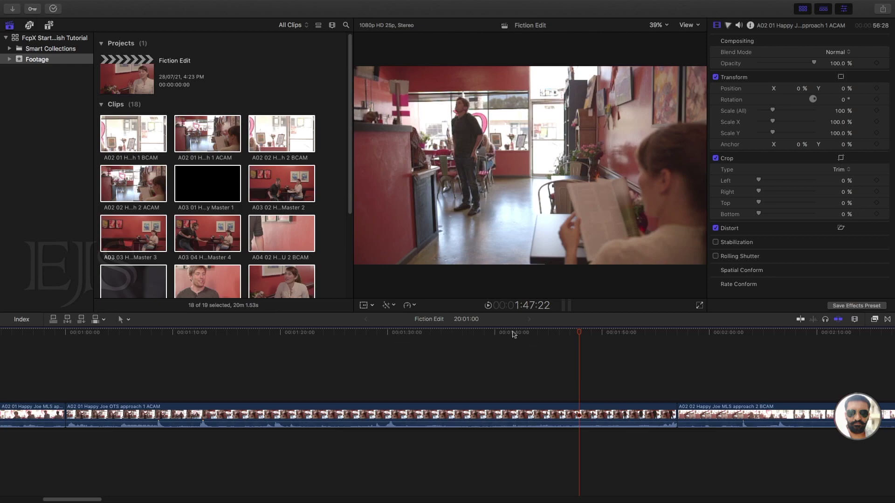
click(326, 333)
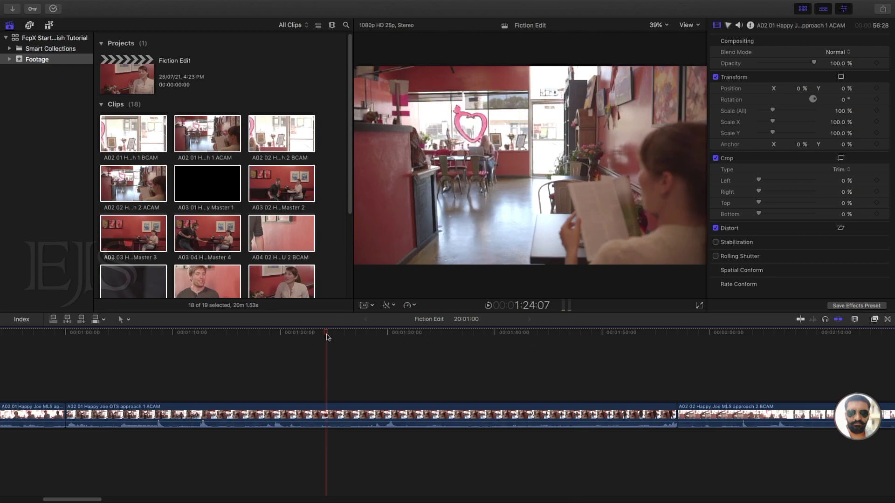
click(719, 335)
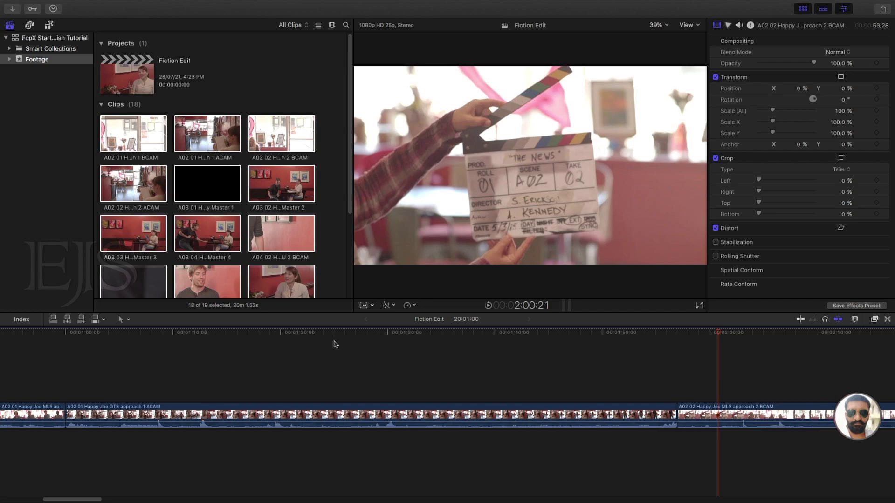
click(327, 333)
click(75, 334)
click(366, 335)
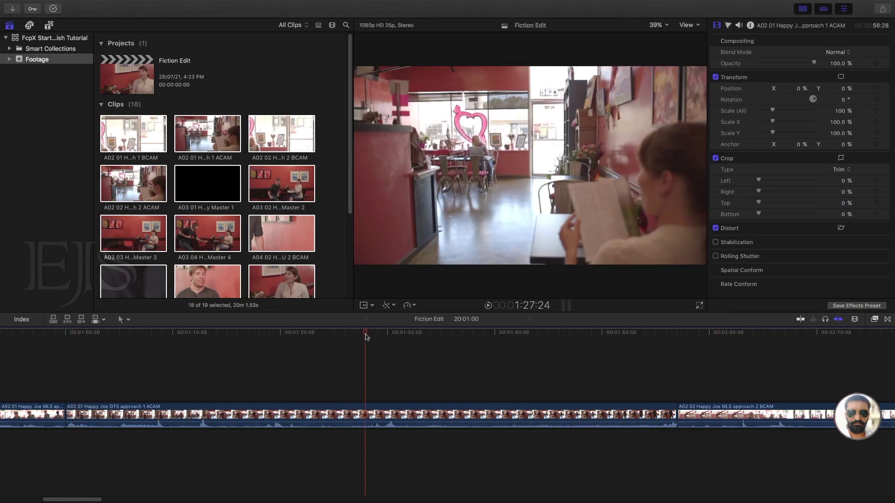
click(565, 334)
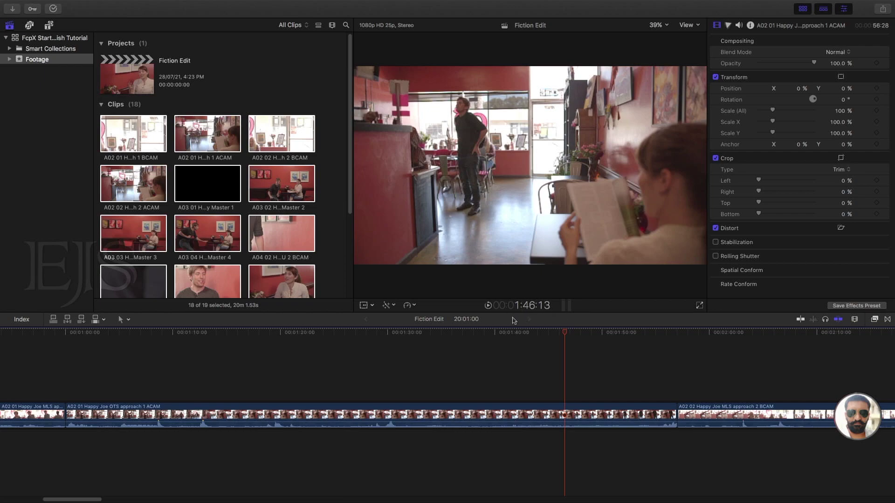
click(242, 333)
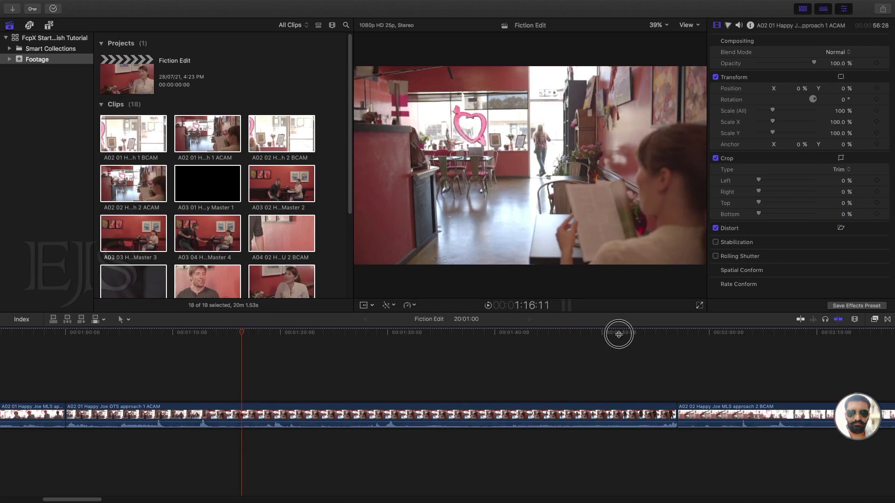
click(619, 334)
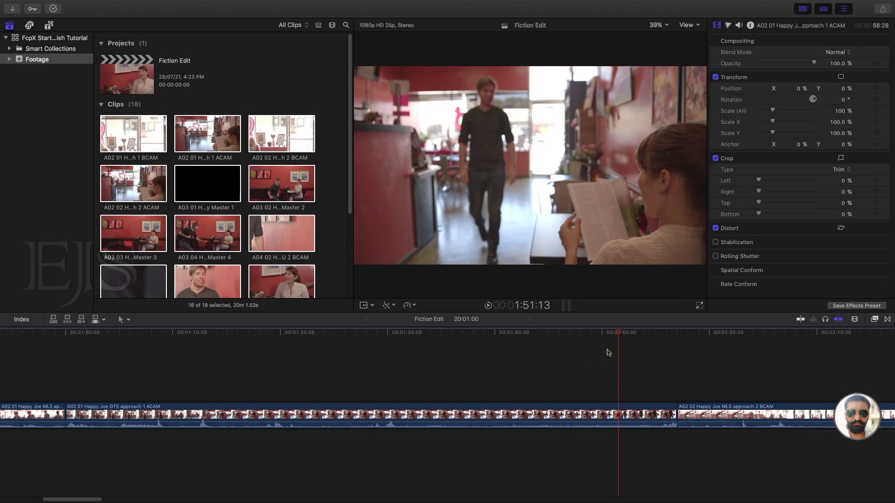
Step: Try out the timeline's video and audio skimming by switching them on and back off
click(800, 319)
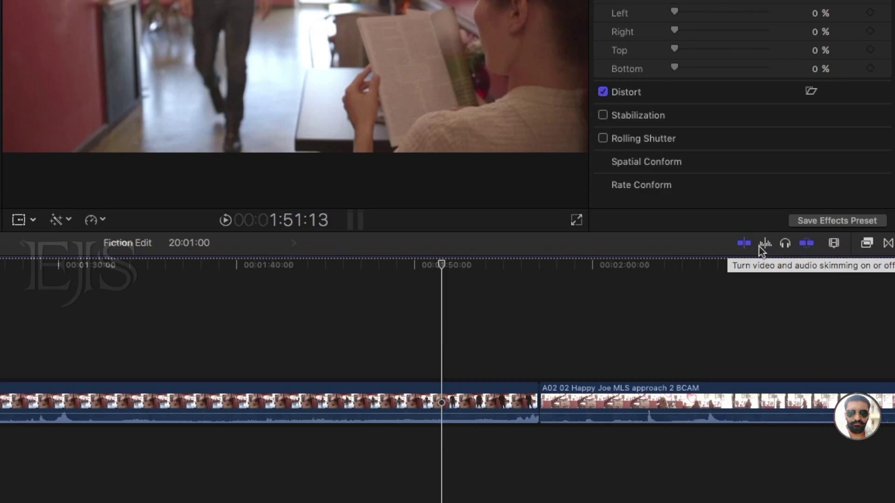
click(766, 244)
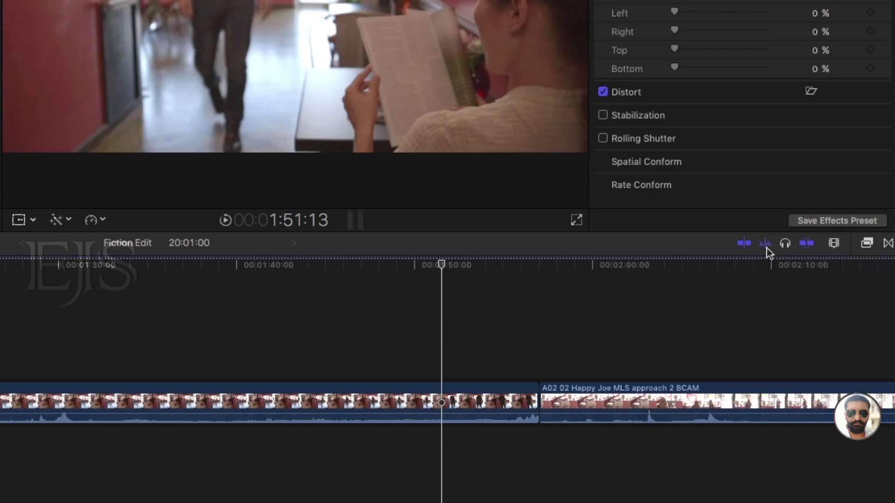
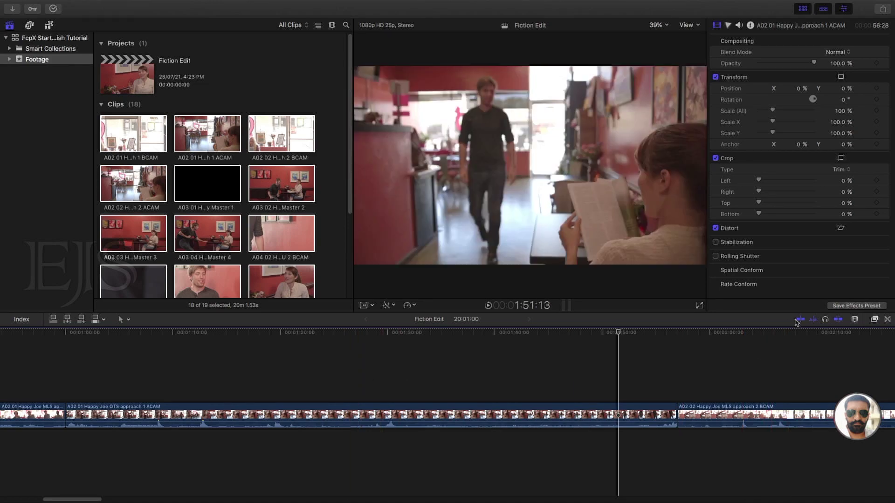
click(800, 321)
Step: Scrub the playhead back and forth over A02 01 Happy Joe OTS approach 1 ACAM, ending at 1:38:15
drag(619, 335, 458, 333)
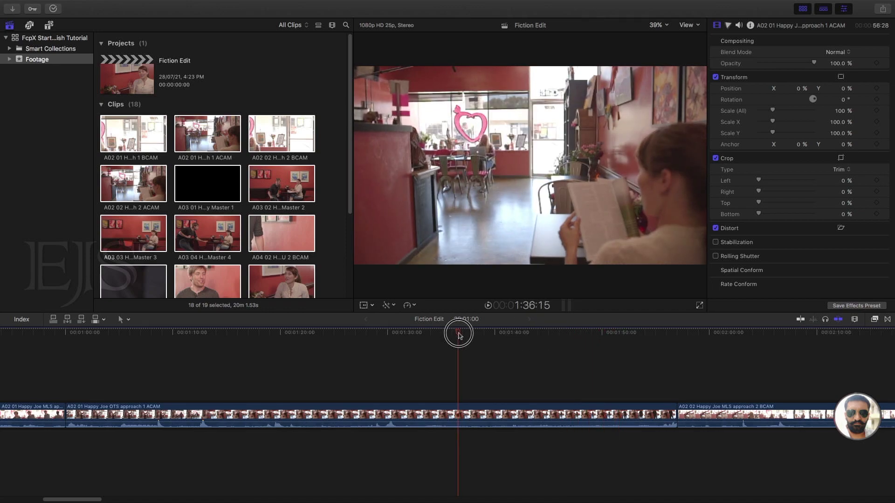
click(602, 334)
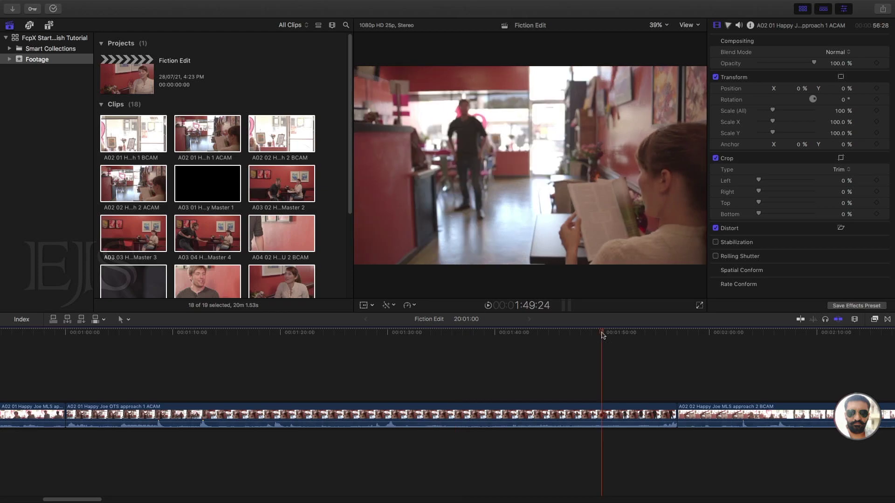
click(214, 335)
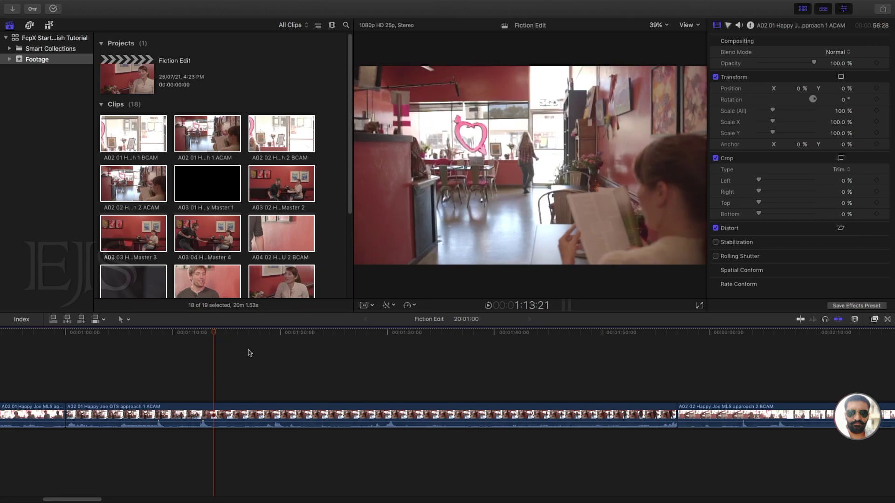
click(214, 333)
drag(215, 332, 390, 360)
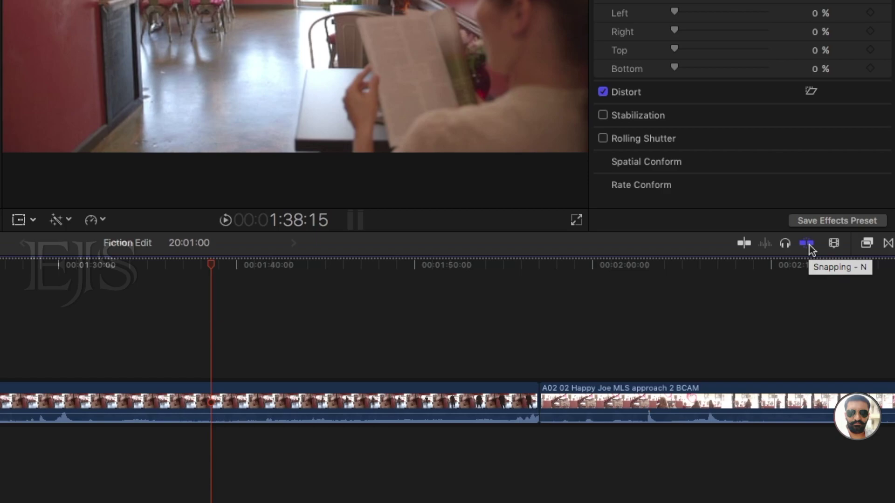
Step: Turn off snapping in the timeline
click(809, 245)
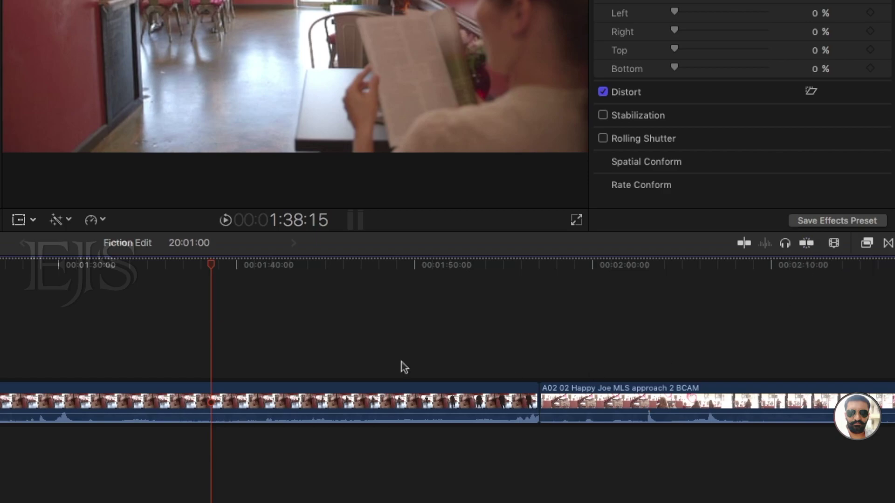
Step: Turn snapping back on and snap the playhead to the cut before A02 02 Happy Joe MLS approach 2 BCAM, at 1:57:01
drag(213, 263, 395, 280)
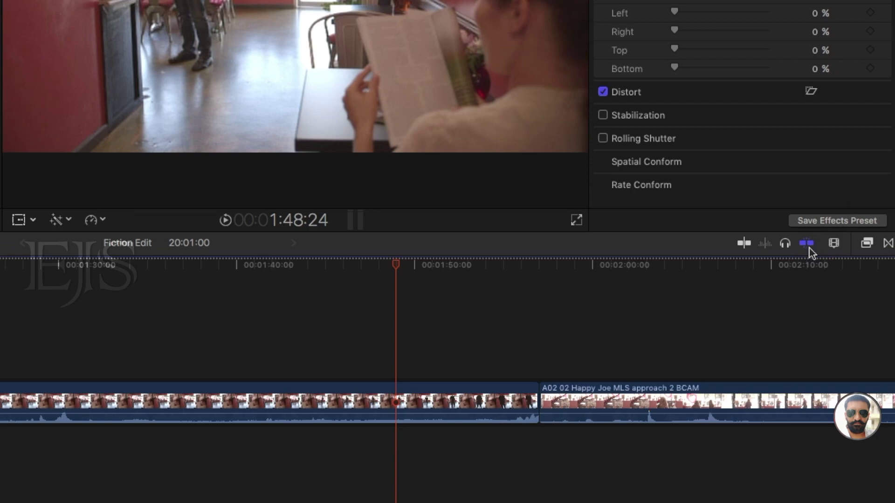
drag(393, 266, 541, 276)
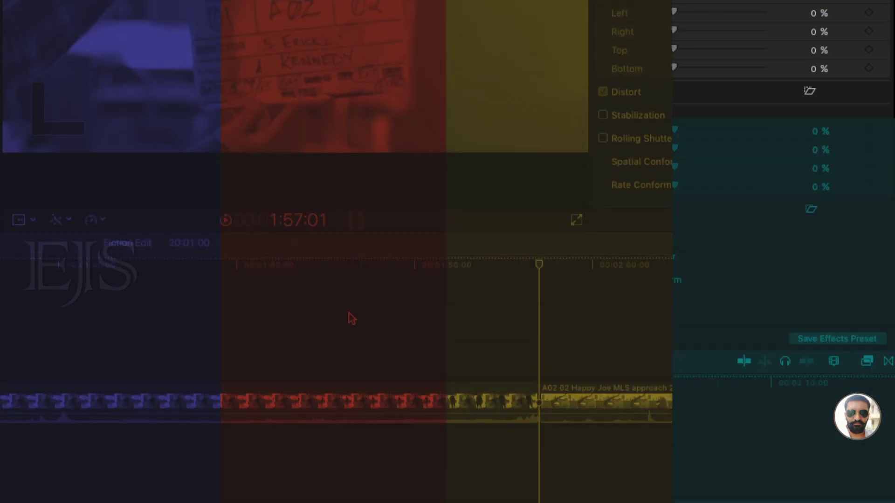
scroll(390, 380, right, 5)
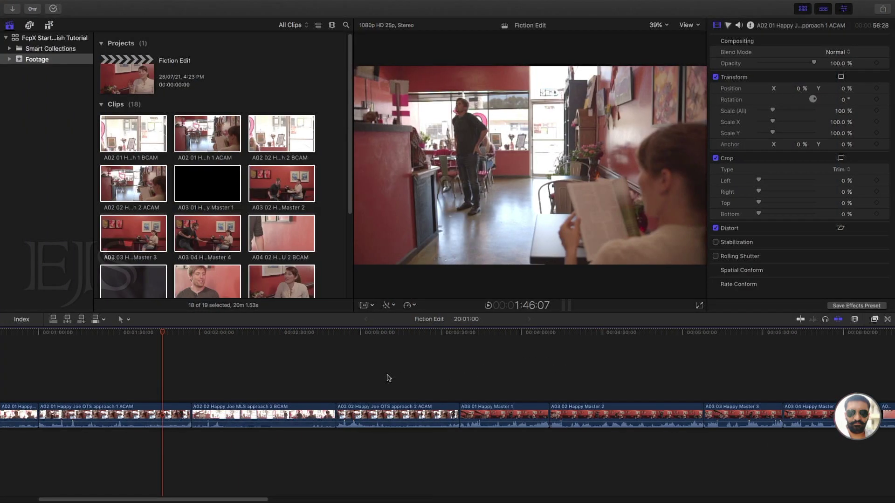
Step: Pan the timeline back to its beginning with the Hand tool and set the playhead at 1:43:00
key(h)
drag(296, 377, 440, 378)
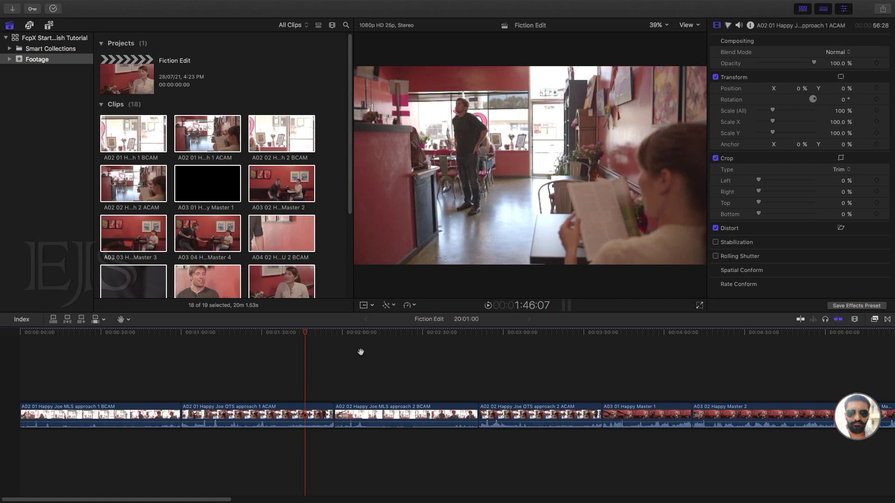
mouse_move(305, 335)
mouse_down()
mouse_move(260, 336)
mouse_move(425, 335)
mouse_move(297, 339)
mouse_up()
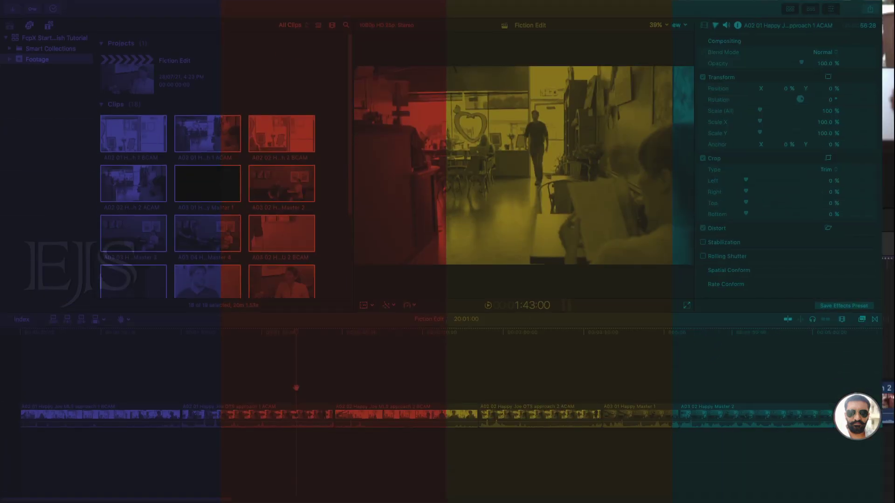
Step: Look over the timeline's available editing tools and place the playhead at 39:15 in A02 01 Happy Joe MLS approach 1 BCAM
click(123, 319)
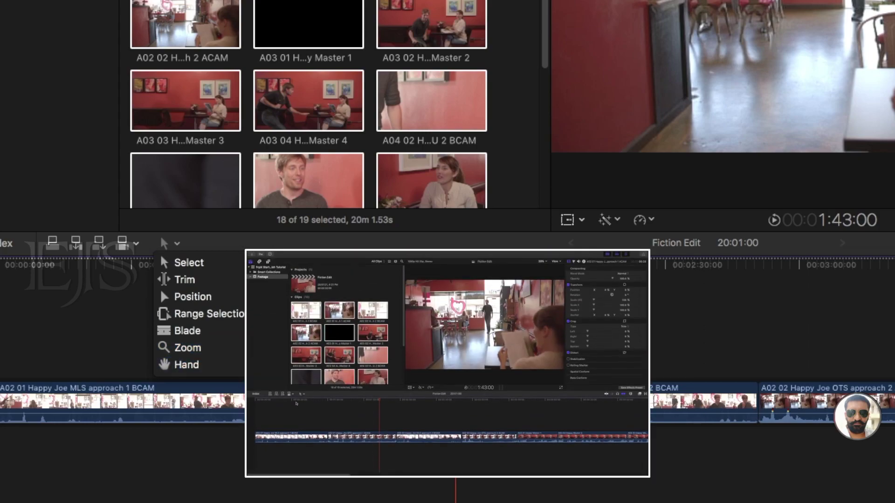
click(208, 370)
drag(208, 370, 225, 376)
mouse_move(132, 340)
mouse_down()
mouse_move(119, 346)
mouse_move(176, 343)
mouse_move(126, 344)
mouse_up()
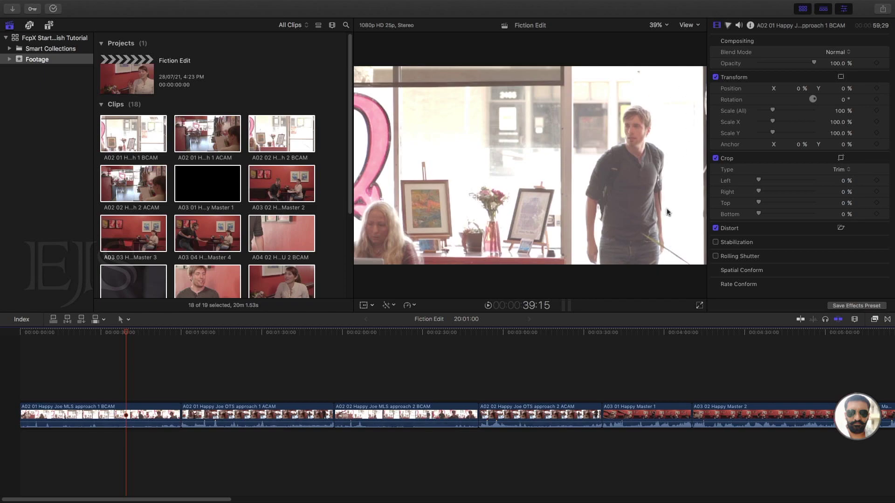
Step: Play A02 02 Happy Joe MLS approach 2 BCAM briefly from 2:30:16, and return the playhead to 28:16 in the first clip
drag(216, 336, 424, 337)
click(423, 418)
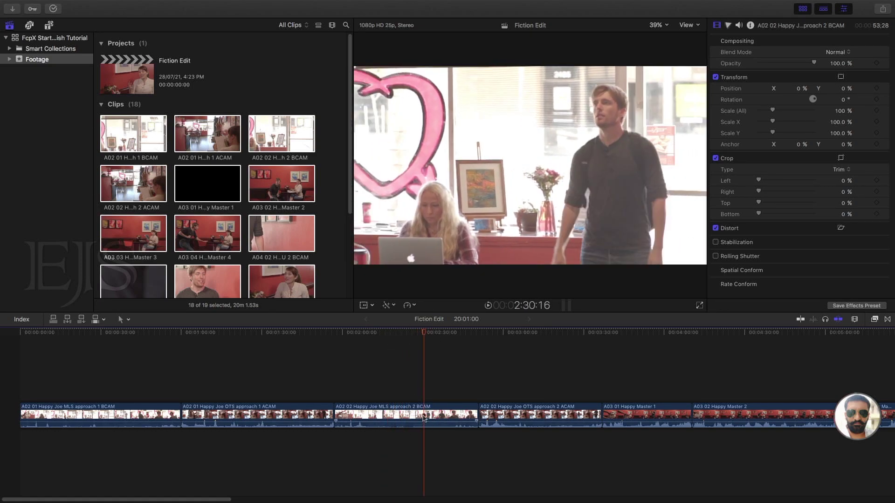
key(space)
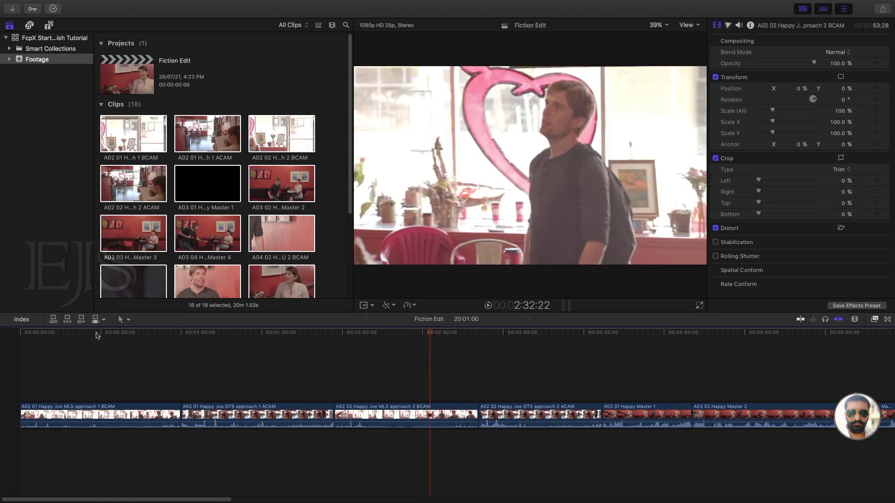
click(96, 334)
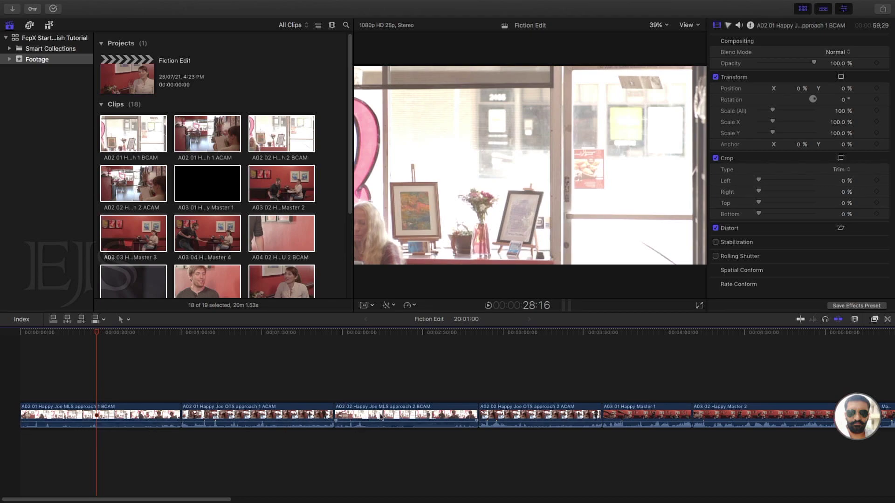
Step: Move A02 02 Happy Joe MLS approach 2 BCAM directly after A02 01 Happy Joe MLS approach 1 BCAM, ahead of approach 1 ACAM
drag(380, 417, 498, 416)
drag(787, 408, 390, 414)
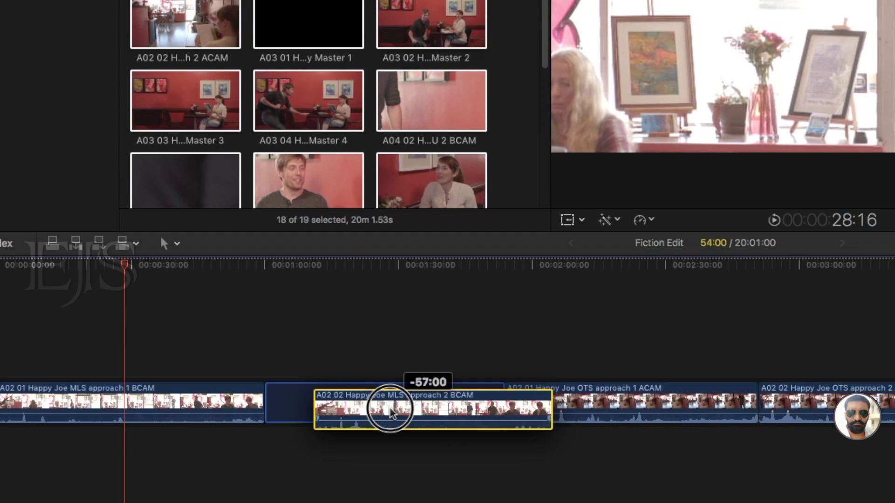
drag(391, 413, 395, 399)
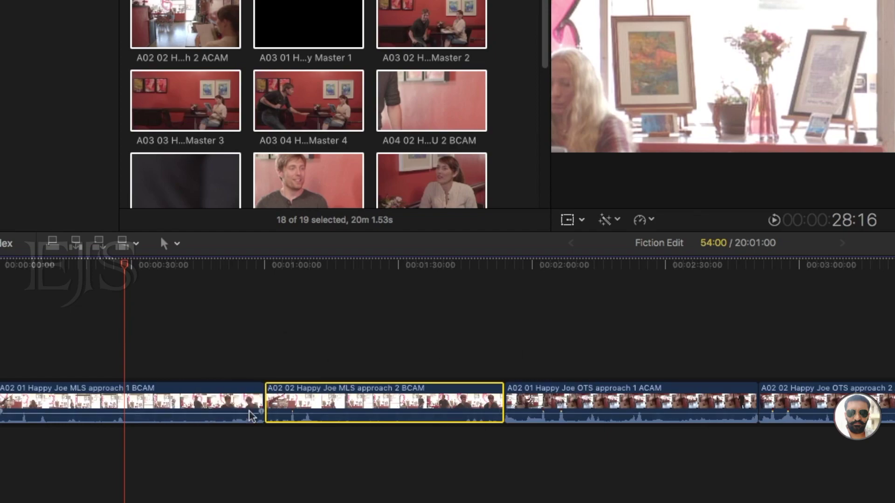
drag(472, 399, 391, 412)
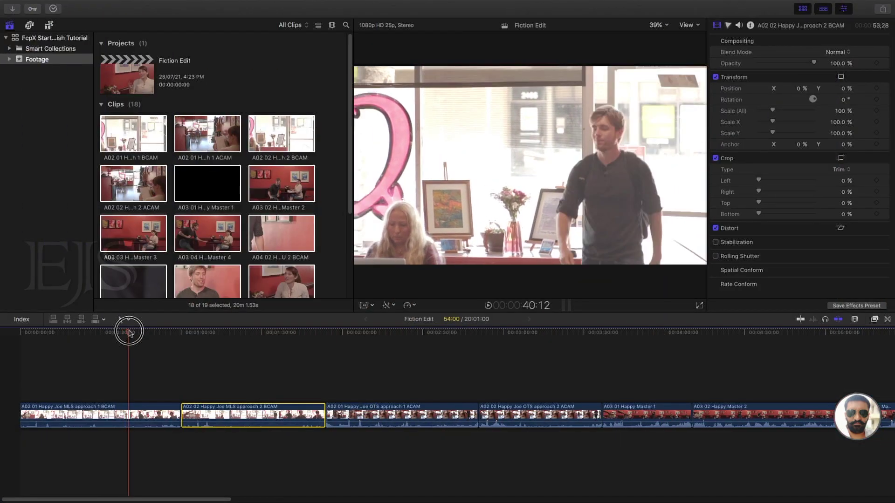
Step: Insert a gap at 1:54:01, the cut between approach 2 BCAM and A02 01 Happy Joe OTS approach 1 ACAM
drag(126, 329, 548, 328)
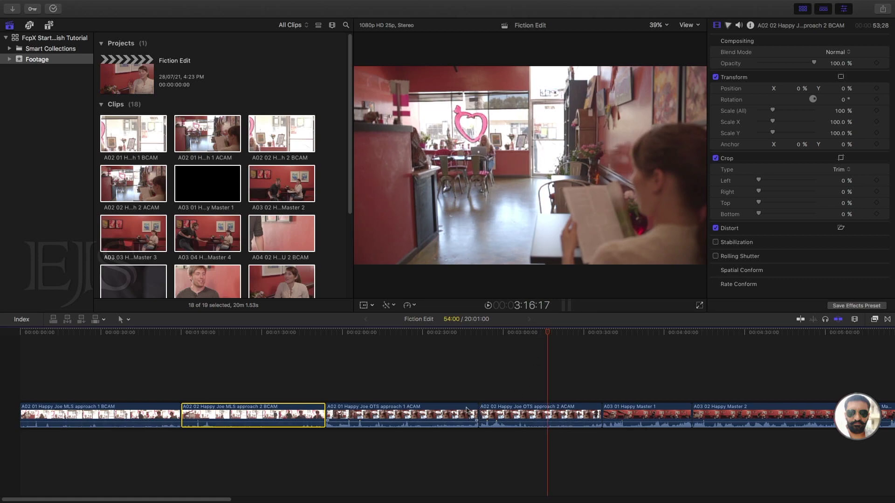
drag(350, 334, 330, 337)
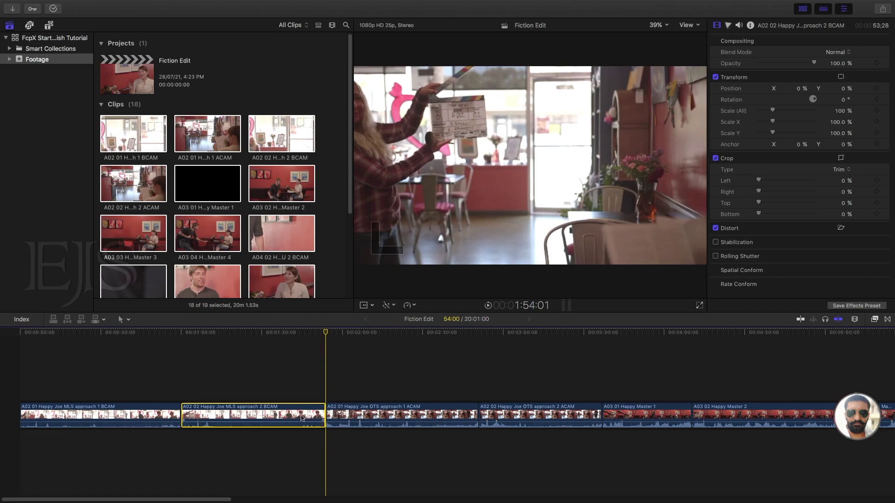
drag(234, 332, 326, 359)
key(alt+w)
Step: Extend the end of the gap before A02 01 Happy Joe OTS approach 1 ACAM to a duration of 39:06
key(super+equal)
key(super+equal)
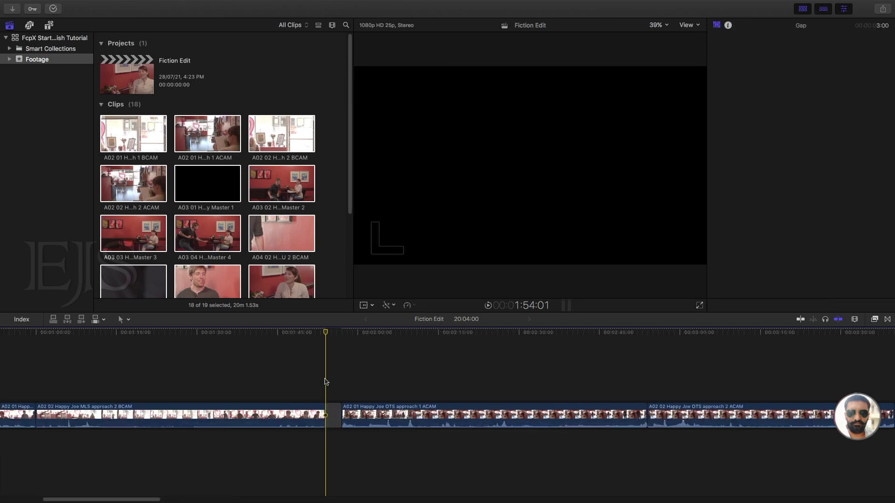
drag(357, 415, 745, 412)
key(super+minus)
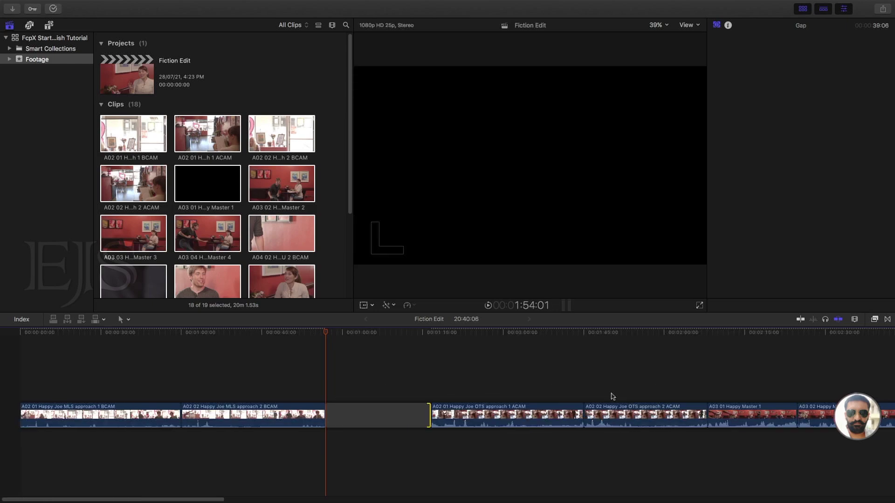
key(super+minus)
Step: Scrub the playhead from 2:10:16 in the gap through the following clips to 6:43:20 in A03 04 Happy Master 4
click(194, 376)
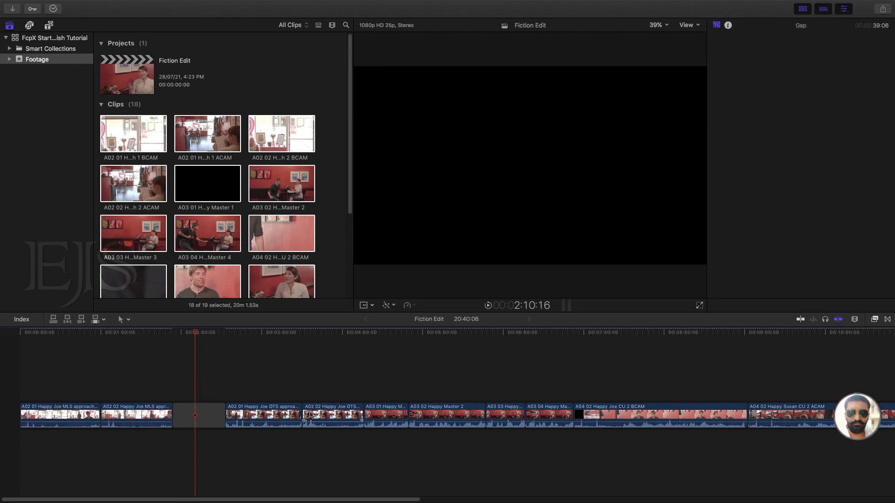
drag(217, 332, 412, 337)
drag(428, 338, 561, 349)
Step: Practise box-selecting the four A03 Happy Master clips, clearing the selection each time, with the playhead ending at 4:32:11
drag(391, 380, 557, 461)
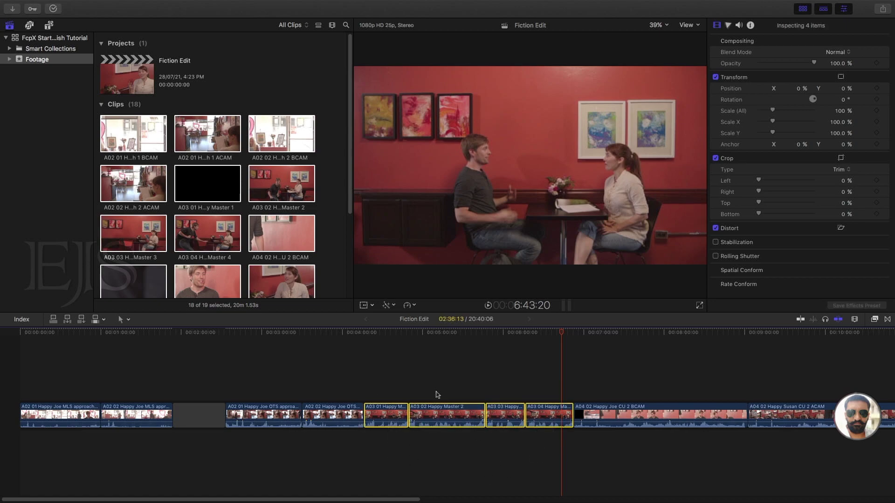
click(408, 366)
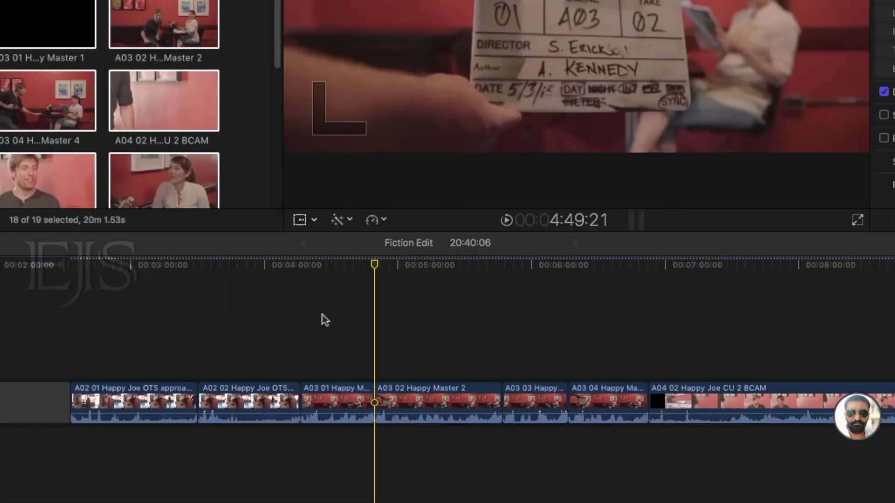
click(322, 315)
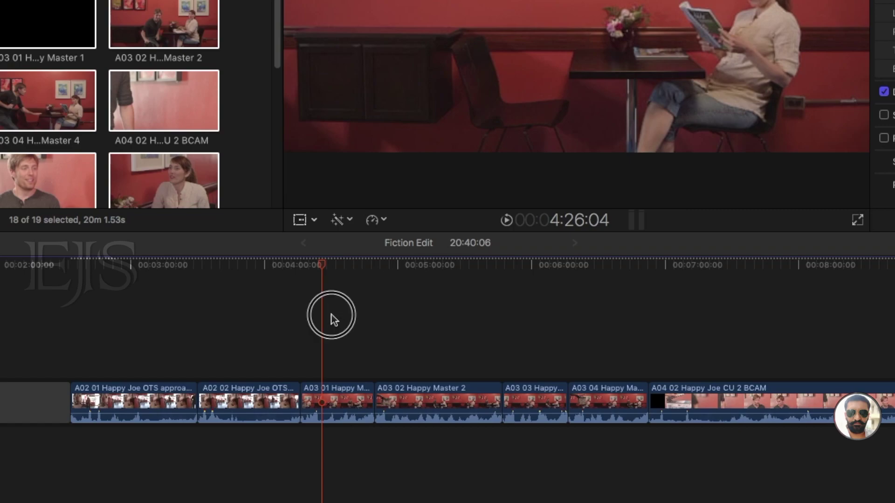
drag(332, 317, 610, 496)
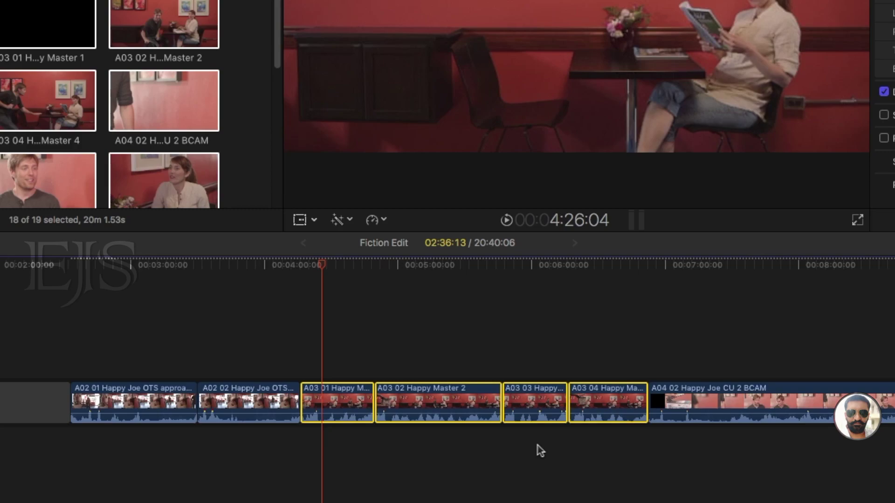
click(336, 315)
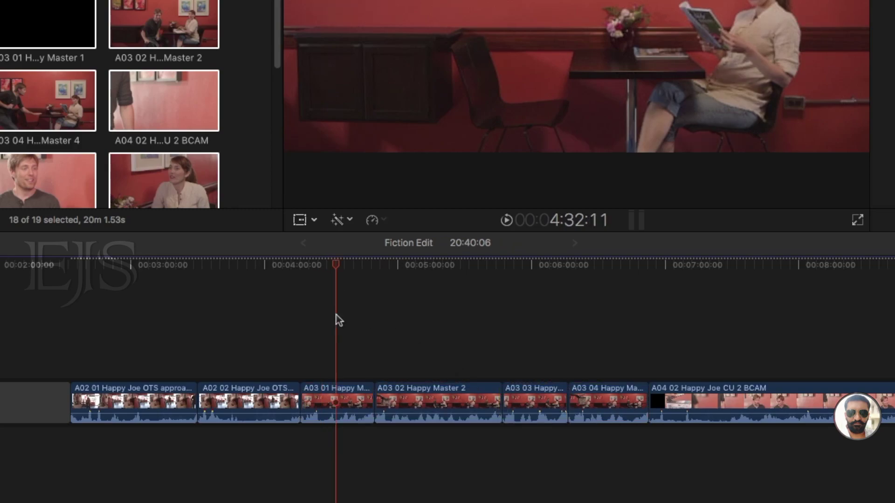
Step: Range-select the clips from A03 01 Happy Master 1 through A03 04 Happy Master 4, and clear the selection
click(318, 407)
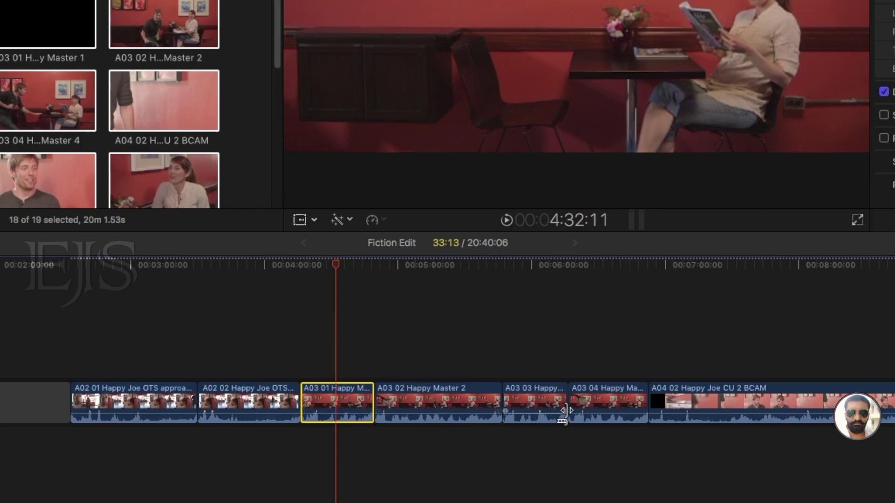
shift+click(610, 401)
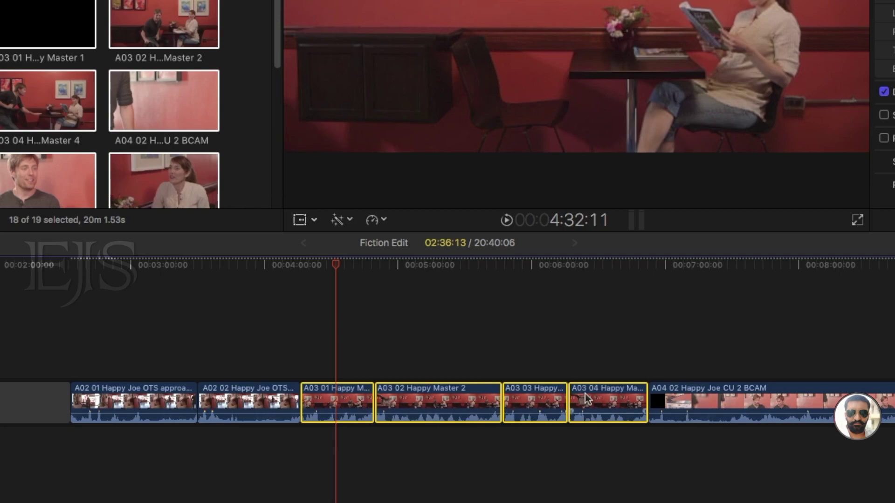
click(354, 331)
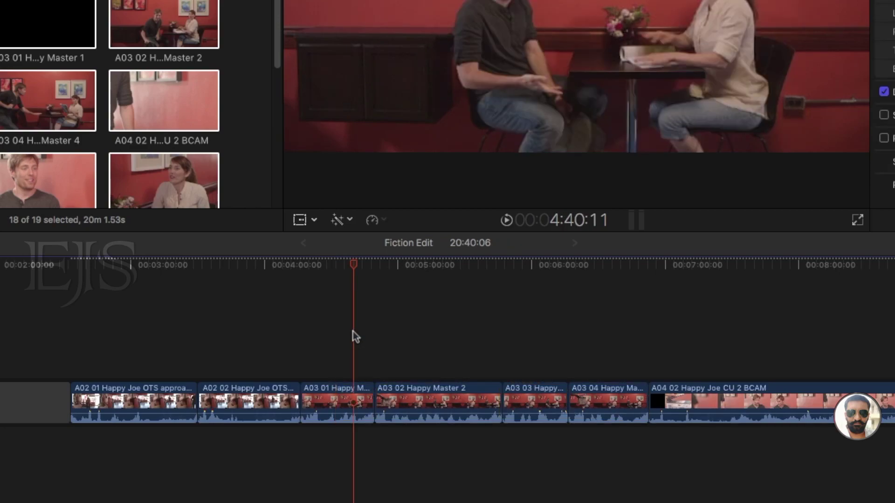
Step: Add the A03 Happy Master clips 1, 3, 4 and 2 to the selection one by one, and deselect them all
click(334, 401)
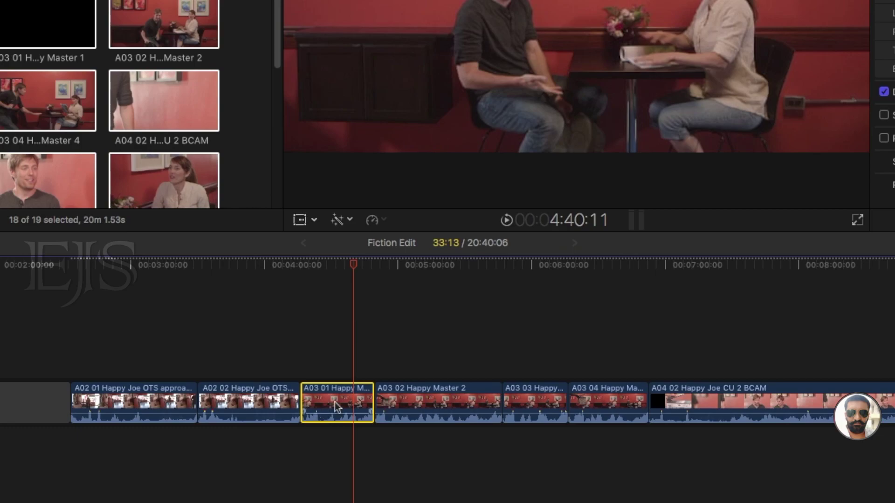
super+click(537, 402)
super+click(599, 406)
super+click(440, 405)
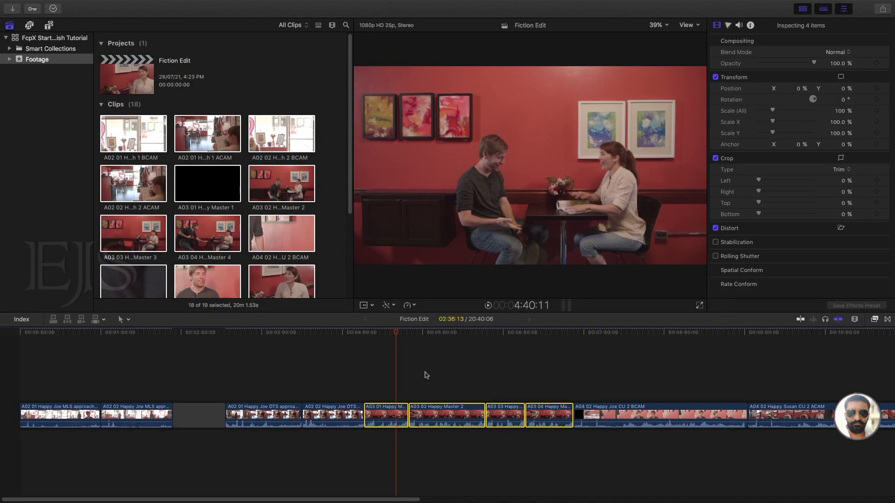
click(424, 375)
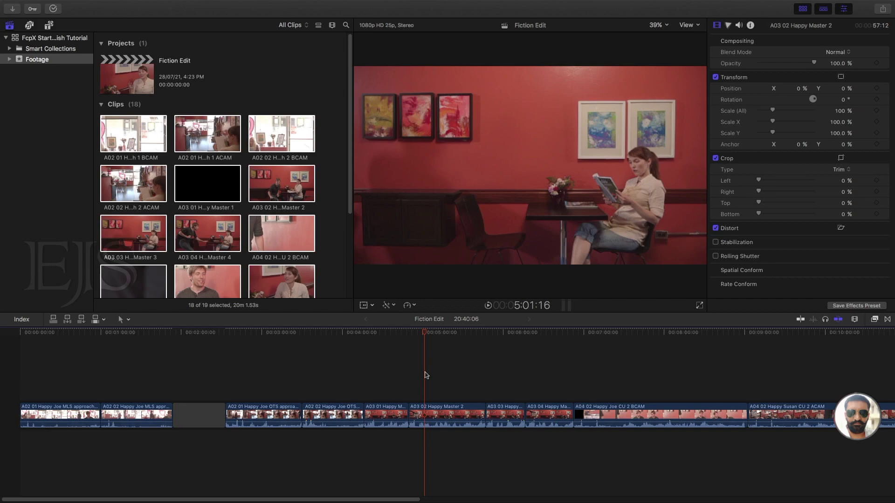
Step: Copy the 39:06 gap and paste it at 4:16:08, just before A03 01 Happy Master 1
drag(313, 335, 367, 339)
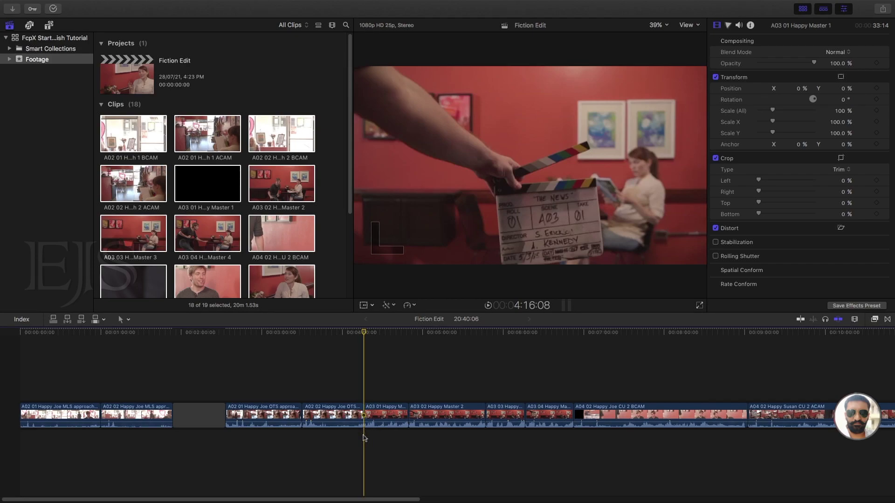
click(197, 418)
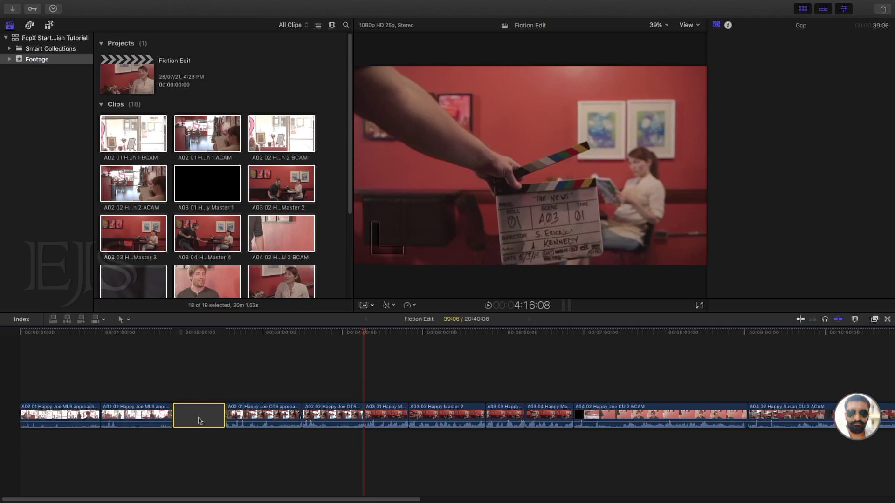
key(super+c)
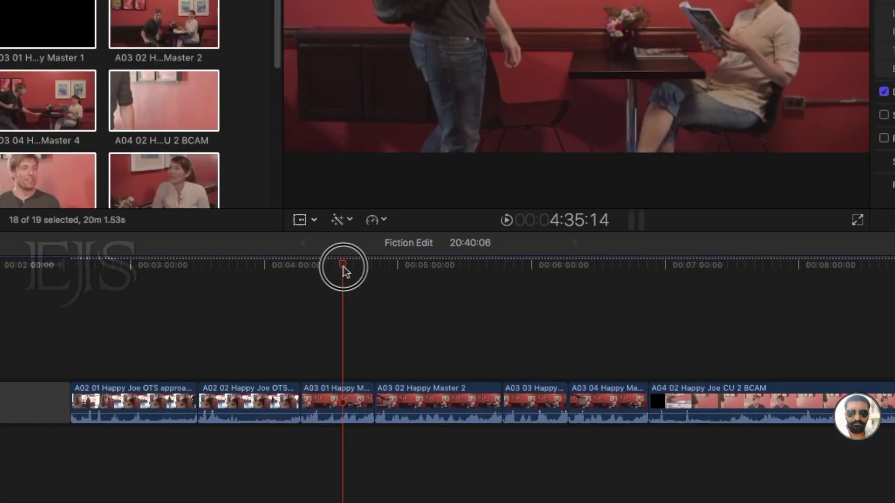
drag(391, 333, 357, 336)
mouse_move(290, 271)
mouse_down()
mouse_move(260, 272)
mouse_move(298, 271)
mouse_move(256, 275)
mouse_move(300, 275)
mouse_up()
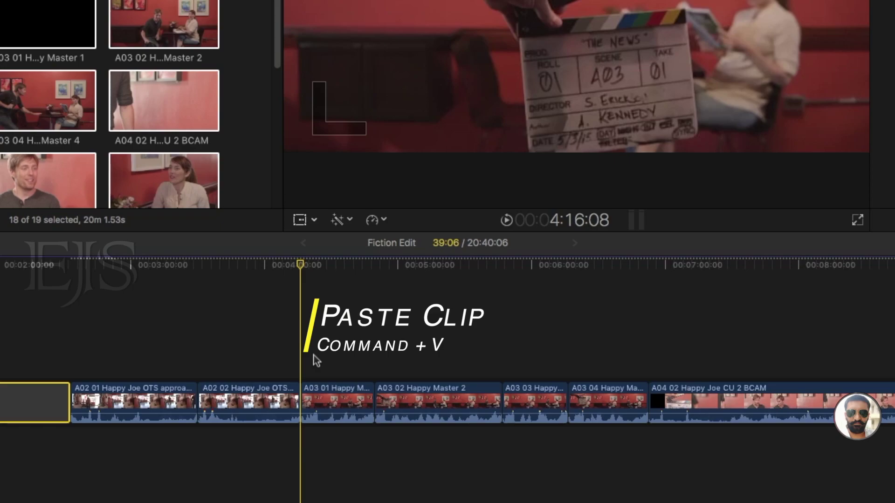
key(super+v)
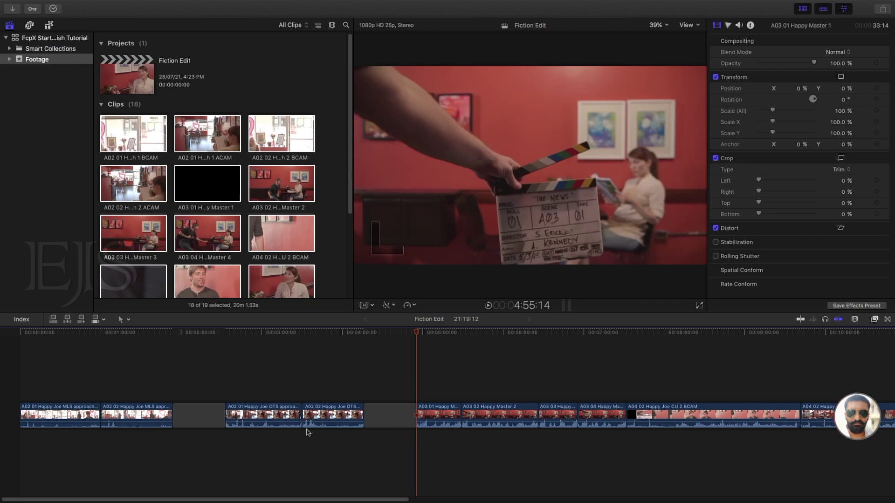
Step: Copy the A02 01 Happy Joe OTS clip, paste it at 4:55:14 before A03 01 Happy Master 1, and delete the pasted copy
click(258, 414)
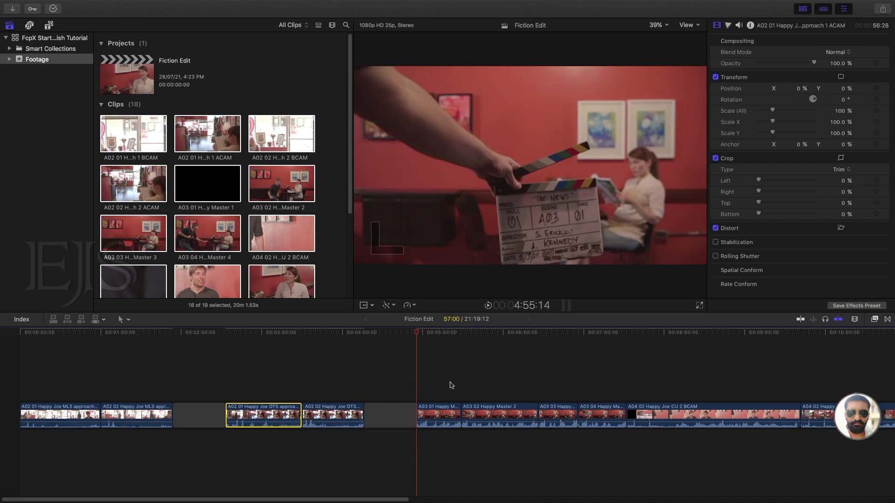
key(super+v)
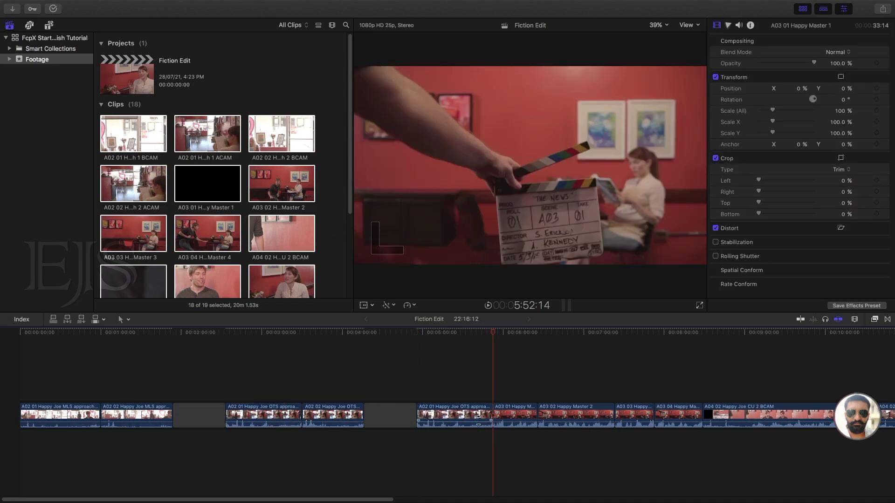
click(465, 414)
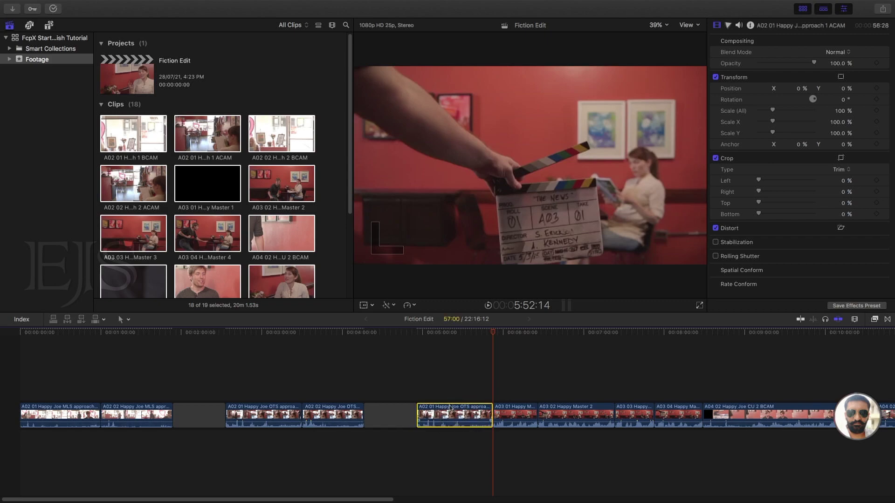
key(Delete)
Step: Copy the gap before A03 01 Happy Master 1 and paste it at 7:32:02, just before A04 02 Happy Joe CU 2 BCAM
drag(90, 329, 588, 340)
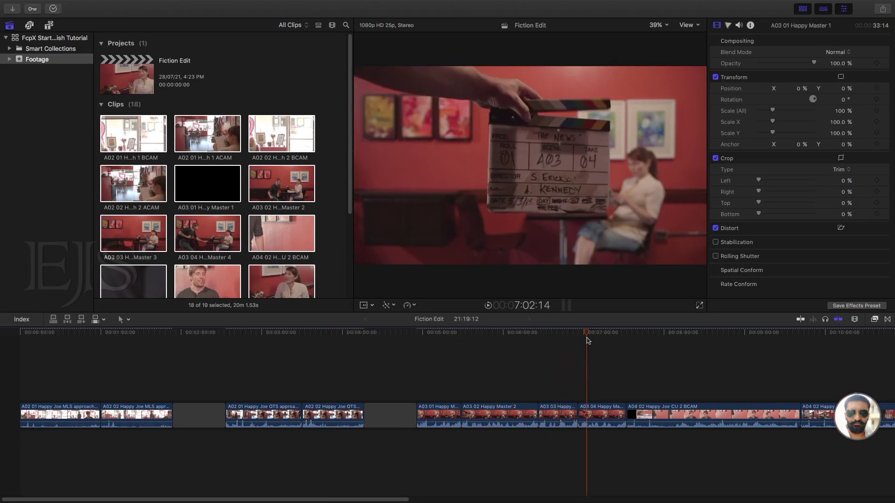
key(h)
drag(645, 371, 384, 369)
key(a)
drag(357, 334, 368, 332)
click(146, 415)
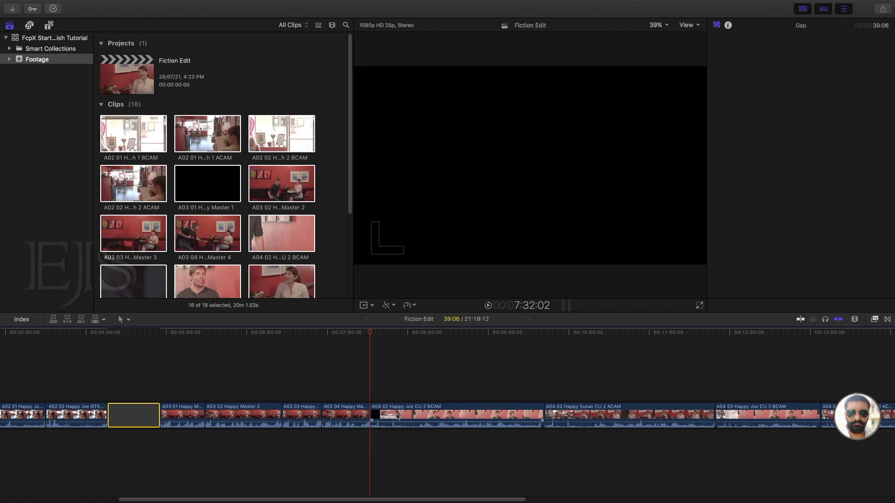
key(super+v)
Step: Copy the gap before A04 02 Happy Joe CU 2 BCAM and paste it just before A04 02 Happy Susan CU 2 ACAM
drag(393, 337, 577, 345)
scroll(359, 329, right, 5)
drag(361, 330, 429, 339)
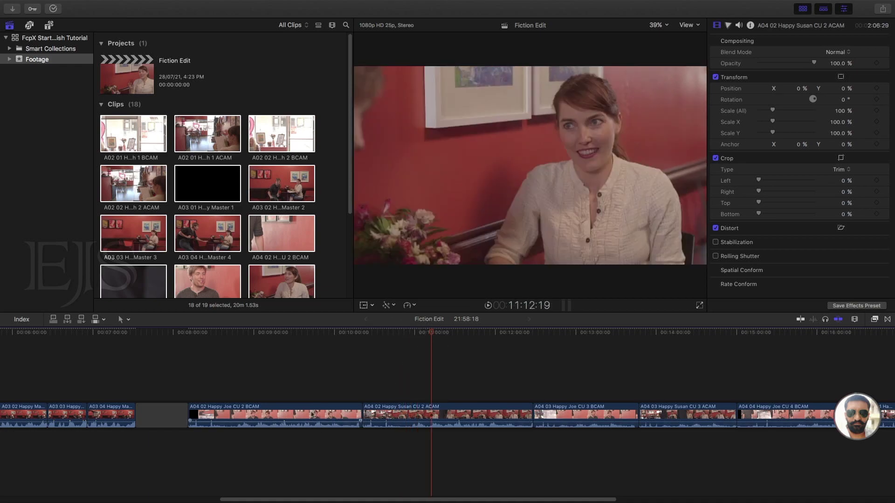
click(173, 418)
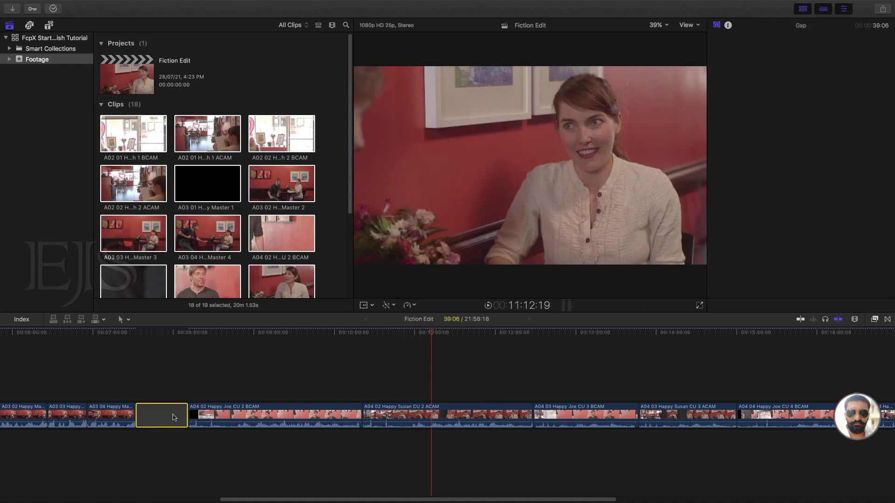
drag(369, 332, 363, 333)
key(super+v)
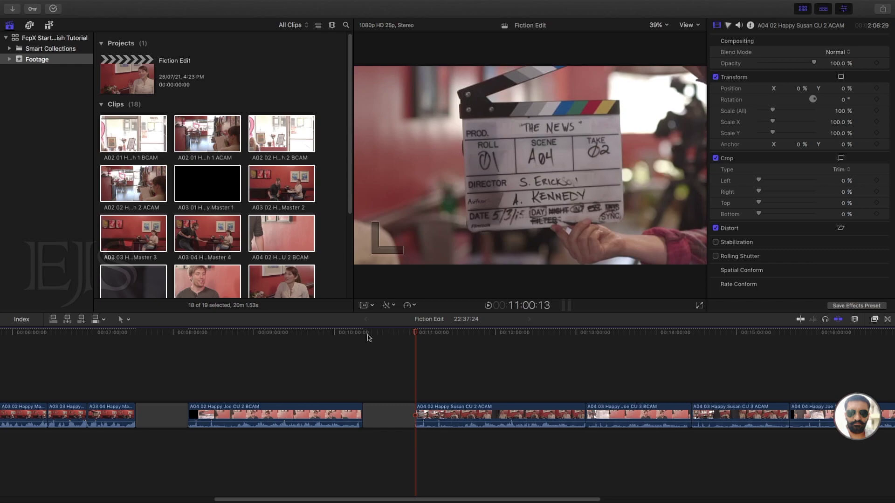
Step: Move the A04 03 Happy Joe CU 3 BCAM clip directly after A04 02 Happy Joe CU 2 BCAM, ahead of the gap
drag(588, 360, 645, 361)
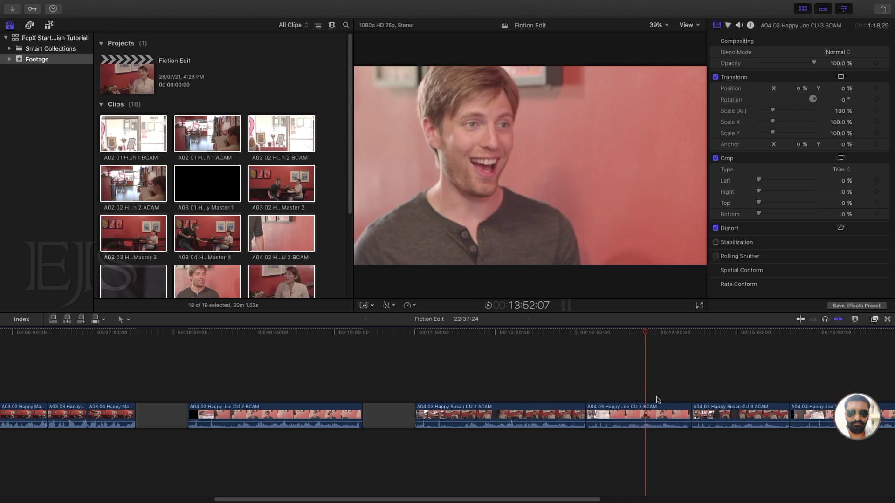
click(622, 419)
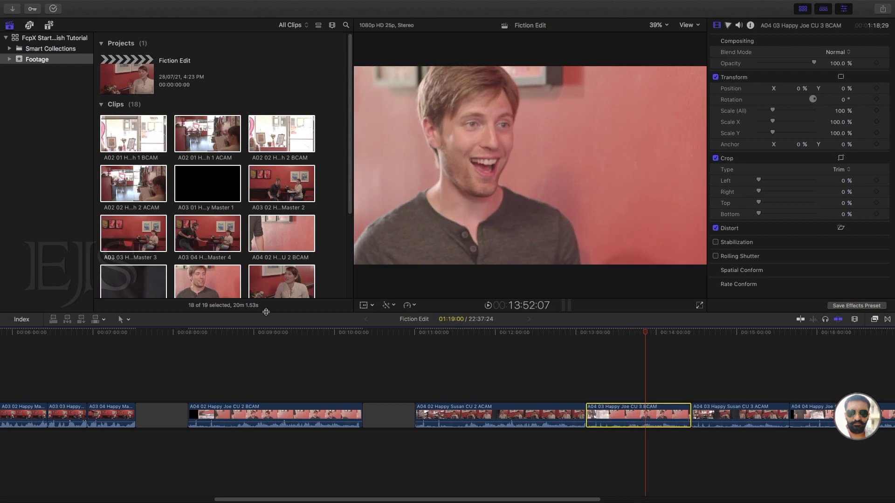
drag(298, 333, 312, 333)
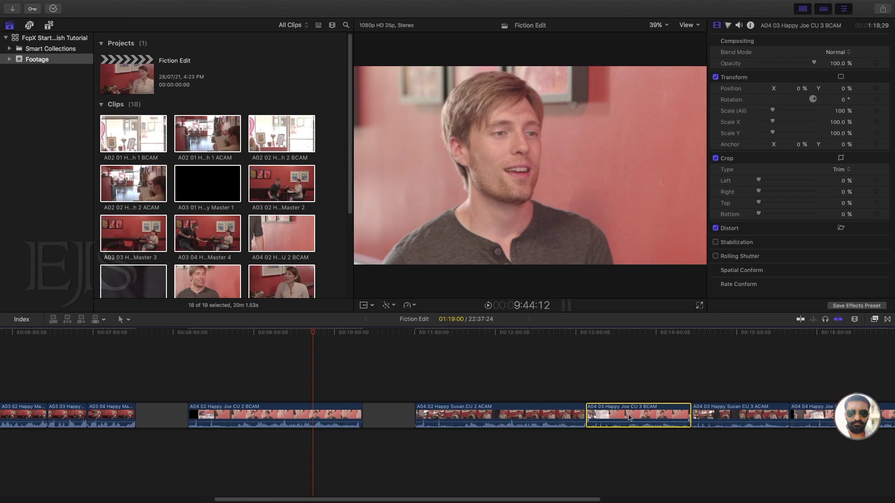
drag(629, 418, 386, 421)
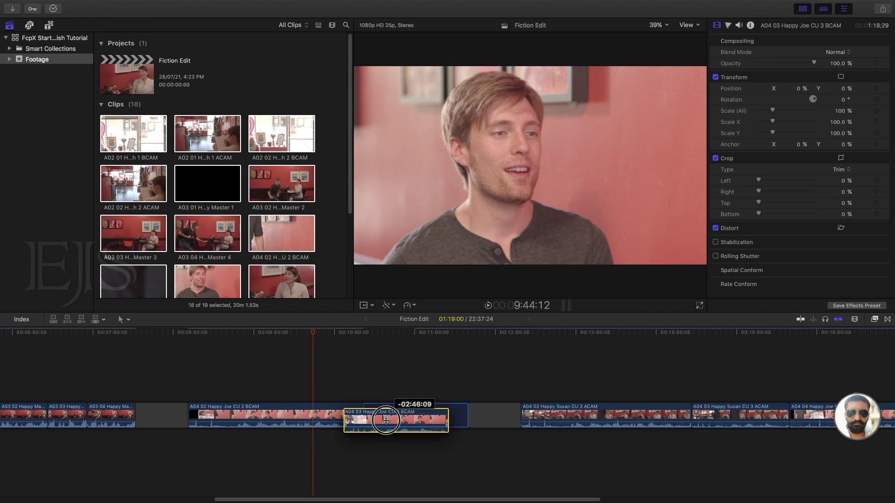
drag(385, 420, 386, 421)
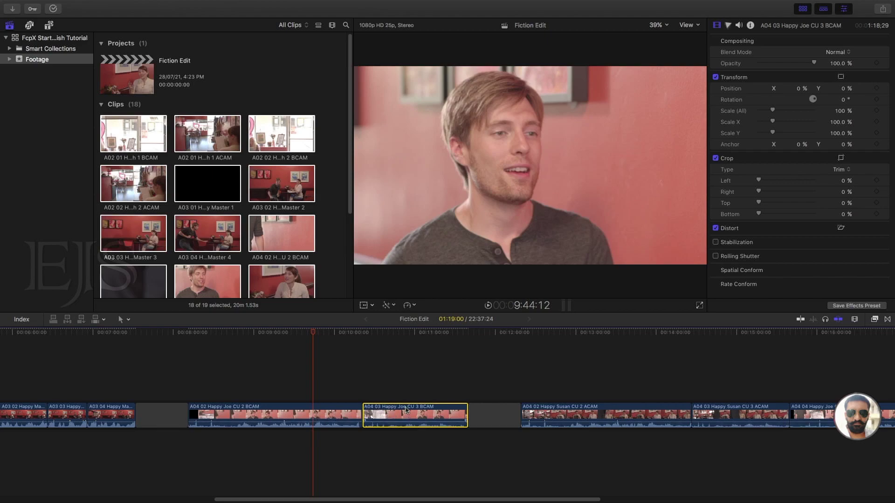
Step: Cut the A04 04 Happy Joe CU 4 BCAM clip out of its place between the A04 03 and A04 04 Happy Susan clips
key(h)
drag(681, 373, 481, 383)
drag(373, 332, 655, 340)
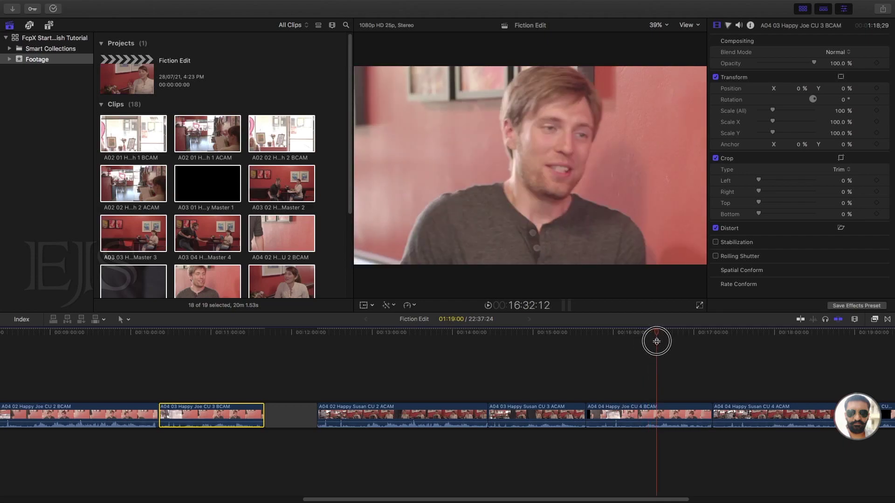
click(194, 331)
drag(195, 331, 215, 331)
click(625, 333)
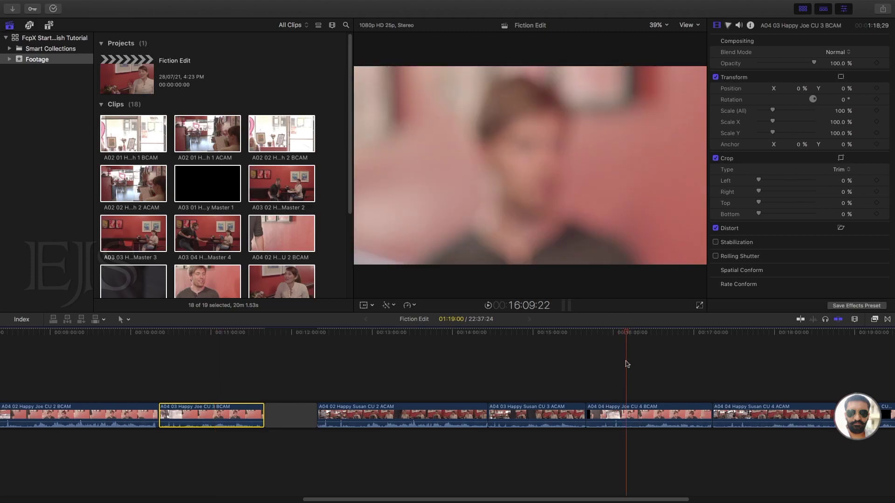
click(643, 410)
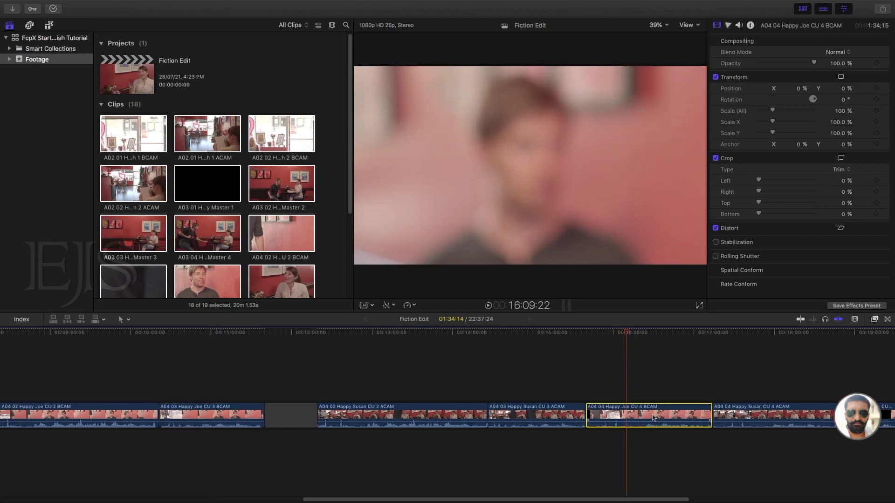
drag(653, 418, 647, 416)
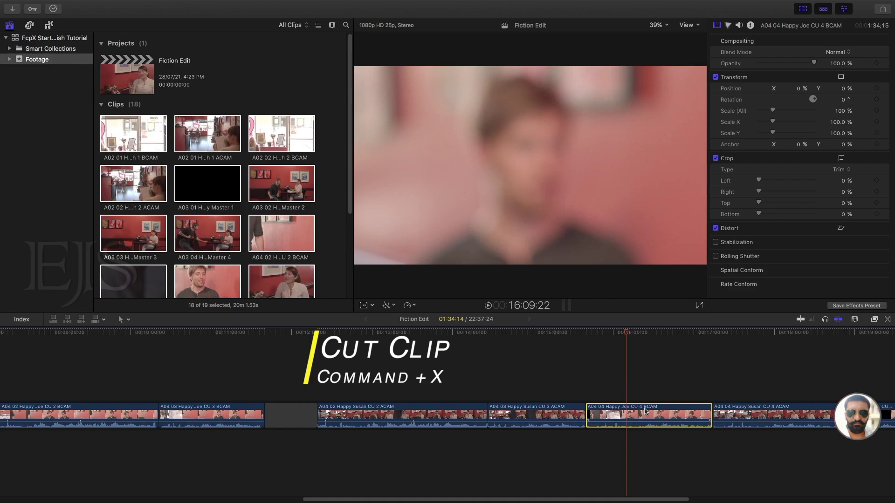
key(super+x)
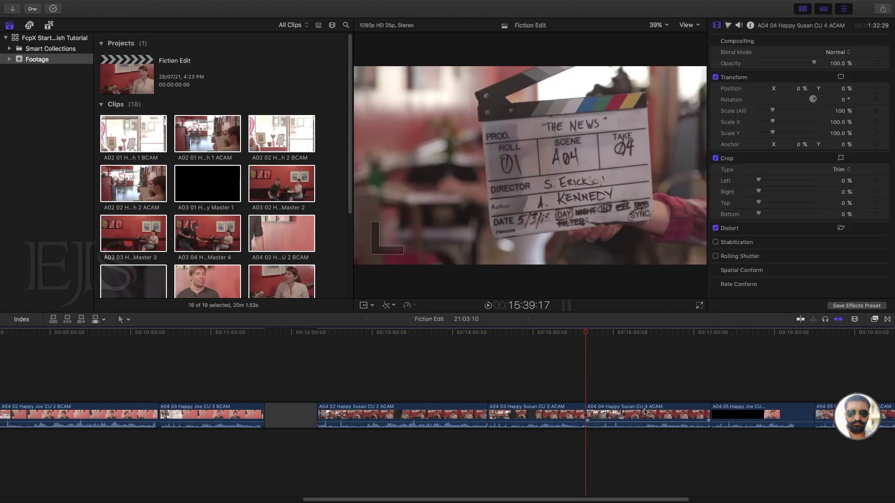
Step: Paste the cut clip at 11:40:07, between A04 03 Happy Joe CU 3 BCAM and the gap
click(266, 334)
drag(276, 334, 266, 334)
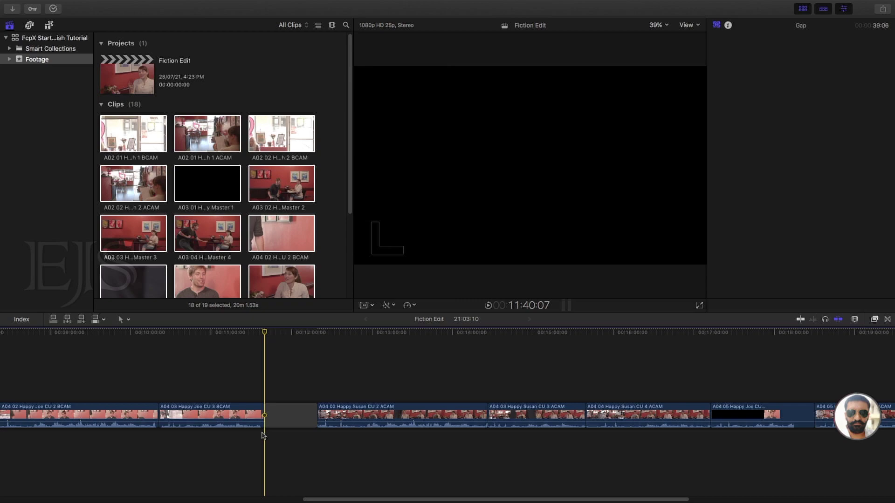
key(w)
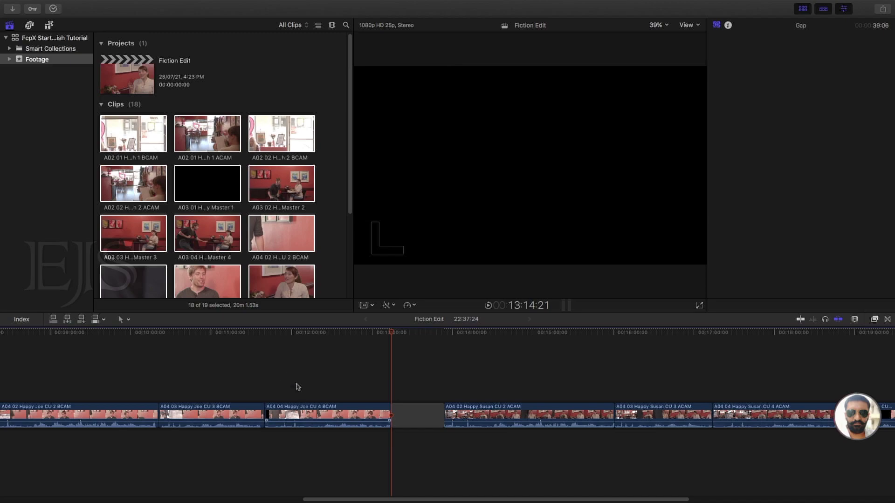
Step: Move the A04 05 Happy Joe CU 5 BCAM clip directly after A04 04 Happy Joe CU 4 BCAM, ahead of the gap
drag(224, 337, 353, 334)
drag(67, 332, 411, 347)
key(super+minus)
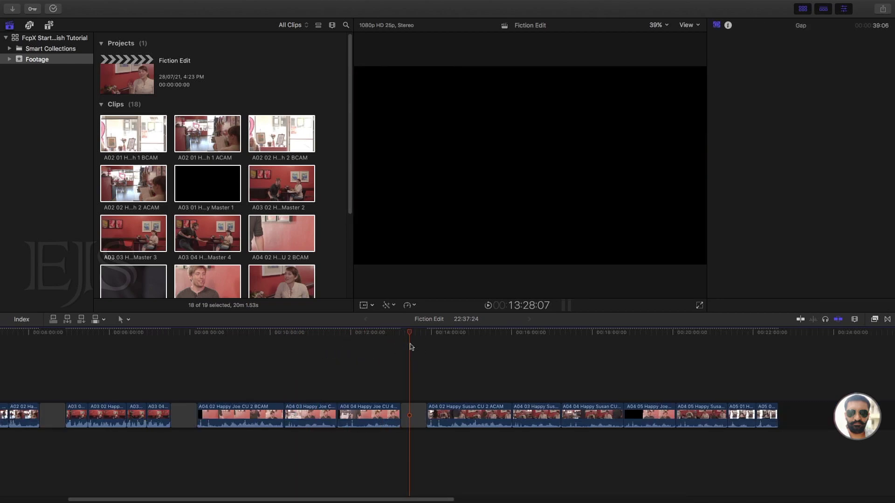
key(h)
drag(503, 365, 355, 369)
key(a)
drag(259, 333, 502, 346)
click(499, 410)
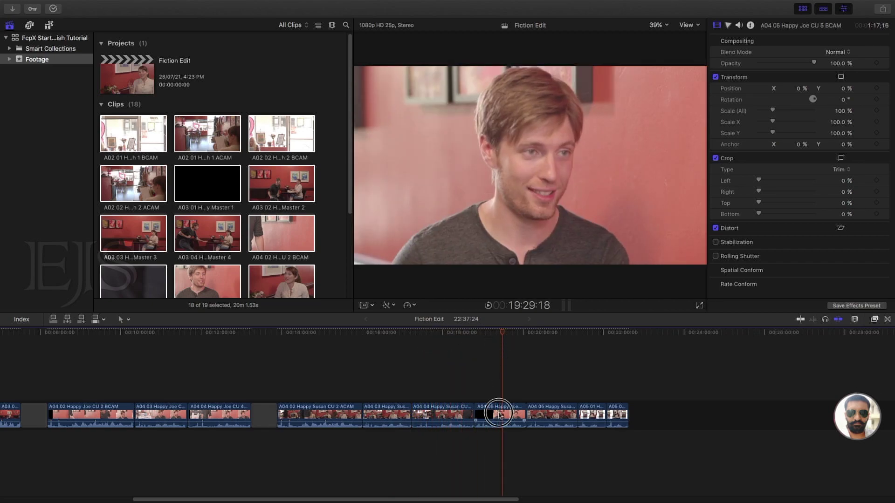
drag(460, 414, 289, 415)
Step: Copy the gap before A04 02 Happy Susan CU 2 ACAM and paste it just before the A05 01 clip near the timeline's end
drag(503, 333, 593, 337)
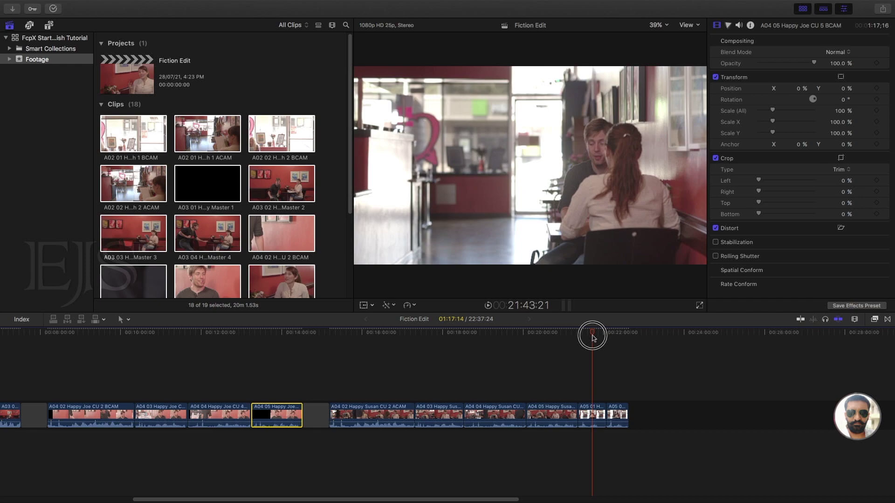
drag(593, 337, 652, 352)
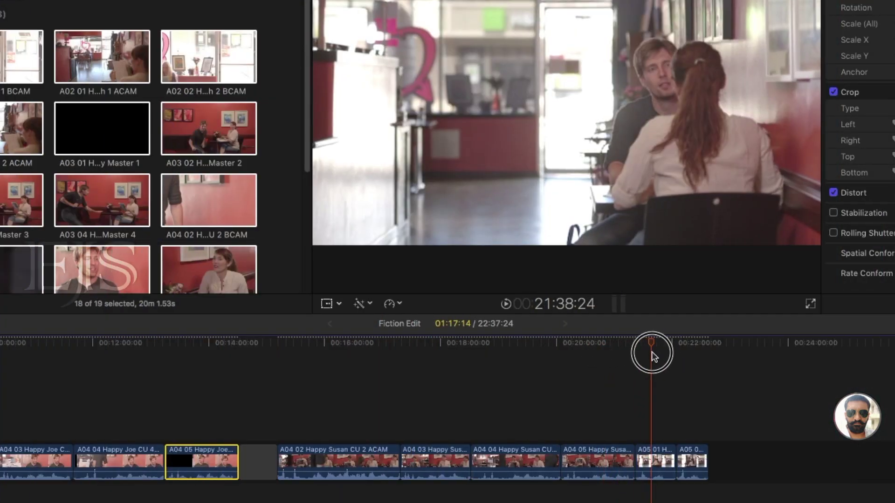
click(259, 460)
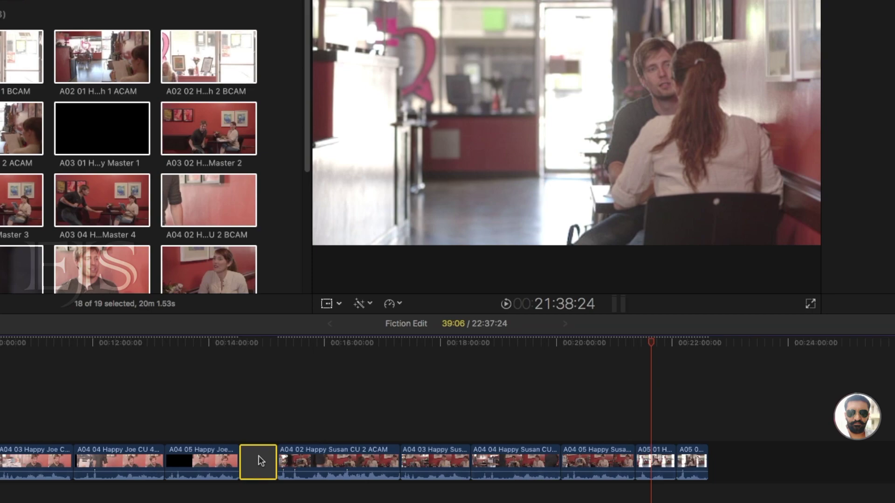
click(636, 344)
key(super+v)
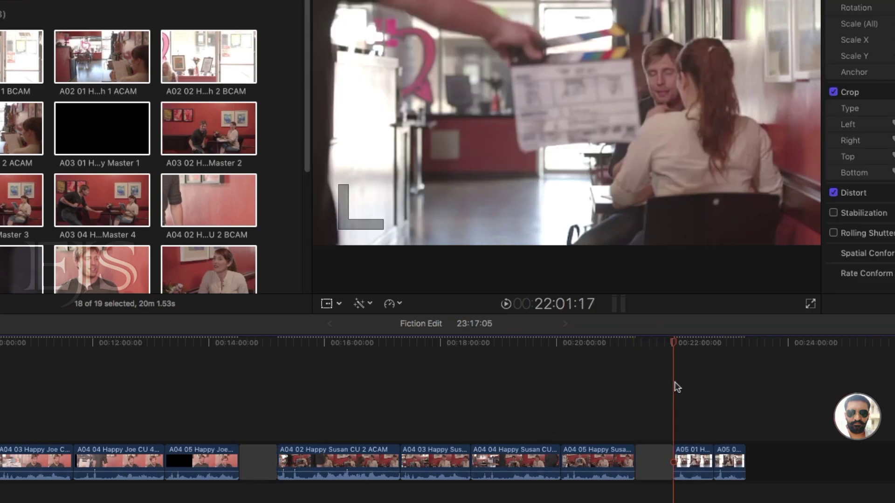
click(660, 344)
drag(662, 345, 734, 344)
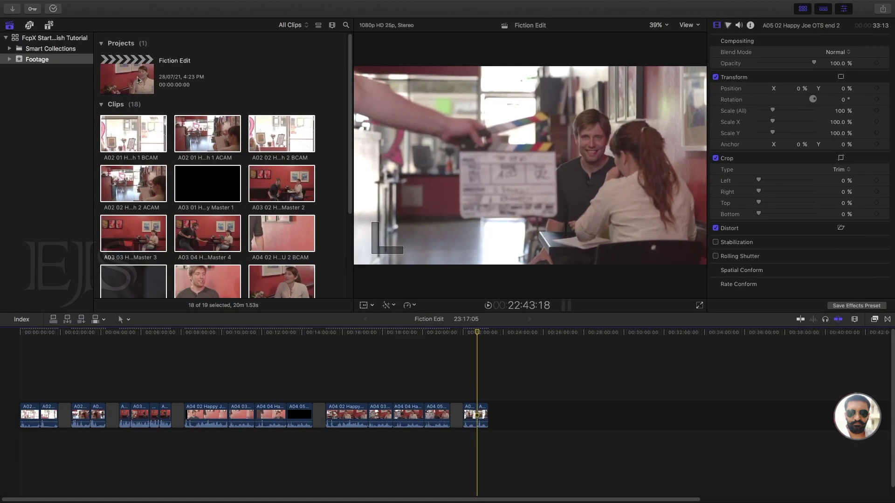
Step: Duplicate the Fiction Edit project in the Footage event
click(136, 78)
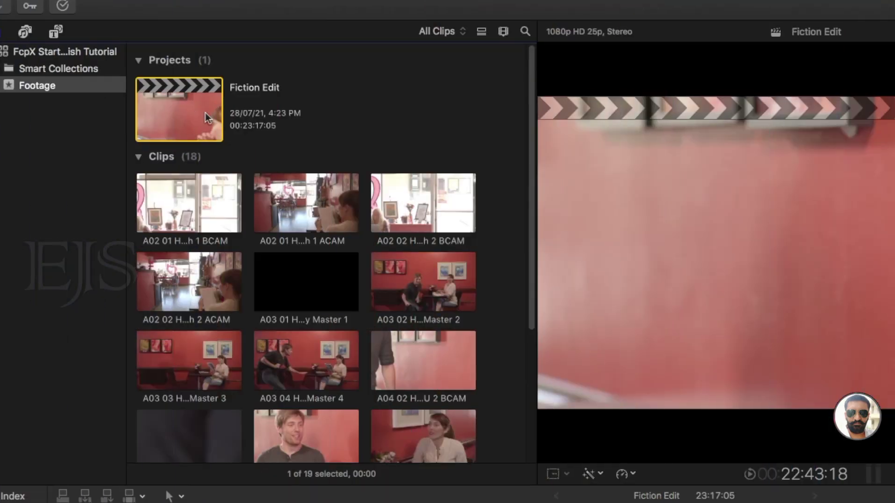
right_click(182, 117)
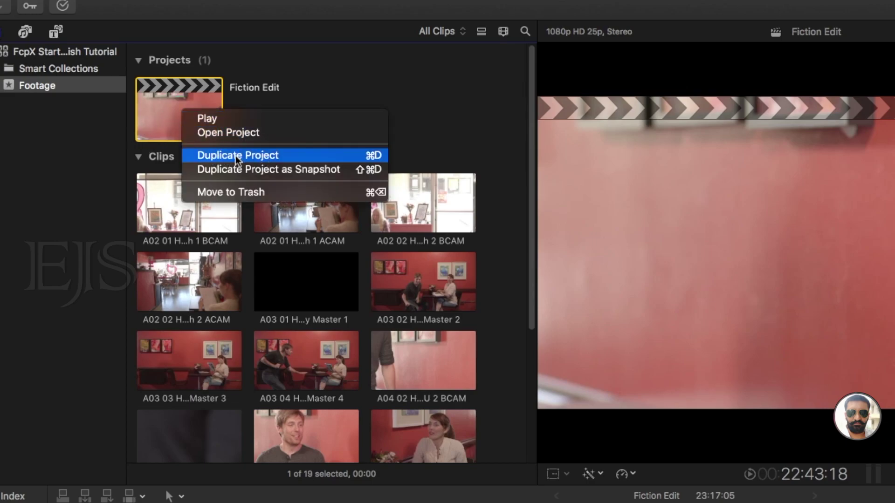
click(262, 155)
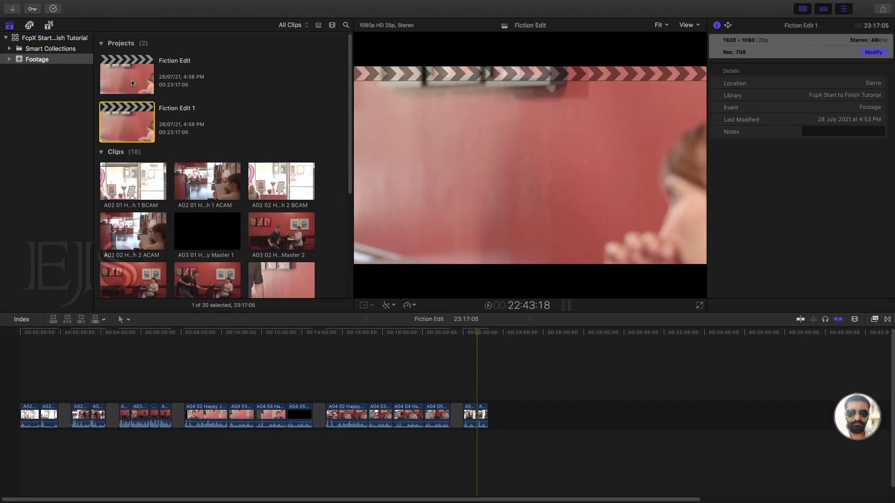
Step: Switch between the Fiction Edit and Fiction Edit 1 projects by opening them and through the timeline history, ending in Fiction Edit 1
double_click(126, 127)
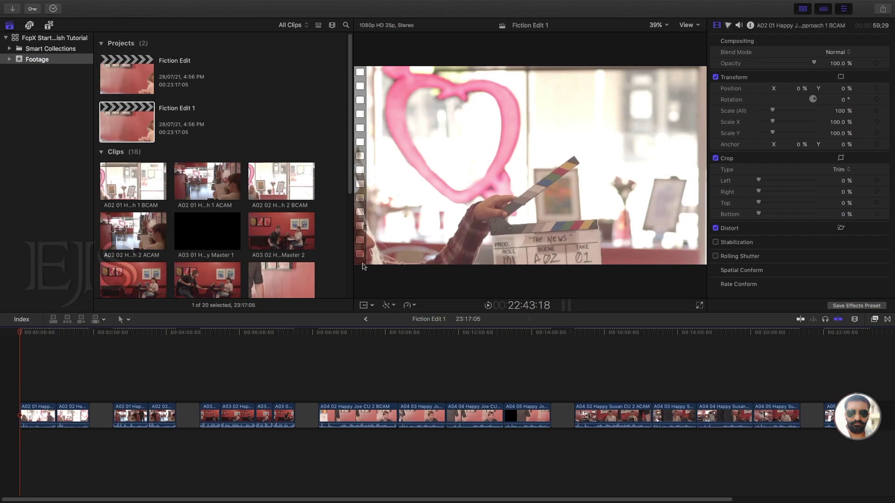
double_click(126, 82)
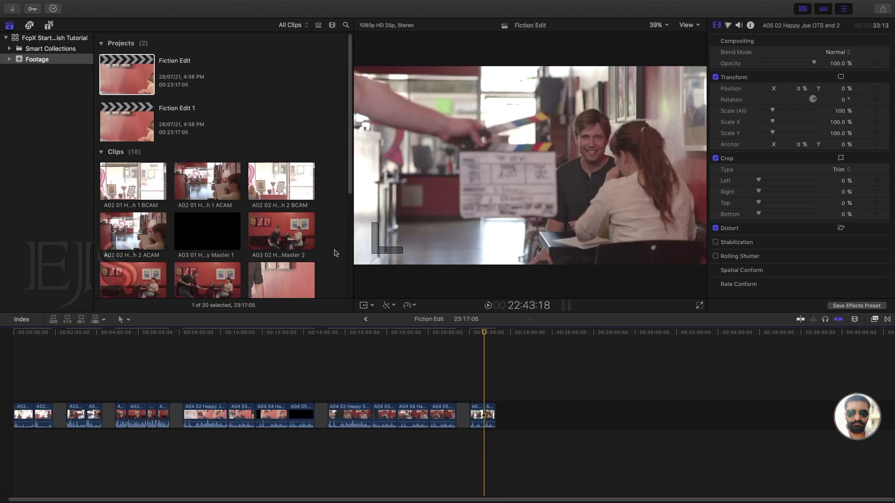
double_click(129, 130)
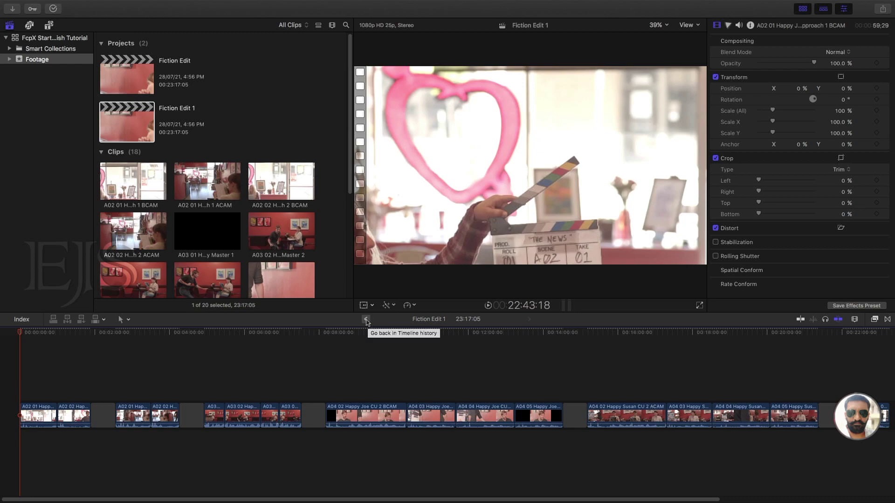
click(365, 320)
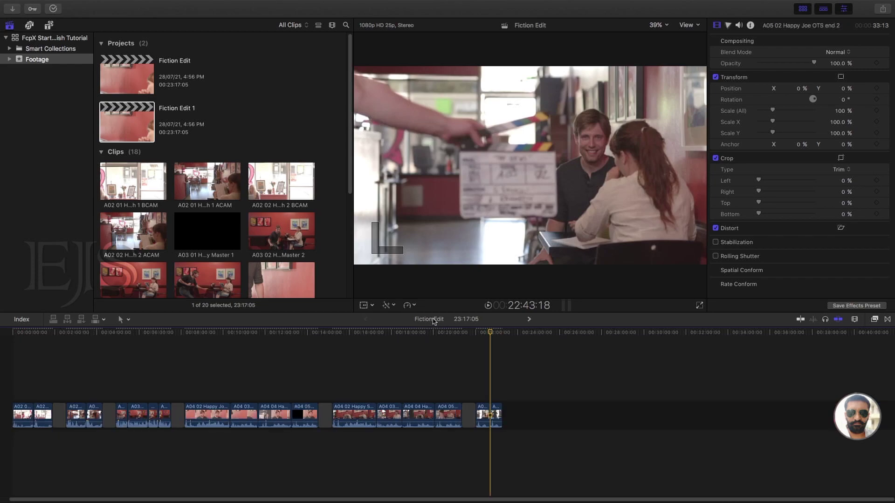
click(529, 320)
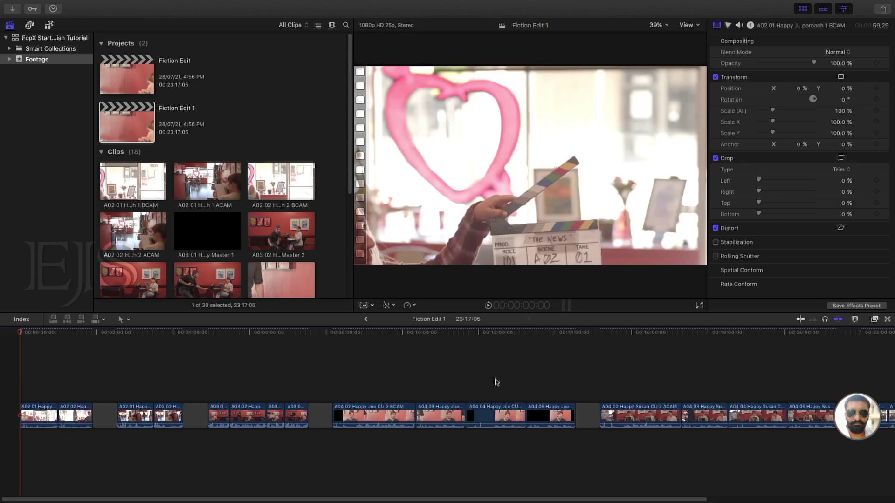
Step: Open the Fiction Edit project to compare it, and return to the Fiction Edit 1 timeline with that project selected
double_click(131, 82)
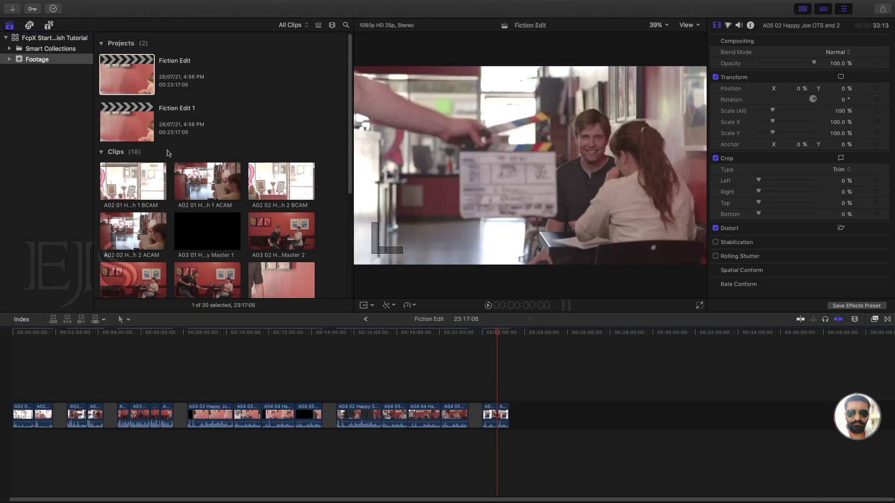
click(366, 319)
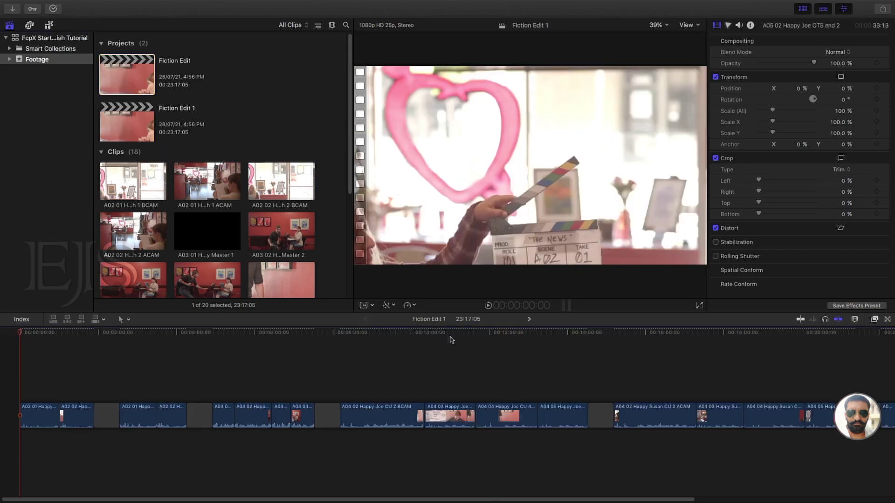
click(127, 122)
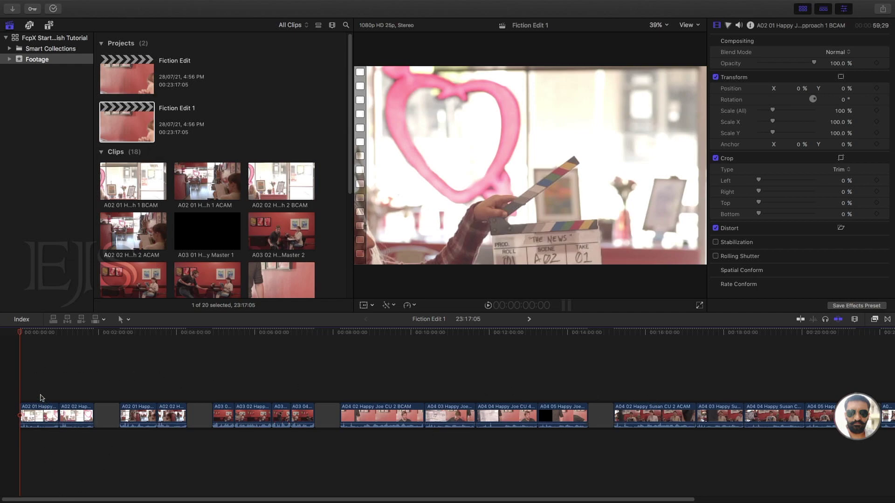
Step: Play the opening of the A02 01 Happy Joe MLS approach 1 BCAM clip, and return the playhead to the timeline's start
key(super+equal)
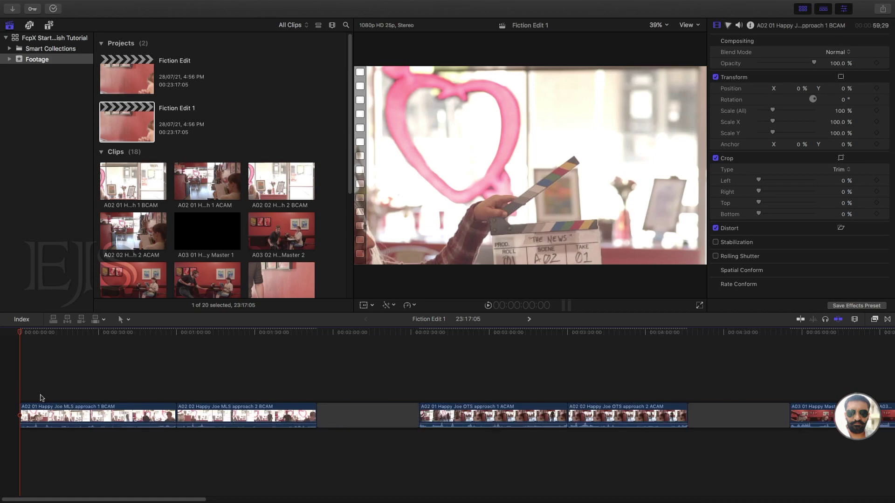
click(31, 359)
click(29, 335)
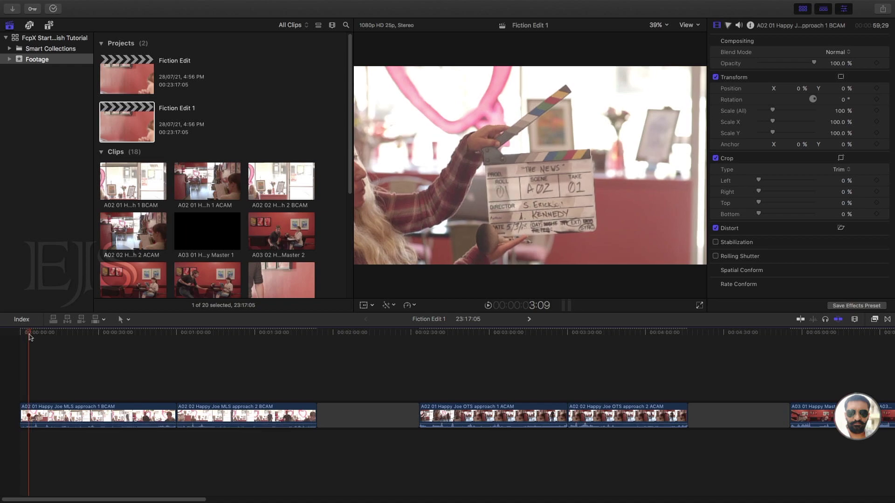
key(space)
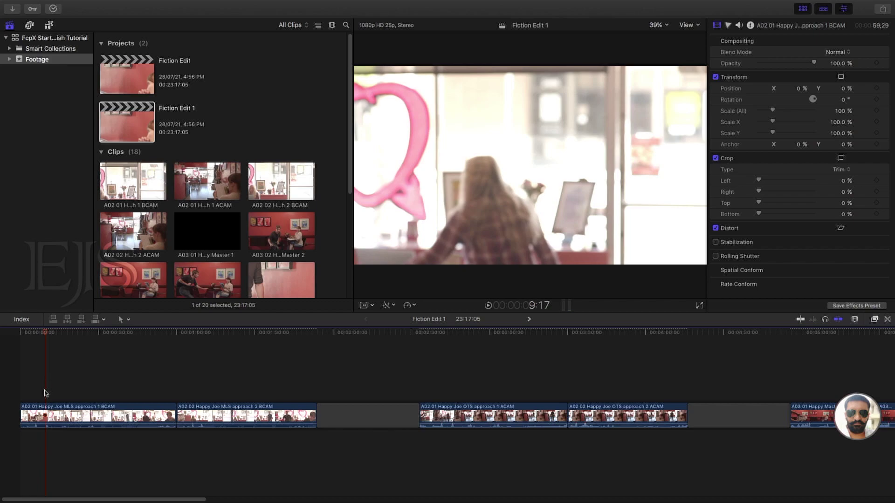
drag(44, 332, 20, 336)
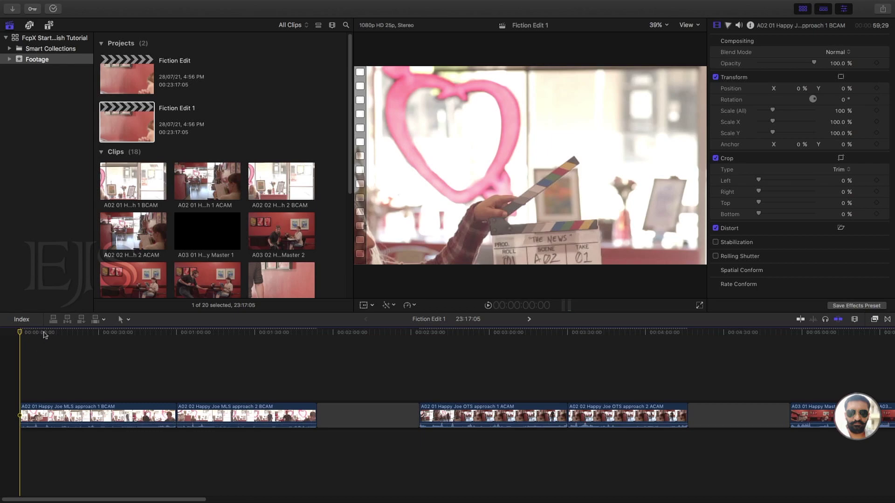
Step: Review the A02 01 Happy Joe MLS approach 1 BCAM clip by playing backward and forward, including a stretch near 45 seconds
drag(44, 332, 53, 332)
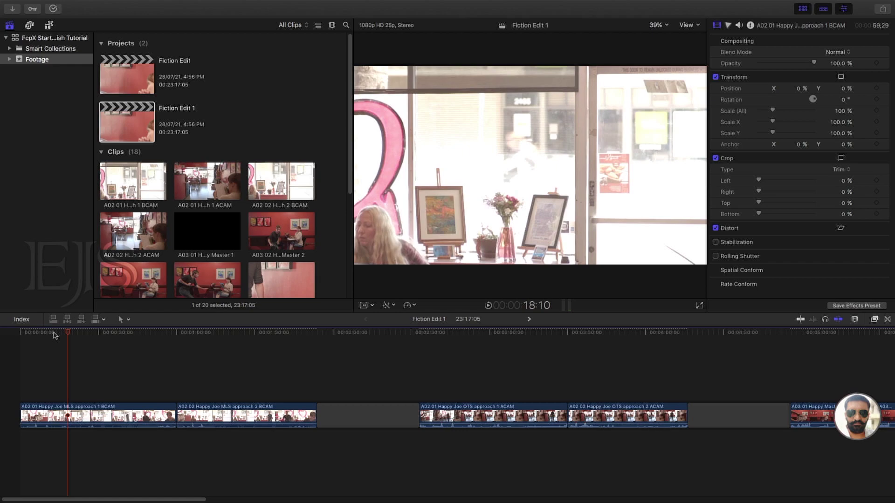
key(j)
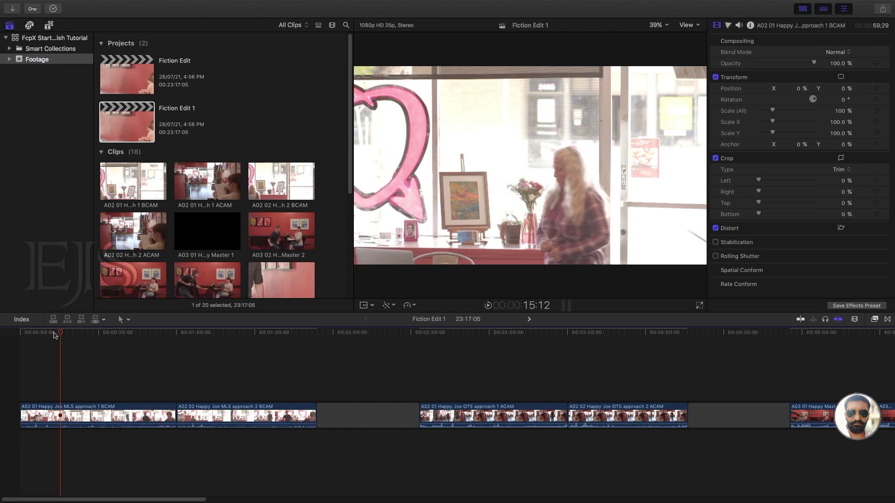
key(l)
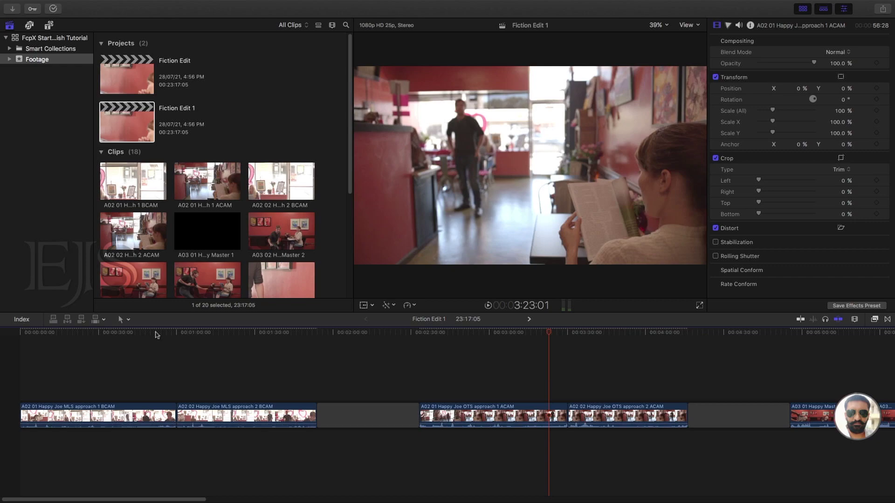
click(140, 346)
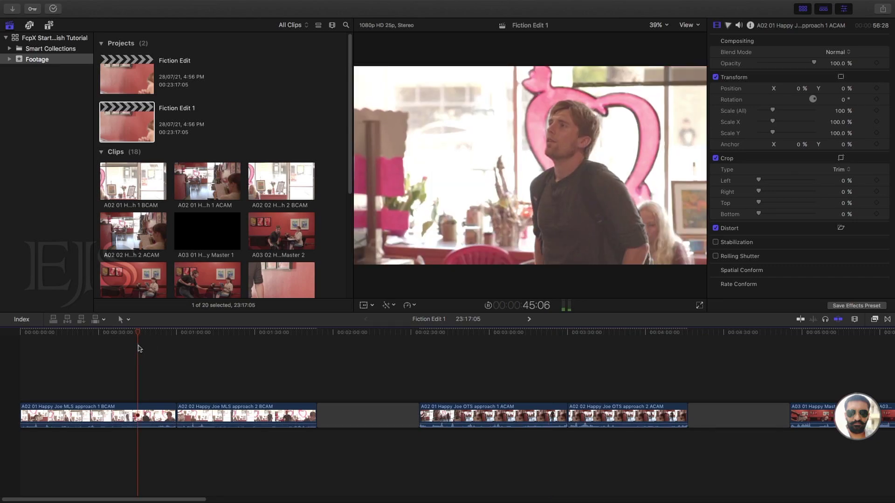
key(space)
Step: Play the timeline in reverse at increasing speed from the A02 02 Happy Joe OTS approach 2 ACAM clip, stopping within the first clip
click(636, 334)
key(j)
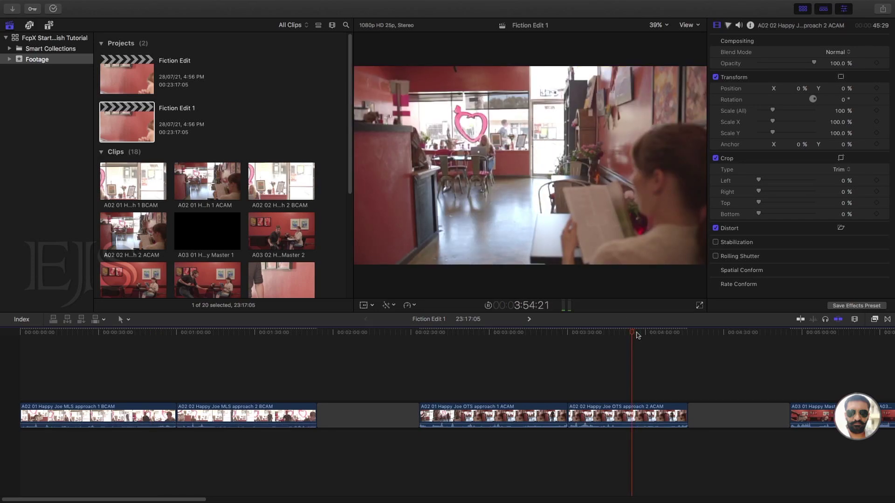
key(j)
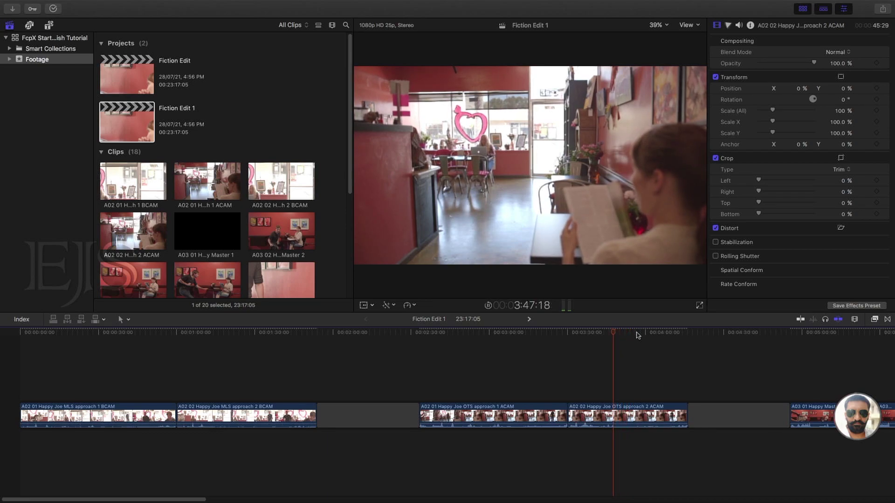
key(j)
key(j)
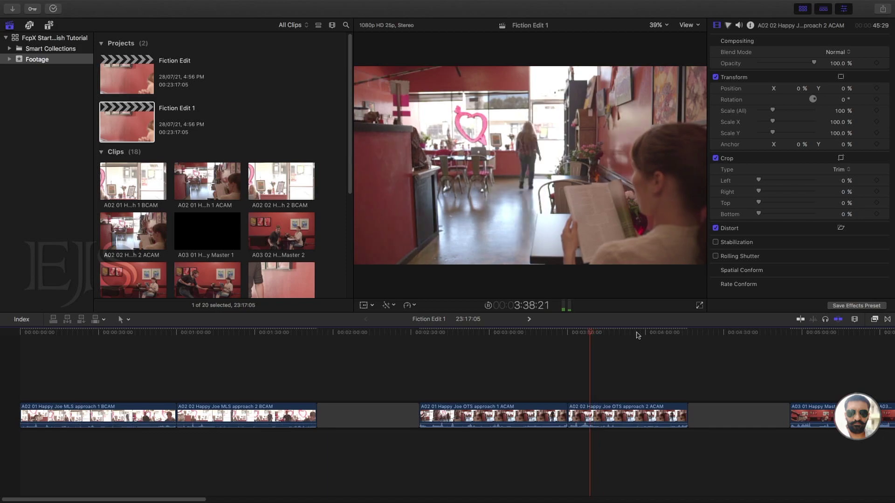
key(j)
key(j)
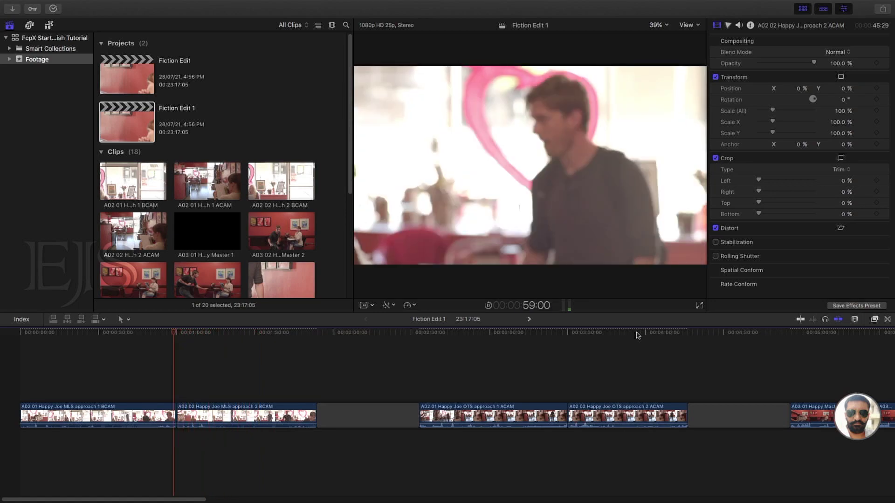
key(k)
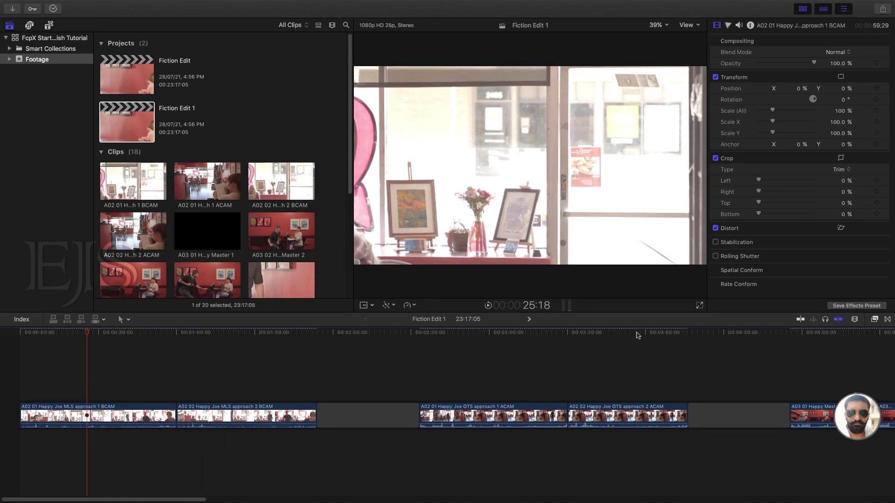
Step: Play and shuttle through the A02 01 MLS approach 1 BCAM clip to examine the action between about 15 and 26 seconds
click(81, 335)
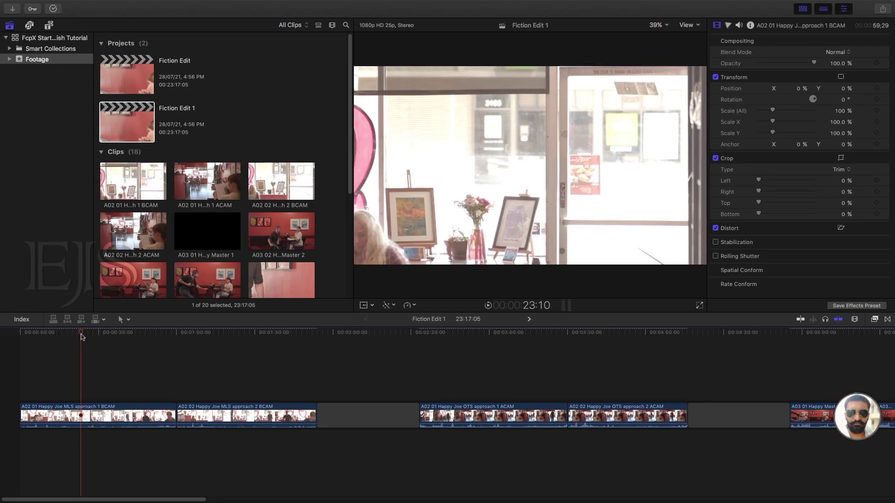
key(space)
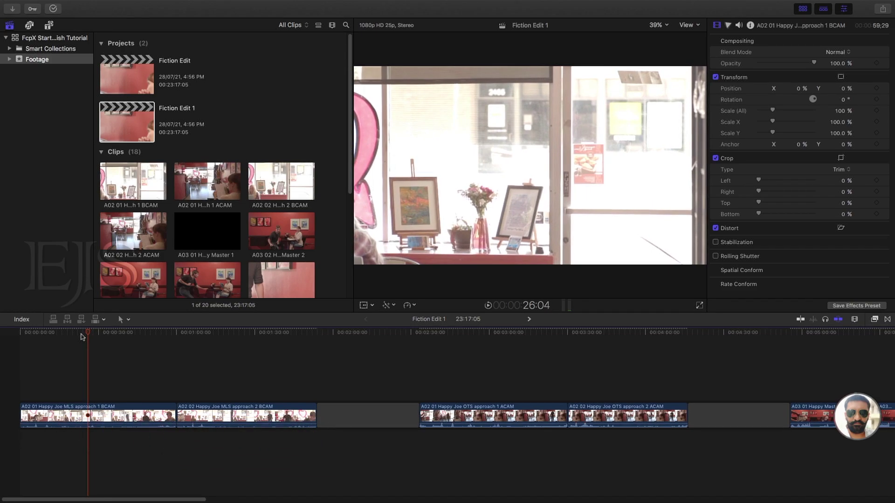
key(j)
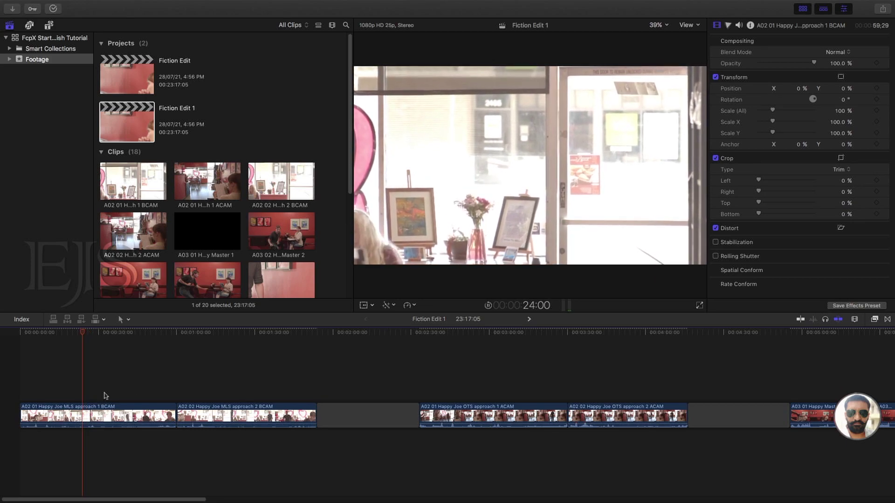
key(j)
key(k)
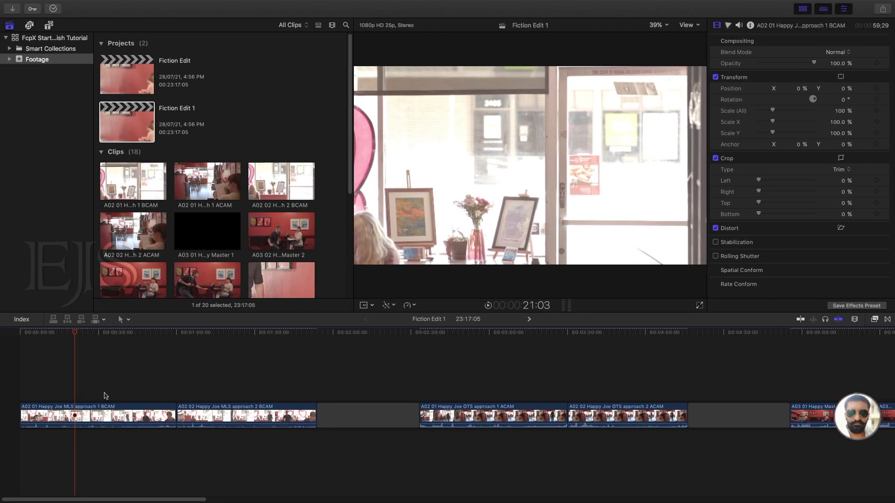
click(85, 332)
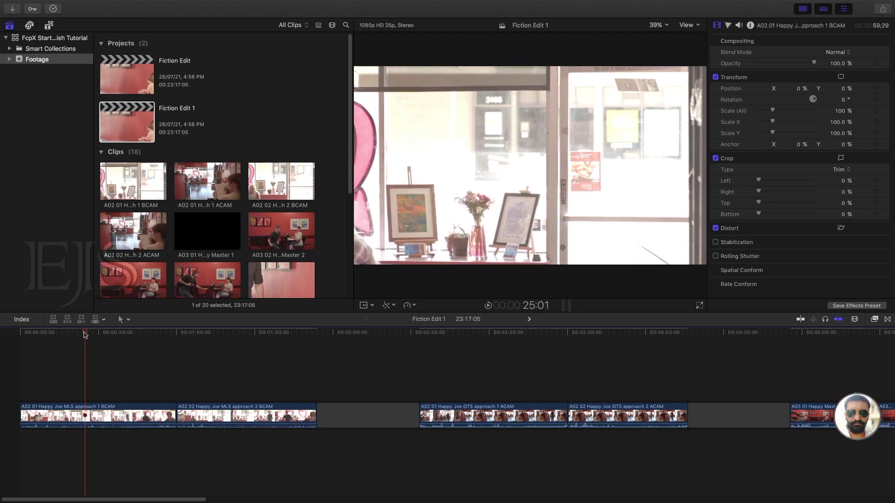
key(j)
key(j)
key(j)
key(l)
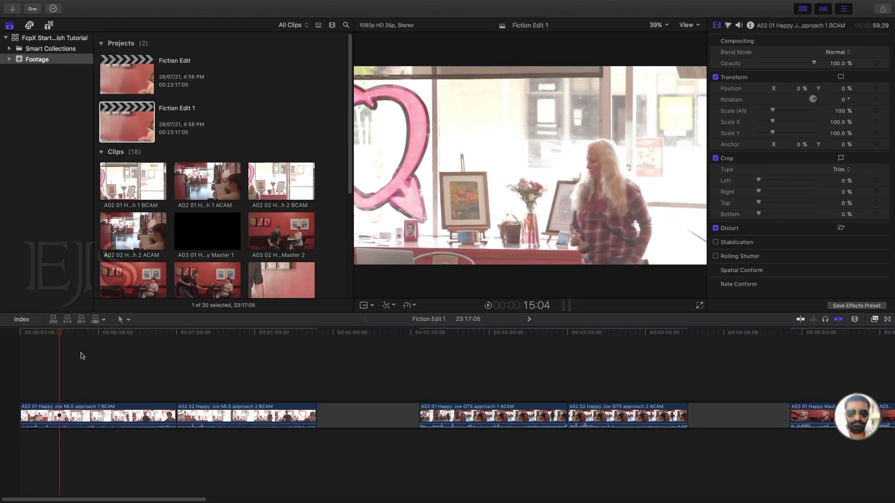
Step: Compare the slates of the A02 MLS approach 1 and approach 2 BCAM clips to identify their scene and take numbers
drag(62, 334, 35, 334)
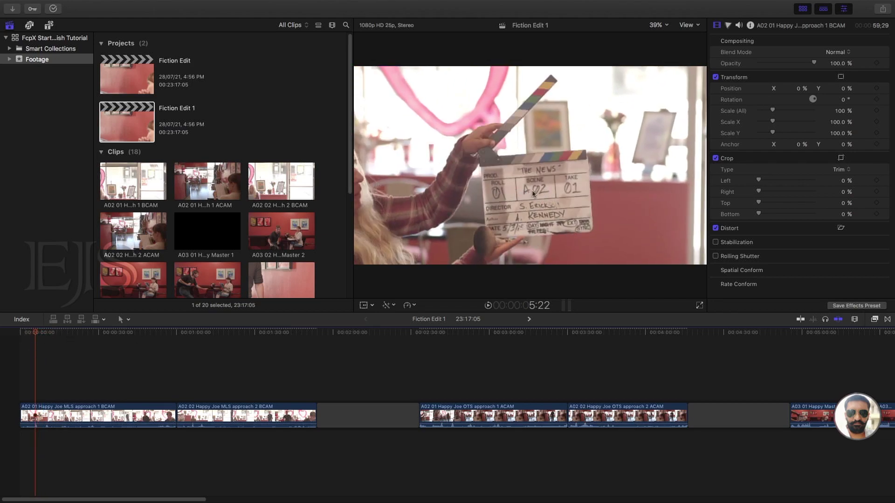
drag(186, 330, 189, 330)
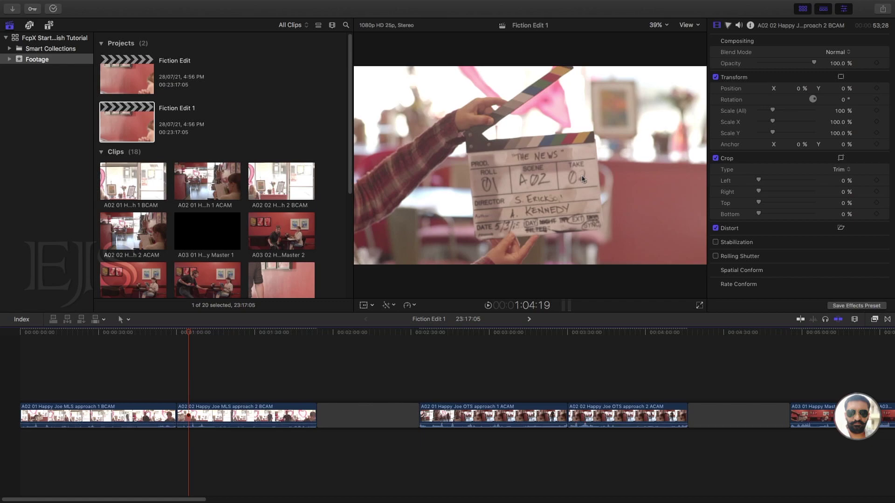
click(208, 415)
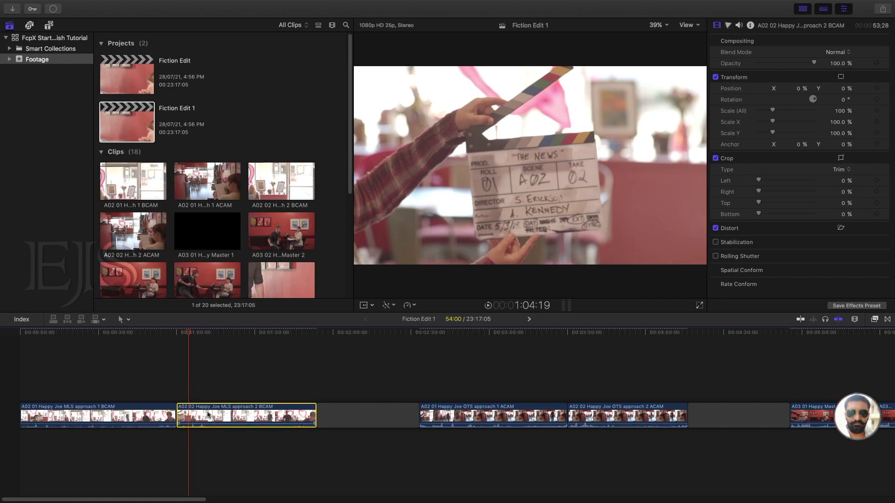
click(56, 334)
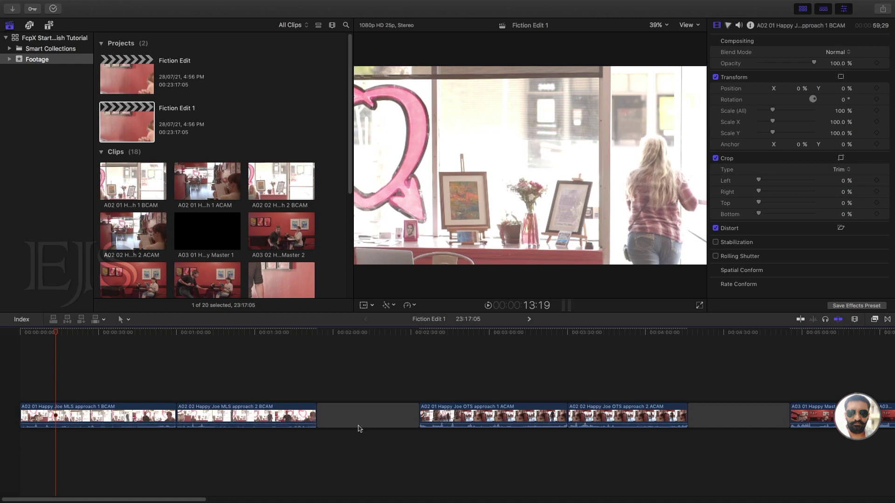
Step: Examine the slates and the action in the A03 Happy Master takes
scroll(362, 362, right, 10)
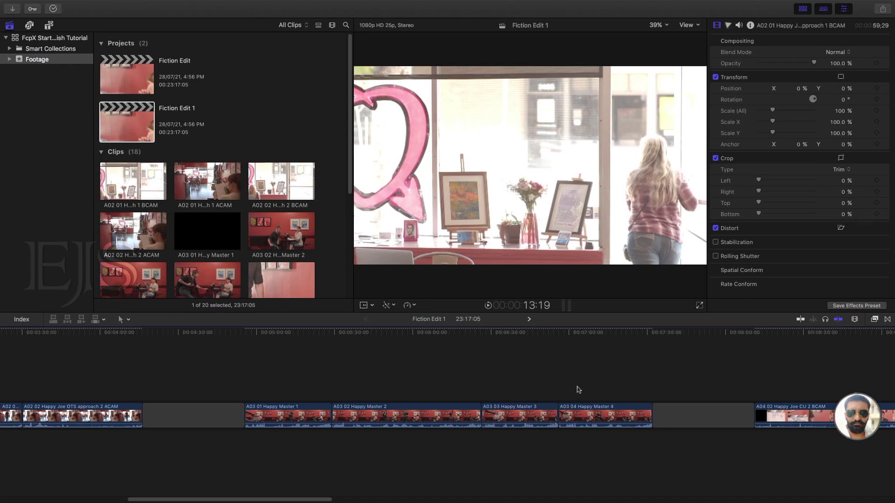
click(496, 333)
drag(496, 333, 486, 337)
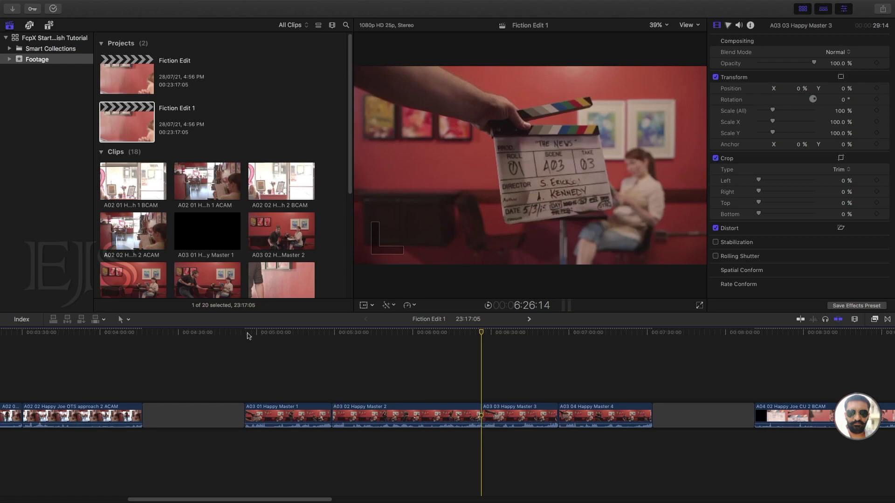
click(250, 335)
click(271, 334)
drag(270, 334, 291, 334)
key(Down)
key(Down)
click(483, 333)
drag(484, 332, 523, 335)
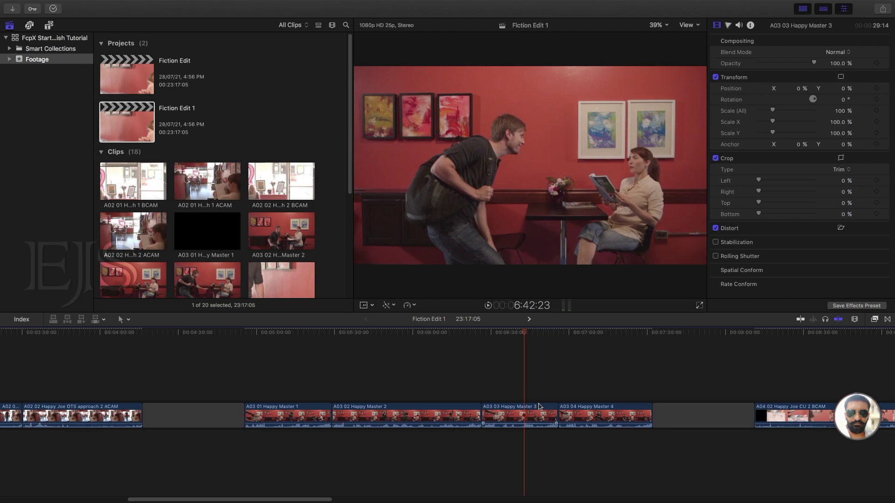
drag(428, 372, 302, 438)
Step: Check both A02 MLS approach takes from the timeline start, and disable the A02 01 MLS approach 1 BCAM clip
key(Home)
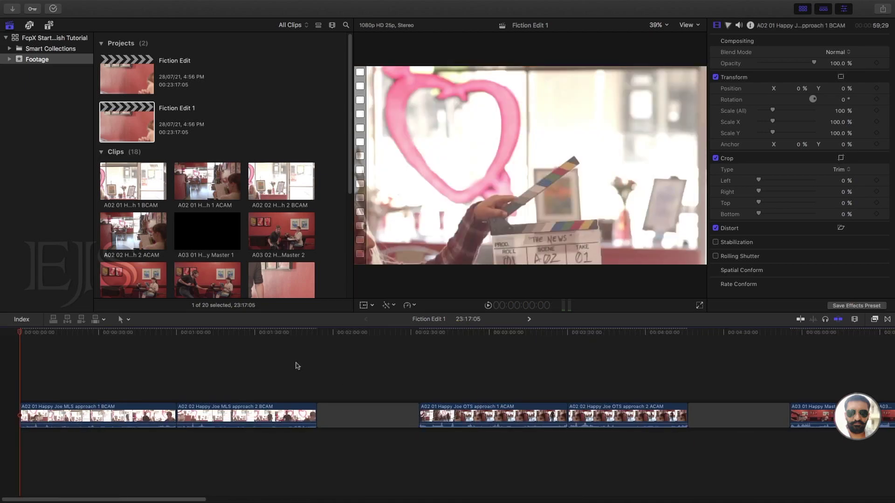
drag(128, 330, 187, 367)
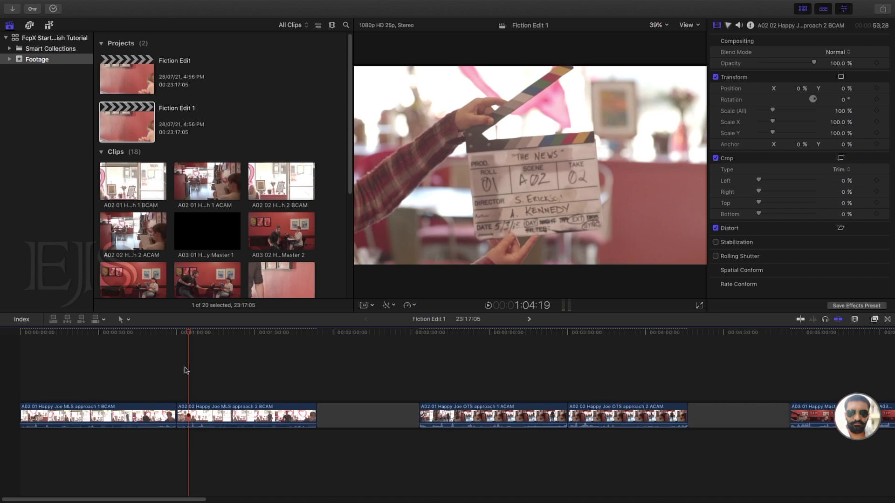
click(124, 417)
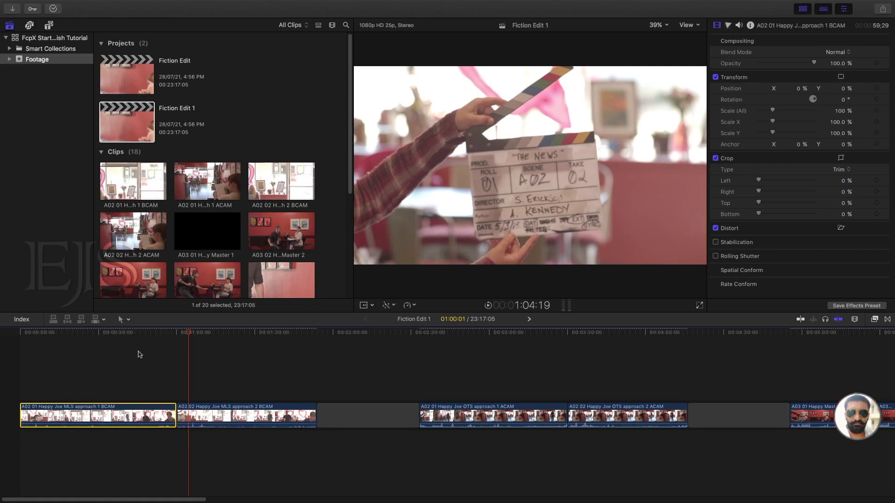
drag(164, 331, 228, 332)
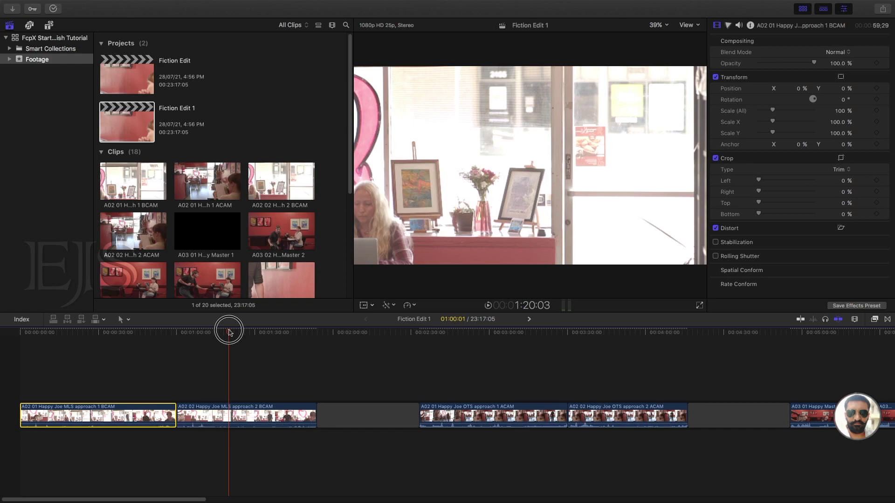
drag(229, 331, 162, 339)
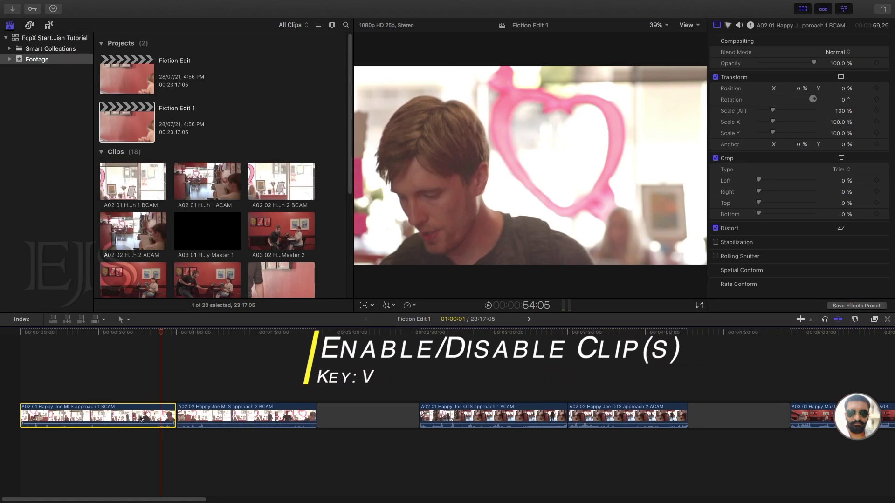
key(v)
drag(135, 341, 155, 347)
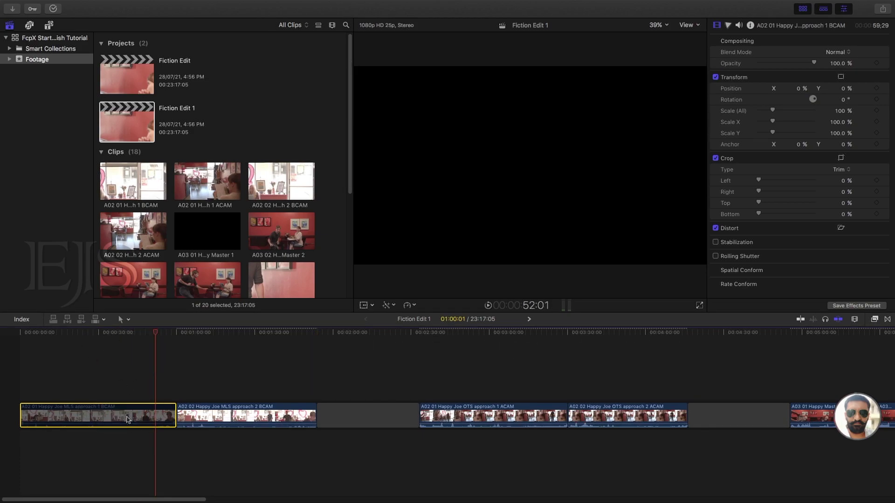
key(v)
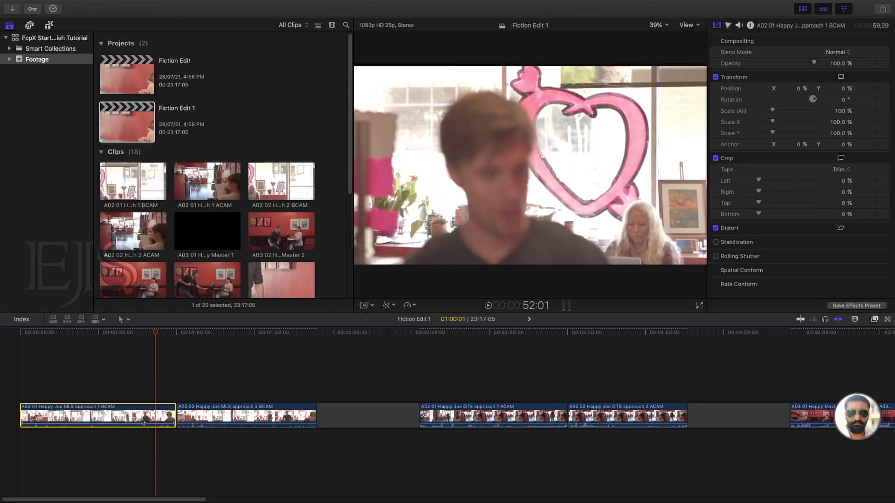
key(v)
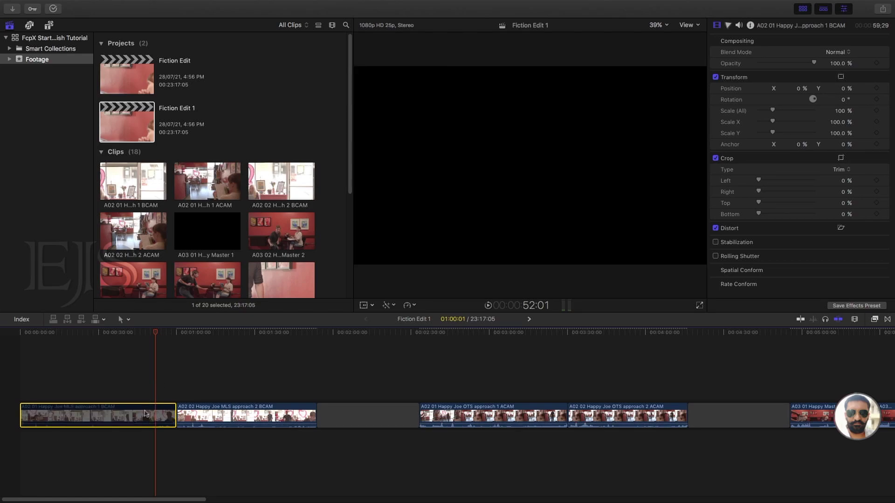
Step: Disable the A02 01 OTS approach 1 ACAM clip and the A03 Happy Master 1, 2 and 3 clips
drag(180, 331, 620, 347)
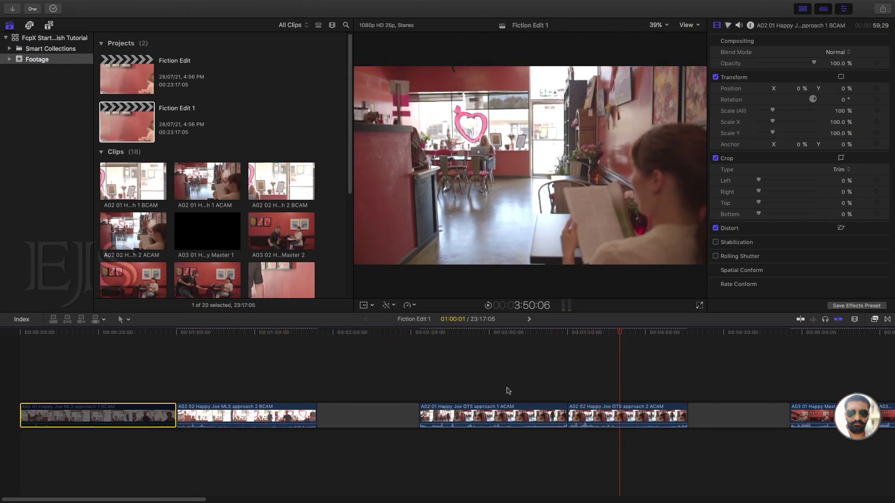
click(512, 408)
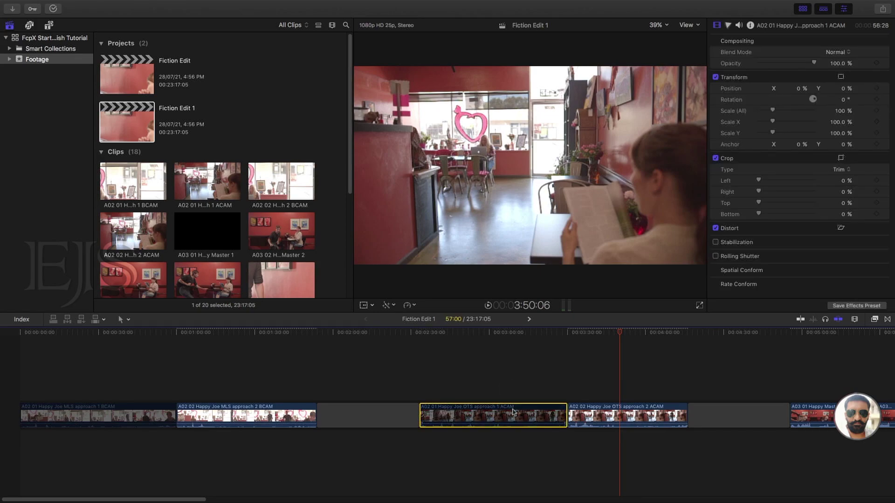
scroll(591, 387, right, 10)
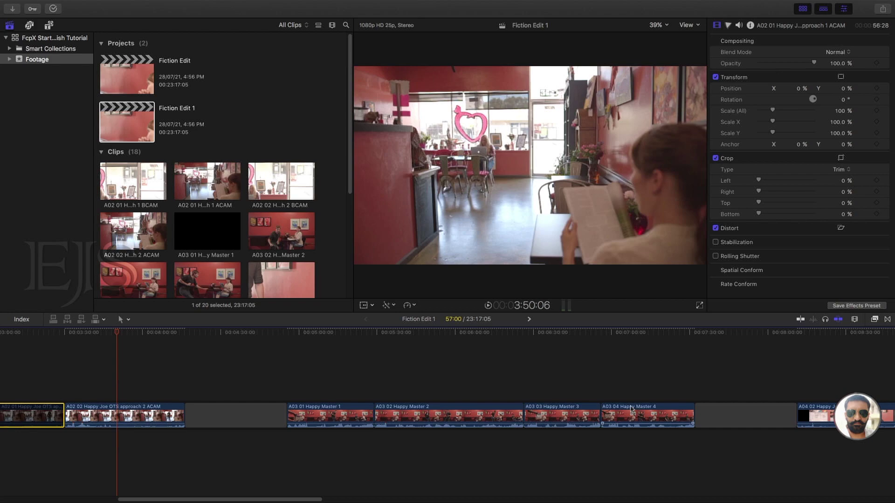
mouse_move(611, 333)
mouse_down()
mouse_move(602, 332)
mouse_move(626, 333)
mouse_up()
drag(569, 363, 353, 456)
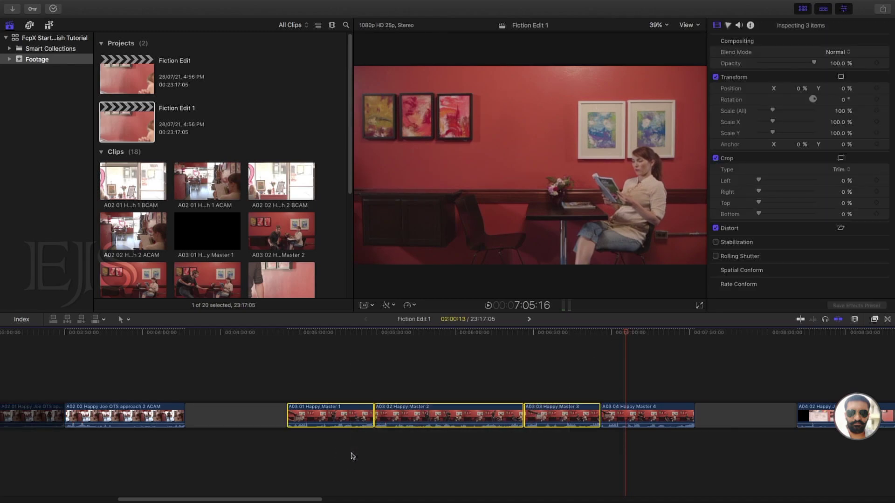
key(v)
Step: Examine the A04 05 CU 5 BCAM clip at the point where its picture starts after the black section
key(h)
drag(732, 375, 419, 387)
mouse_move(644, 372)
mouse_down()
mouse_move(360, 377)
mouse_move(521, 372)
mouse_move(247, 353)
mouse_up()
key(super+minus)
key(a)
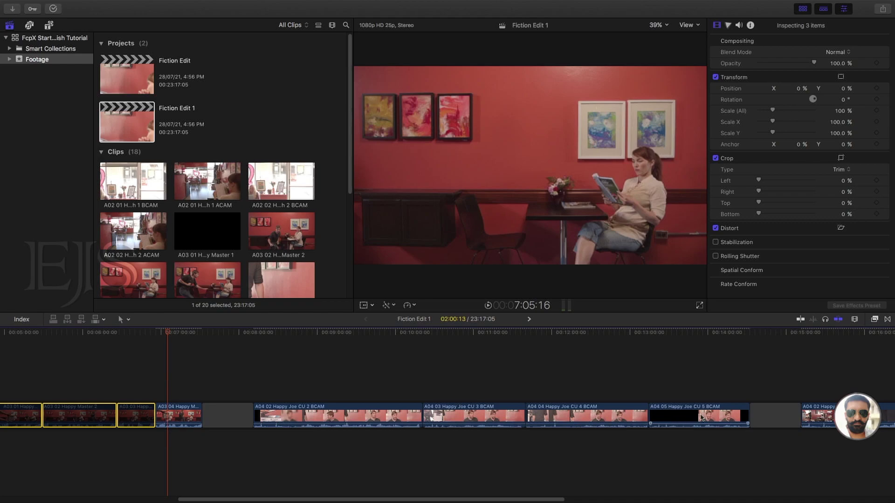
click(671, 376)
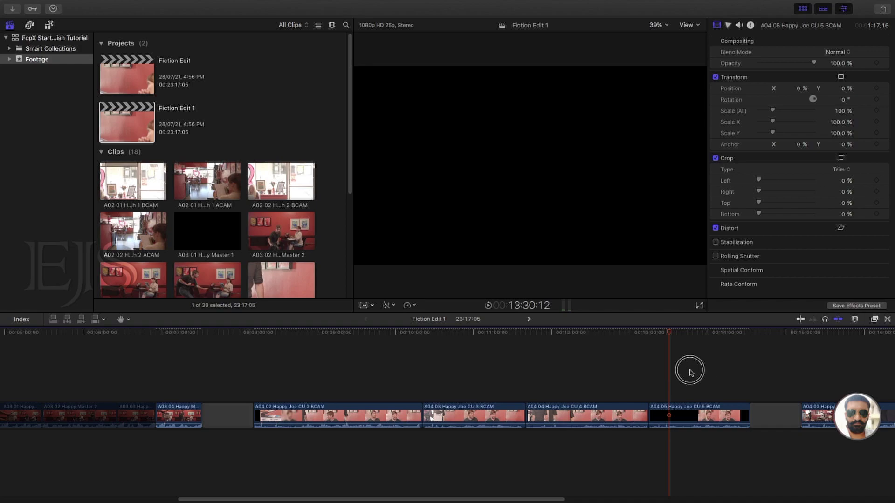
drag(689, 369, 509, 373)
key(super+equal)
key(super+equal)
drag(508, 335, 584, 338)
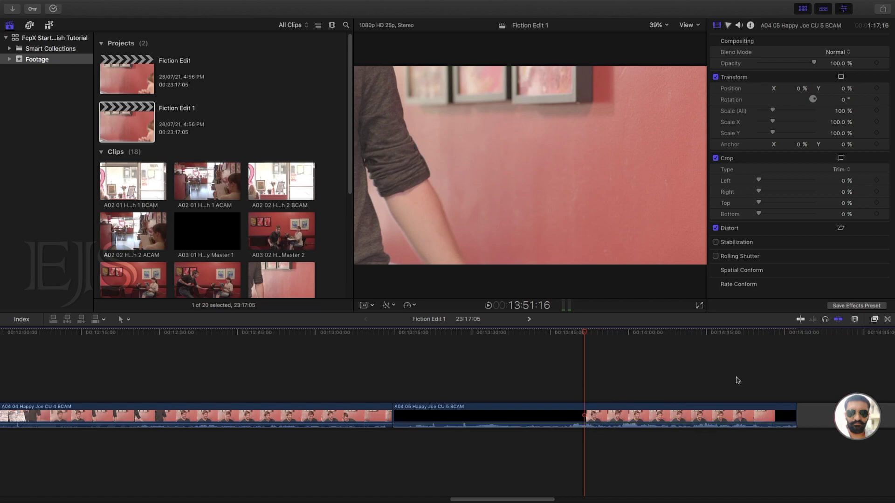
Step: Set the timeline clip appearance to show only audio waveforms
click(854, 320)
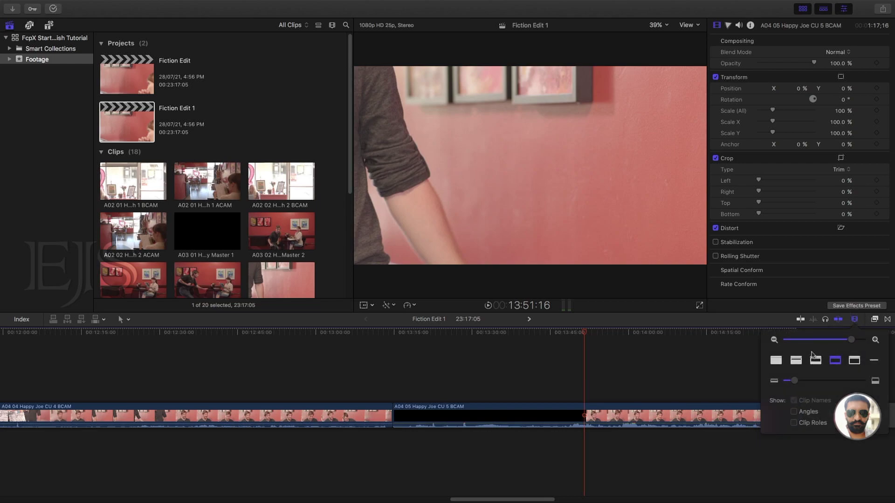
click(777, 361)
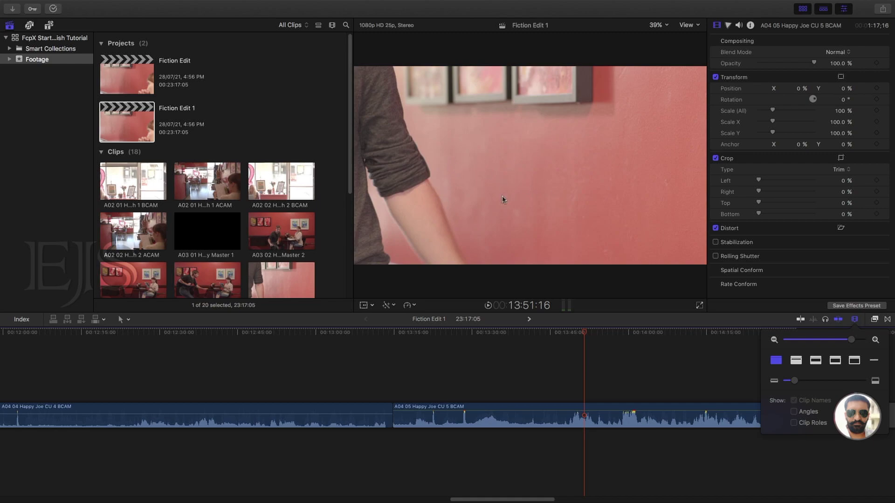
click(575, 366)
Step: Play the A04 05 CU 5 BCAM clip from just before 13:51 to match the dialogue with its waveform
click(544, 334)
click(566, 332)
key(space)
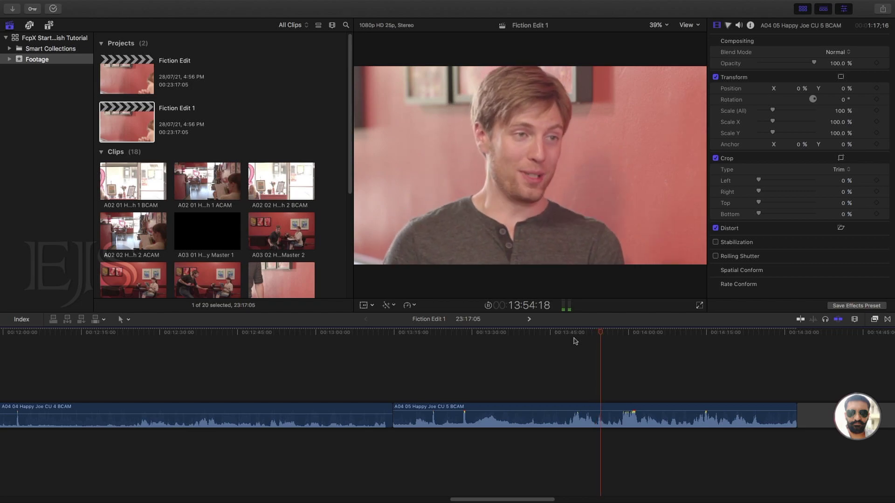
key(space)
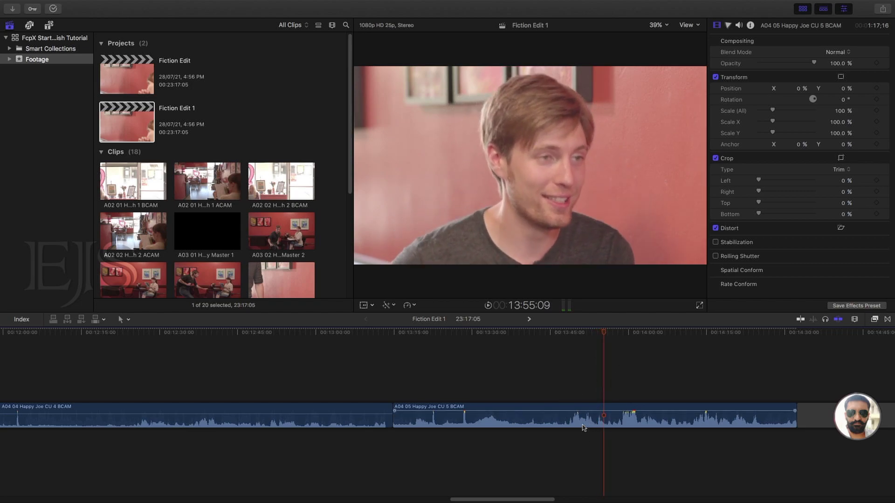
key(space)
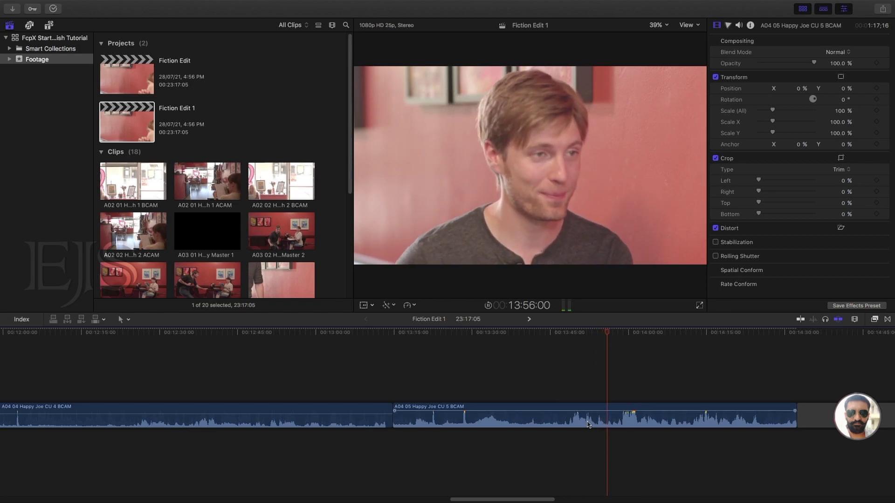
Step: Step back through the A04 close-up takes to the A04 02 CU 2 BCAM clip and review its dialogue
key(Up)
key(Up)
key(Up)
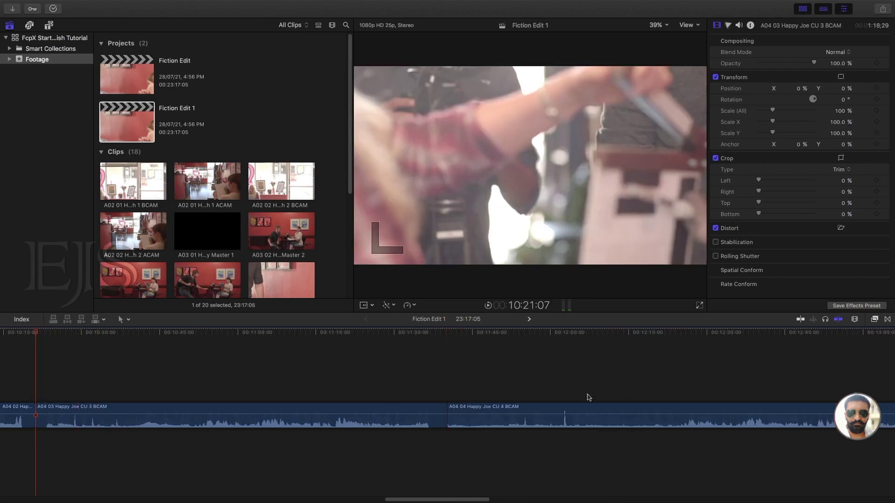
key(Up)
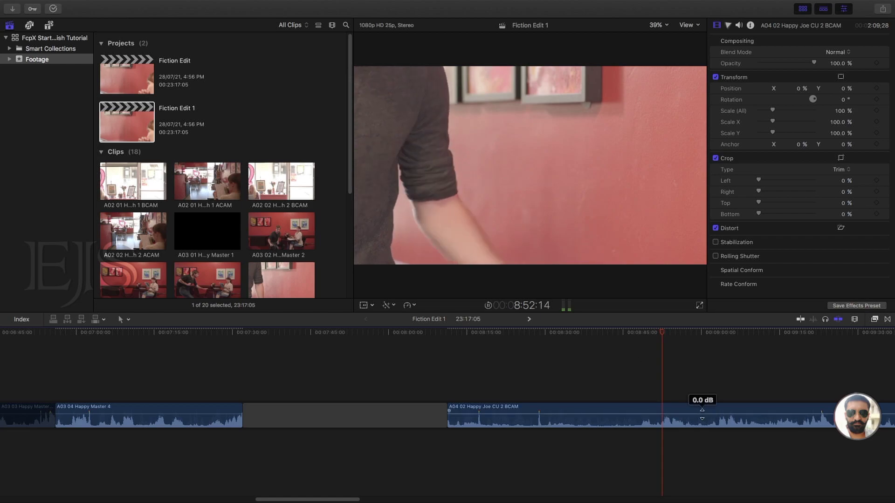
Step: Play the A04 02 CU 2 BCAM dialogue and return to the waveform rise near 8:50
key(space)
drag(693, 414, 671, 416)
click(644, 333)
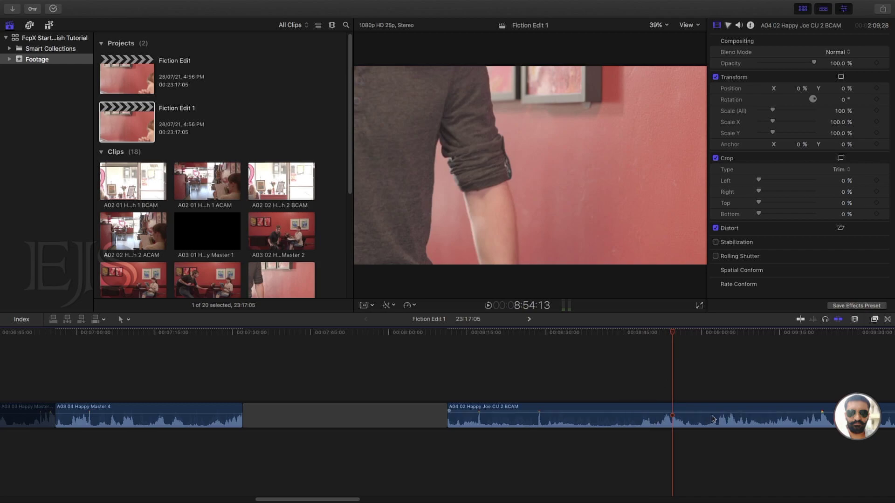
mouse_move(652, 412)
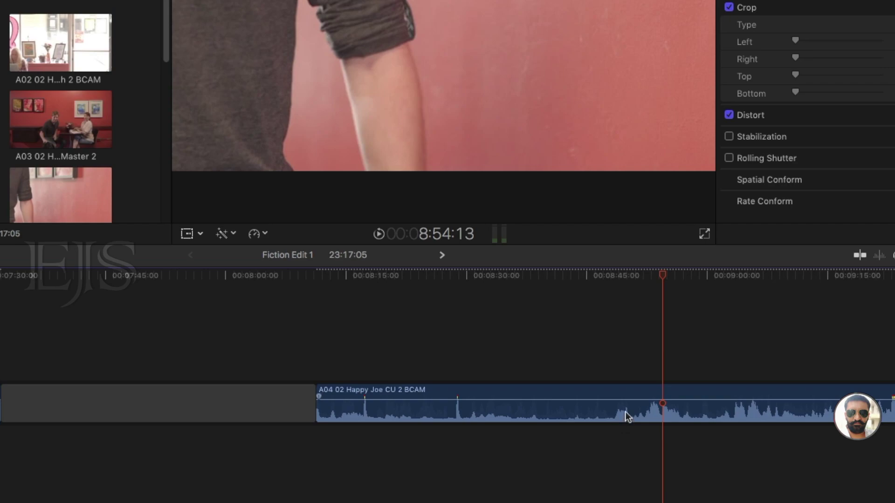
mouse_move(624, 400)
click(628, 412)
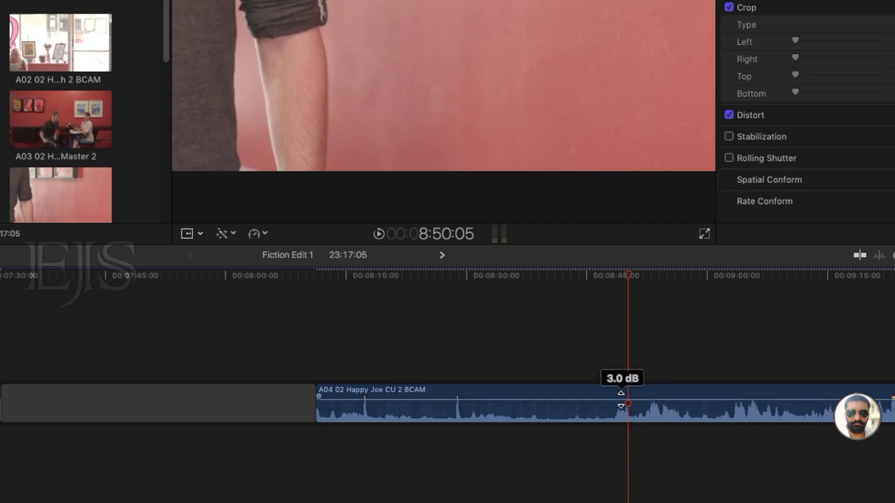
Step: Raise the audio level of the A04 02 CU 2 BCAM clip to 12 dB
click(619, 402)
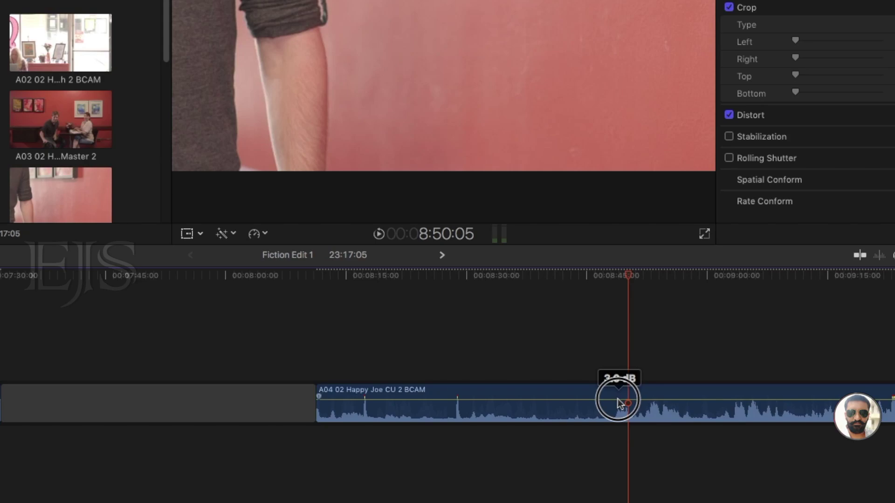
mouse_move(617, 399)
mouse_down()
mouse_move(617, 407)
mouse_move(617, 391)
mouse_up()
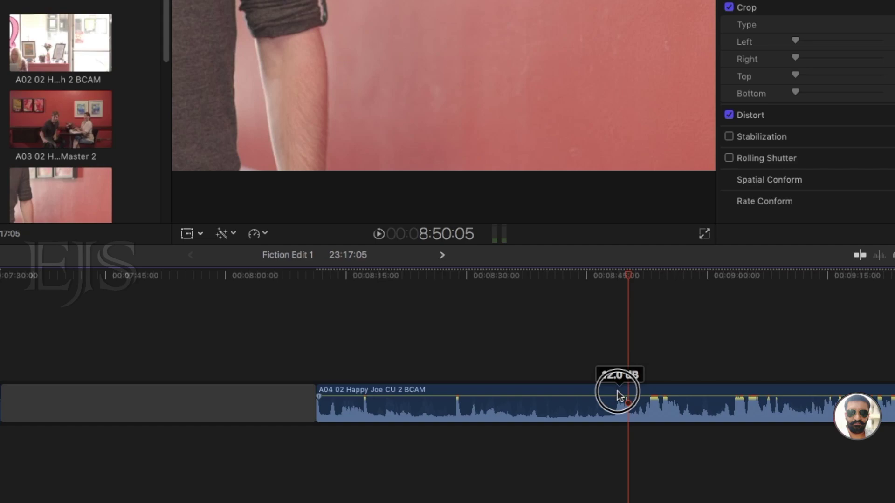
drag(618, 396, 620, 400)
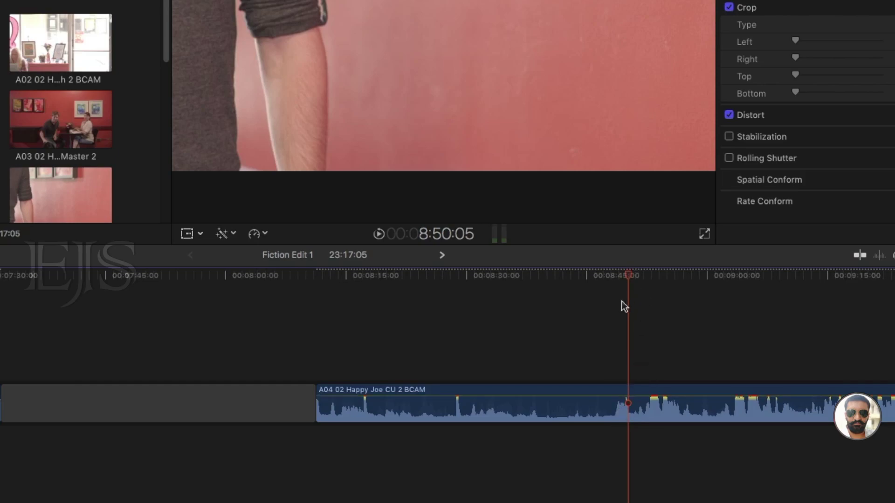
Step: Play the boosted A04 02 CU 2 BCAM clip from shortly before the sound near 8:49 until just past 8:51
click(583, 312)
click(597, 347)
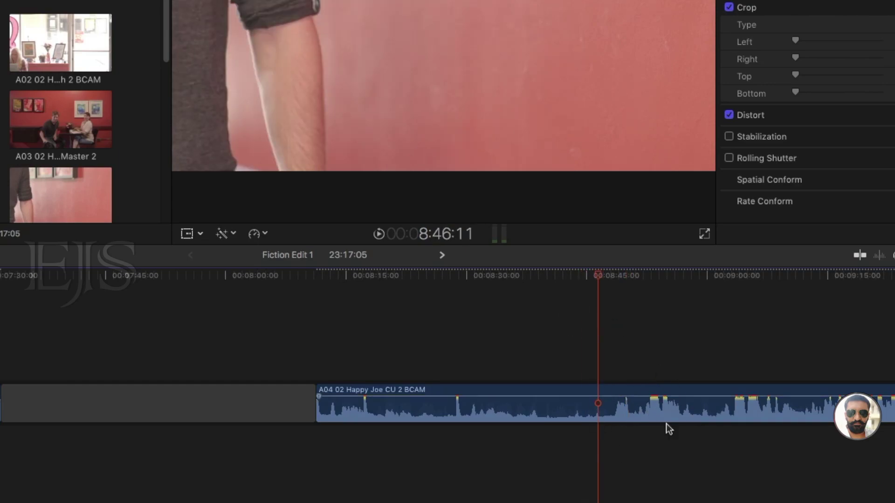
click(612, 438)
key(space)
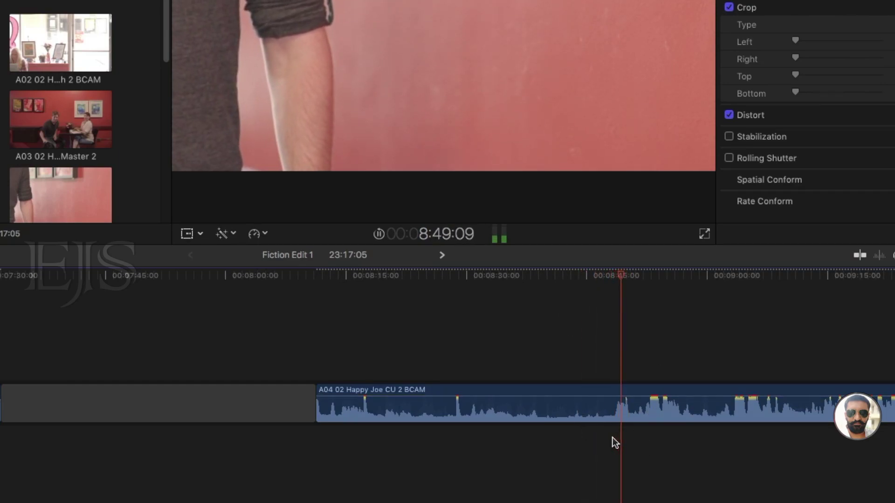
key(space)
key(alt+k)
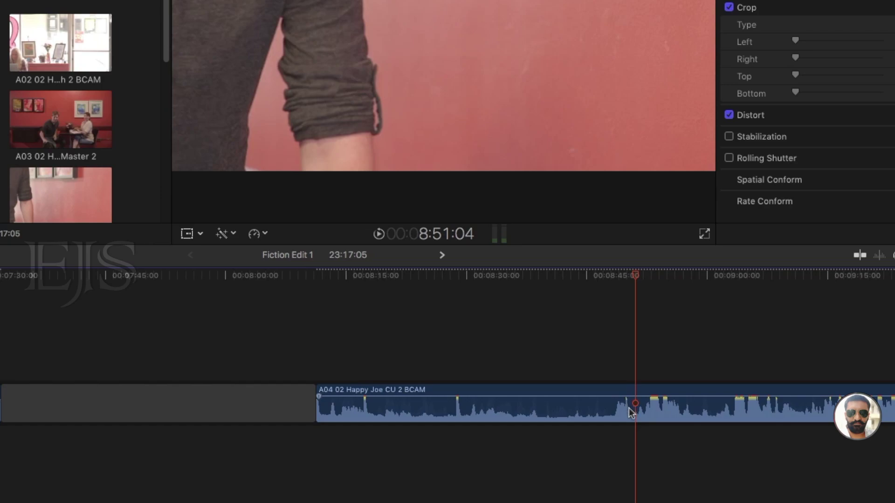
Step: Examine the short waveform peak just before 8:50 in detail, replay it, and continue listening to the dialogue until about 9:04
drag(635, 276, 623, 276)
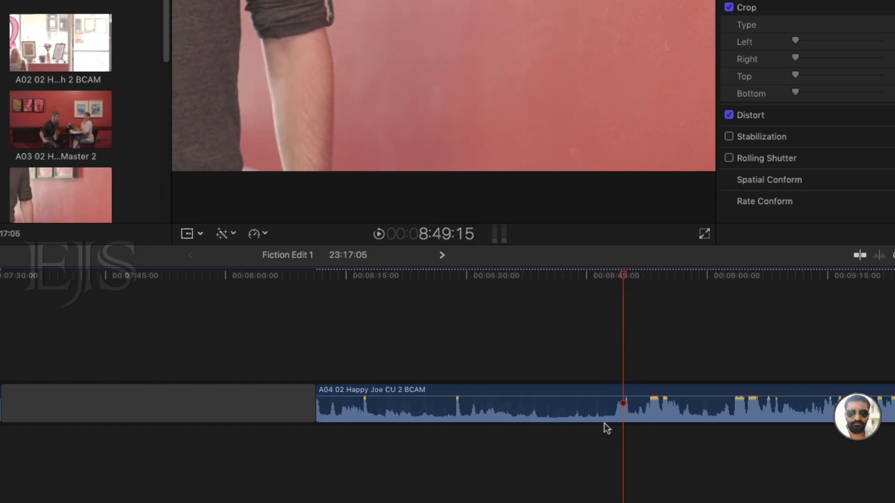
key(super+equal)
key(super+equal)
key(super+equal)
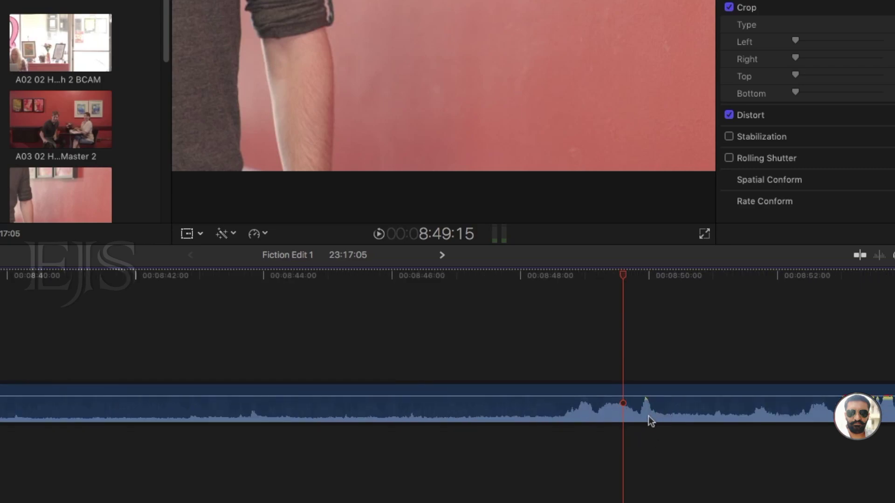
key(space)
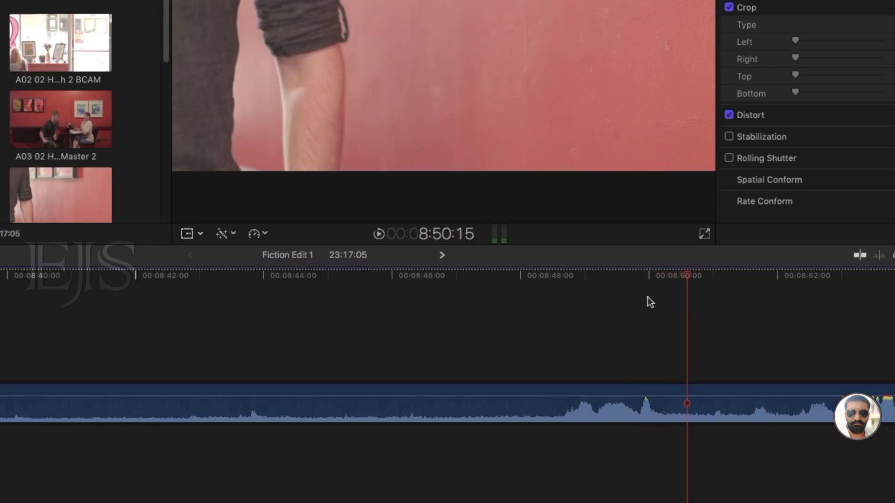
click(639, 274)
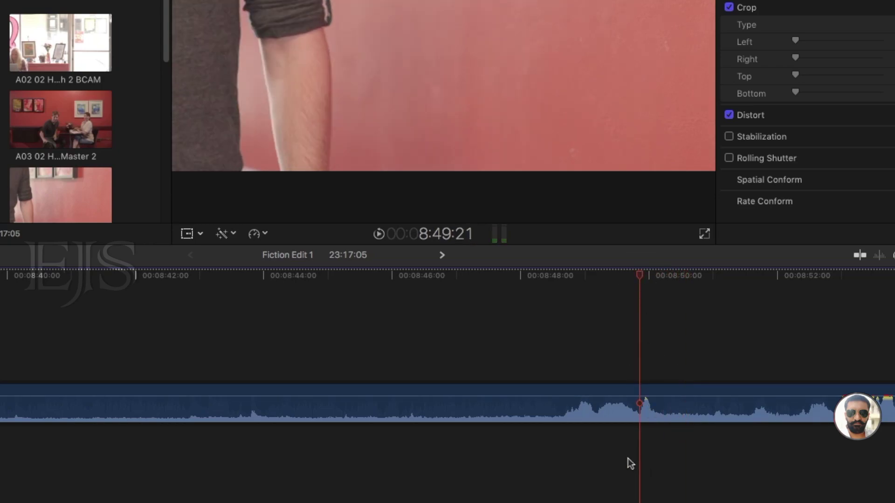
key(space)
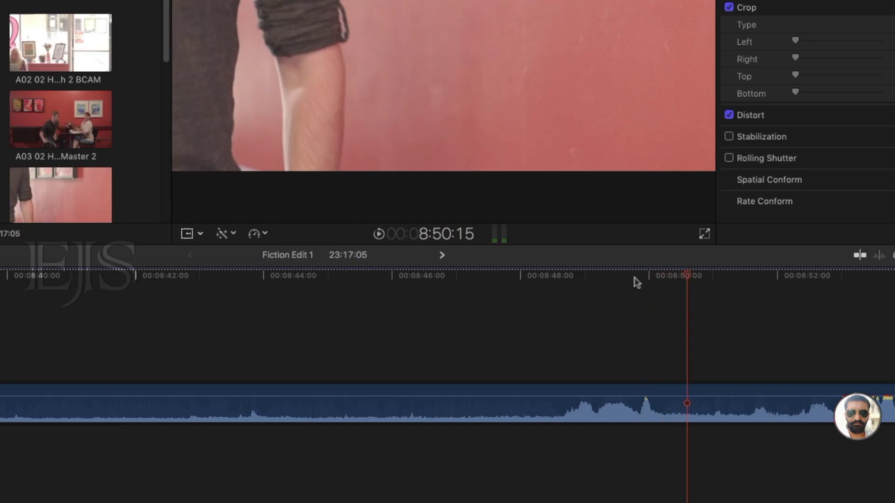
click(639, 273)
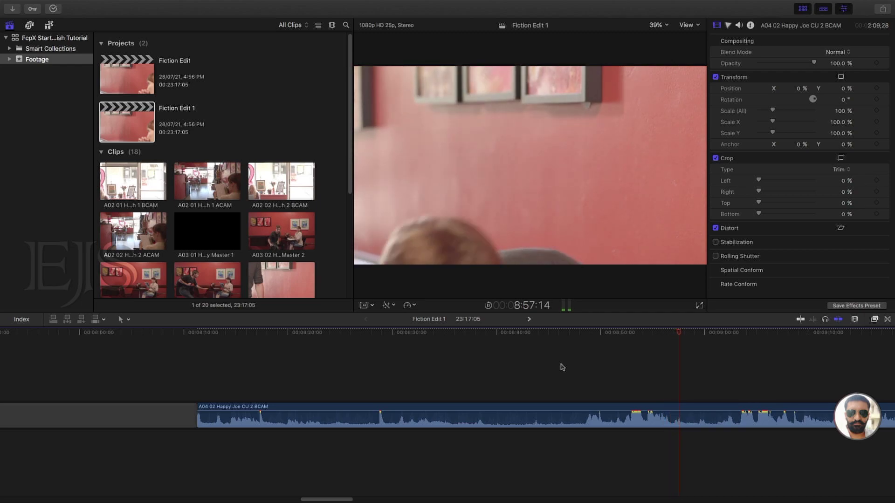
key(space)
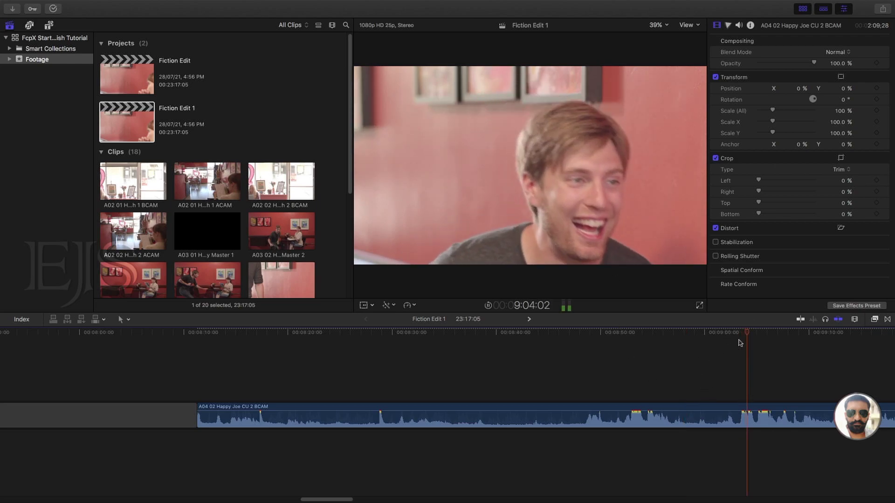
key(space)
Step: Go to the A04 05 CU 5 BCAM take and play its dialogue to about 13:55
key(super+minus)
key(super+minus)
key(super+minus)
key(super+minus)
click(278, 333)
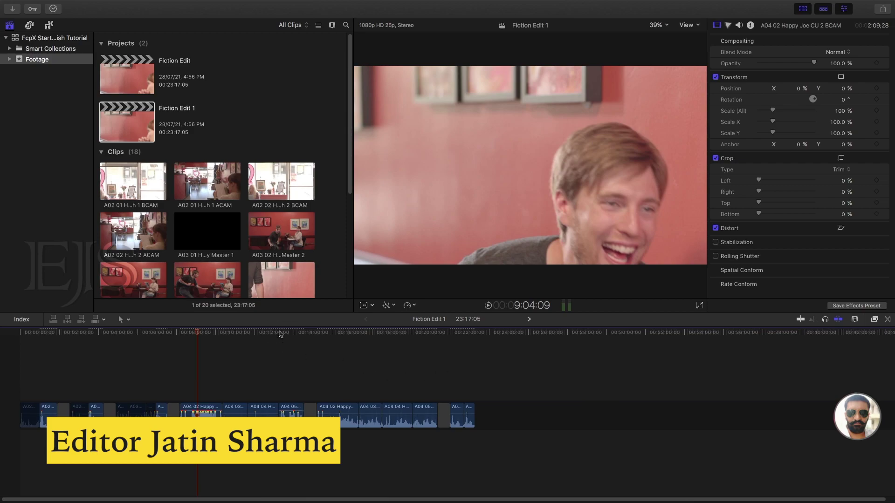
key(super+equal)
key(super+equal)
key(super+equal)
key(super+equal)
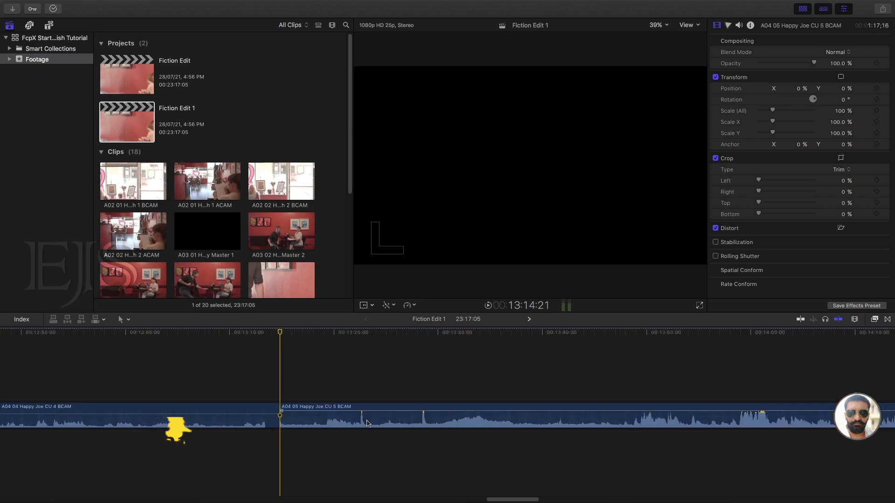
drag(341, 333, 468, 344)
key(space)
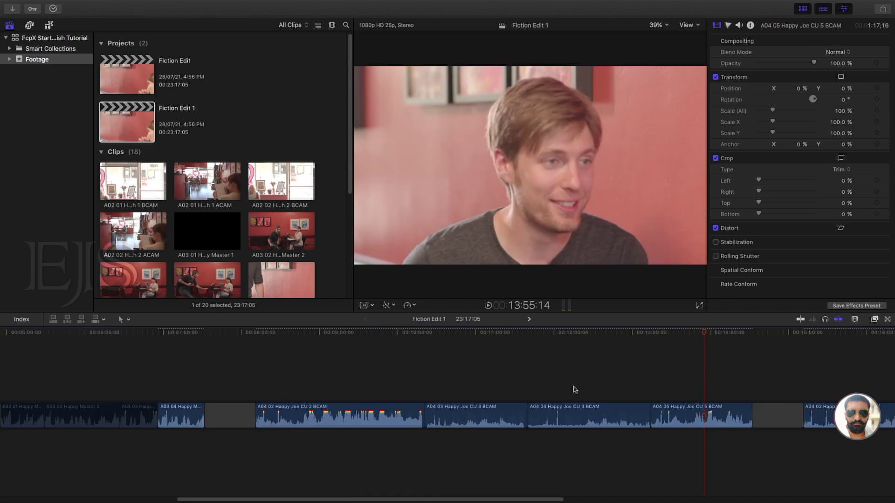
Step: Disable takes 02, 03 and 04 of the A04 close-ups in both the BCAM and ACAM groups, leaving take 05 active
click(588, 363)
drag(588, 363, 359, 443)
key(h)
drag(697, 371, 274, 369)
key(a)
click(400, 332)
drag(401, 334, 819, 333)
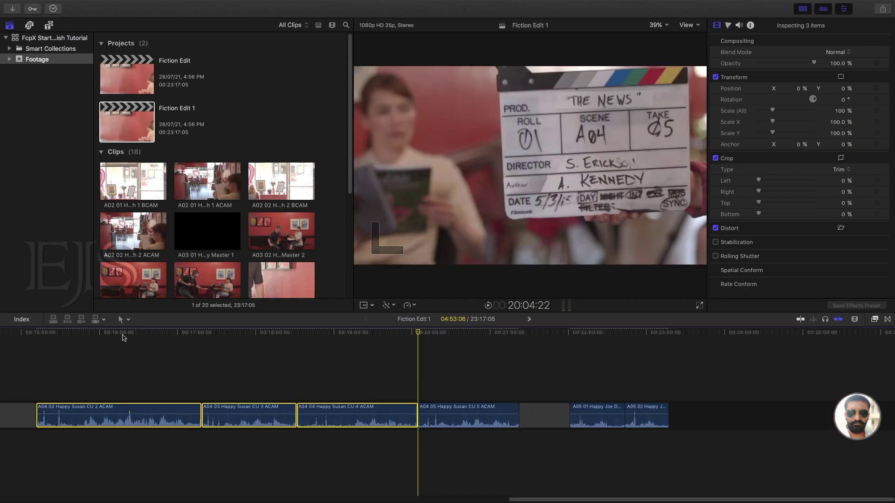
drag(124, 337, 448, 332)
drag(371, 371, 144, 464)
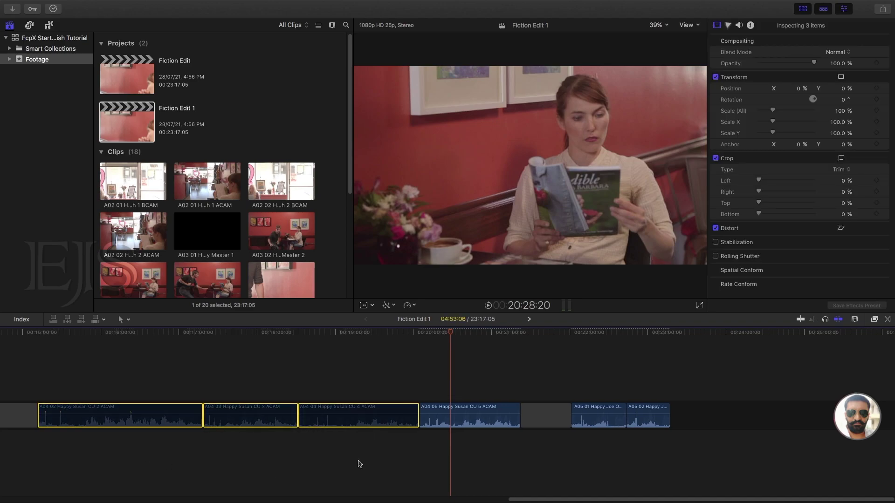
Step: Skim the A05 02 OTS end take and disable the A05 01 OTS end 1 clip
drag(577, 332, 658, 330)
click(592, 424)
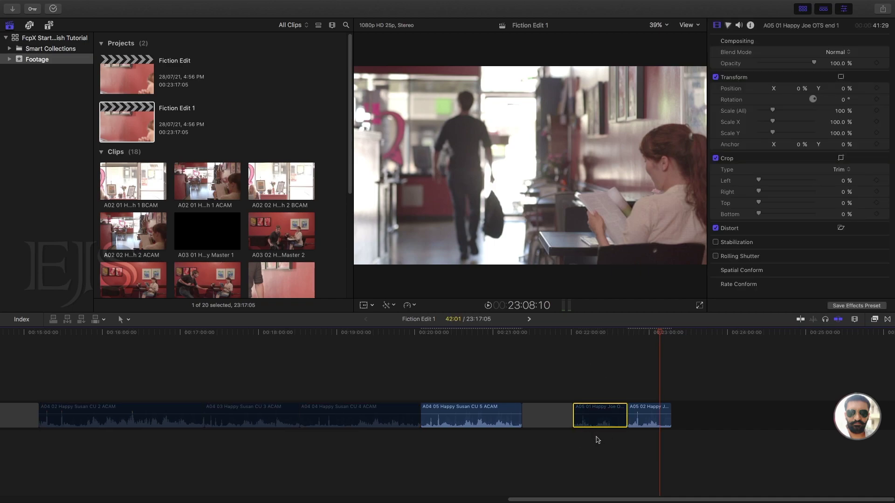
key(super+minus)
key(super+minus)
scroll(505, 387, left, 10)
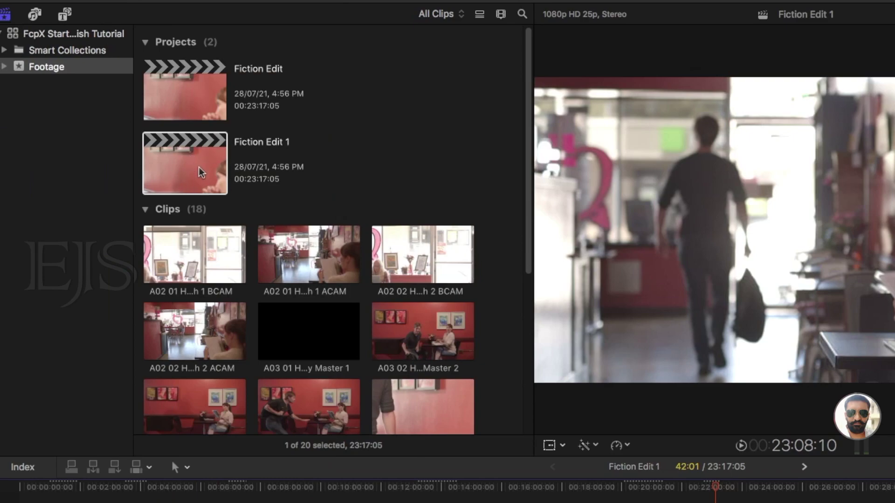
Step: Duplicate the Fiction Edit 1 project and open the copy, Fiction Edit 2
click(197, 168)
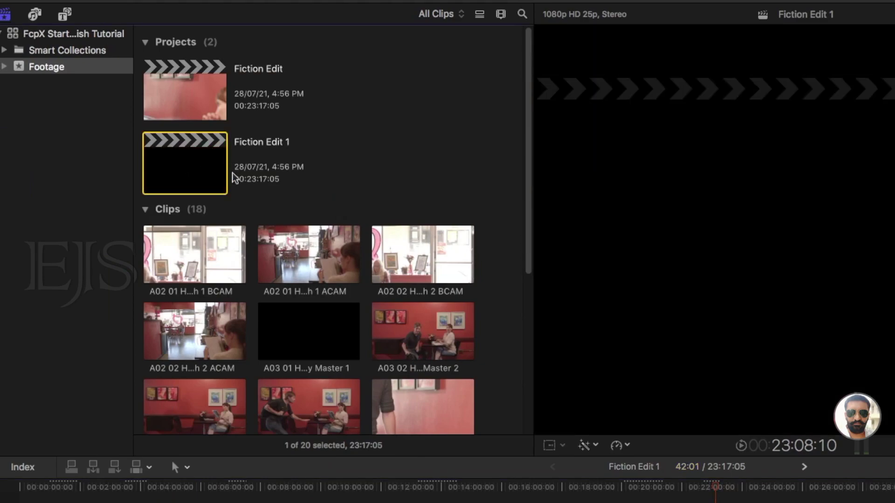
right_click(195, 169)
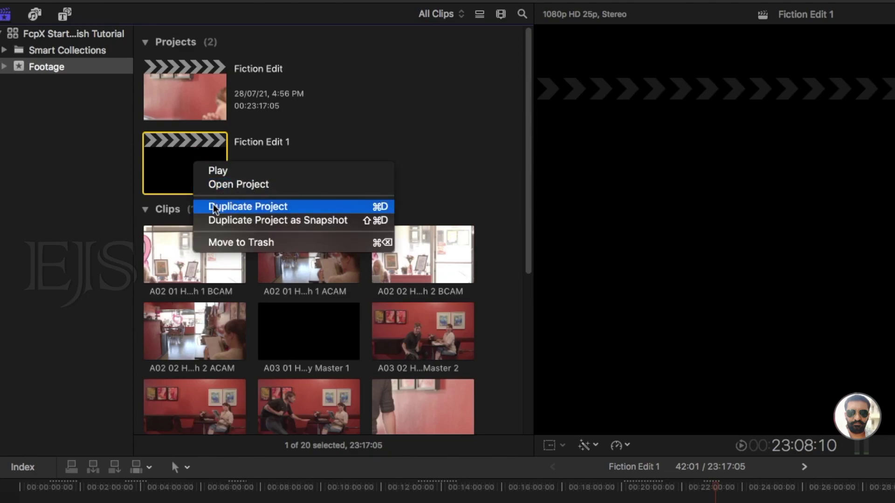
click(249, 207)
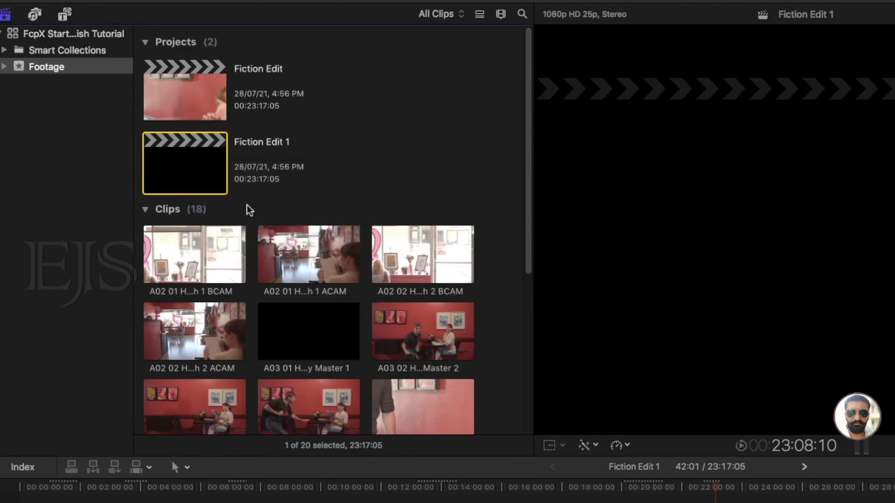
double_click(205, 245)
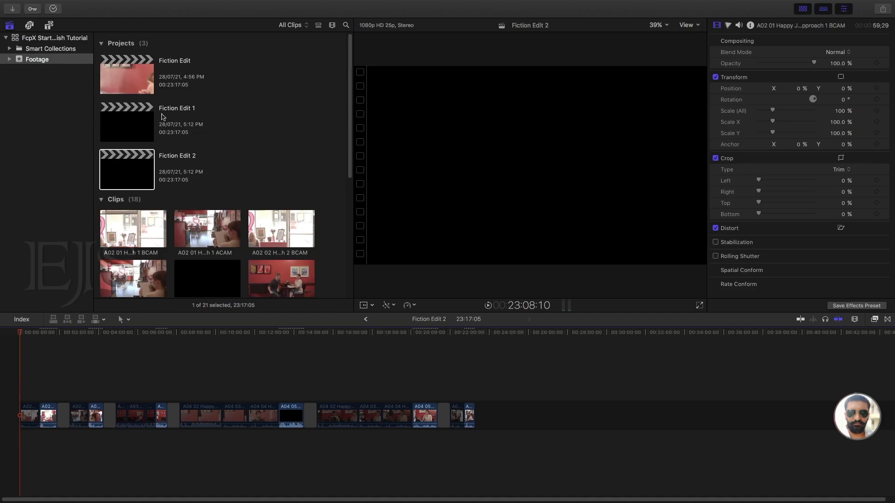
Step: Open Fiction Edit 1 to compare its timeline with the copy, and return to Fiction Edit 2
click(134, 127)
double_click(133, 125)
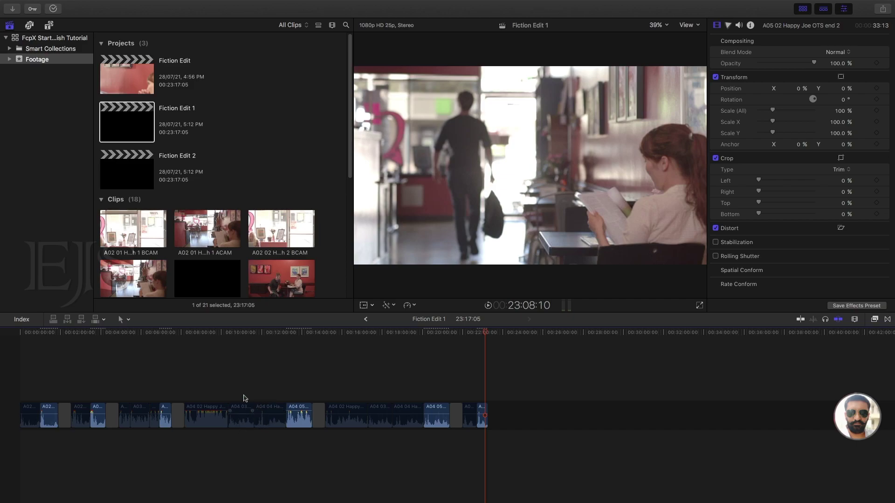
double_click(126, 178)
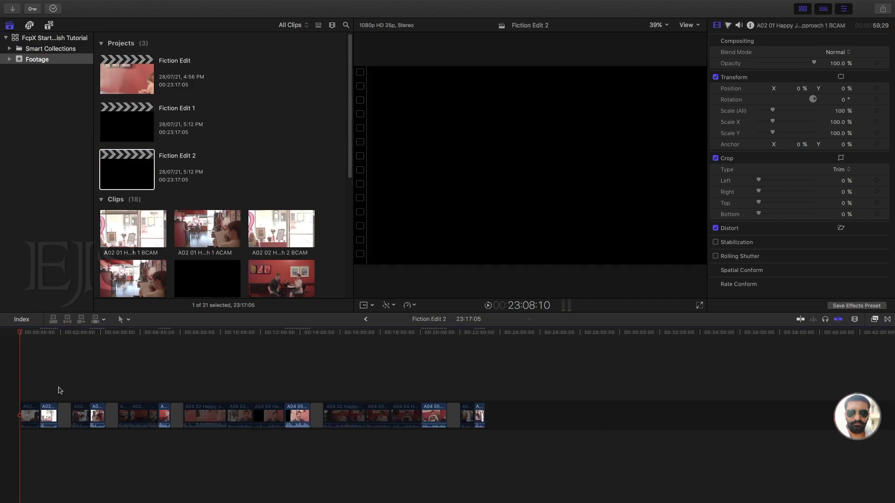
Step: Delete the disabled A02 01 approach takes, BCAM and ACAM, from the Fiction Edit 2 timeline
click(38, 420)
key(super+equal)
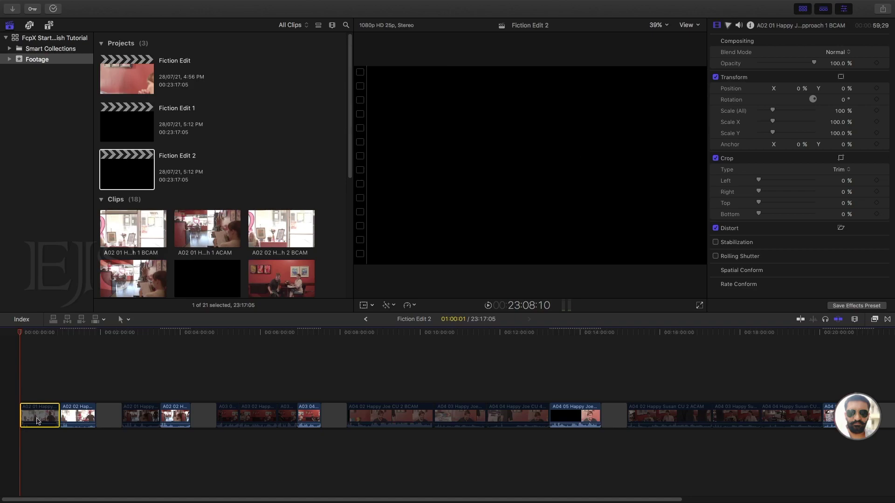
key(Delete)
click(101, 418)
key(Delete)
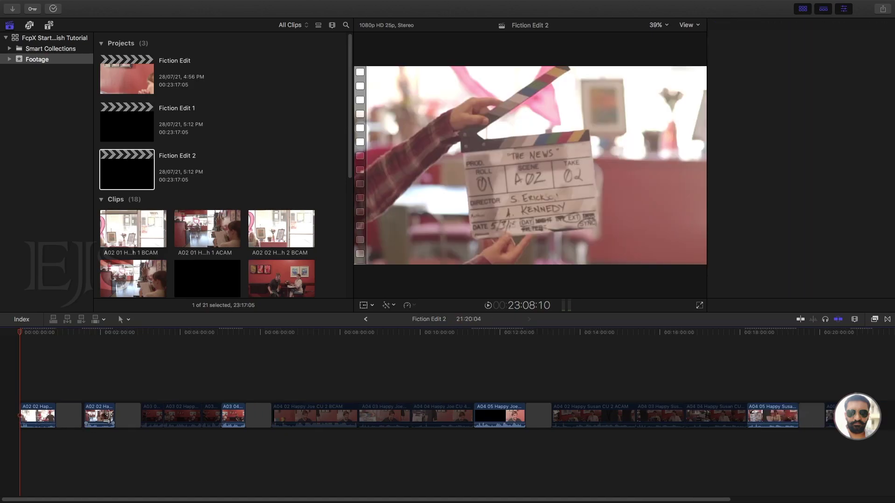
Step: Delete the disabled A03 Master takes 01 to 03 and the A04 CU BCAM takes 02 to 04
drag(153, 383, 204, 434)
key(Delete)
drag(225, 374, 341, 465)
key(Delete)
Step: Delete the disabled A04 CU ACAM takes 02 to 04 and the A05 01 OTS end take
drag(298, 374, 419, 438)
key(Delete)
drag(354, 380, 364, 437)
key(Delete)
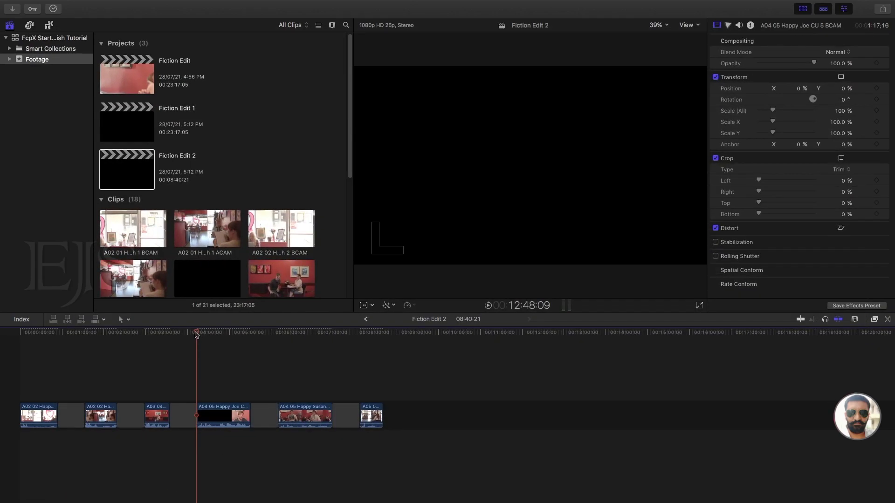
Step: View the start of the Fiction Edit 2 timeline up close and check the slate of the A02 02 MLS approach 2 BCAM clip
click(26, 344)
drag(26, 342, 4, 344)
key(super+equal)
key(super+equal)
key(super+equal)
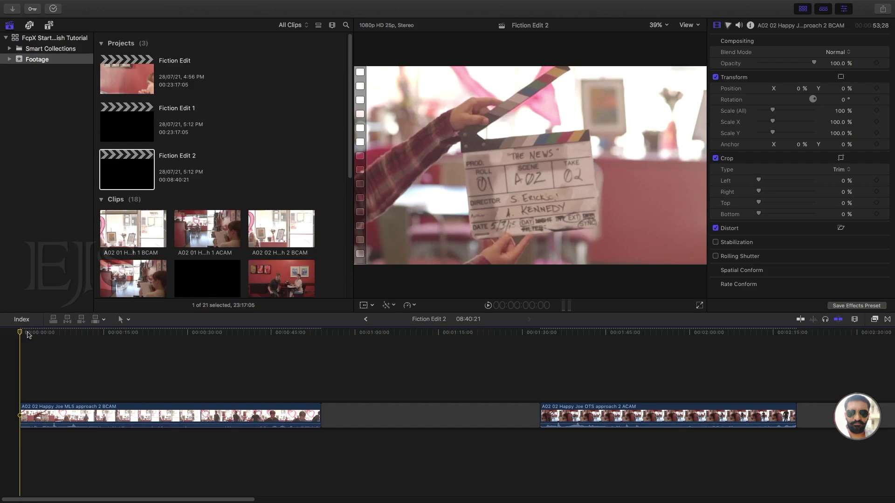
click(48, 332)
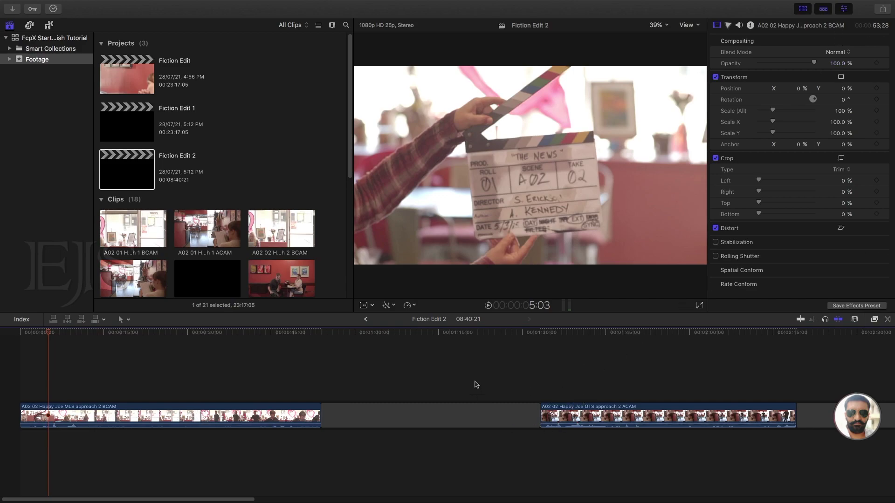
Step: Hide the timeline so the browser and viewer fill the workspace
click(823, 10)
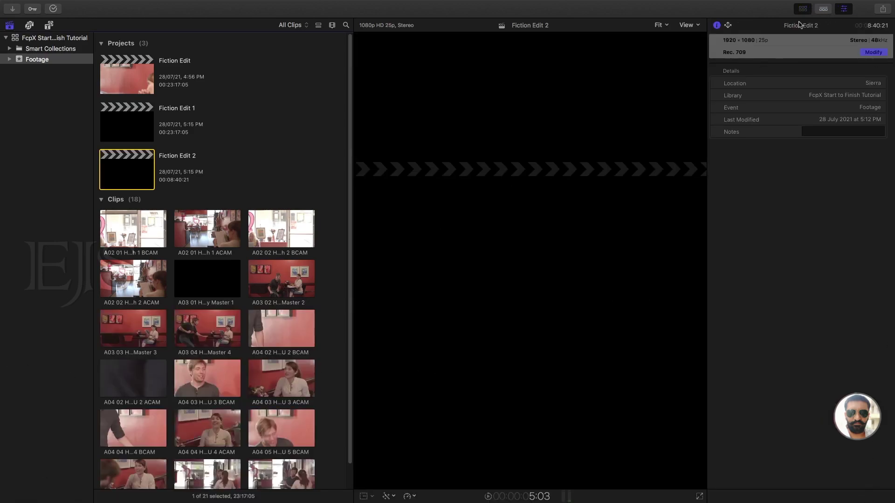
Step: Bring the timeline back and hide the browser and inspector to leave only the viewer and timeline
click(823, 10)
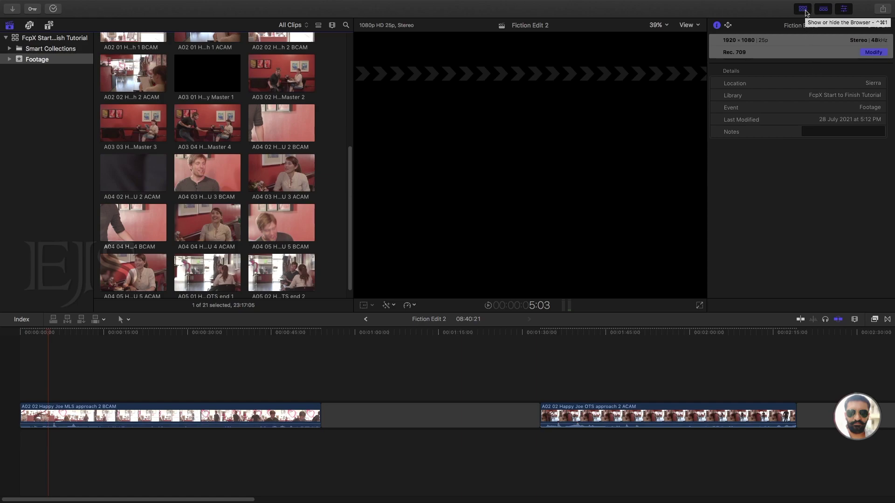
click(802, 9)
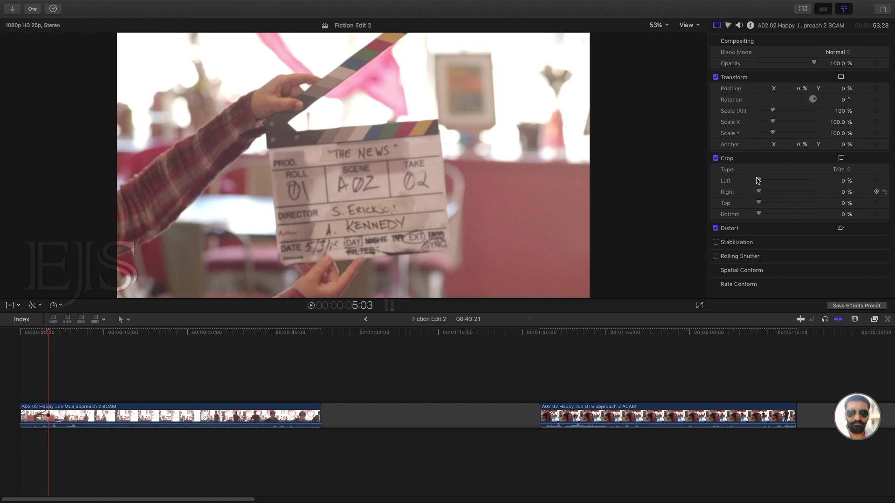
click(844, 9)
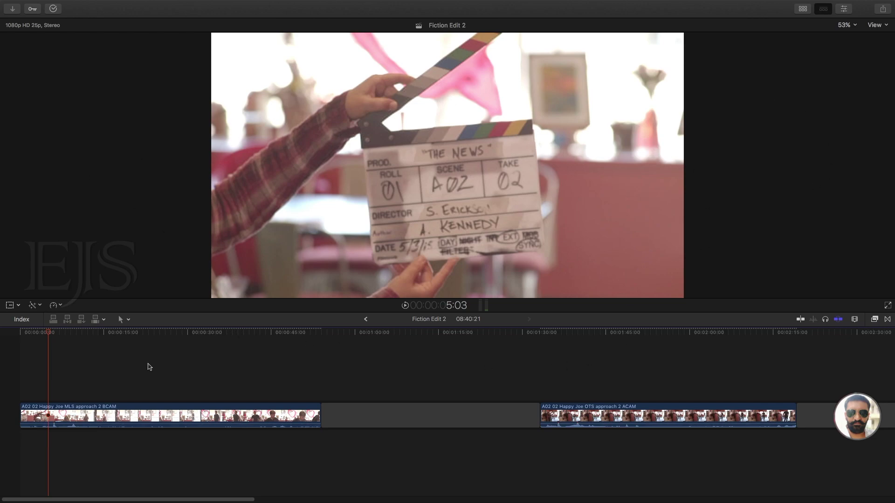
Step: Play the A02 02 MLS approach 2 BCAM clip just after its slate and again from around 45 seconds
click(50, 334)
click(57, 334)
key(space)
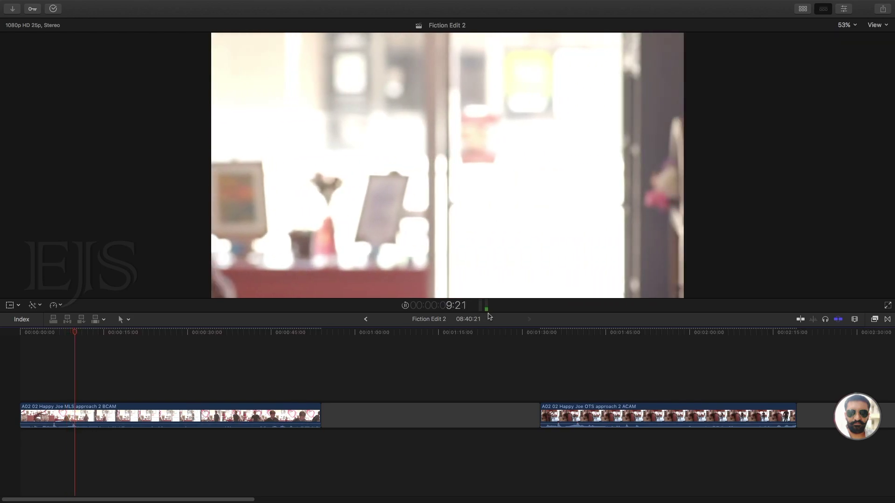
click(276, 334)
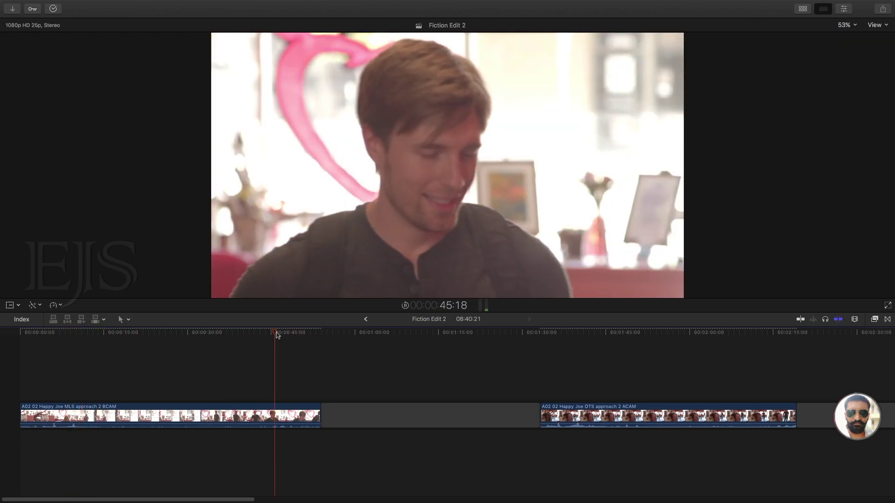
key(space)
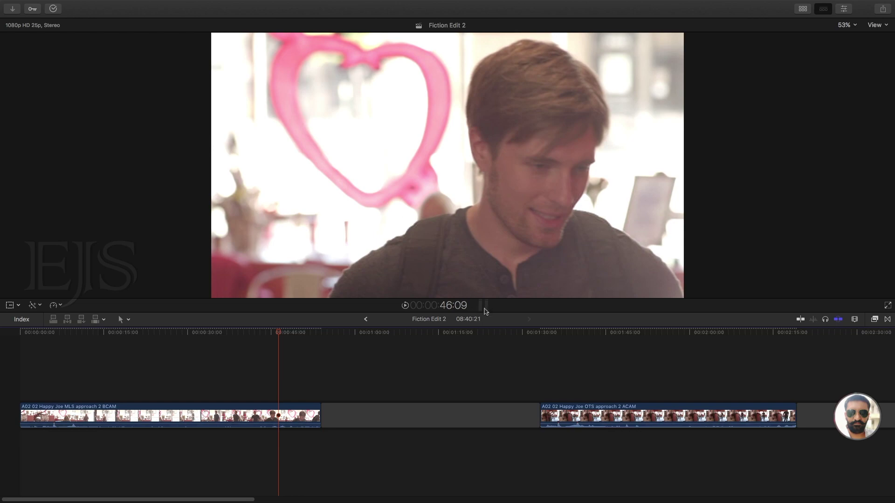
Step: Show the audio meters, widen them slightly, and play the first clip from its slate to watch the levels
click(484, 308)
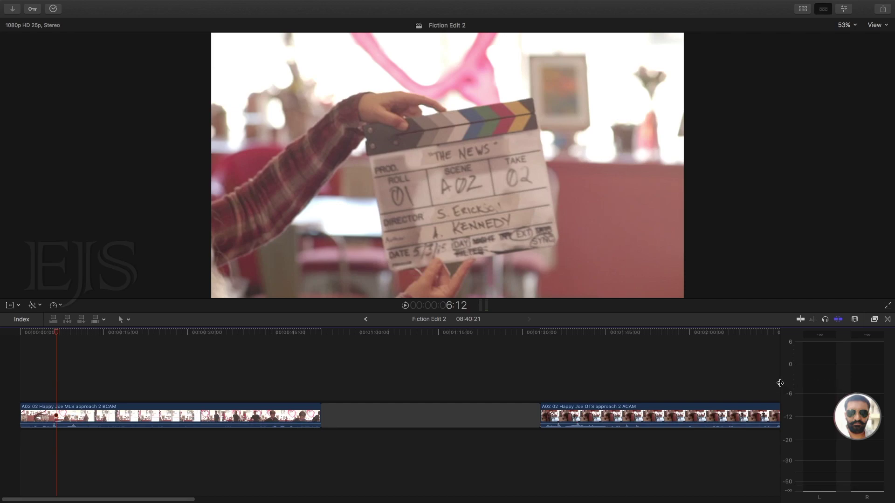
mouse_move(780, 383)
mouse_down()
mouse_move(657, 382)
mouse_move(865, 382)
mouse_move(776, 383)
mouse_up()
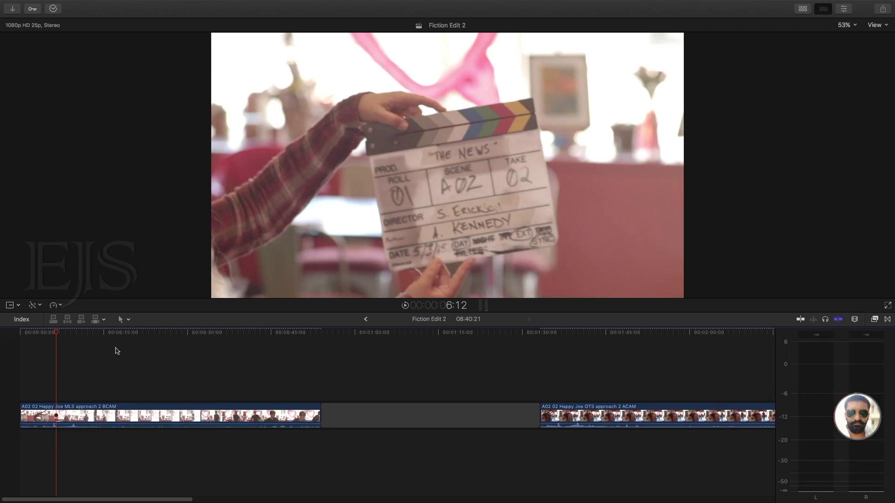
click(52, 334)
key(space)
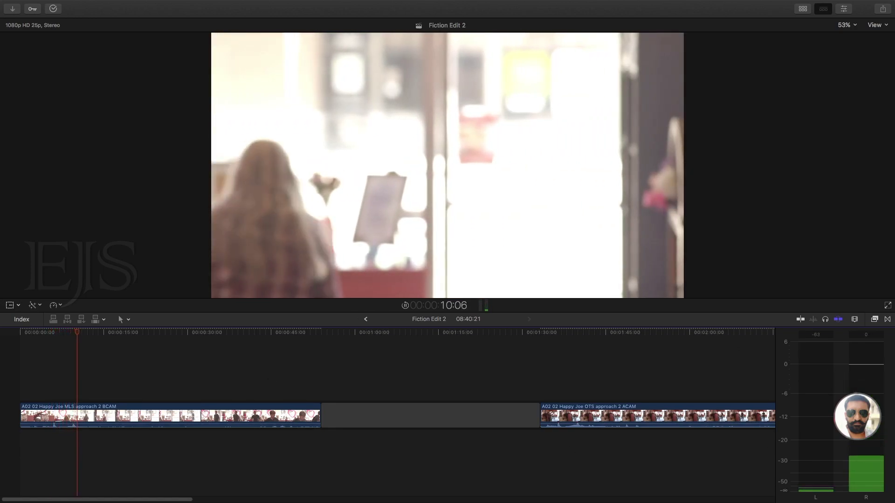
key(space)
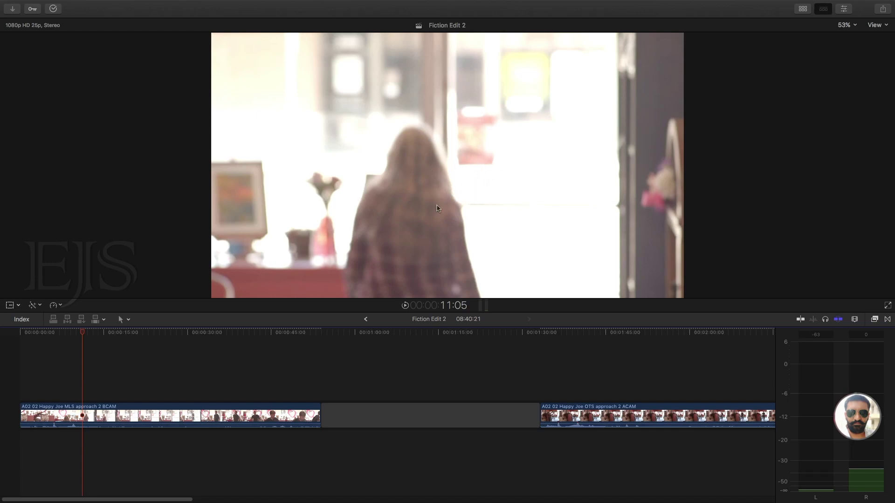
Step: Play through the A02 02 MLS approach 2 BCAM clip and stop at 27:05, where the man passes the window
click(86, 331)
key(space)
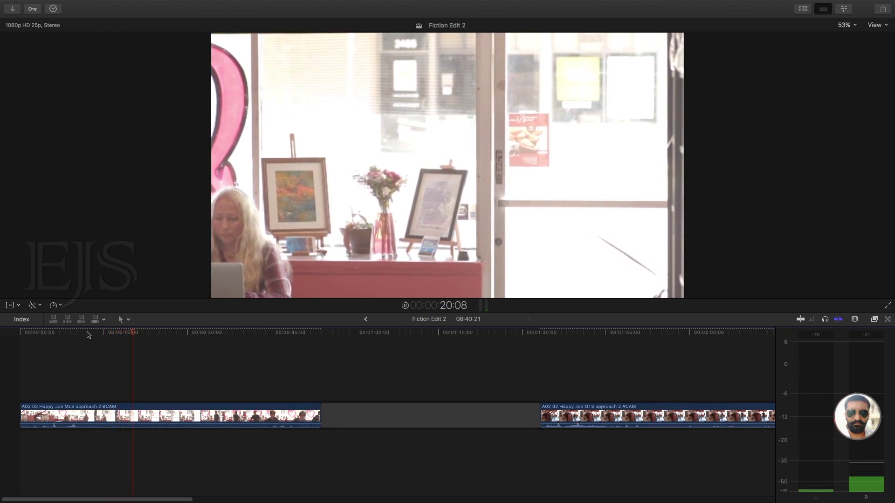
key(space)
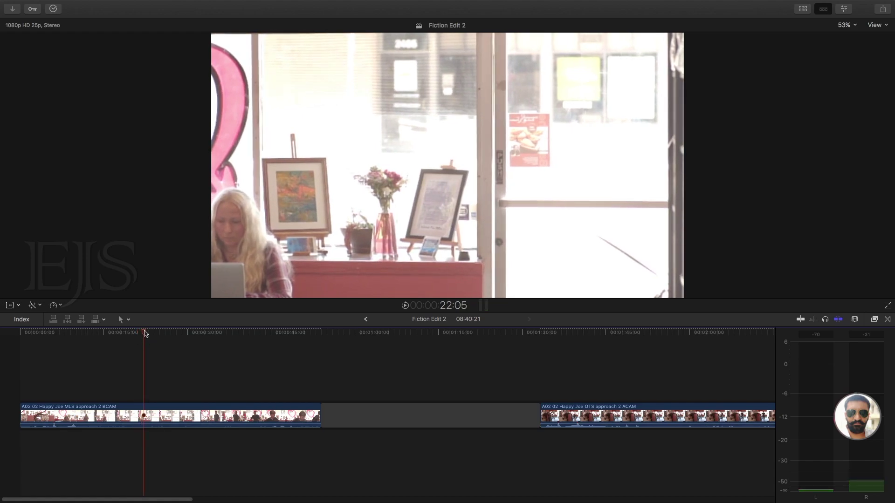
drag(142, 335, 173, 342)
key(space)
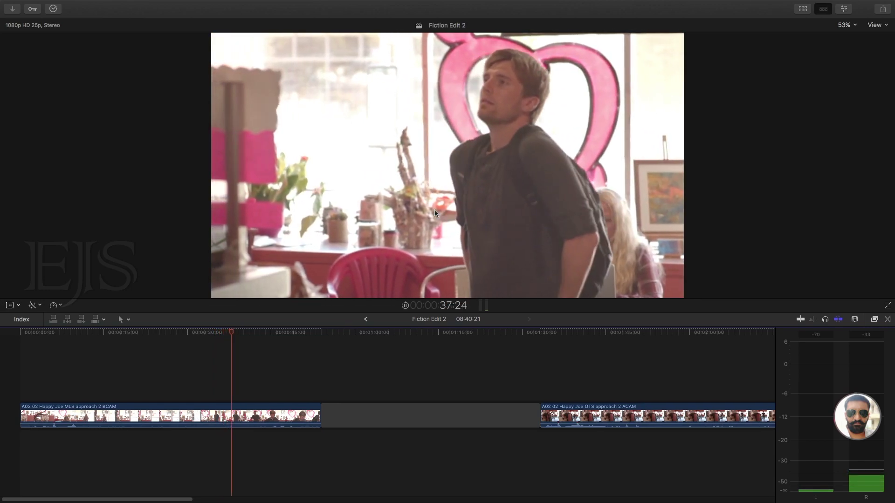
drag(216, 332, 171, 333)
click(134, 333)
key(space)
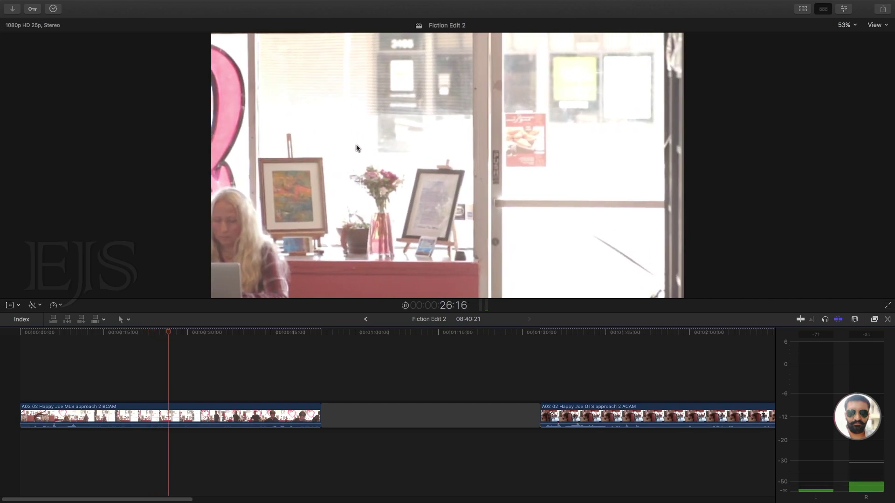
key(space)
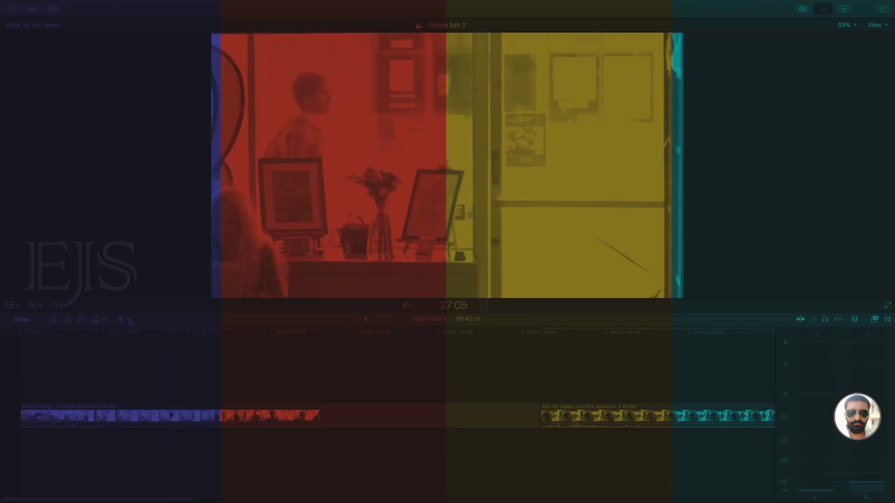
Step: Blade the A02 02 MLS approach 2 BCAM clip at 27:05 and review the footage following the cut
click(129, 320)
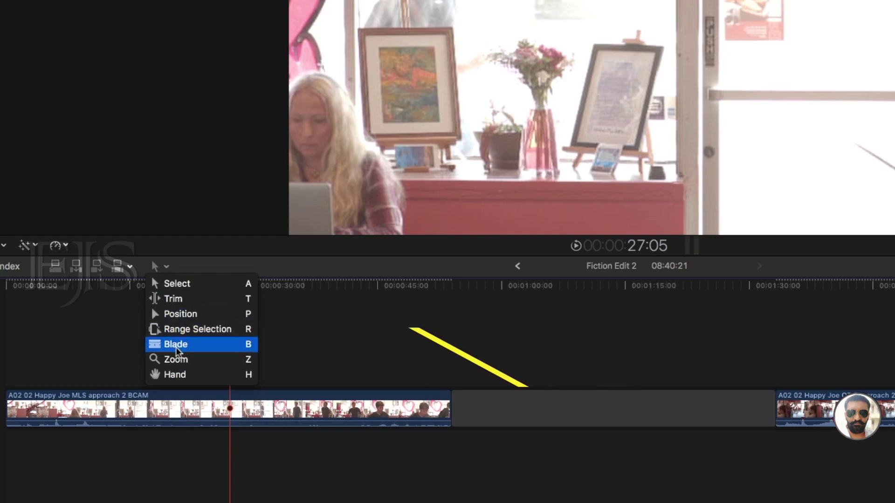
click(247, 345)
click(232, 405)
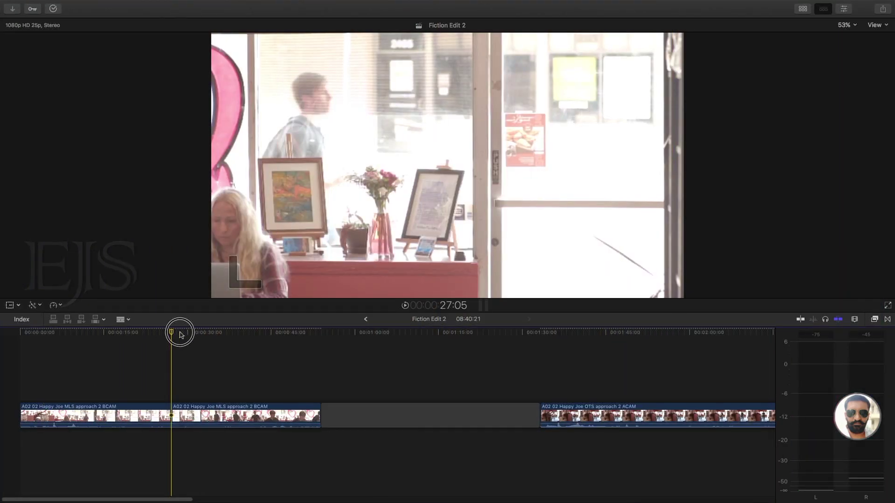
click(283, 286)
drag(206, 335, 177, 334)
key(l)
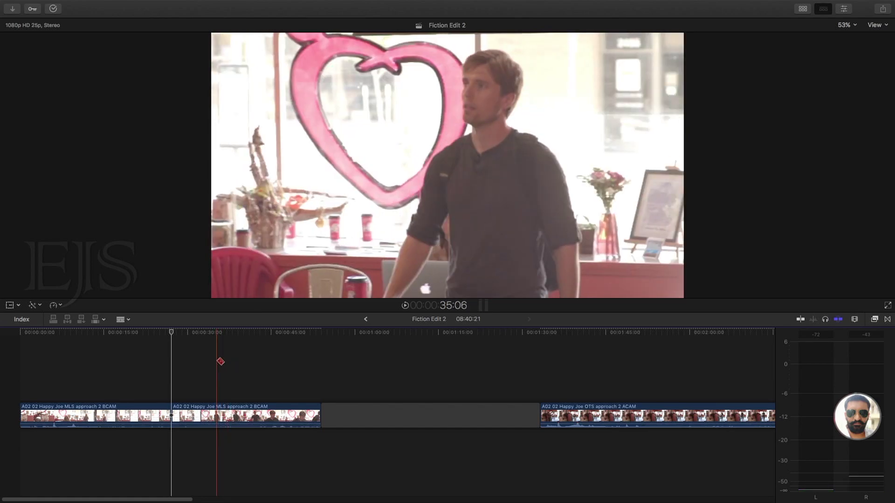
Step: Return to the Select tool and delete the first clip's portion before the 27:05 cut
click(123, 319)
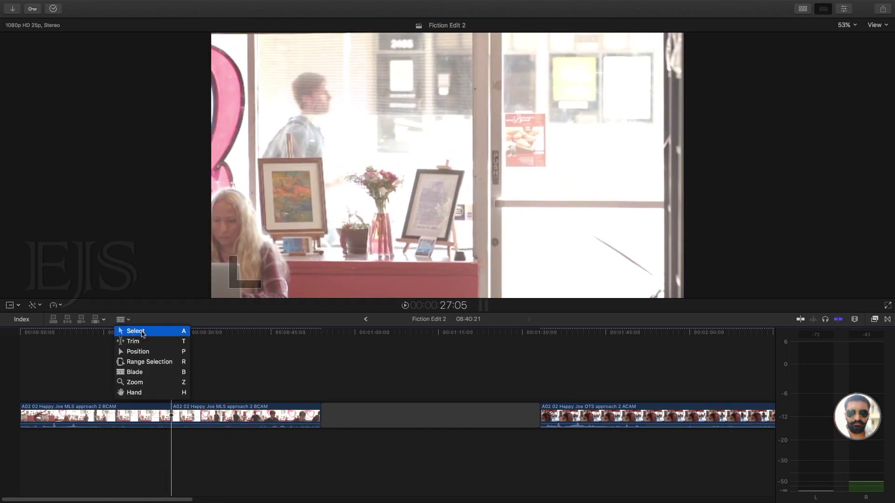
click(142, 334)
click(146, 419)
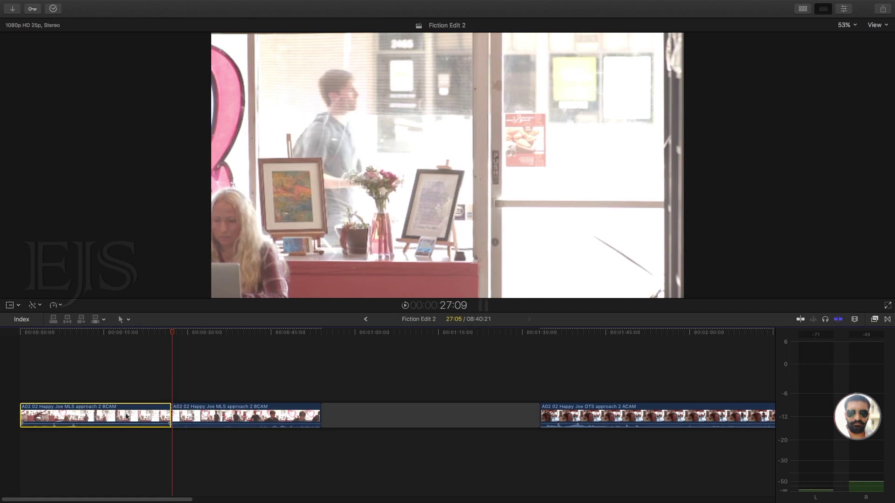
key(Delete)
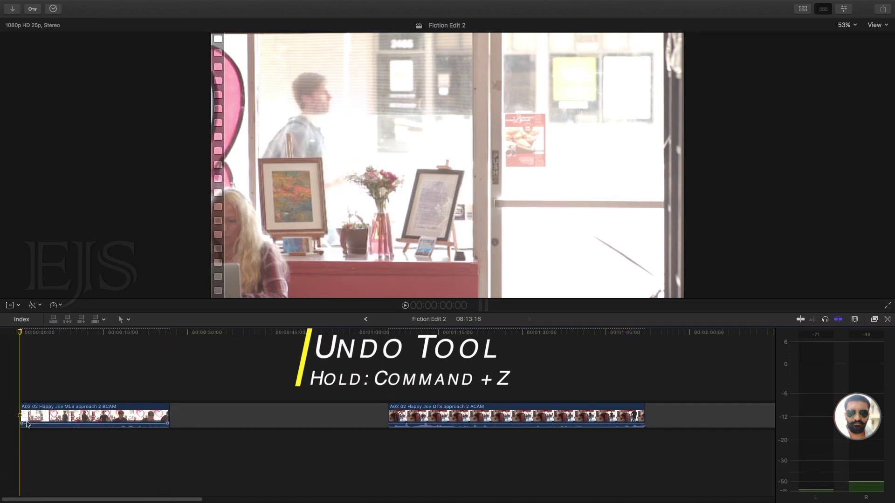
Step: Undo the deletion and the 27:05 cut, and repeat the same cut at the playhead before undoing it
key(super+z)
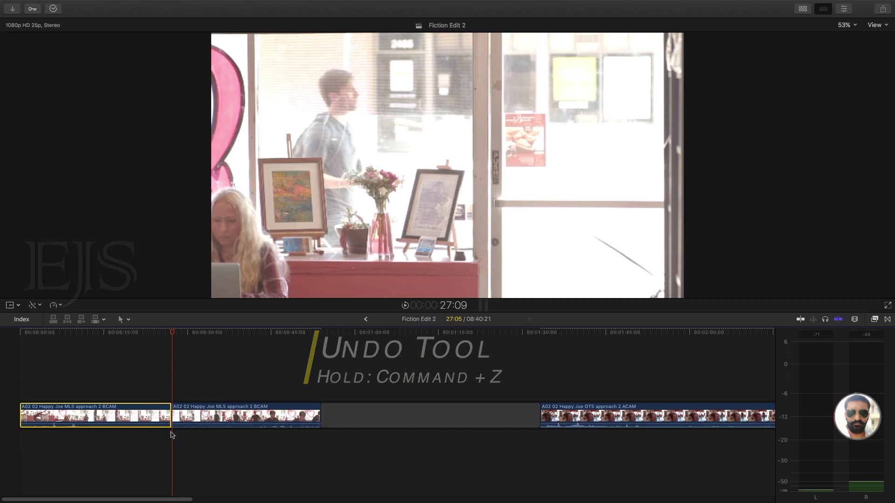
key(super+z)
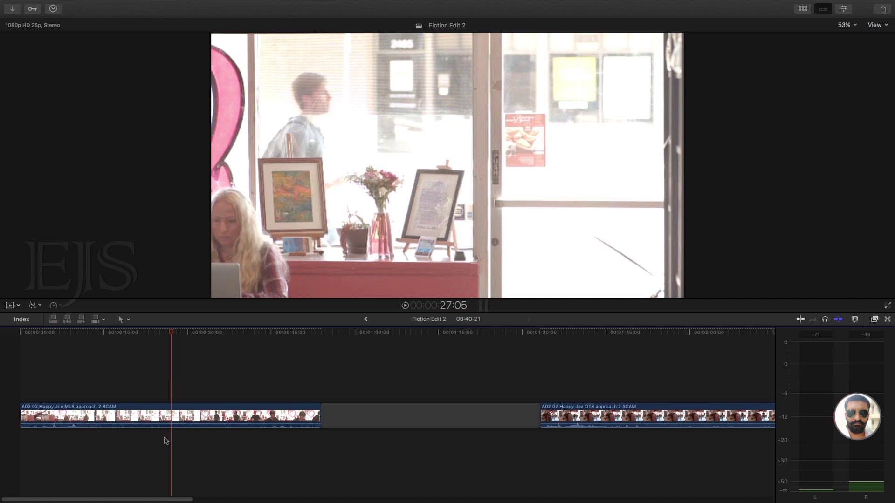
key(super+b)
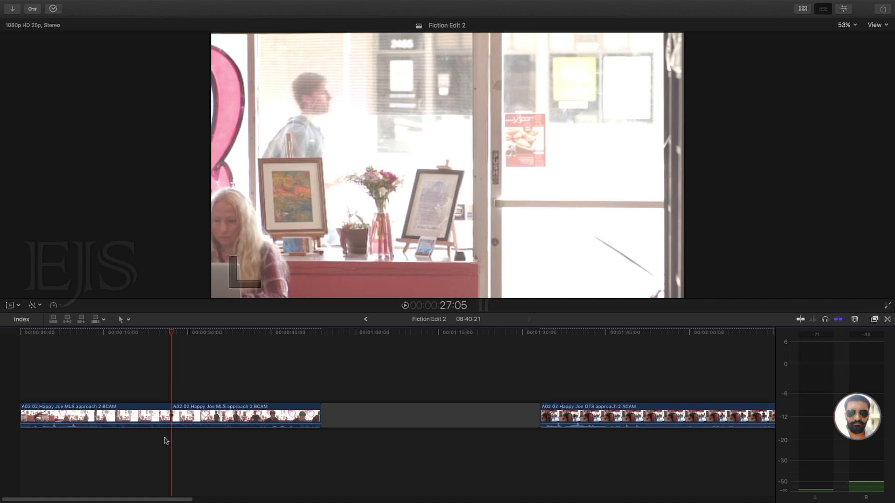
key(super+z)
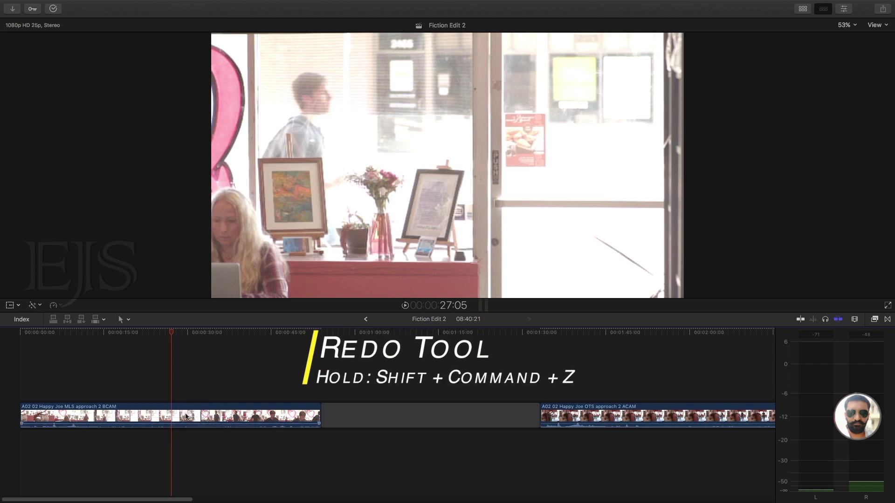
Step: Blade the A02 02 MLS approach 2 BCAM clip at 30:02, undo the cut, and return to the Select tool
drag(186, 330, 187, 333)
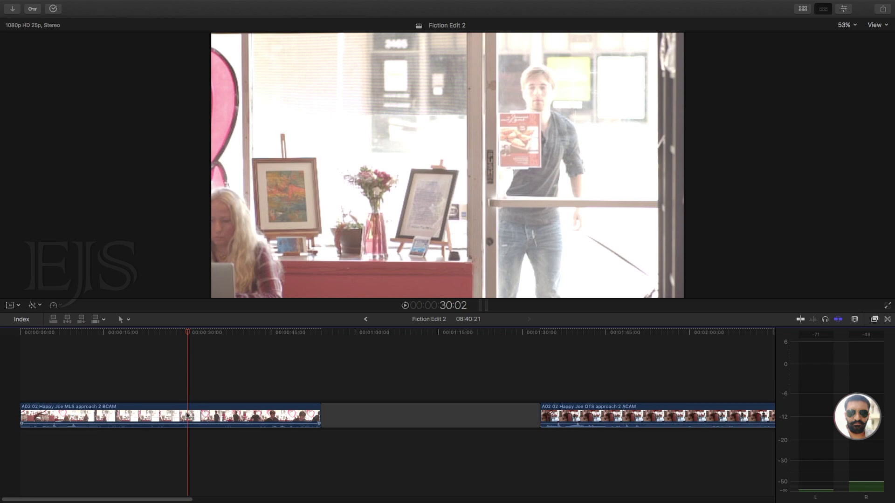
key(b)
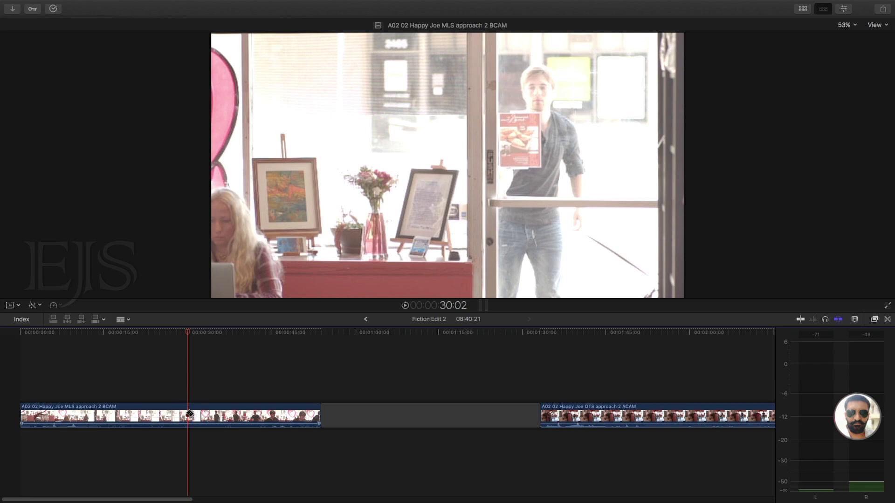
click(189, 413)
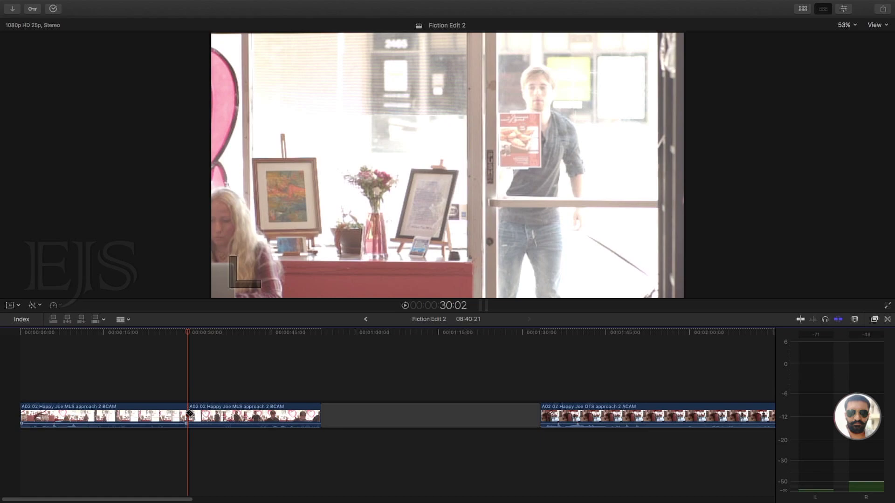
key(super+z)
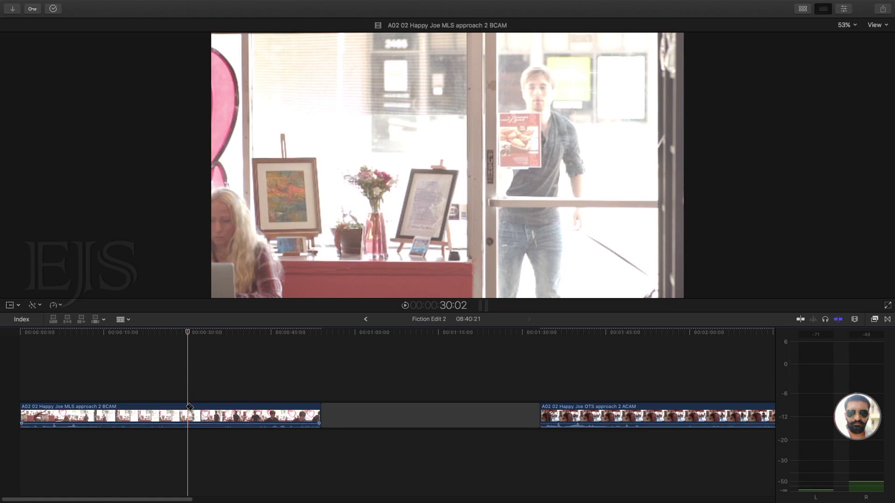
key(a)
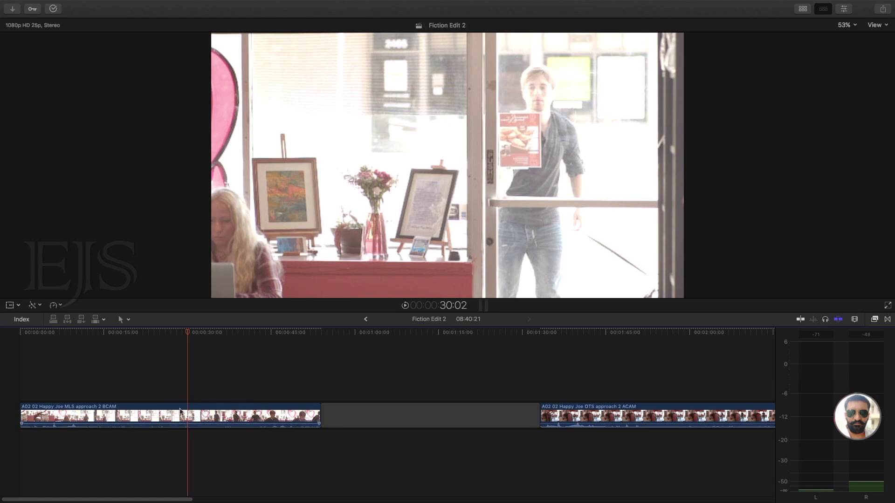
Step: Cut the A02 02 MLS approach 2 BCAM clip at about 27:04 and delete the portion before the cut
key(b)
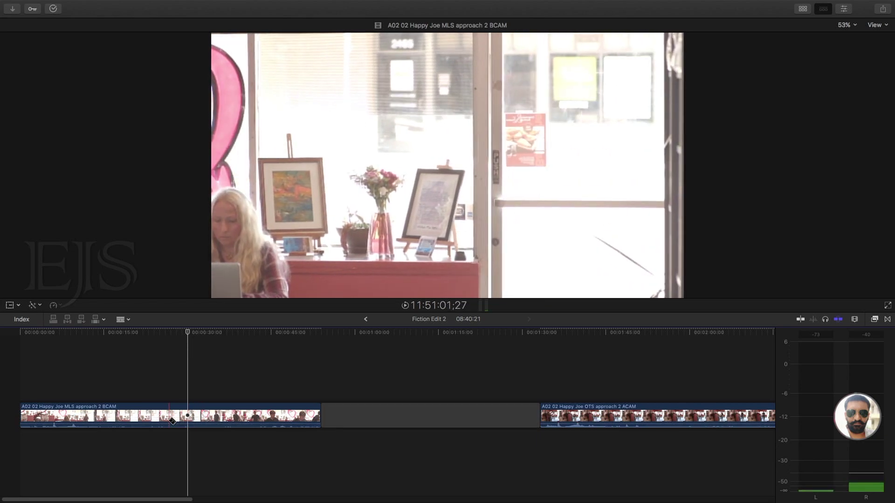
click(172, 419)
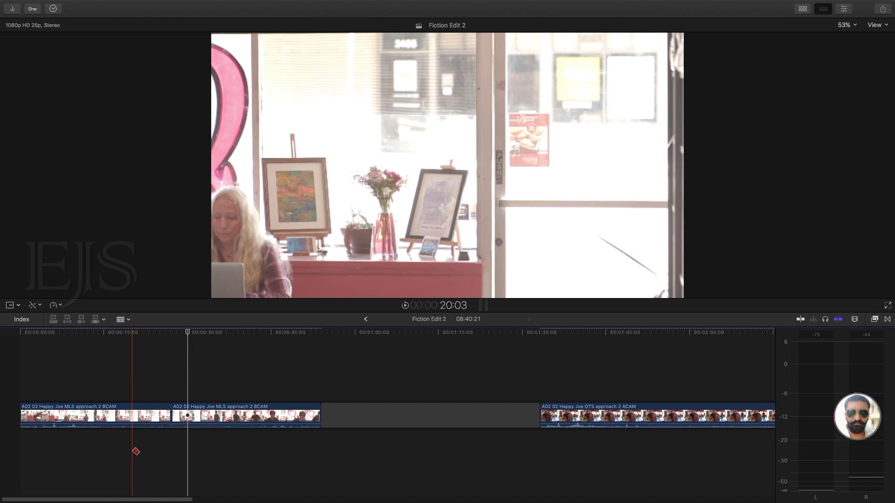
key(a)
click(124, 423)
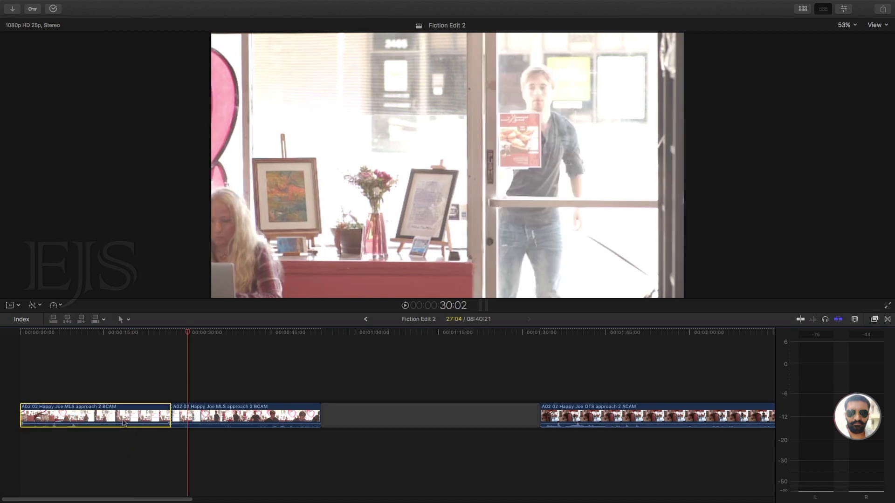
key(Delete)
Step: Review the shortened A02 02 MLS approach 2 BCAM clip and blade it at 19:03
click(27, 333)
drag(27, 340, 122, 339)
drag(122, 336, 127, 337)
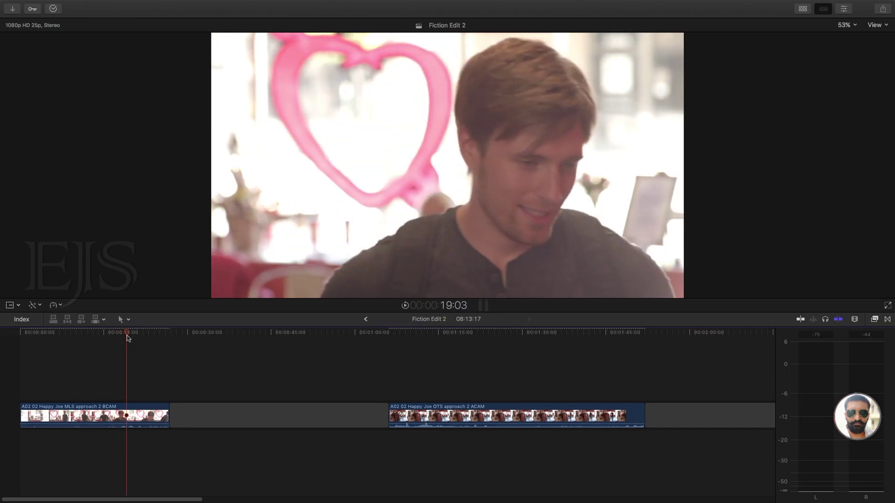
key(b)
click(127, 418)
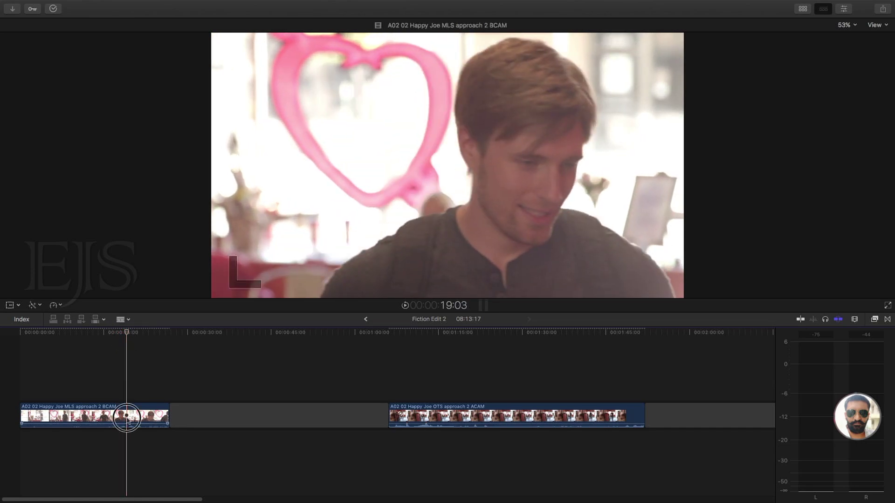
Step: Delete the portion of the A02 02 MLS approach 2 BCAM clip after the 19:03 cut
key(a)
click(151, 416)
key(Delete)
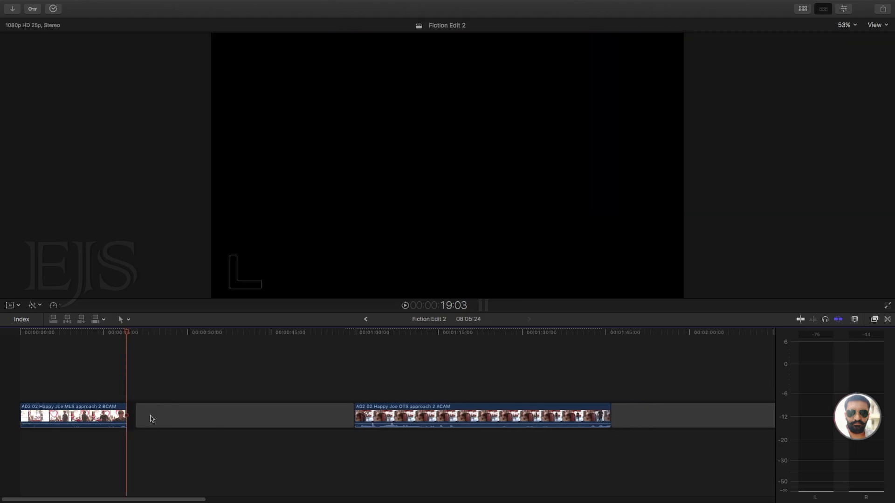
Step: Cut the A02 02 OTS approach 2 ACAM clip at 1:20:10 and delete the portion before the cut
drag(345, 332, 412, 333)
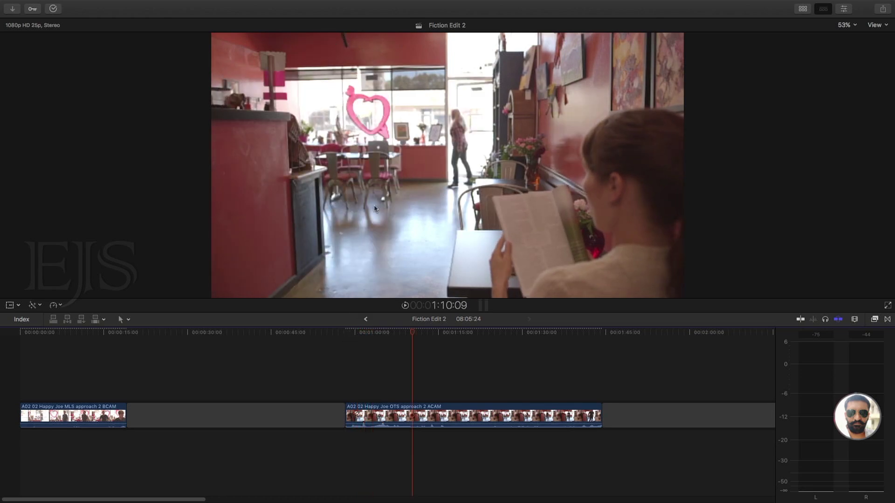
click(414, 333)
drag(414, 333, 469, 338)
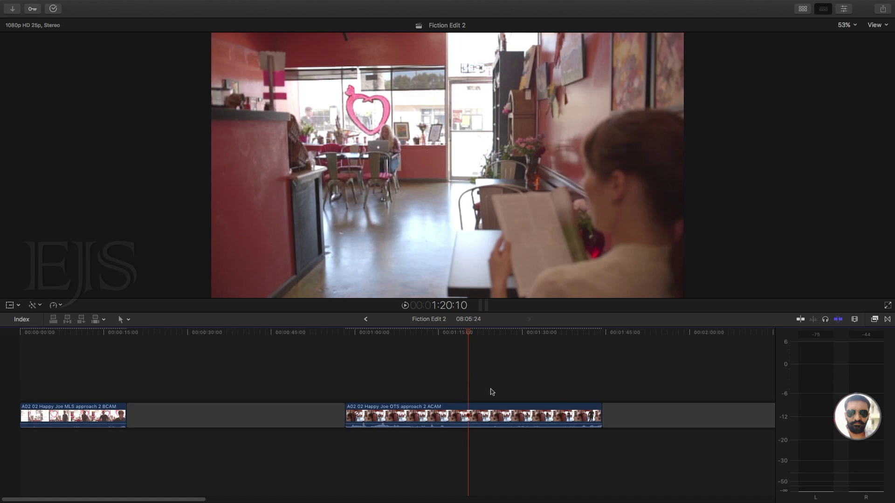
key(b)
click(469, 414)
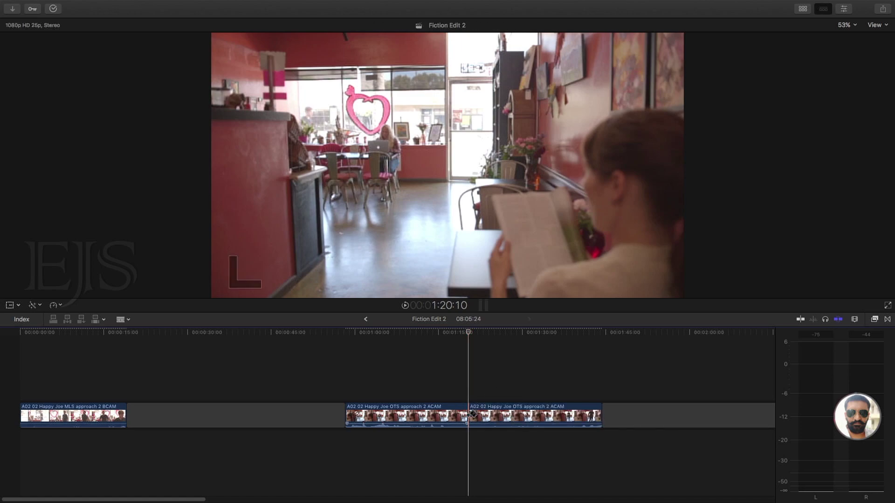
key(a)
click(442, 416)
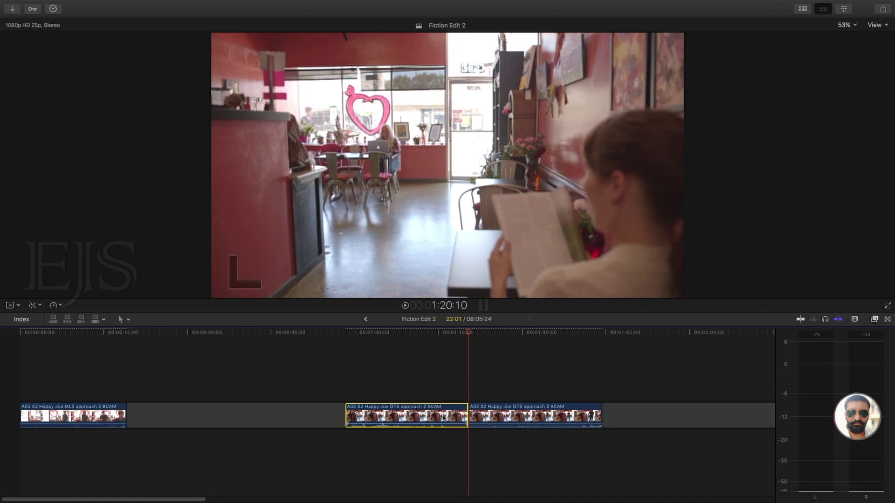
key(Delete)
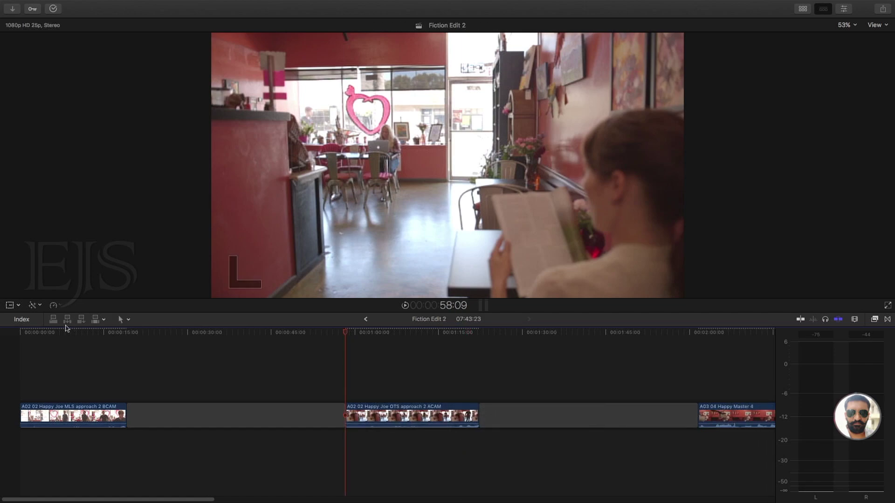
Step: Compare the openings of the trimmed A02 02 MLS and OTS approach 2 clips to judge which should come first
click(41, 333)
click(18, 334)
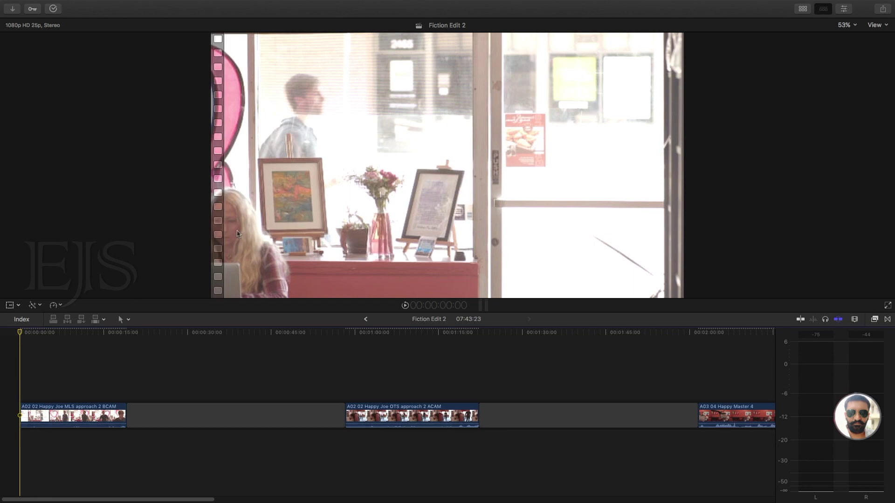
click(345, 333)
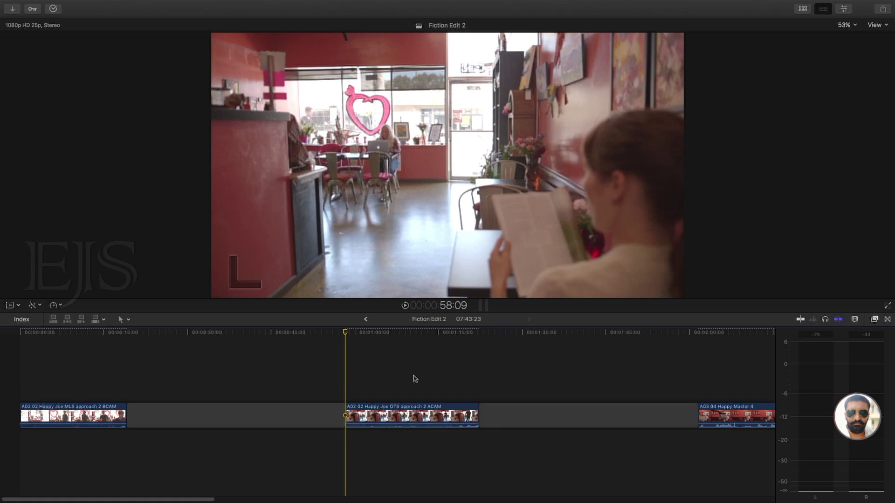
click(34, 332)
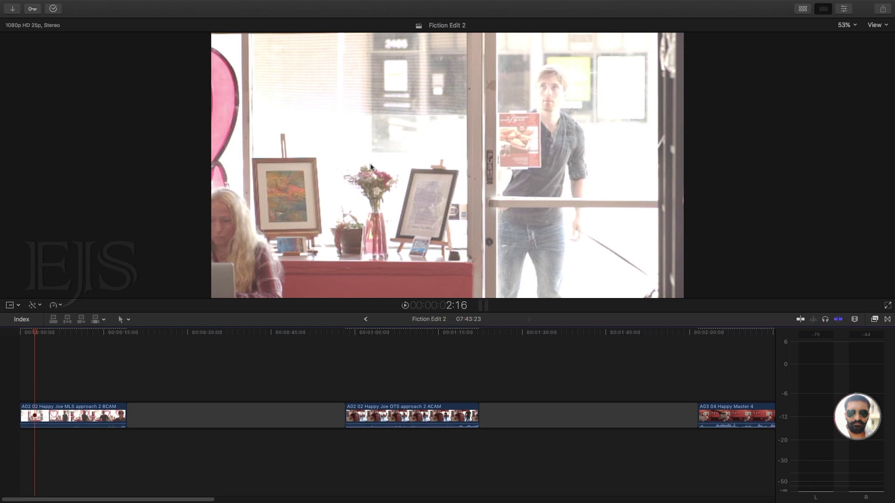
click(42, 332)
drag(42, 333, 51, 333)
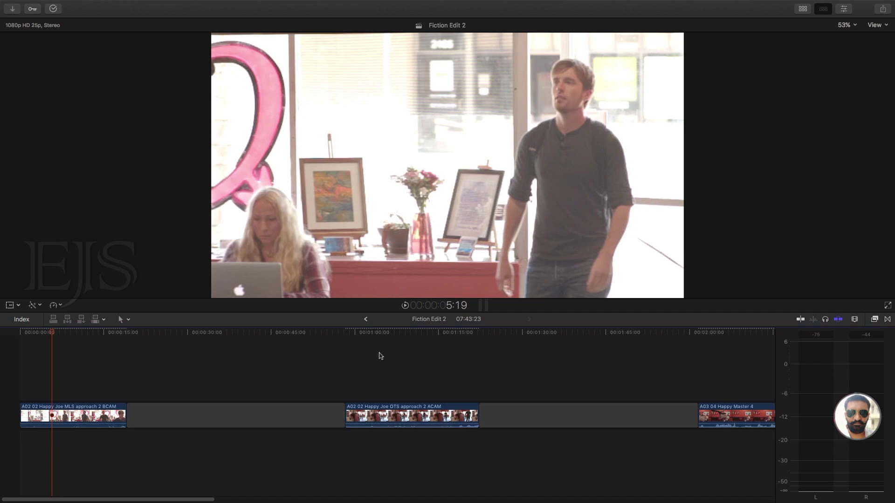
click(361, 354)
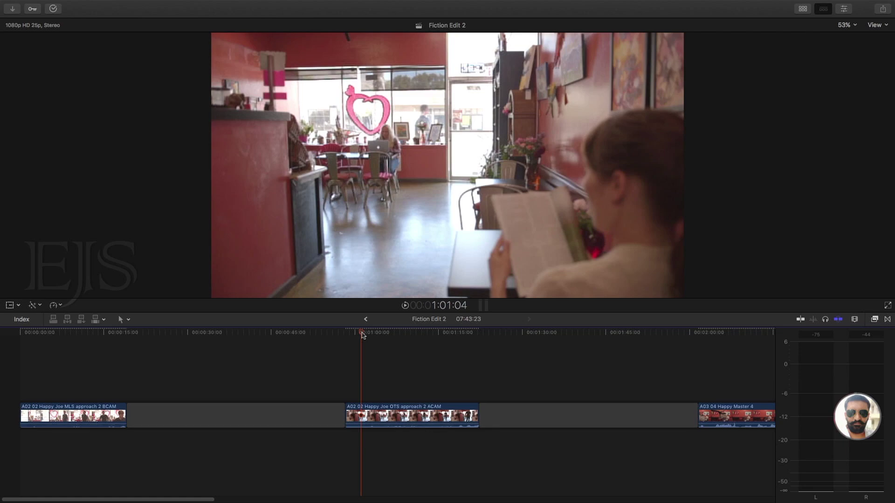
Step: Move the A02 02 OTS approach 2 ACAM clip to the start of the timeline, ahead of the MLS clip, and play it
drag(405, 418, 47, 421)
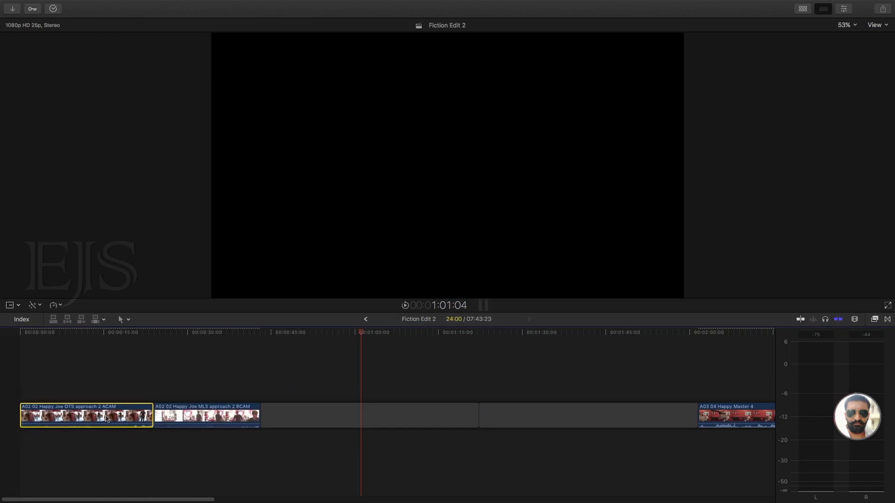
click(20, 352)
key(space)
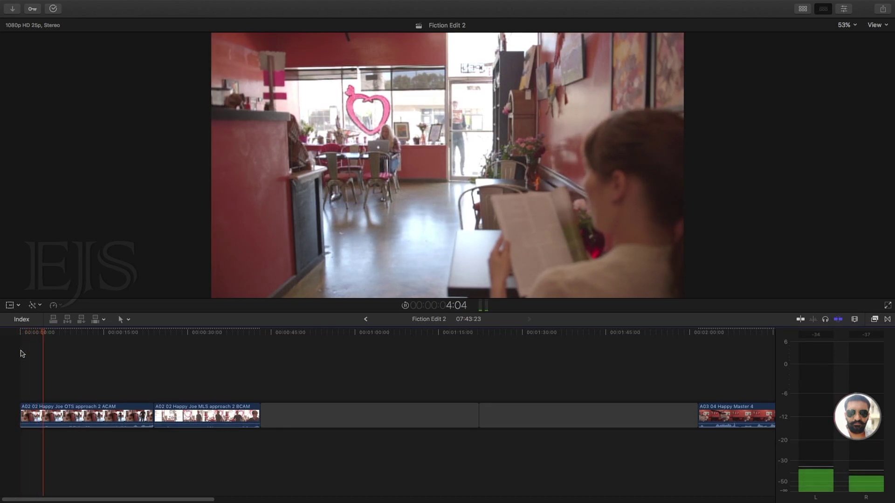
Step: Trim the end of the A02 02 OTS approach 2 ACAM clip back to 21:03
drag(53, 330, 137, 329)
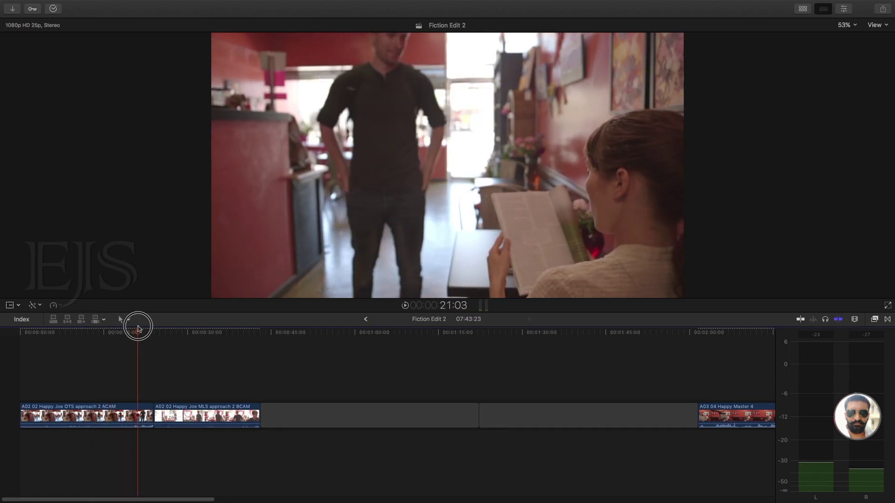
drag(151, 410, 137, 411)
drag(139, 333, 149, 379)
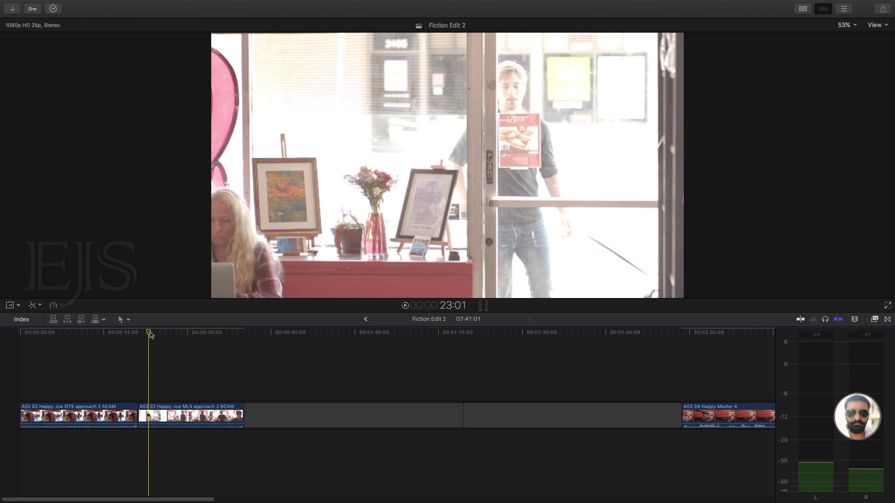
Step: Review the man's entrance through the door in the OTS clip and the same action early in the MLS clip
key(Home)
key(super+equal)
click(255, 332)
drag(255, 332, 324, 332)
drag(51, 331, 100, 336)
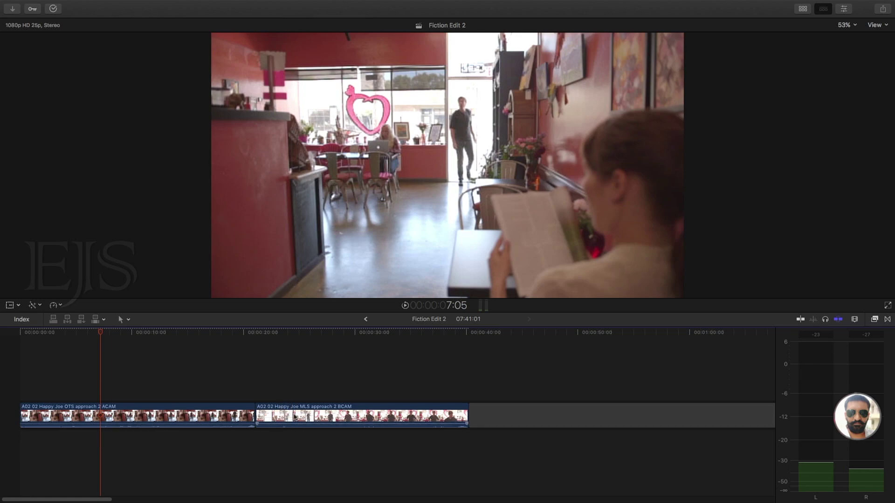
drag(99, 333, 6, 335)
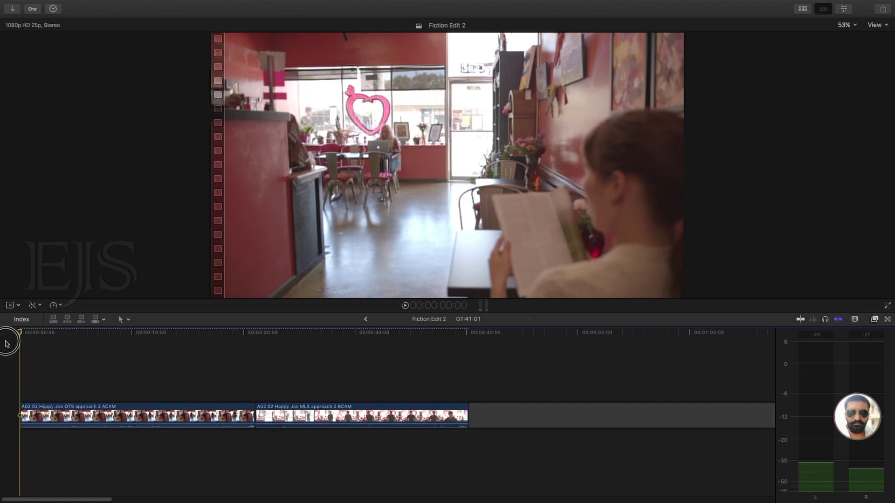
key(space)
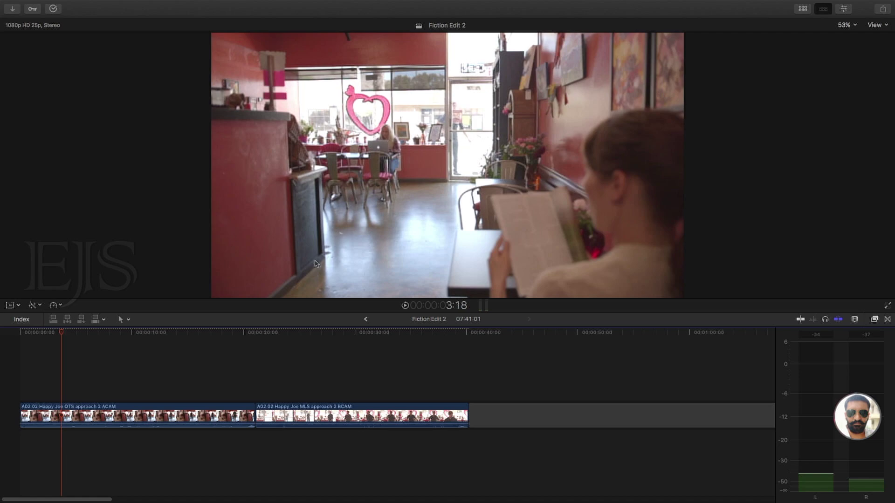
key(space)
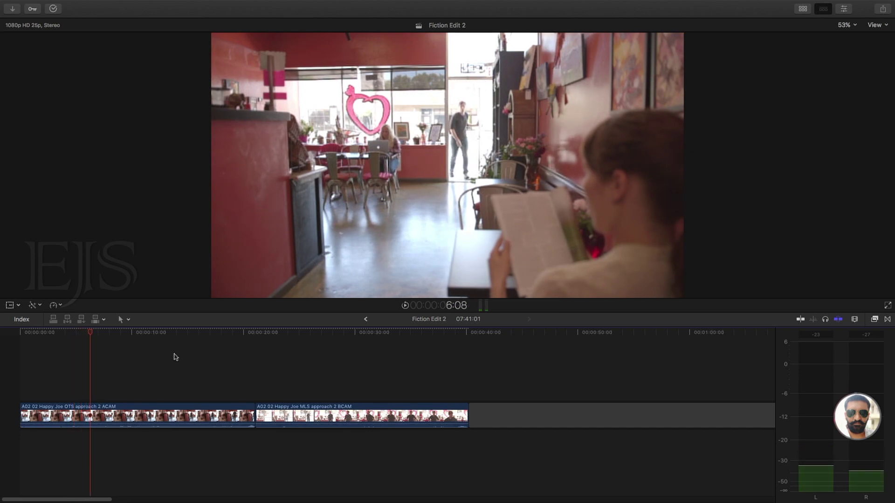
key(space)
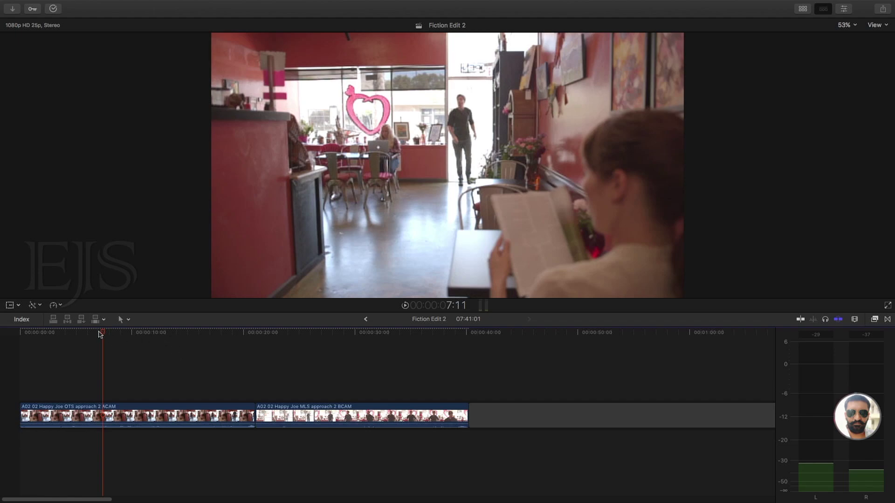
drag(102, 335, 65, 335)
key(space)
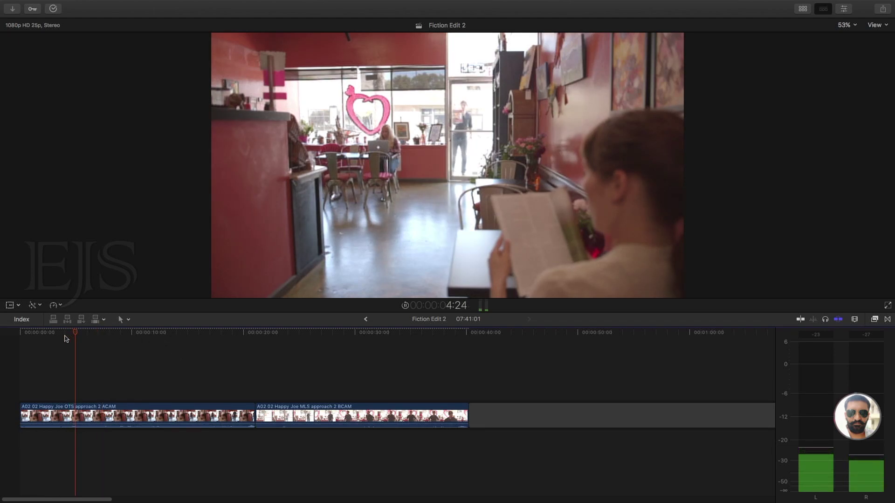
click(256, 334)
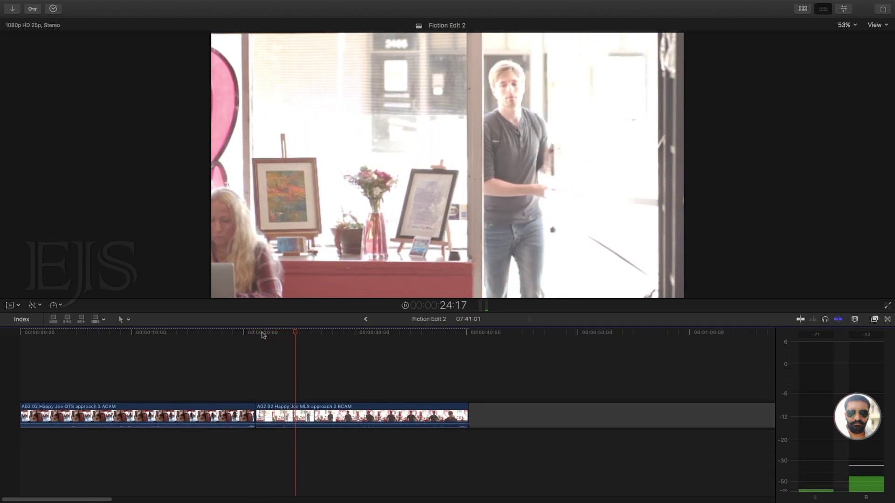
key(space)
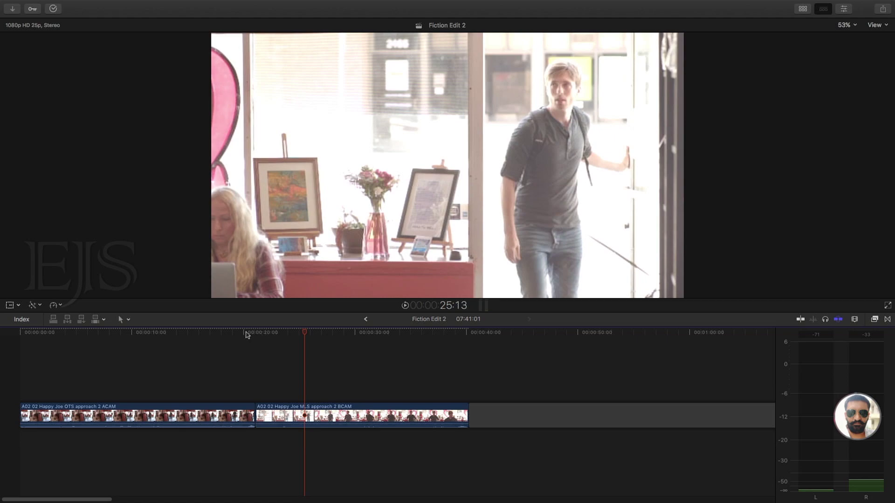
Step: Blade the A02 02 OTS approach 2 ACAM clip at 5:09, as the door opens, and select the portion after the cut
drag(89, 333, 65, 343)
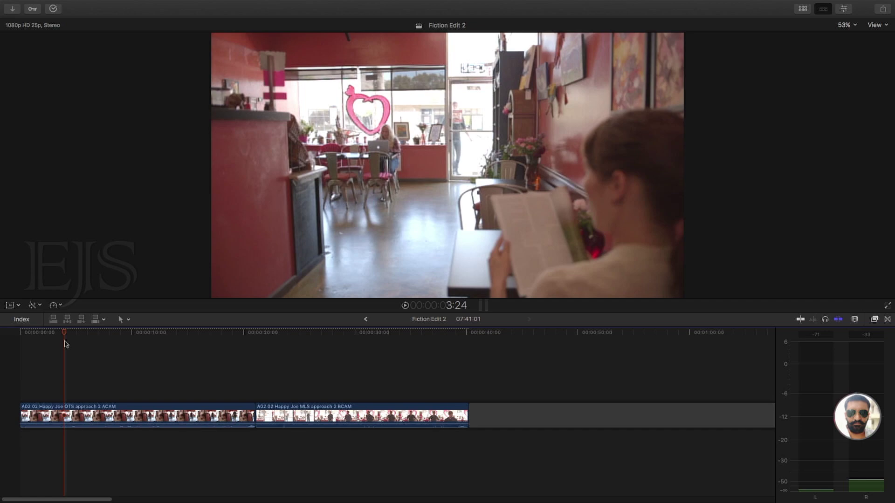
drag(64, 336, 56, 336)
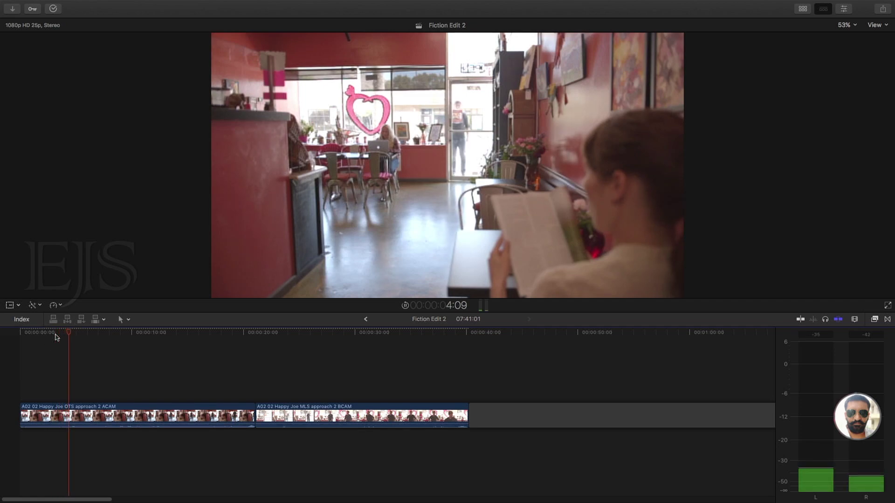
key(space)
key(space)
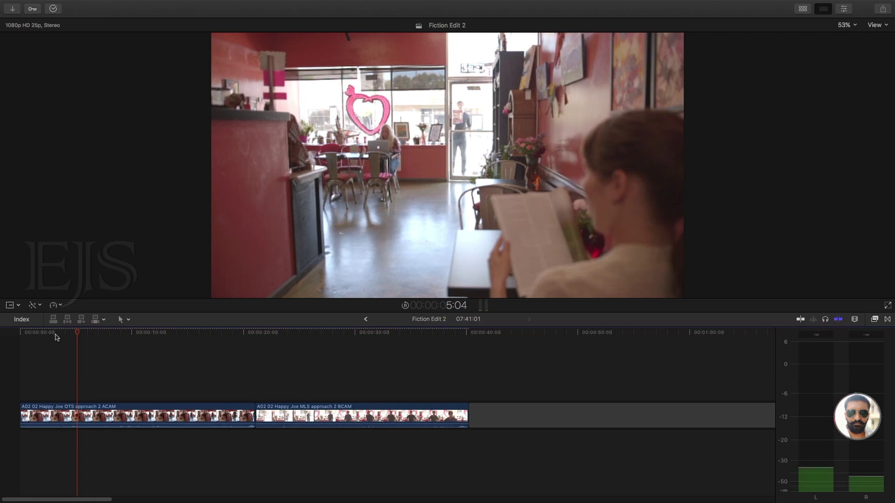
key(space)
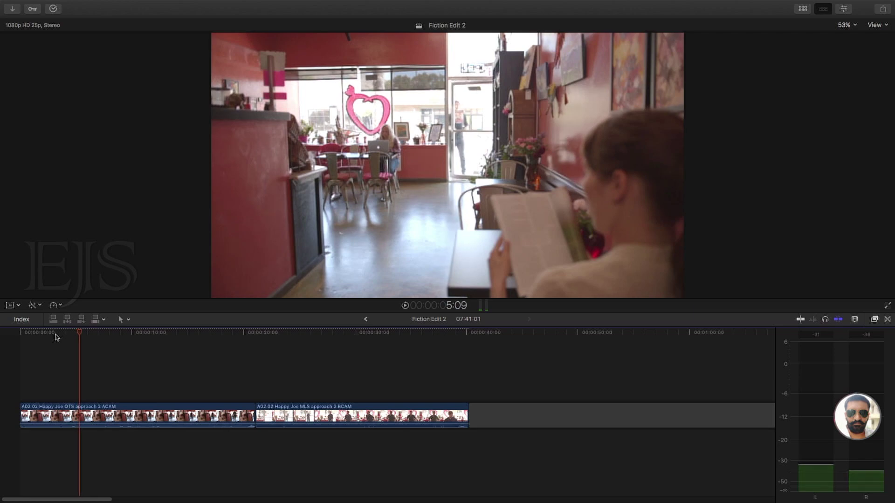
click(81, 415)
key(b)
click(80, 415)
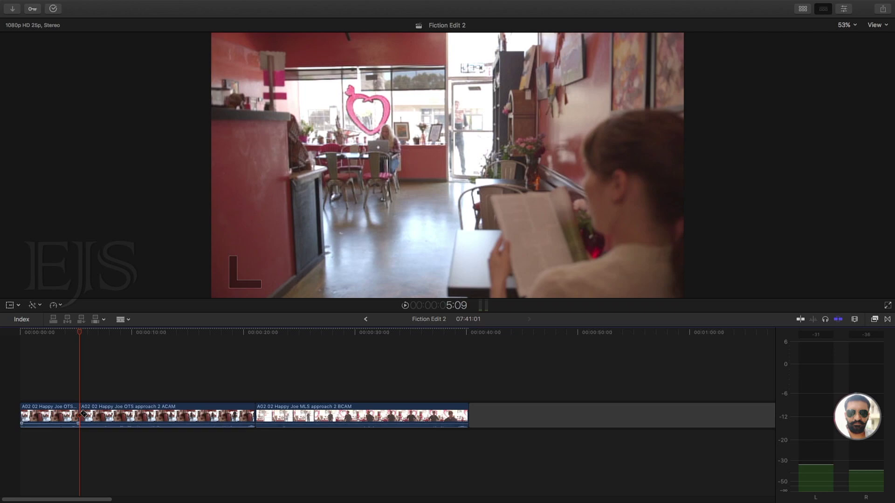
key(a)
click(60, 415)
click(113, 415)
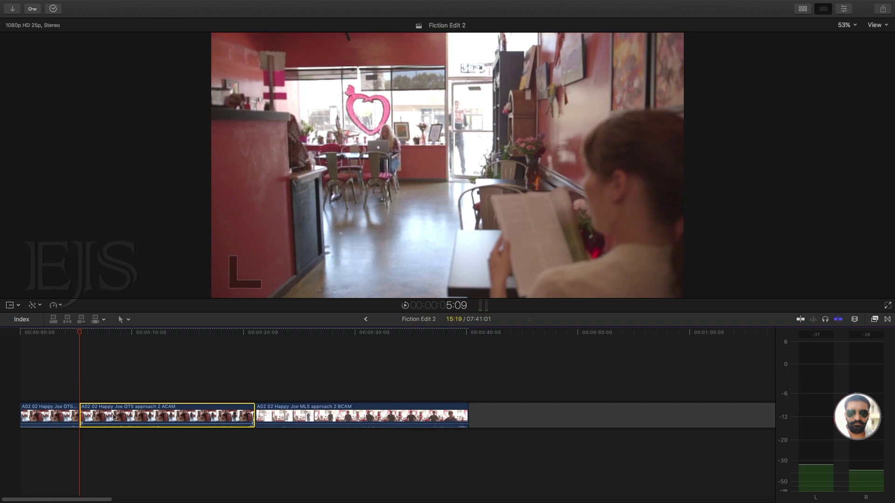
Step: Play the A02 02 MLS approach 2 BCAM clip from its start at 21:03 up to the door opening
key(space)
click(80, 332)
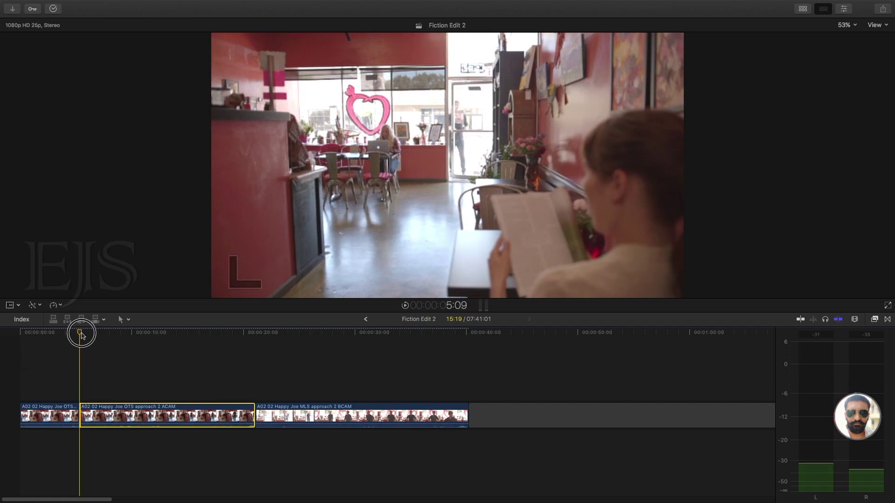
click(254, 334)
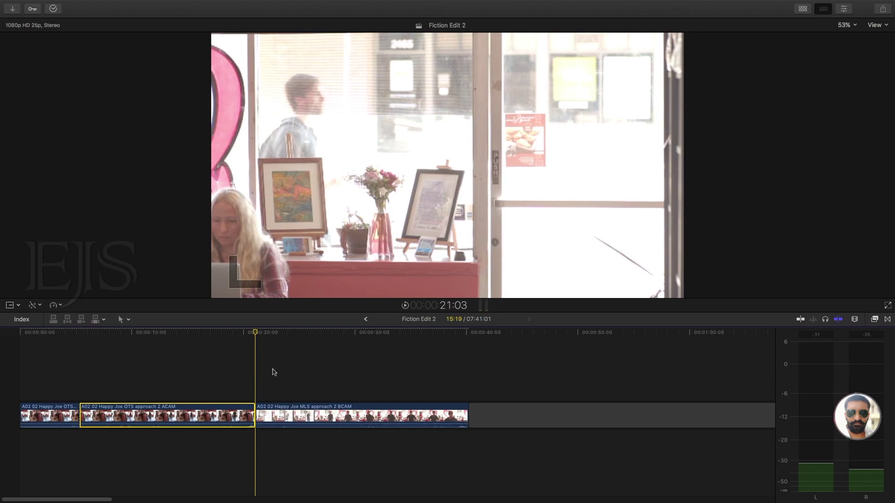
key(space)
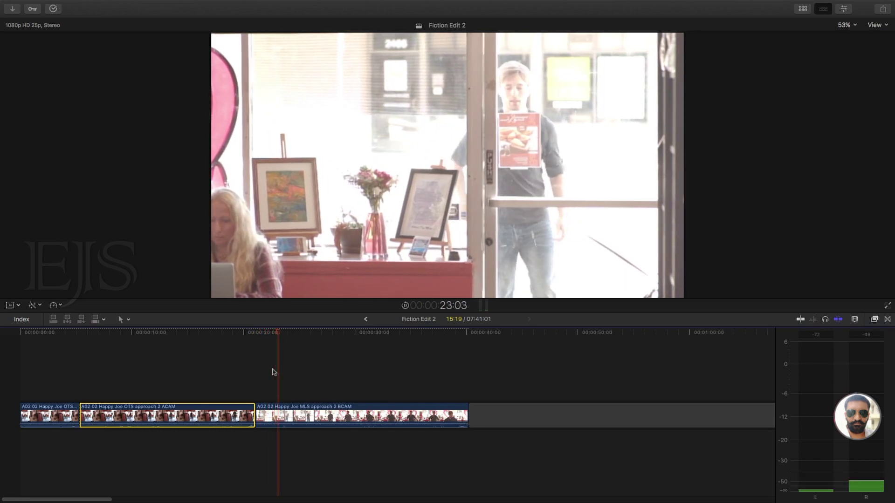
key(space)
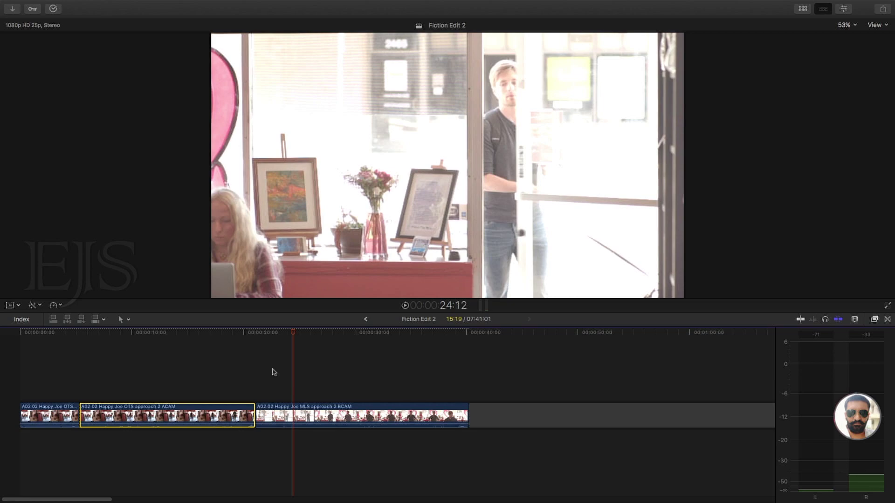
Step: Compare the door-opening frames in the A02 02 MLS approach 2 BCAM clip and park the playhead on the match frame at 24:10
key(Left)
key(Left)
key(Left)
key(Right)
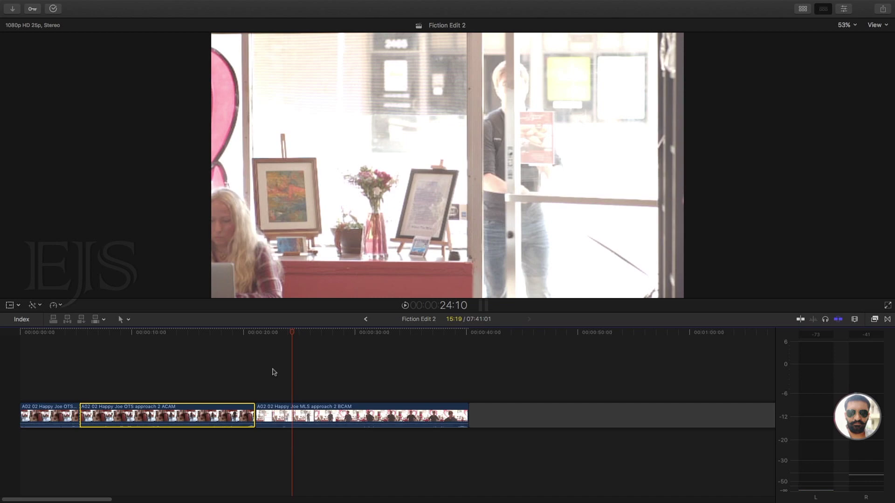
key(Right)
key(Left)
key(Left)
key(Left)
key(Left)
key(Right)
key(Right)
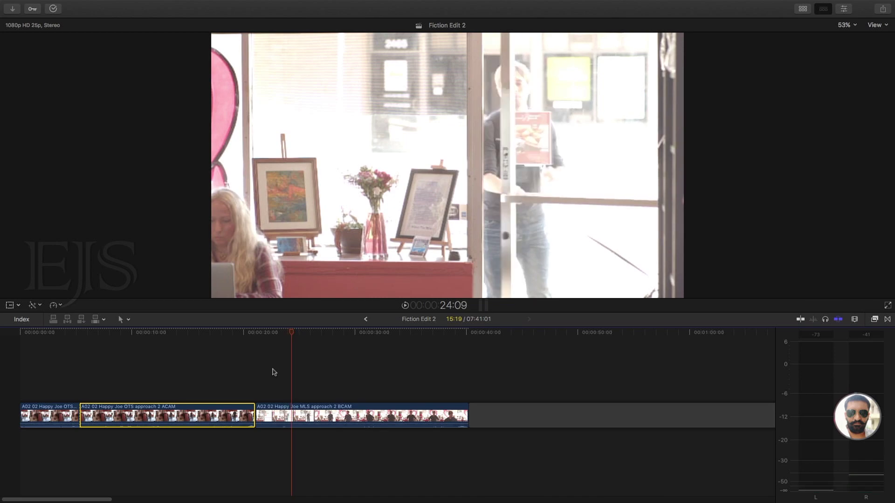
key(Right)
key(Right)
key(Left)
key(Left)
key(Left)
key(Left)
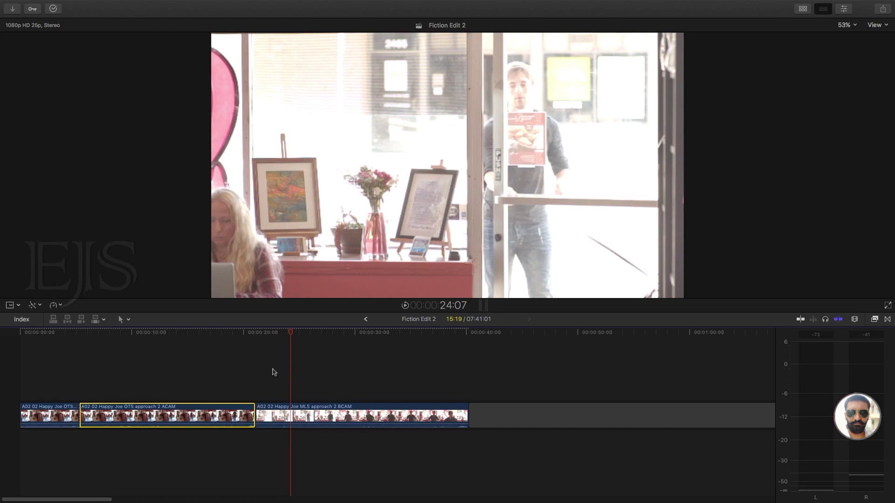
key(Right)
key(Right)
key(Right)
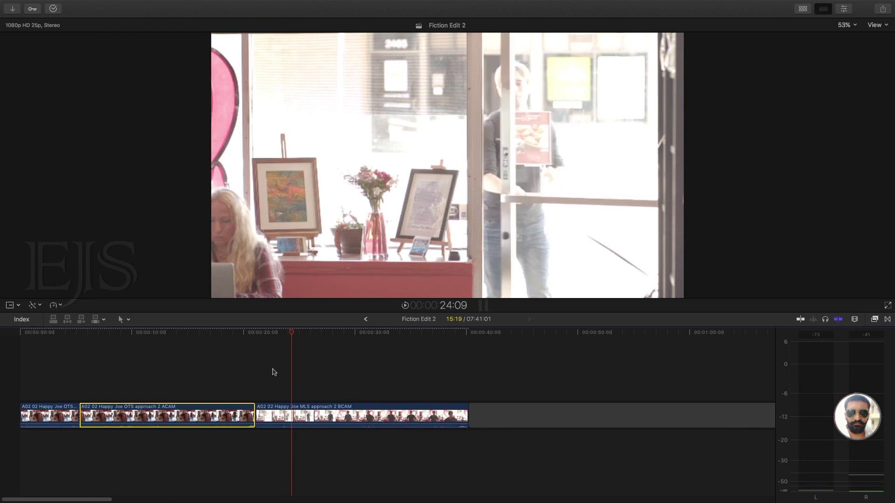
key(Left)
key(Left)
key(Left)
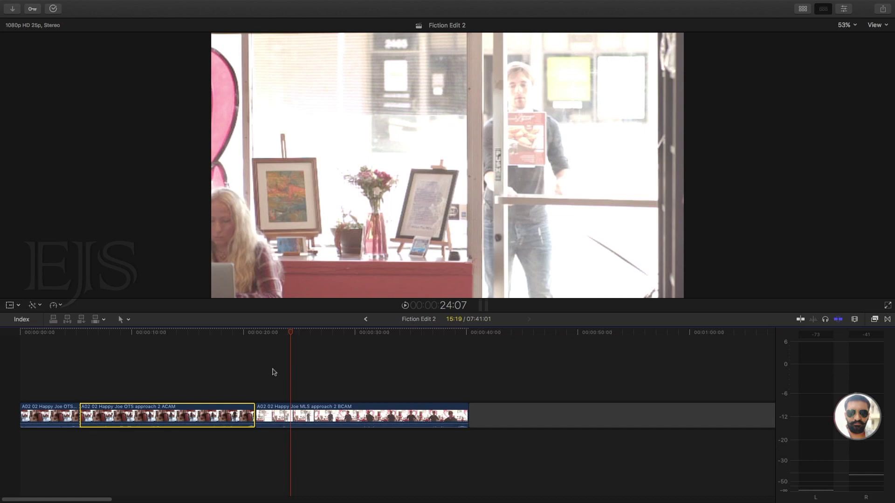
key(Right)
key(Right)
key(Right)
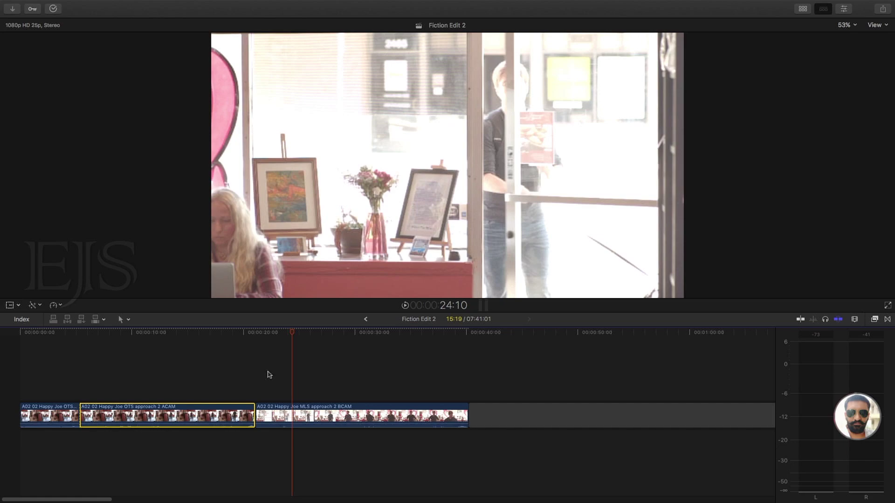
Step: Blade the A02 02 MLS approach 2 BCAM clip at 24:10 and delete the portion before the cut
key(b)
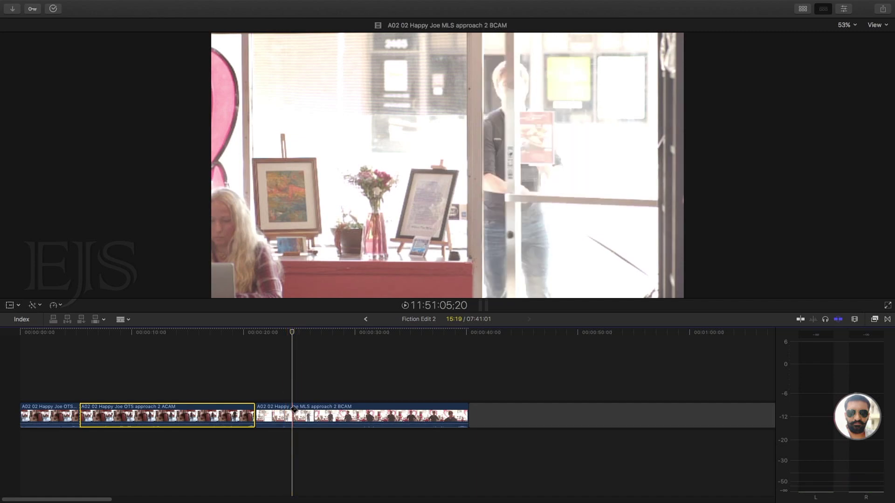
click(294, 409)
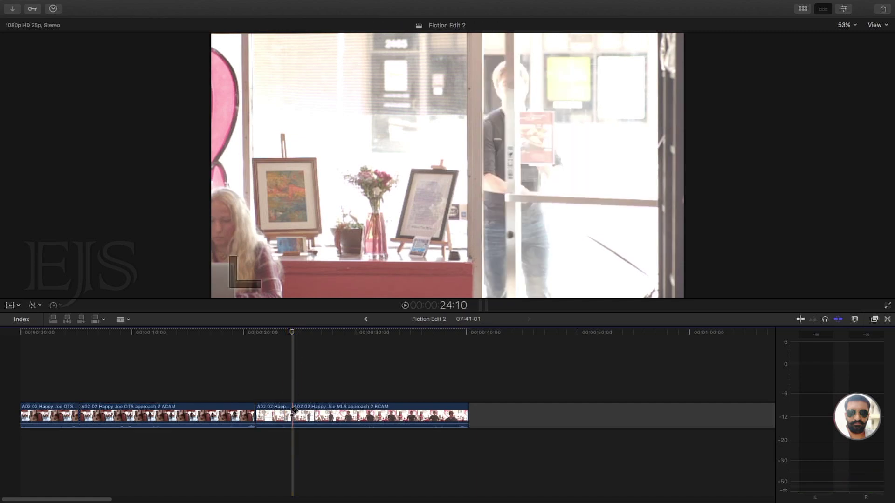
key(a)
click(273, 419)
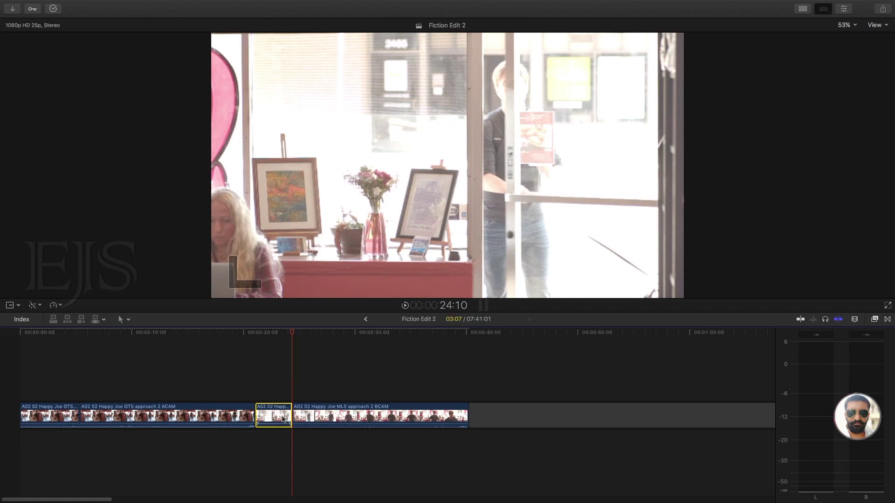
key(Delete)
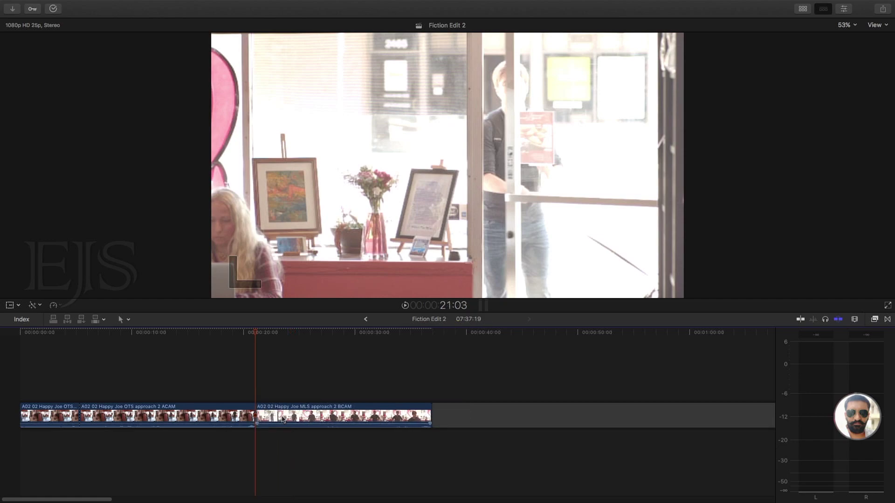
Step: Move the trimmed MLS clip directly after the short opening OTS clip and disable the longer OTS approach 2 ACAM clip
click(45, 417)
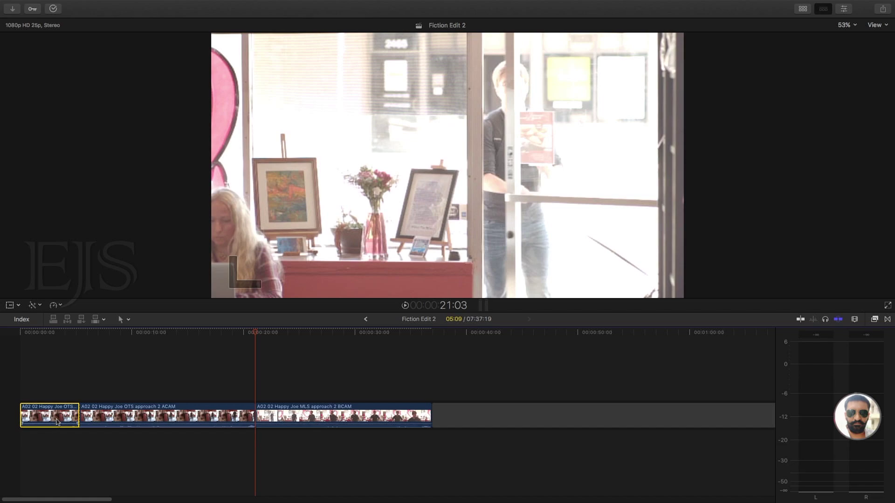
click(282, 416)
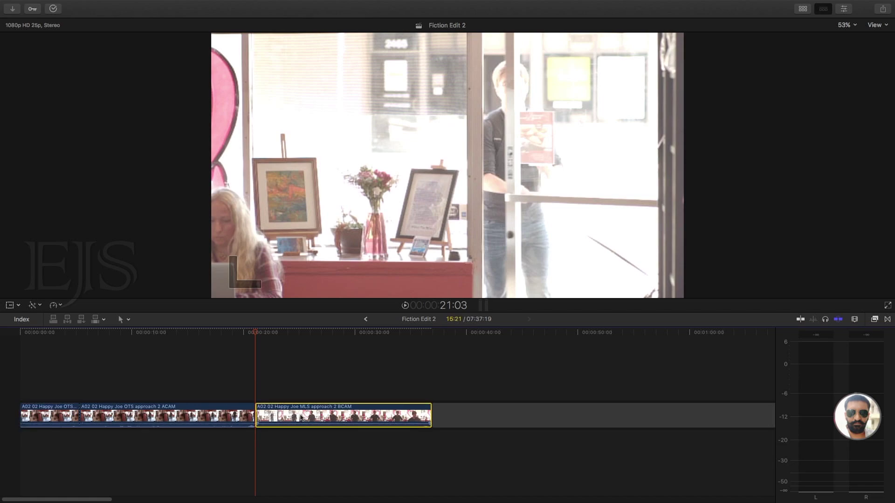
drag(301, 418, 97, 419)
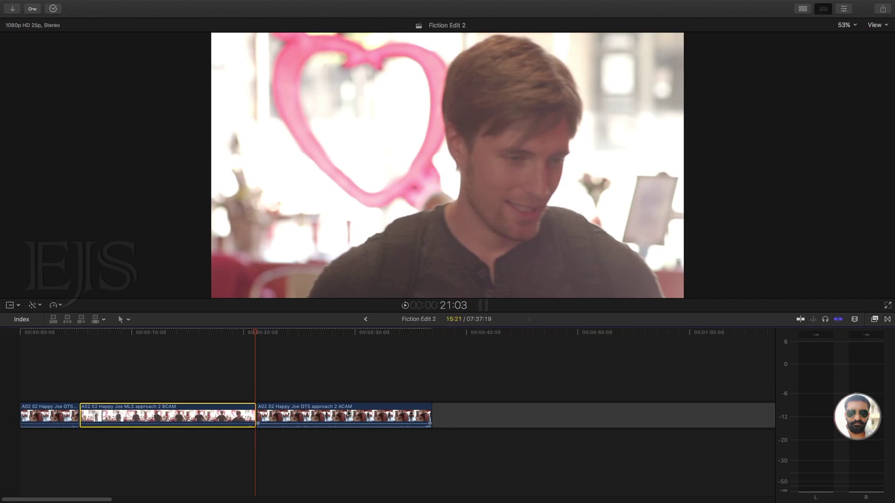
click(330, 416)
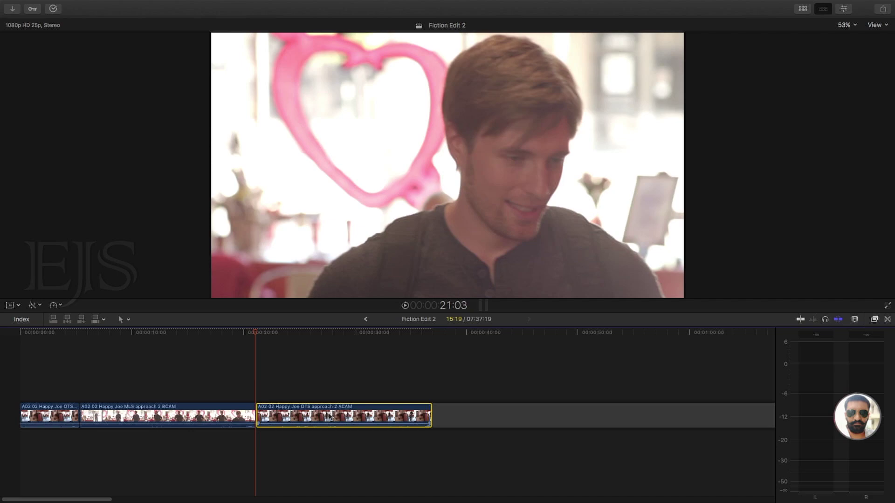
key(v)
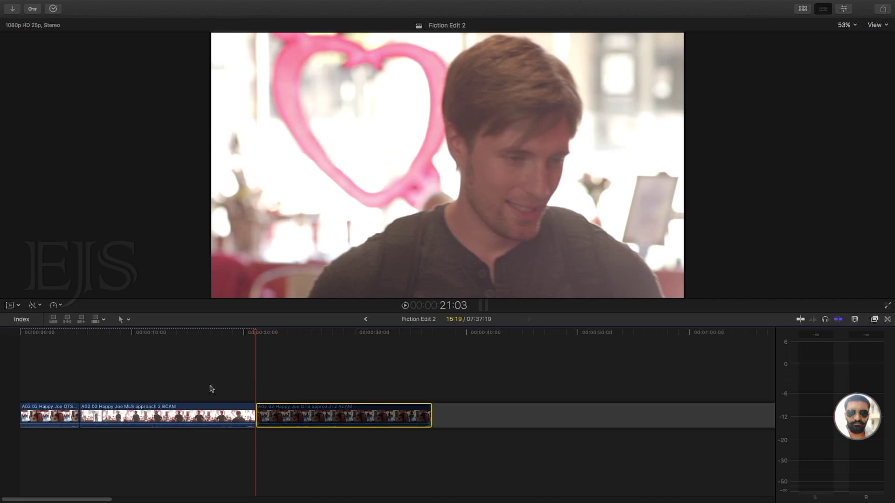
Step: Play the sequence from its beginning through the OTS-to-MLS cut to check the continuity of the man's entrance
click(165, 362)
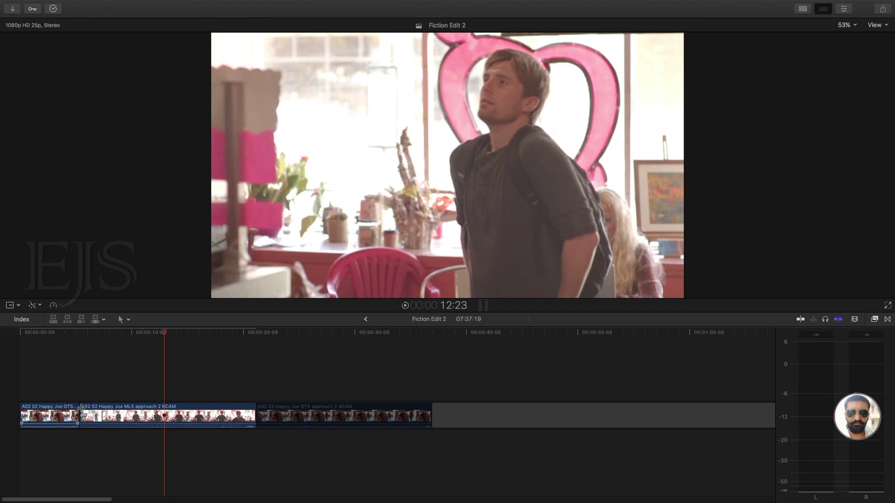
drag(65, 332, 1, 335)
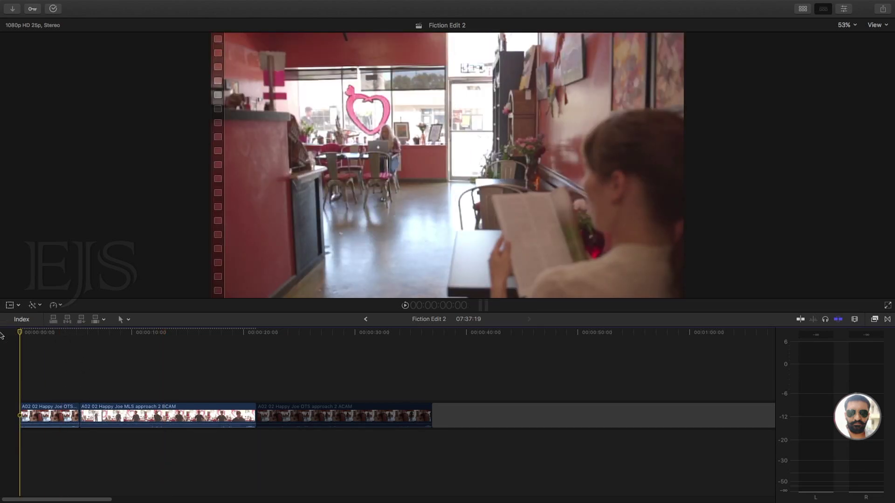
key(space)
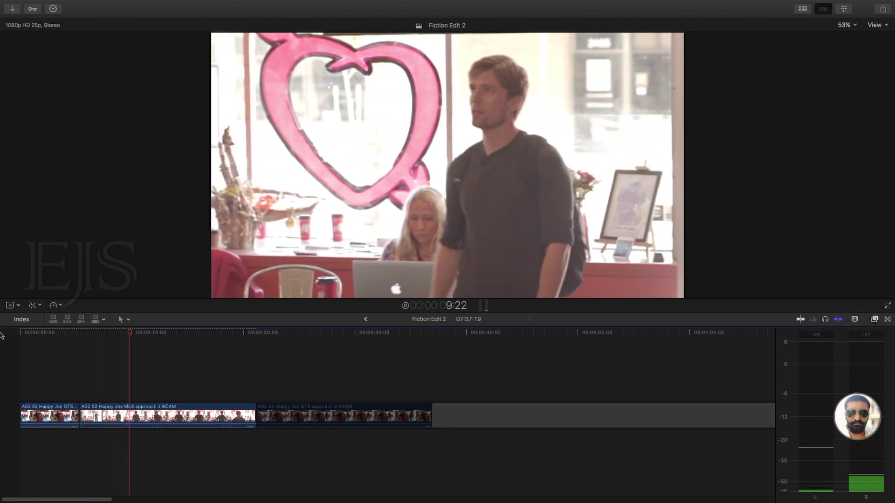
key(space)
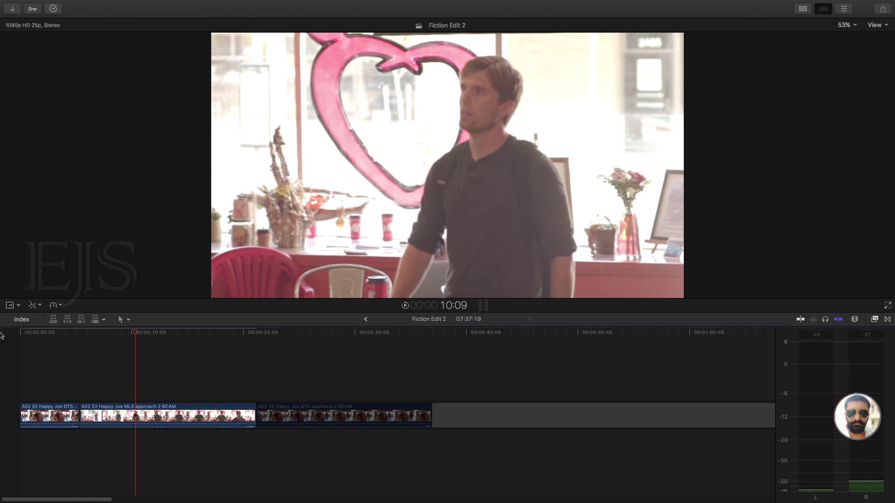
click(28, 332)
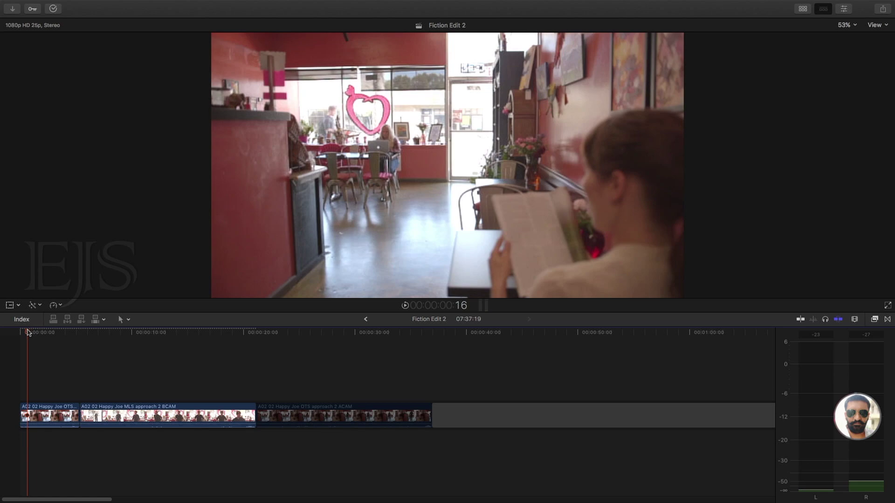
click(28, 334)
key(space)
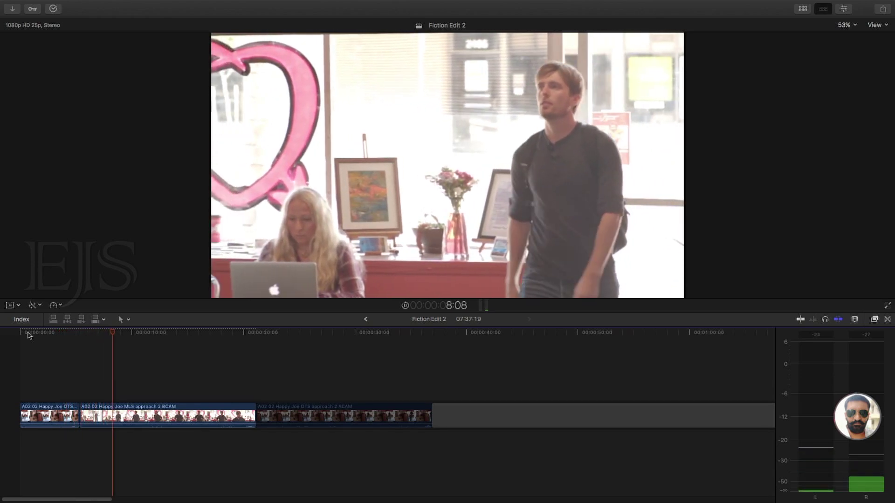
key(space)
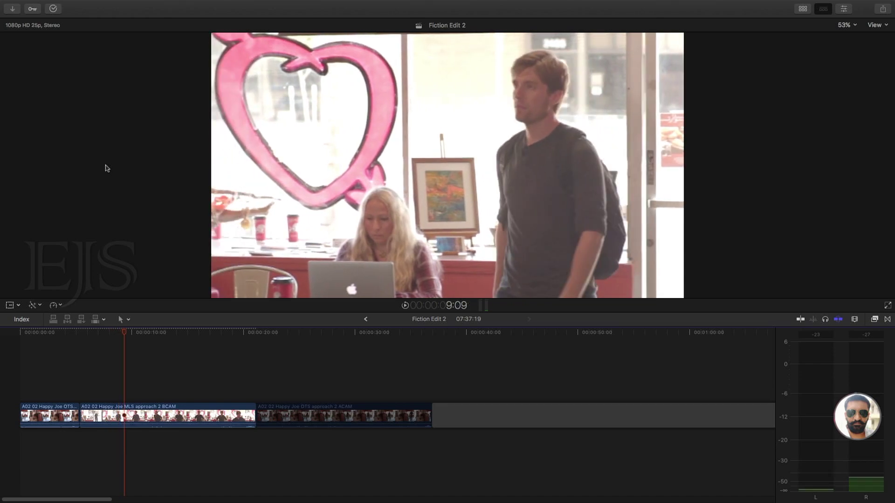
Step: Replay the man's walk into the café in the MLS clip from about 7 seconds to look for the next cut point
click(98, 332)
key(space)
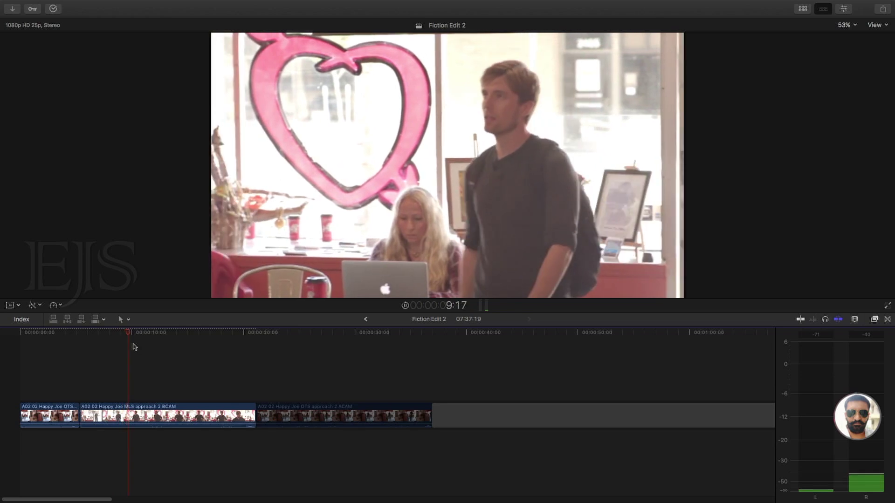
key(space)
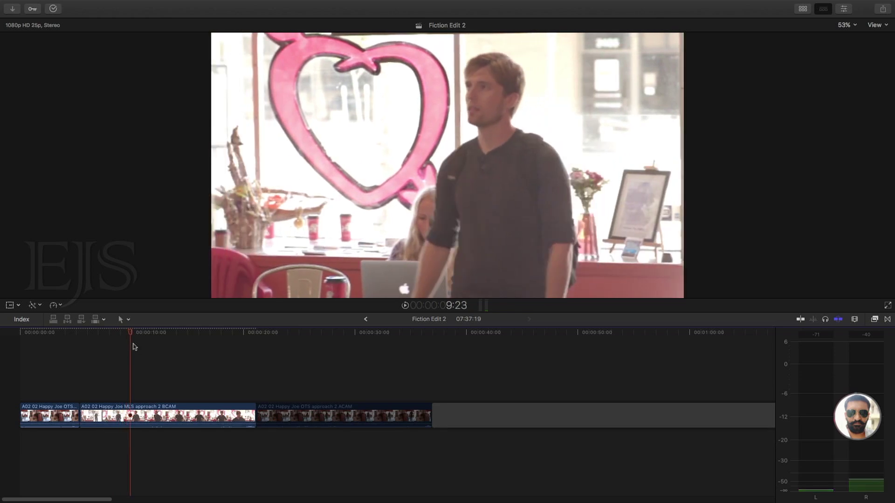
click(101, 334)
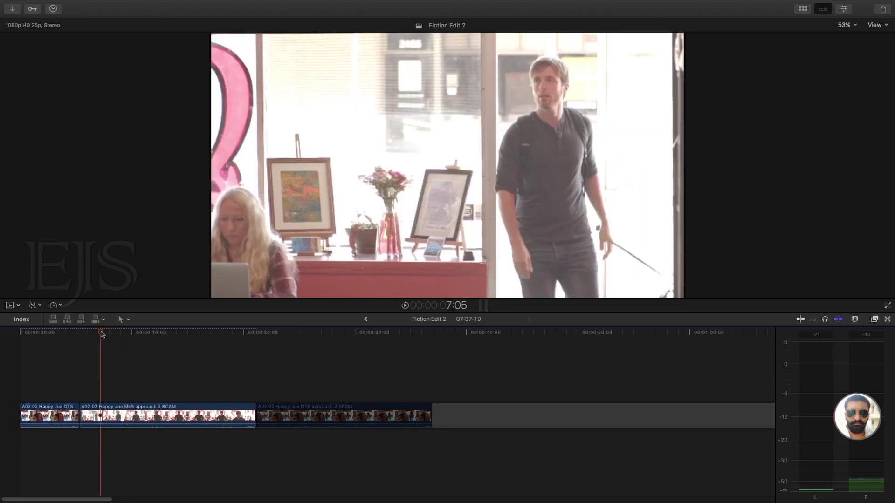
key(space)
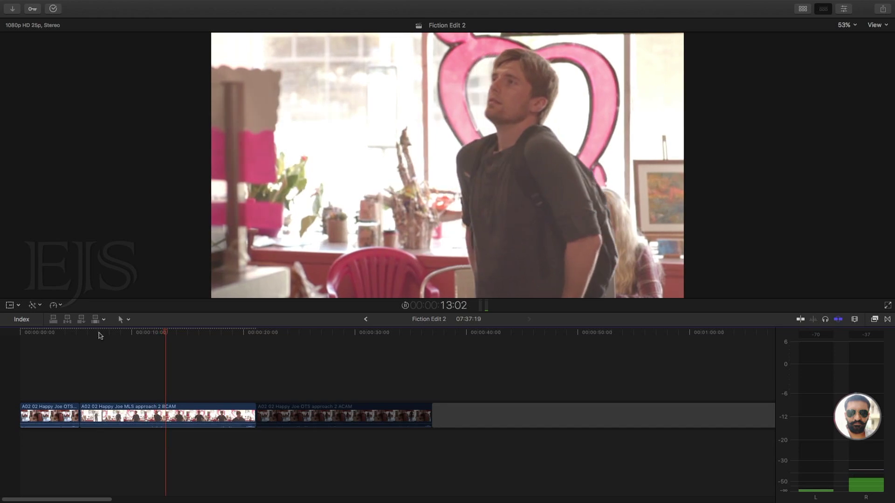
Step: Blade the A02 02 MLS approach 2 BCAM clip at 8:17, as the man walks past the woman with the laptop
click(93, 332)
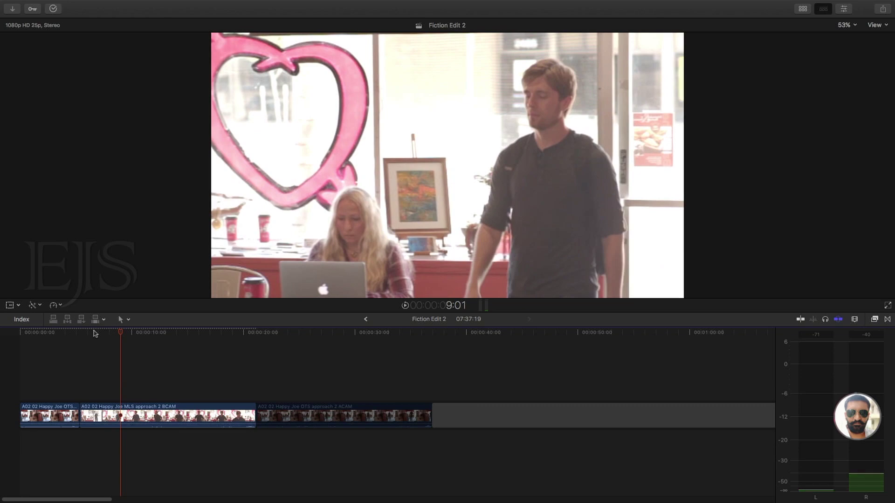
key(Left)
key(Left)
key(Left)
key(Left)
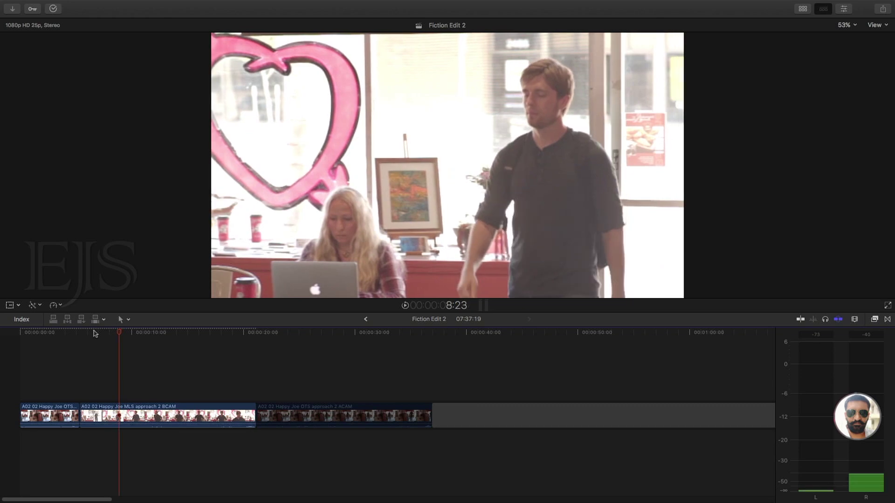
key(Left)
key(Left)
key(Left)
key(Left)
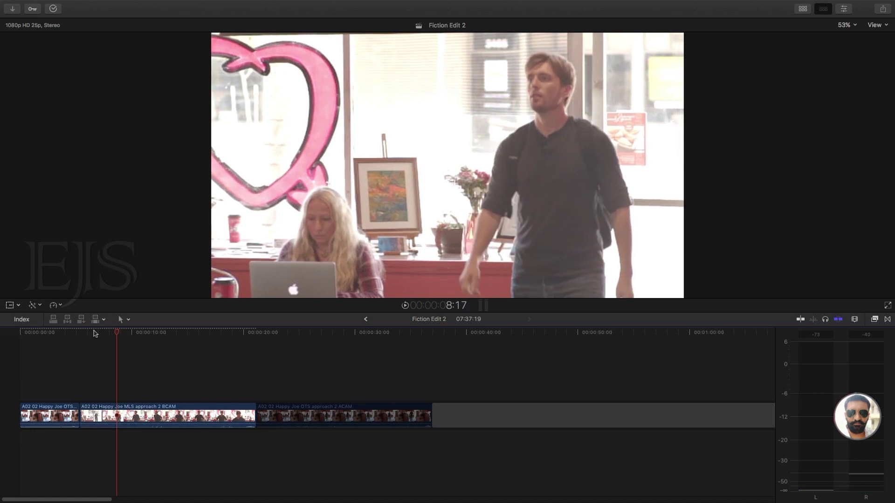
click(118, 423)
key(a)
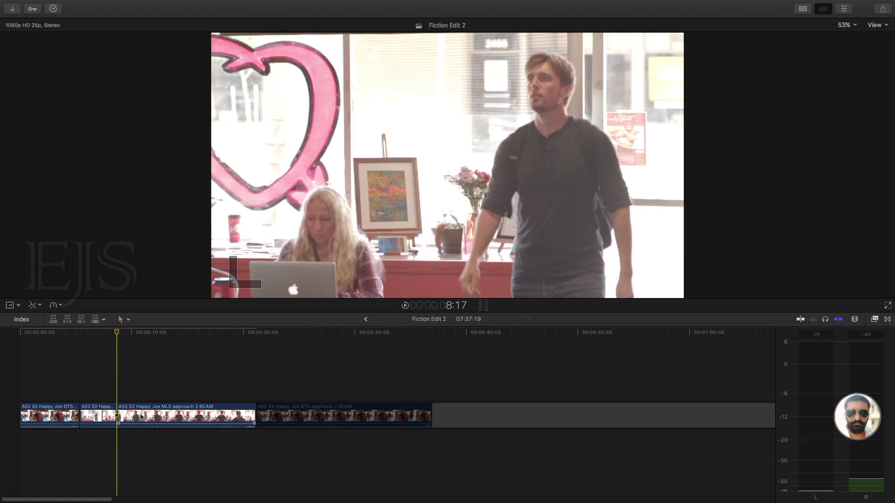
Step: Re-enable the A02 02 OTS approach 2 ACAM clip and play it from 21:05 through the man's entrance
click(288, 421)
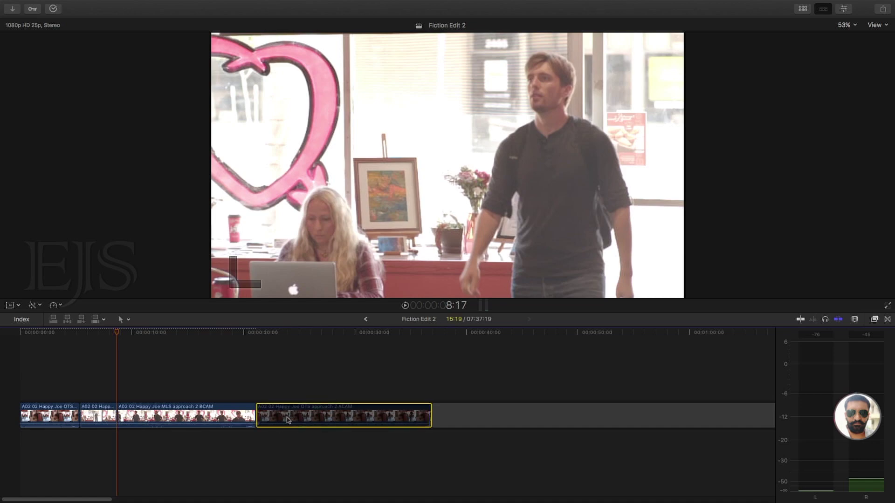
key(v)
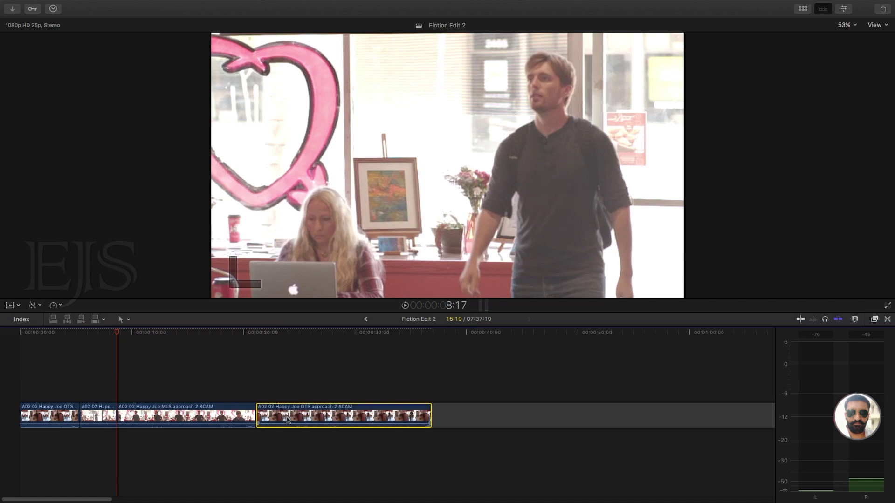
click(256, 332)
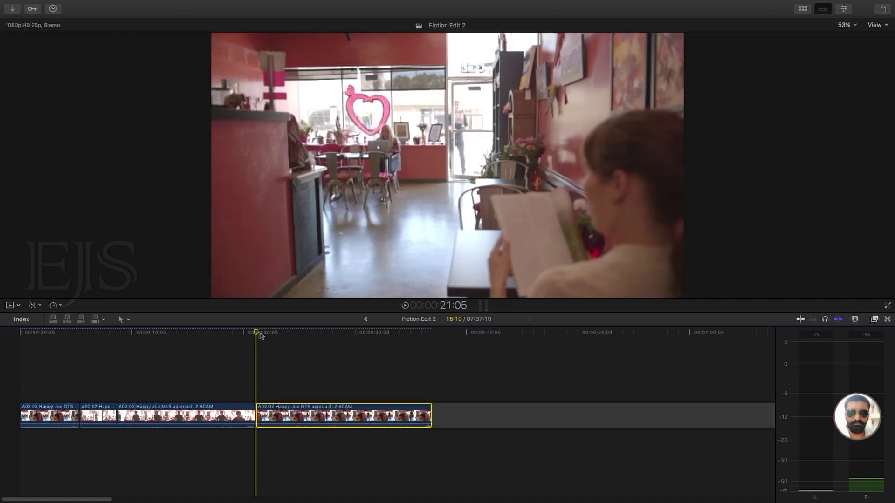
key(space)
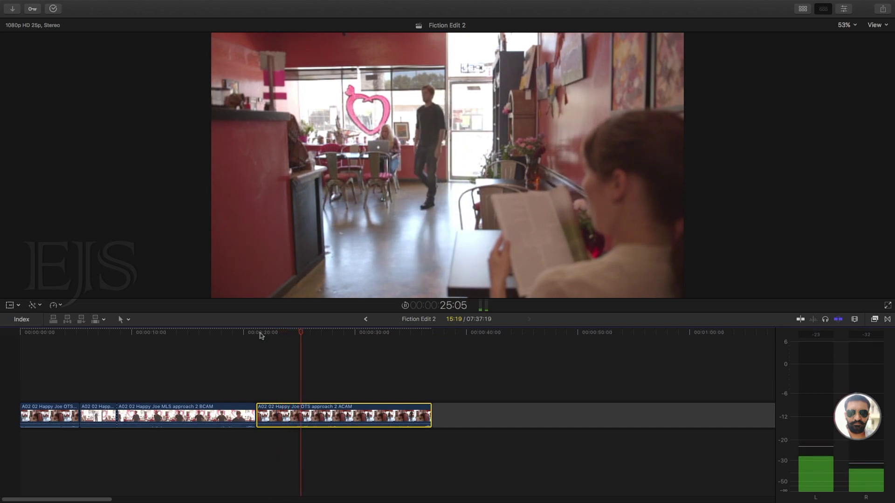
key(space)
Step: Step through the OTS approach clip frame by frame and park the playhead at 25:05, where the man's stride matches the MLS cut
key(Left)
key(Left)
key(Left)
key(Left)
key(Left)
key(Left)
key(Left)
key(Left)
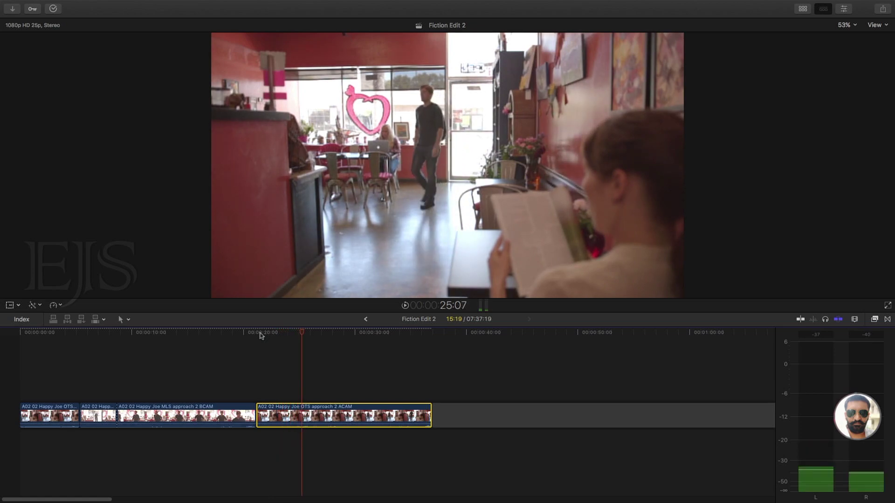
key(Left)
key(Left)
key(Left)
key(Left)
key(Left)
key(Left)
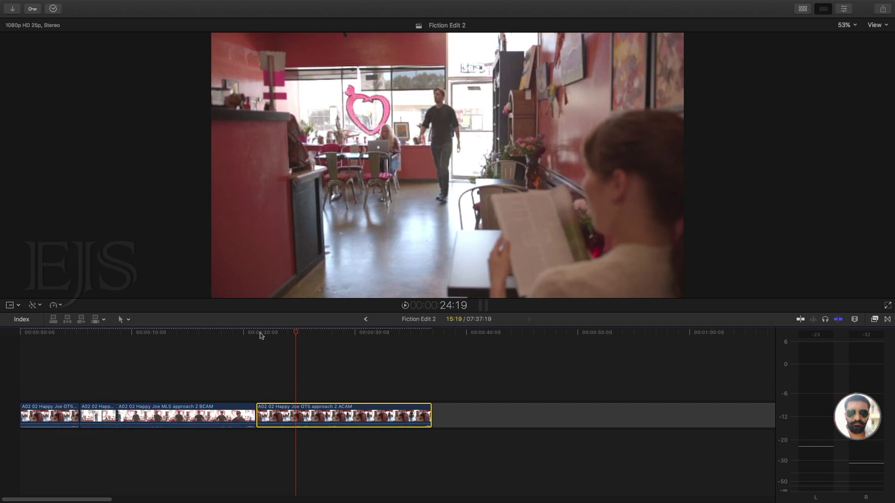
key(Right)
key(Right)
key(Right)
key(Right)
key(Right)
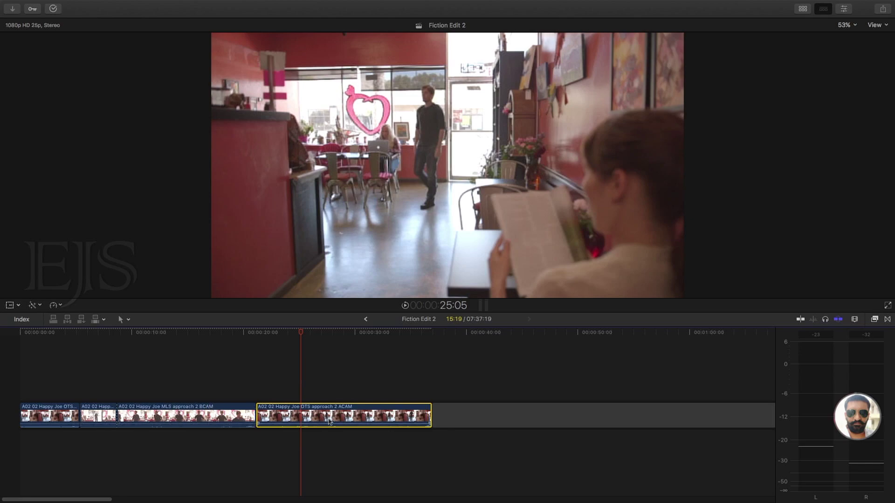
Step: Blade the A02 02 OTS approach 2 ACAM clip at 25:05 and delete the part before the cut
key(b)
click(303, 416)
key(a)
click(286, 416)
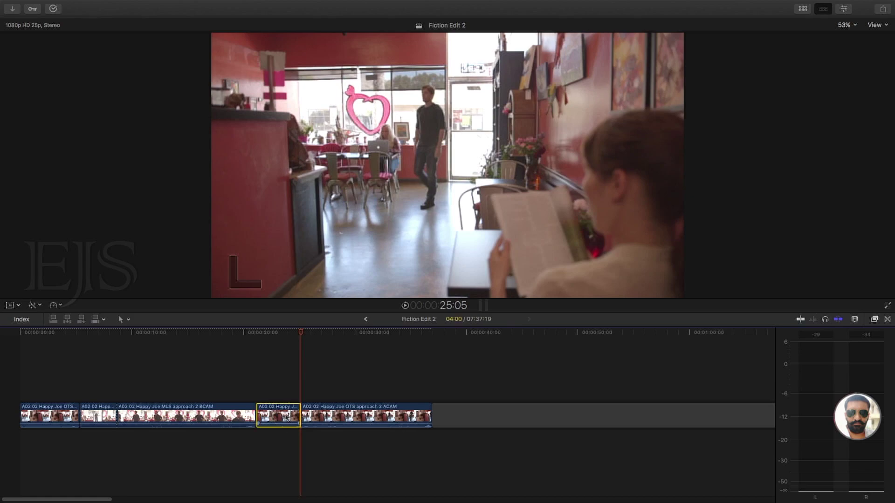
key(Delete)
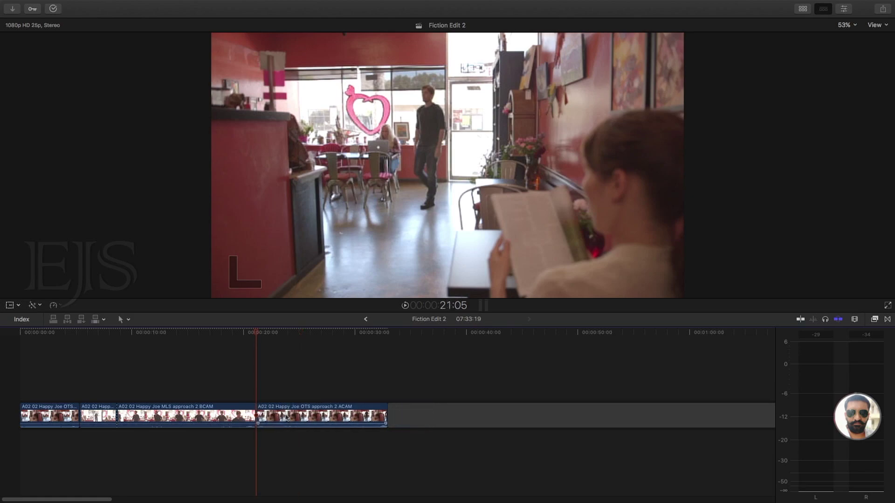
Step: Move the shortened OTS clip to the 8:17 cut, between the two MLS pieces
drag(85, 334, 115, 331)
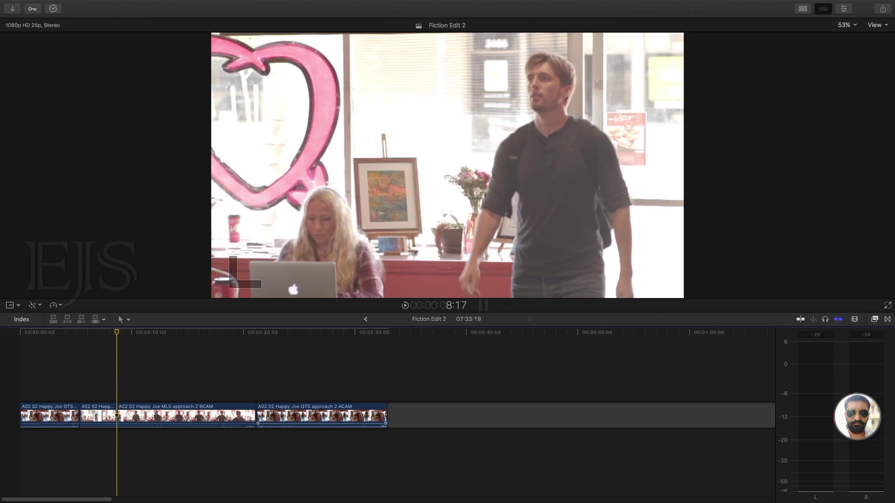
drag(288, 418, 176, 411)
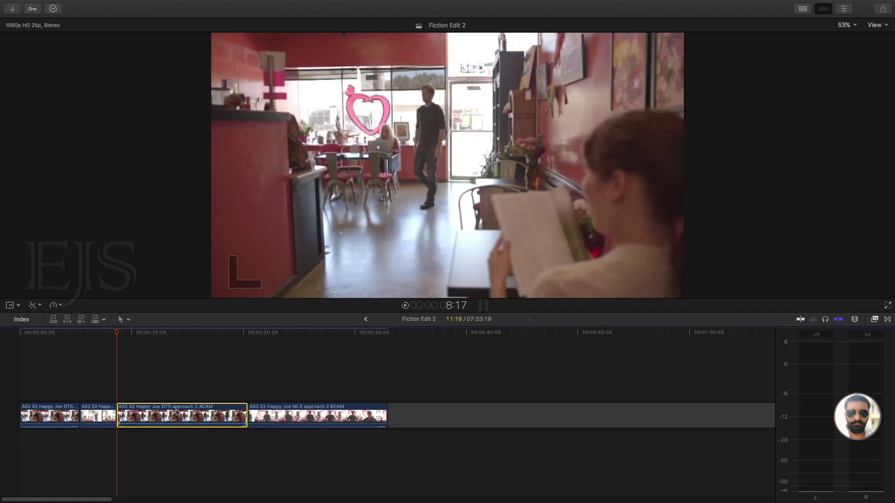
Step: Play the sequence from its start through the cut back to the OTS shot, and review the OTS clip from 9:15 onward
click(70, 353)
key(Home)
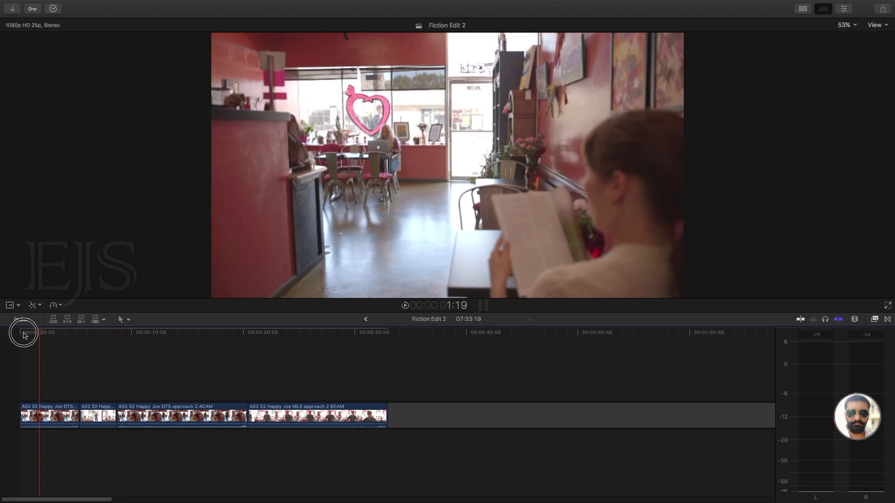
key(space)
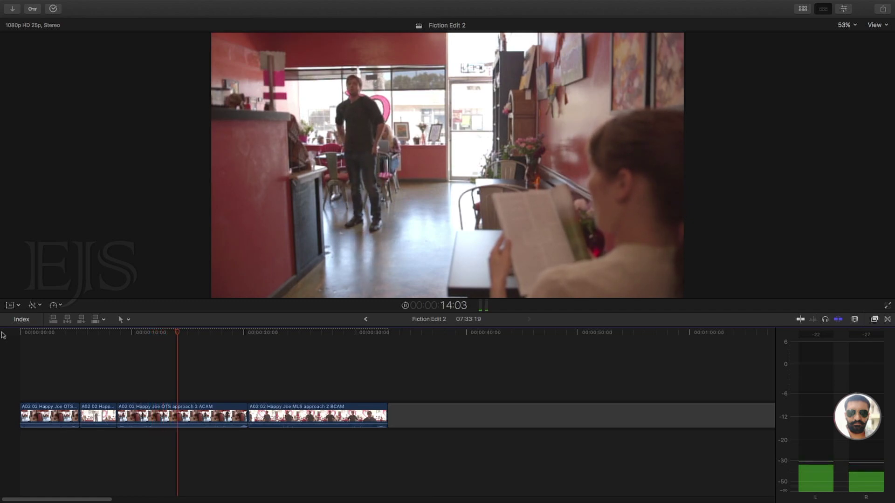
key(space)
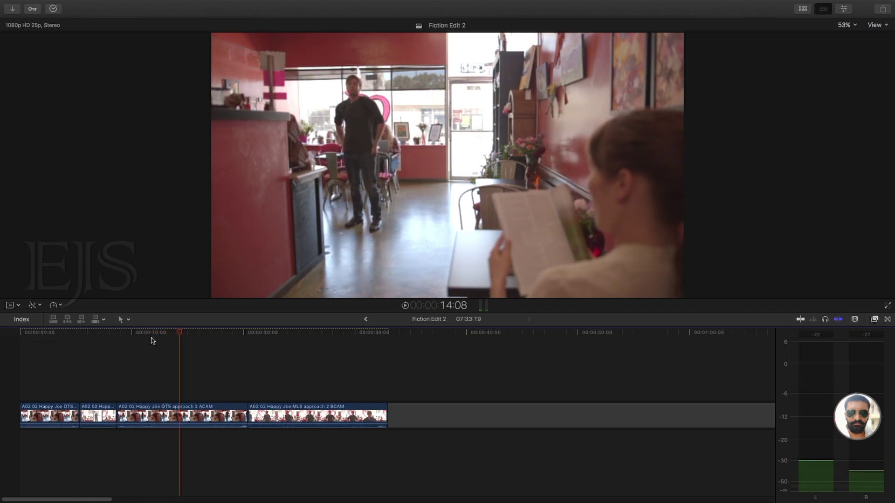
click(127, 332)
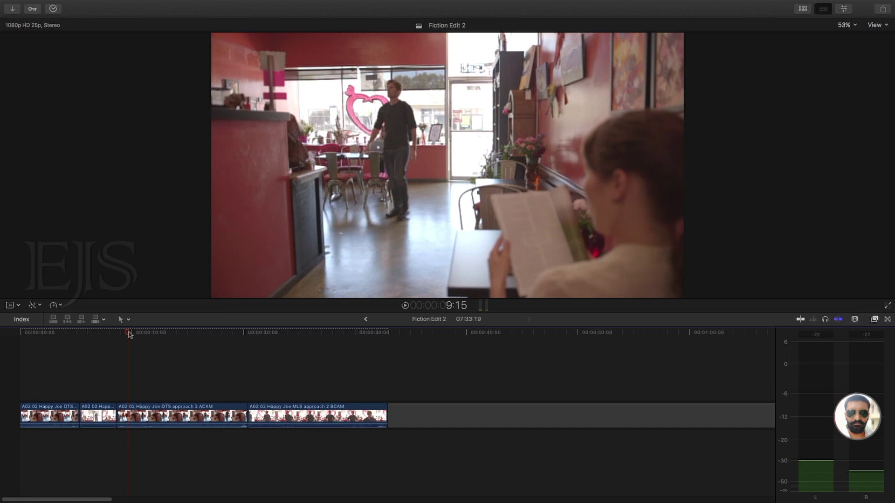
key(space)
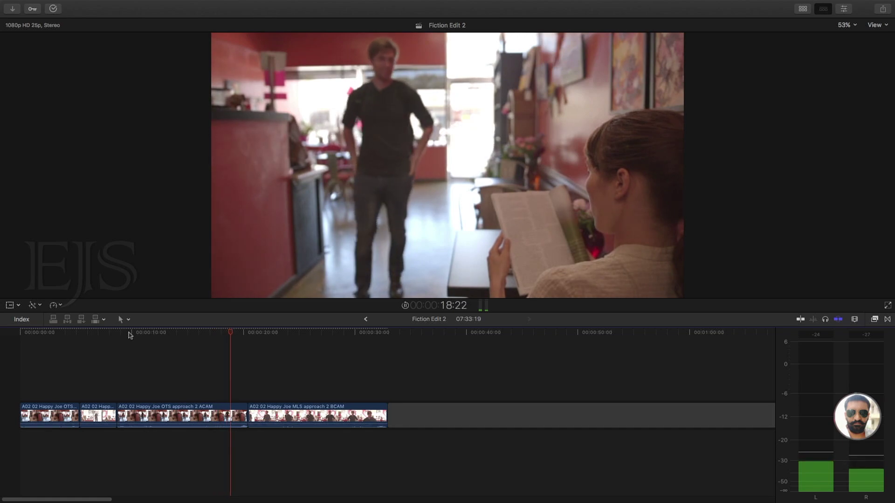
key(space)
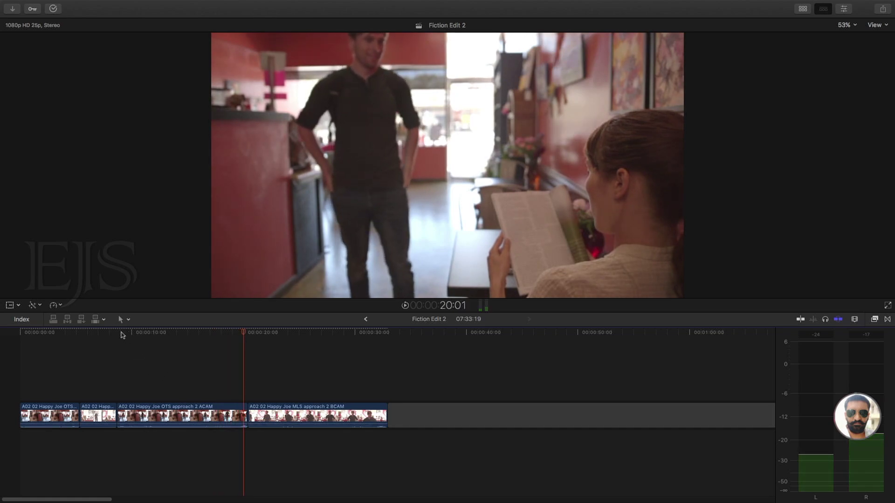
Step: Replay the second OTS clip from 8:17 and blade it at 11:11, as the man stands at the counter looking up
click(119, 332)
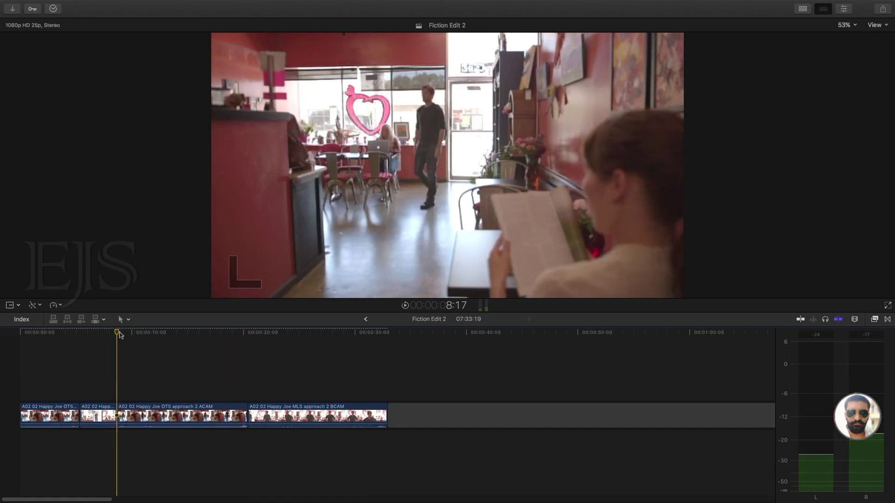
key(space)
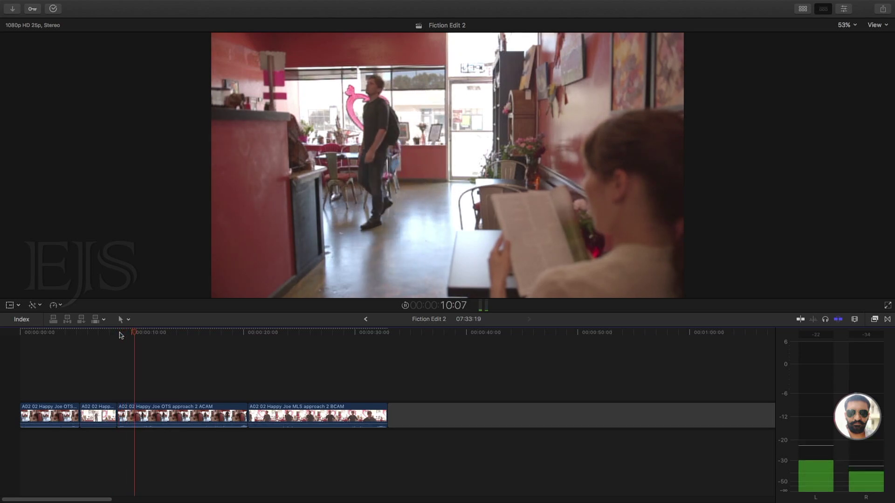
key(space)
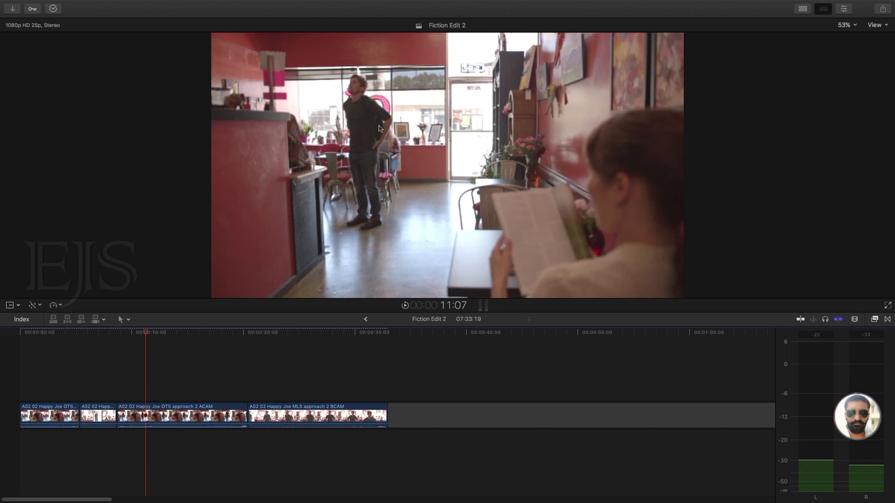
key(space)
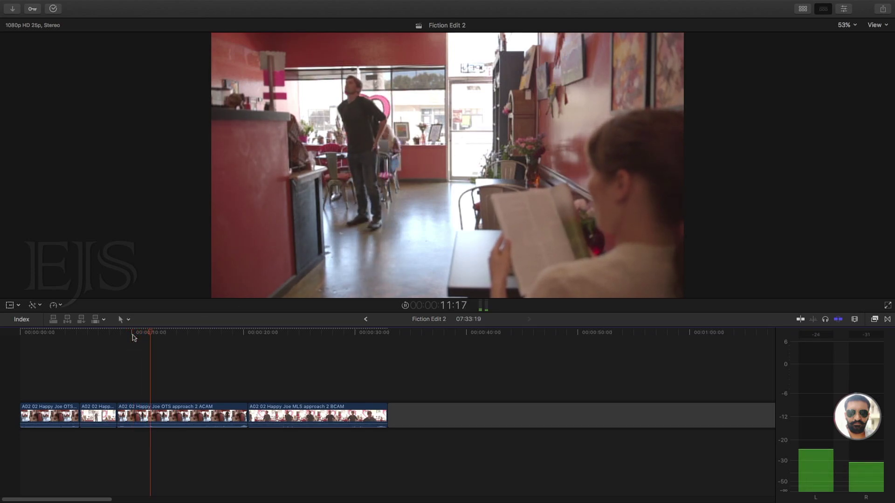
key(space)
click(126, 334)
key(space)
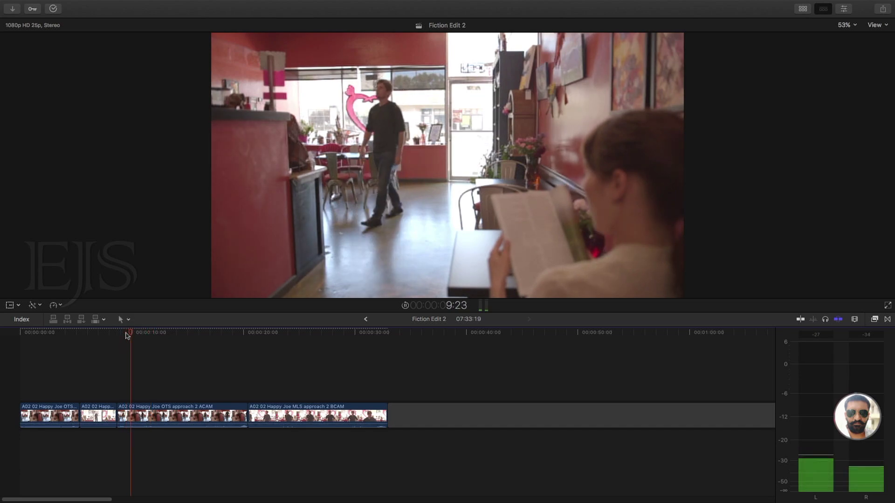
key(space)
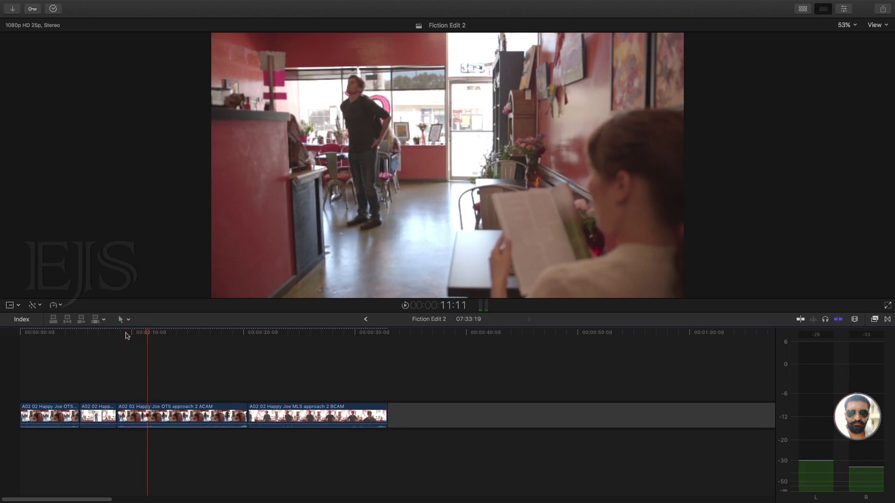
key(b)
click(152, 414)
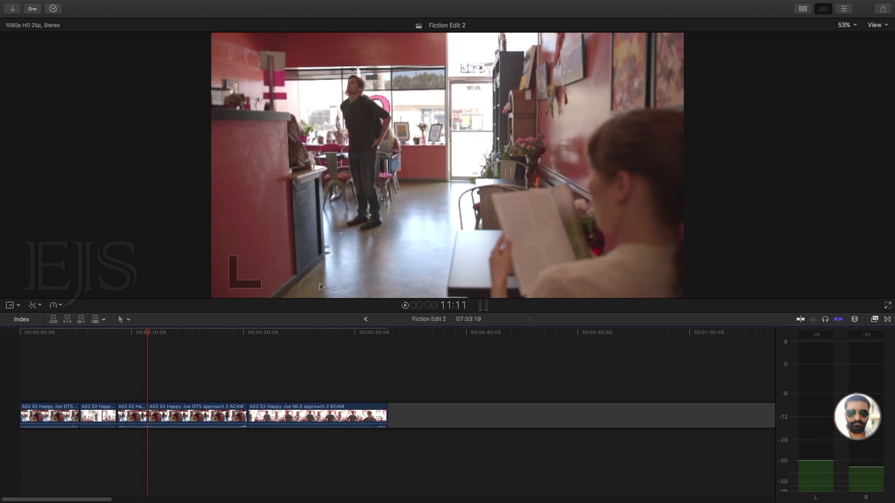
Step: Find the matching pose at the counter in the last MLS clip and blade that clip at 24:01
click(250, 332)
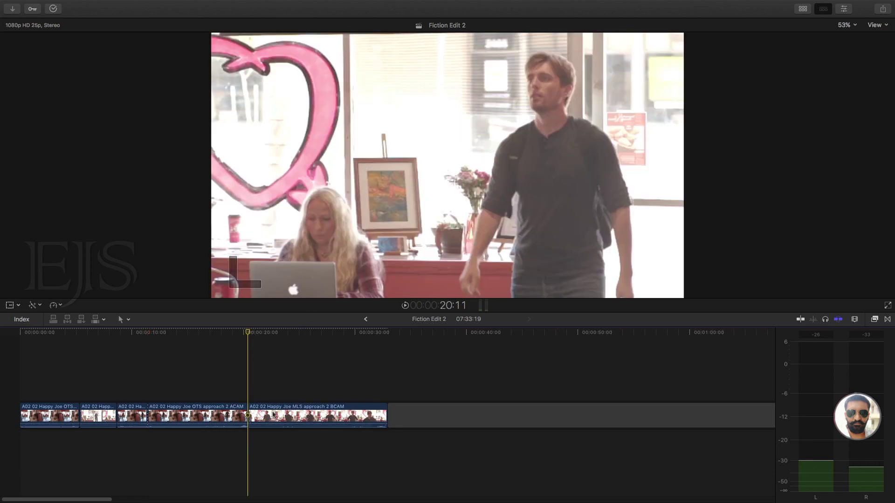
key(space)
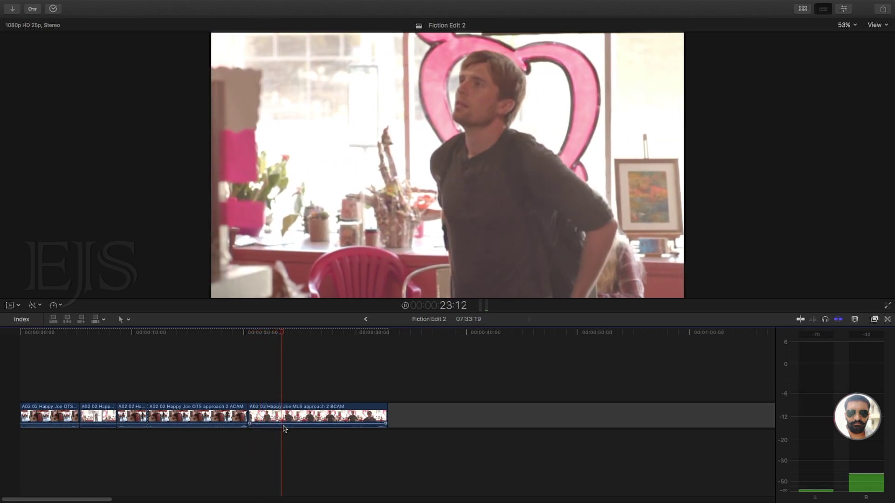
key(space)
key(Right)
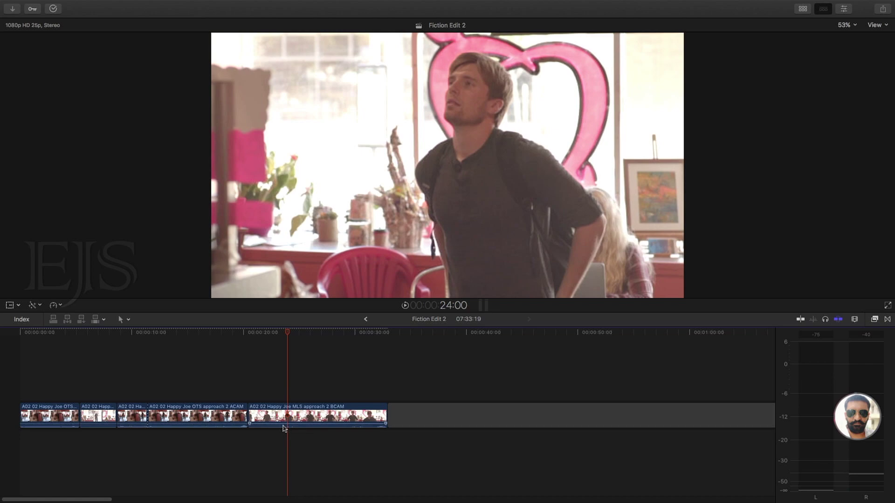
key(Right)
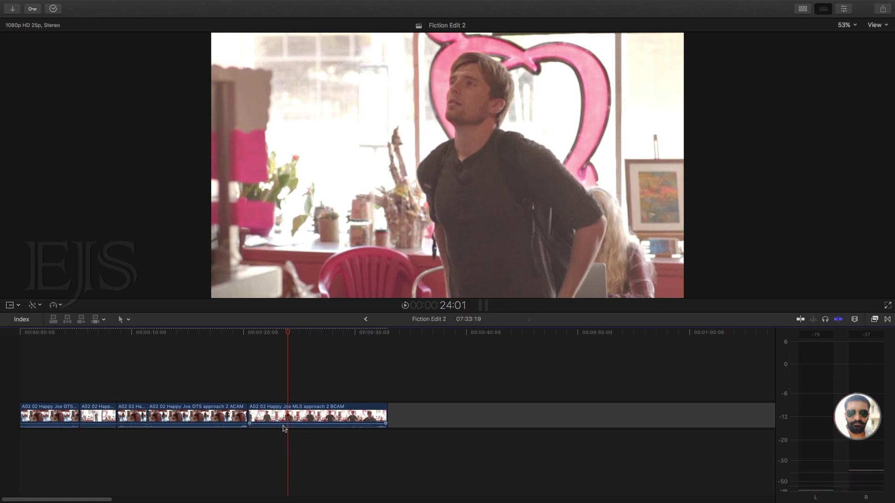
key(b)
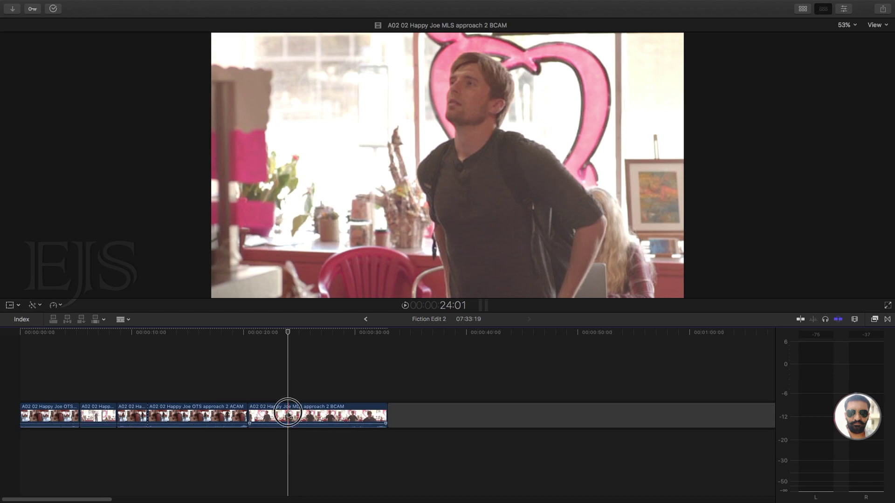
click(288, 412)
Step: Delete the MLS piece before the 24:01 cut and move the remaining MLS clip ahead of the last OTS clip
key(a)
click(276, 416)
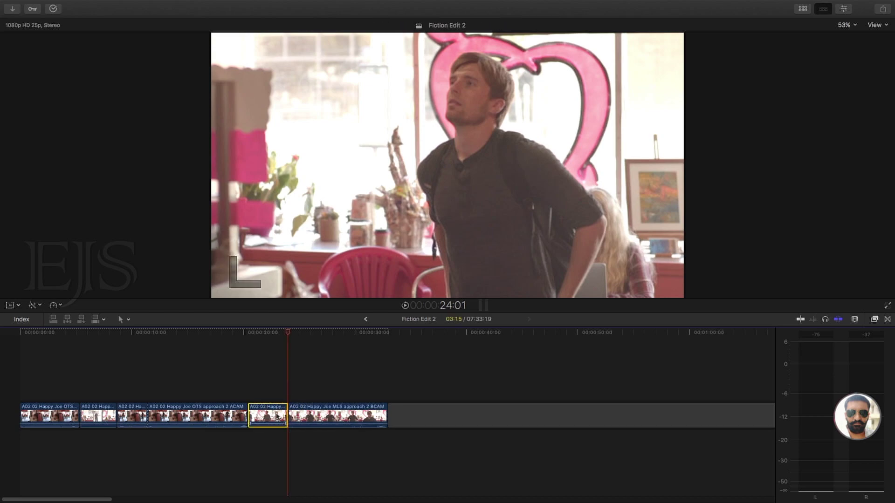
key(Delete)
drag(280, 415, 200, 415)
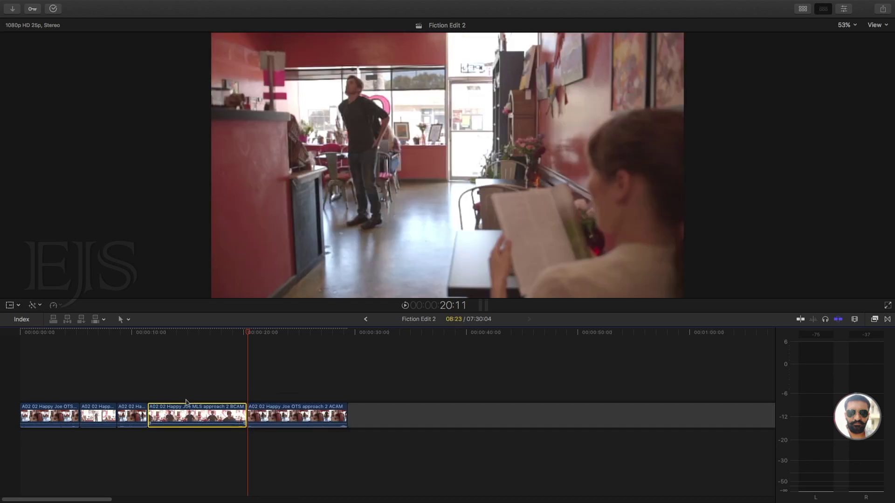
Step: Play the sequence from near its beginning through all the OTS and MLS cuts to check their continuity
click(29, 349)
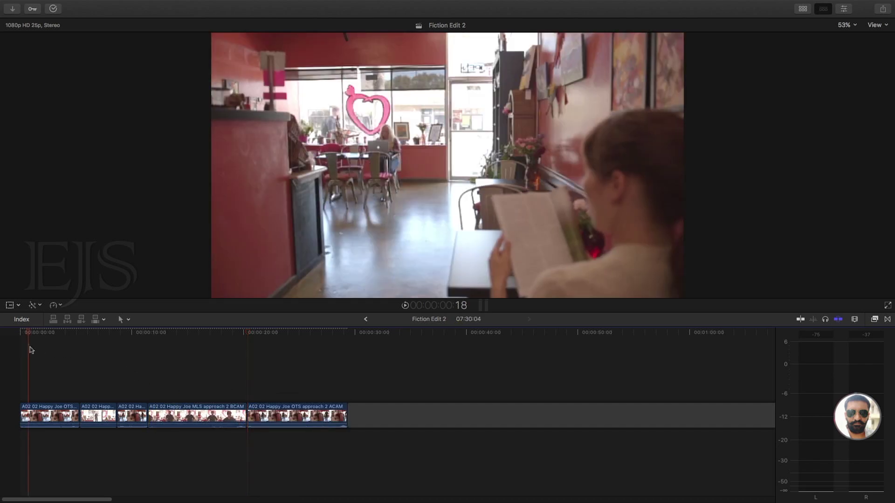
key(space)
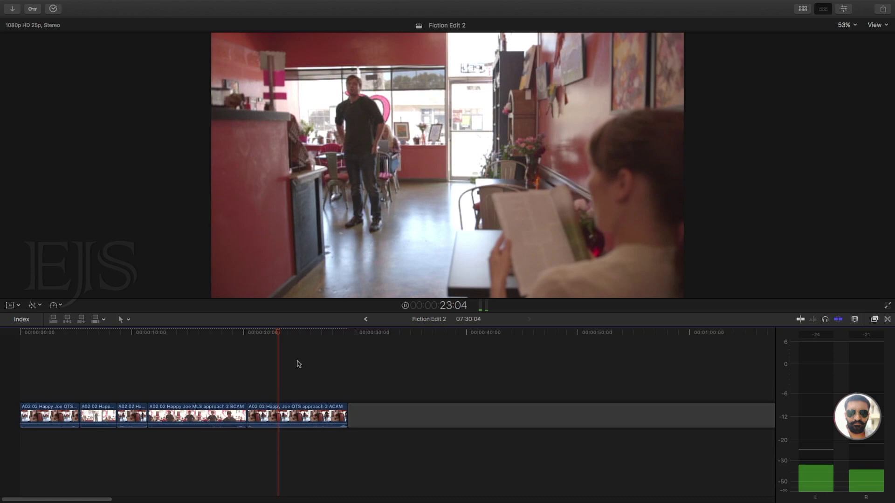
key(space)
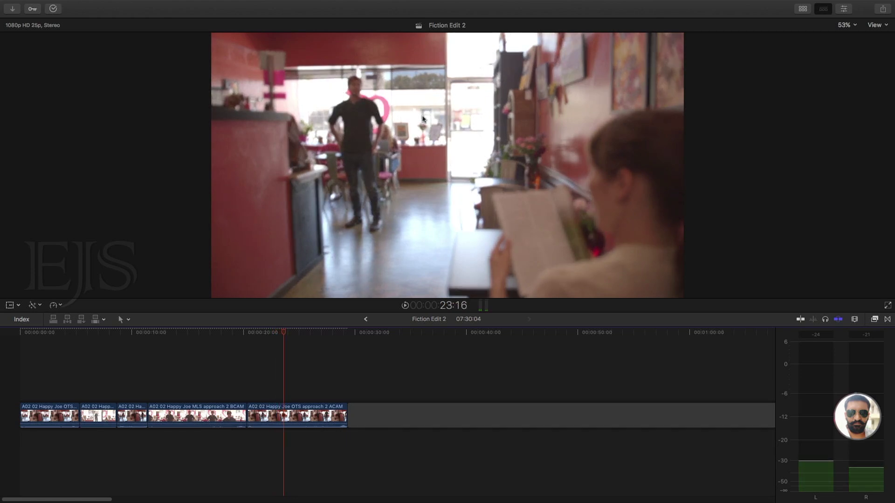
Step: Review a little more of the leftover OTS clip and delete it from the end of the sequence
key(space)
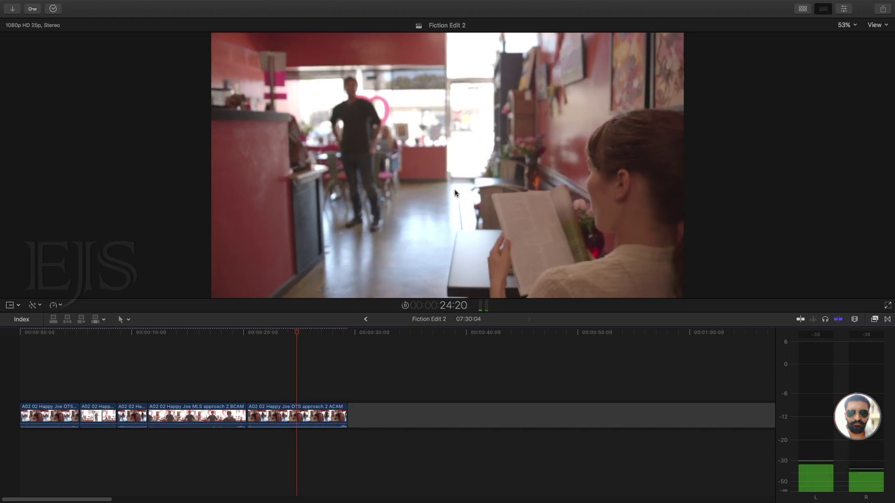
key(space)
click(308, 422)
key(Delete)
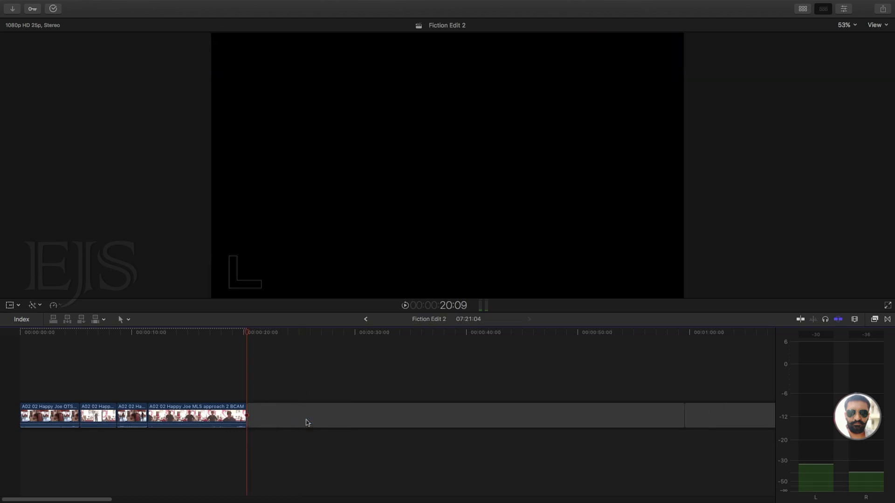
Step: Play from about 10 seconds through the last MLS clip and trim its end back to 19:00, as the man smiles
click(132, 335)
key(space)
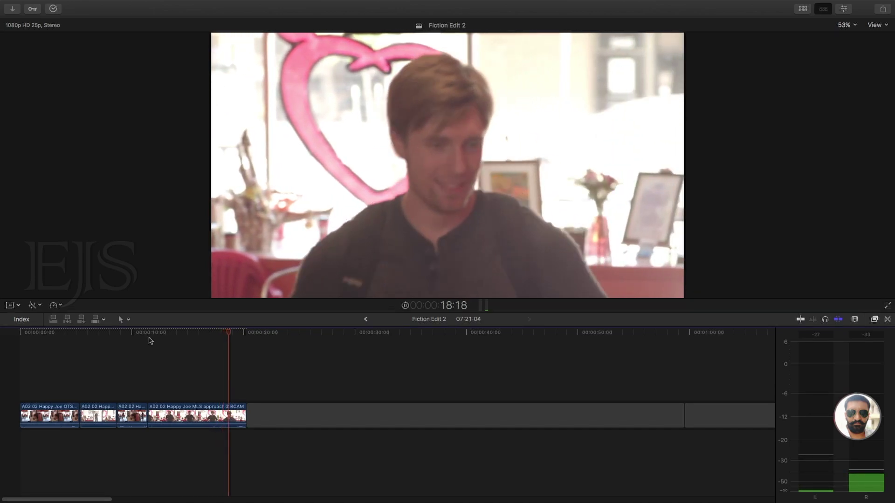
key(space)
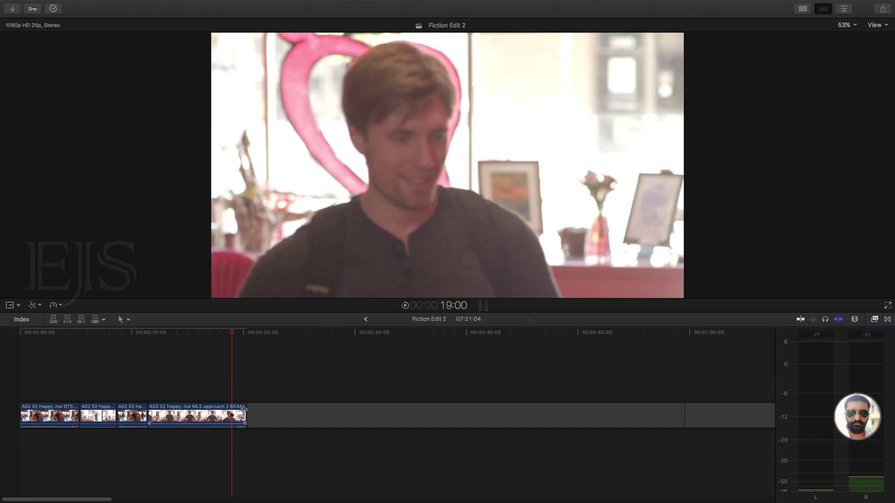
drag(243, 409, 232, 409)
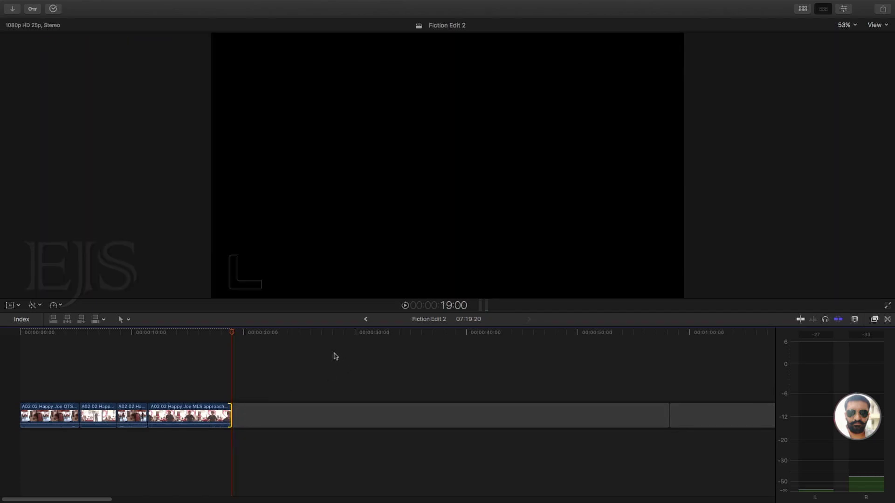
Step: Delete the two gap clips between the last MLS clip and A03 04 Happy Master 4
key(super+minus)
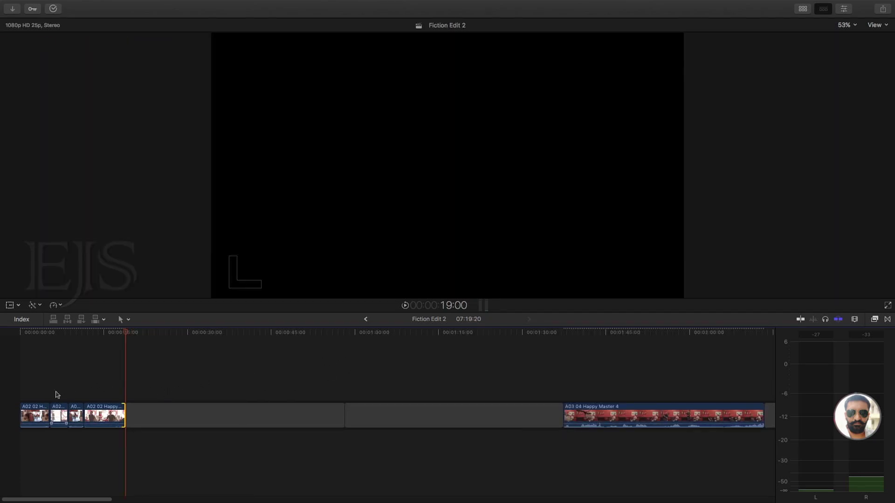
click(216, 371)
click(208, 418)
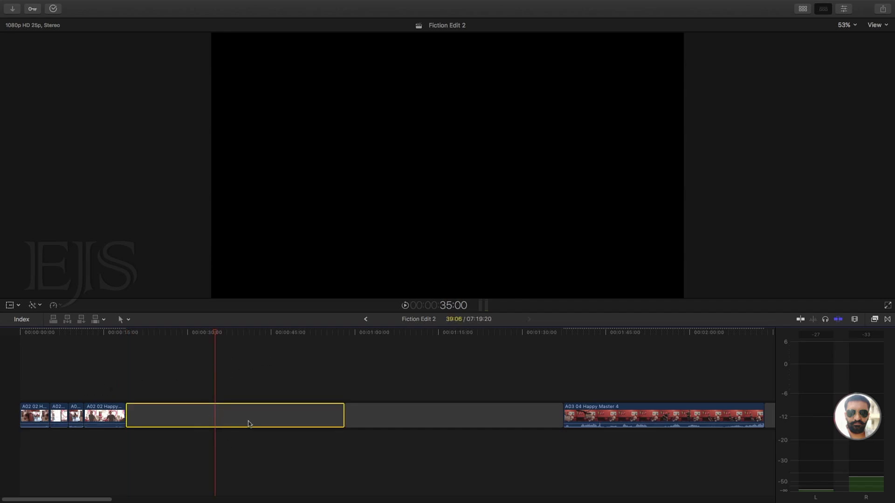
key(Delete)
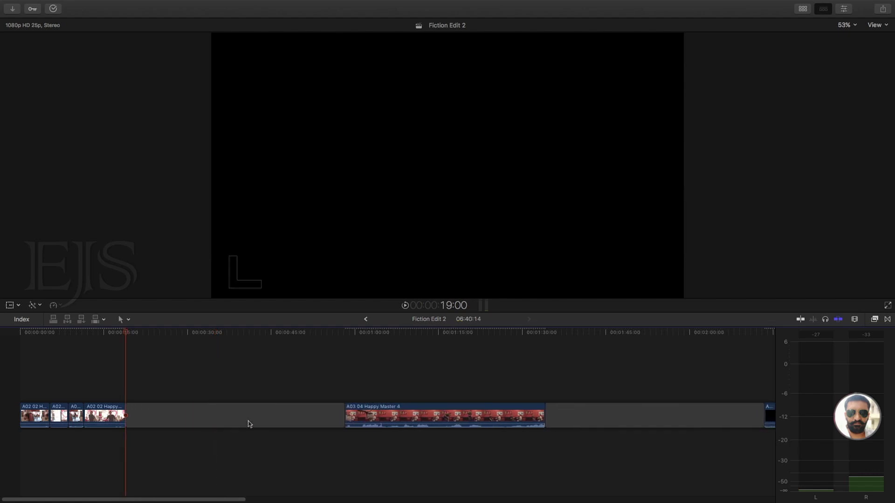
click(242, 423)
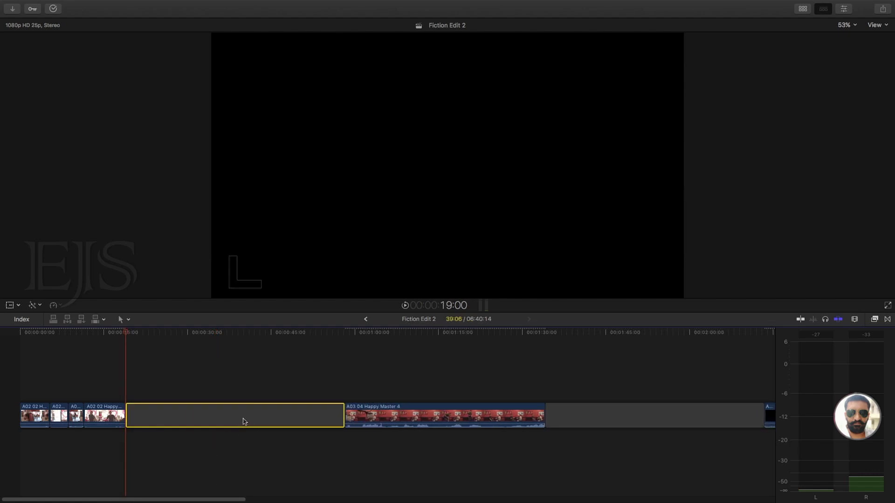
key(Delete)
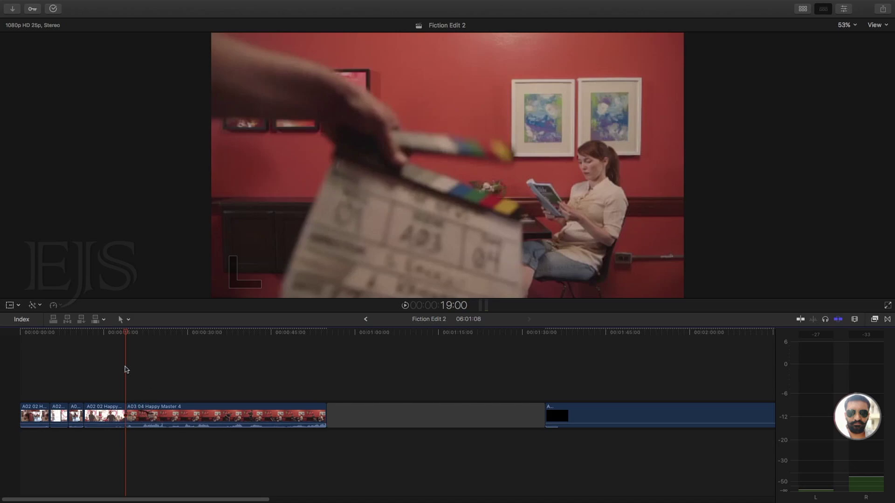
Step: Move the A03 04 Happy Master 4 clip to the end of the sequence and review the last MLS clip up to 17:24
key(super+minus)
key(super+minus)
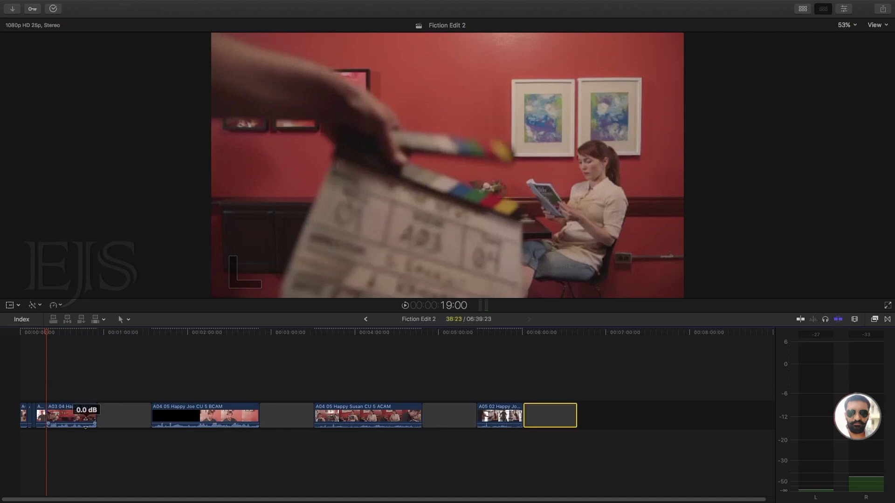
drag(65, 414, 604, 418)
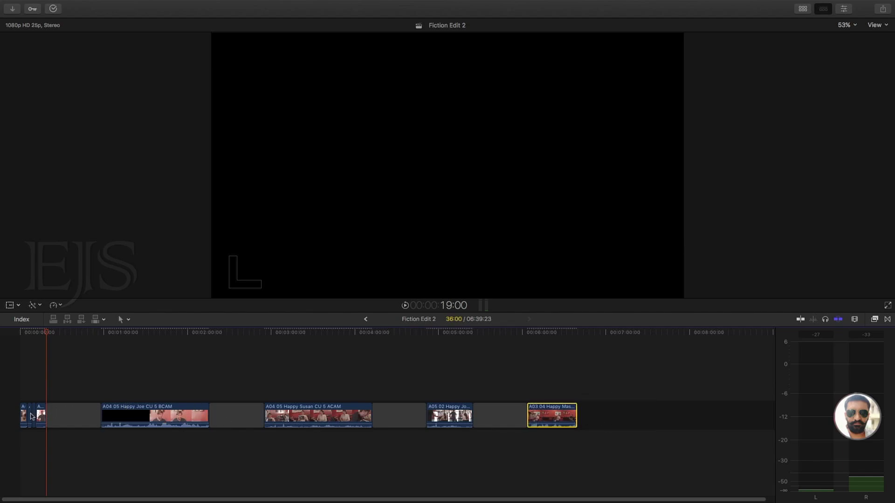
drag(141, 332, 41, 351)
key(space)
key(super+equal)
drag(59, 332, 94, 332)
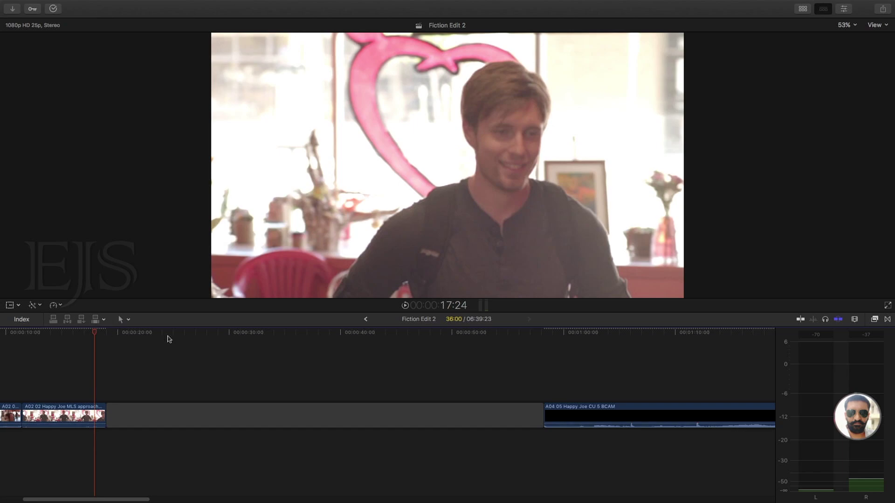
Step: Scrub through Happy Master 4 to 6:22:20 at the sequence end and move the clip back directly behind the last MLS clip
key(shift+z)
drag(524, 332, 553, 332)
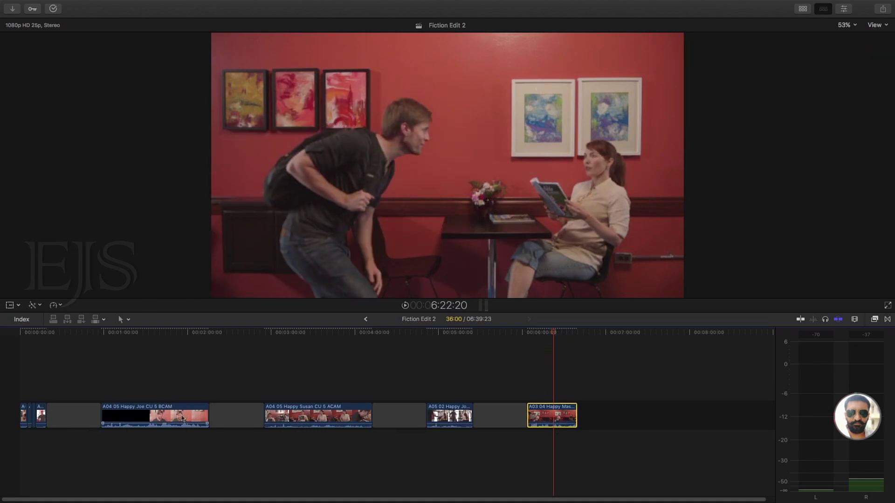
drag(552, 415, 81, 408)
Step: Play Happy Master 4 from its start, cut it at 34:04 after the slate, and delete the part before the cut
click(45, 370)
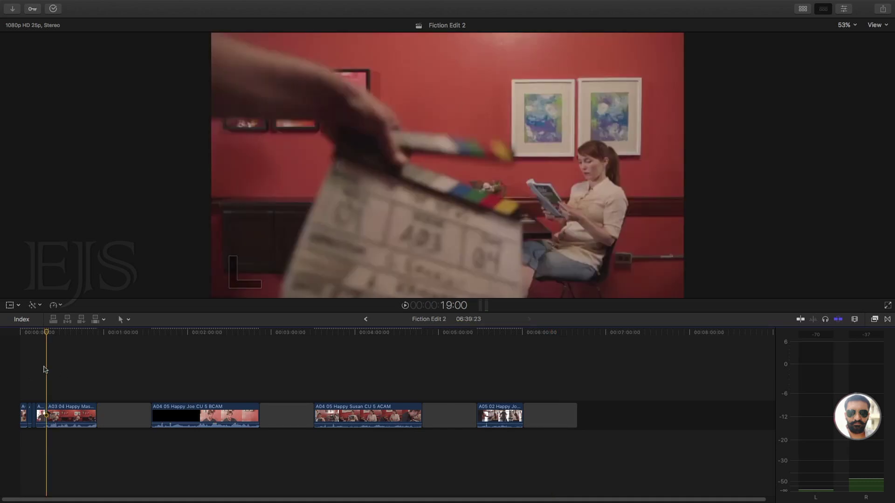
key(super+equal)
key(super+equal)
key(super+equal)
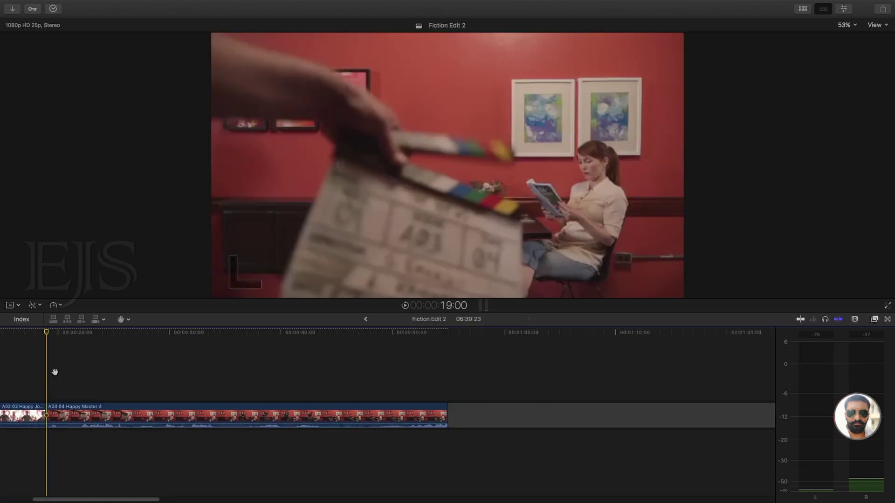
drag(55, 372, 240, 373)
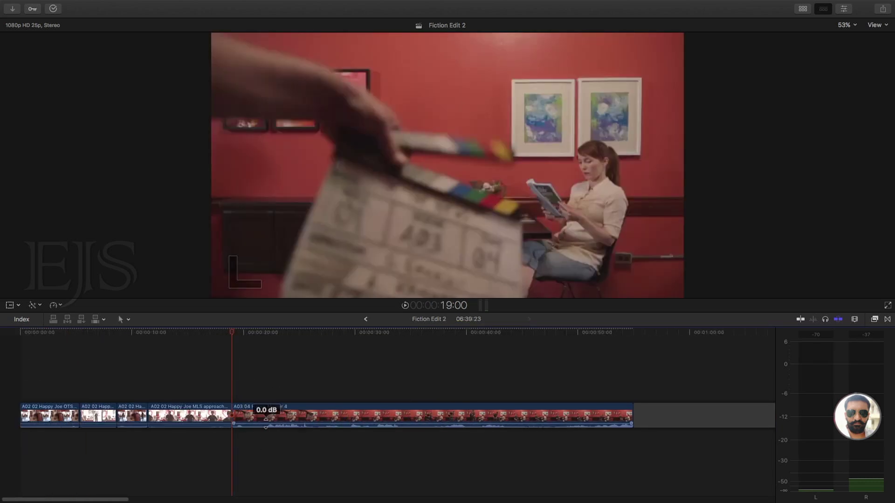
click(259, 364)
key(space)
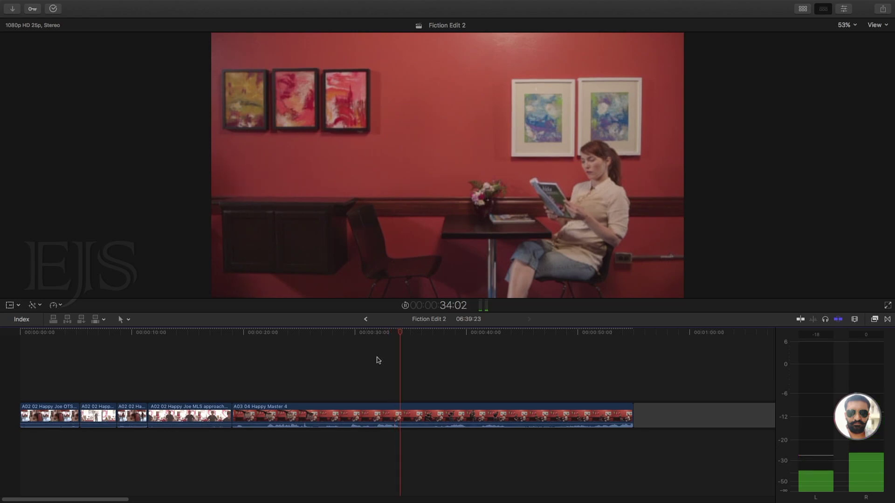
key(space)
key(b)
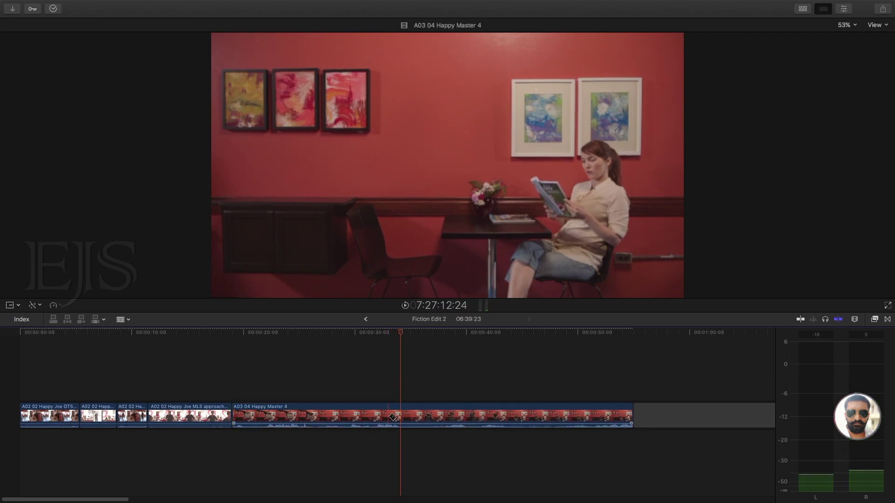
click(398, 415)
key(a)
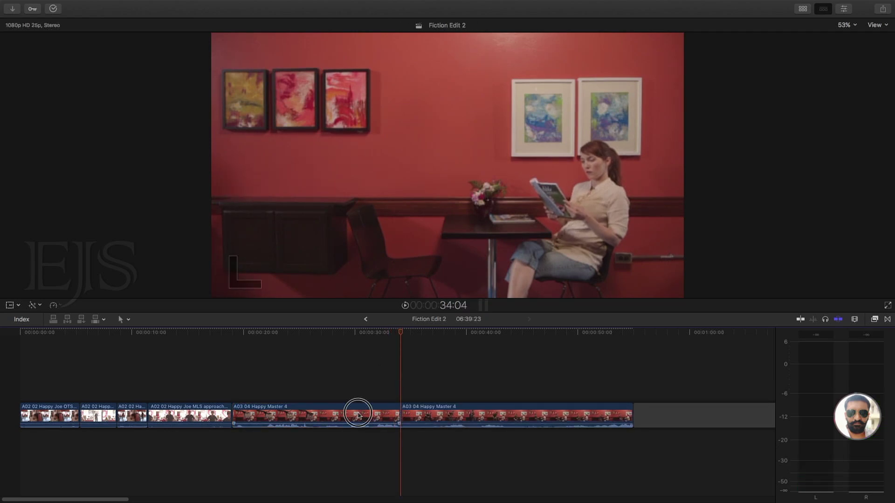
key(Delete)
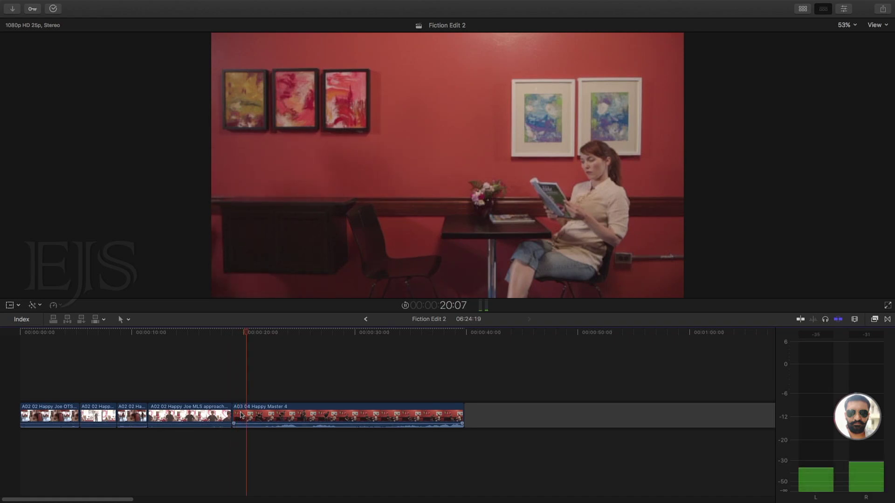
Step: Replay the start of Happy Master 4, cut it at 20:03 before the man enters, and delete the short piece before the cut
key(space)
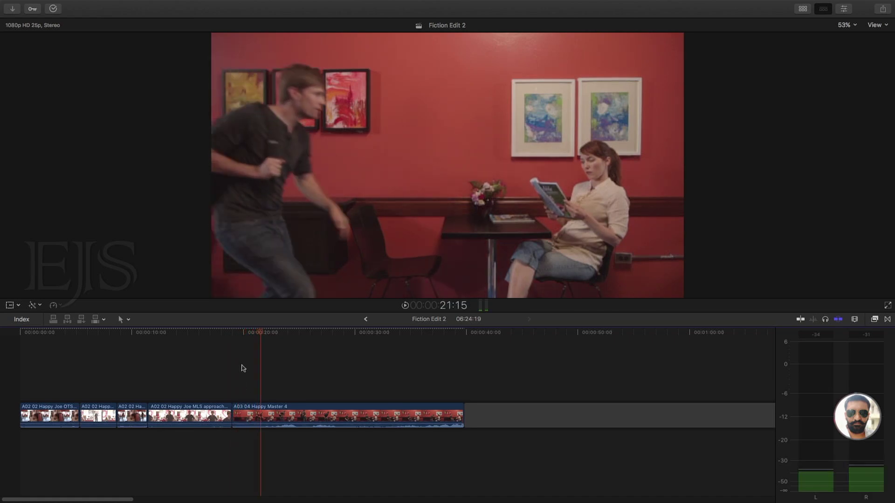
click(236, 334)
key(l)
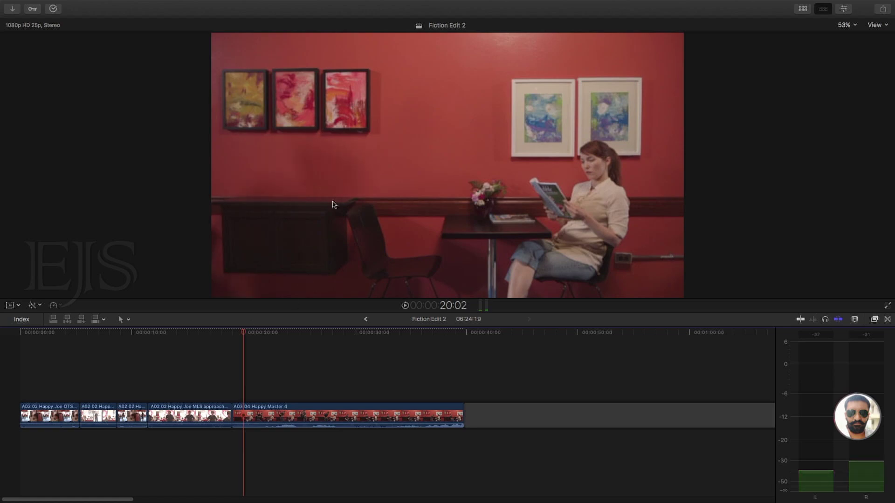
click(234, 331)
key(l)
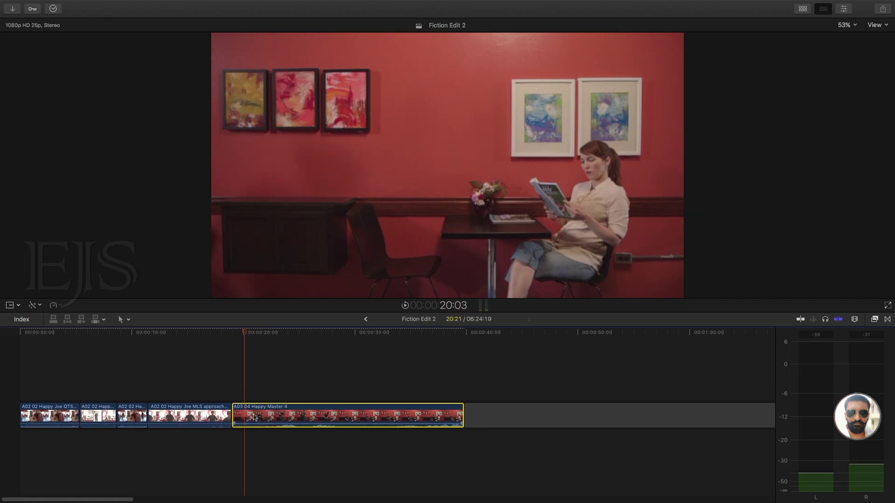
key(super+b)
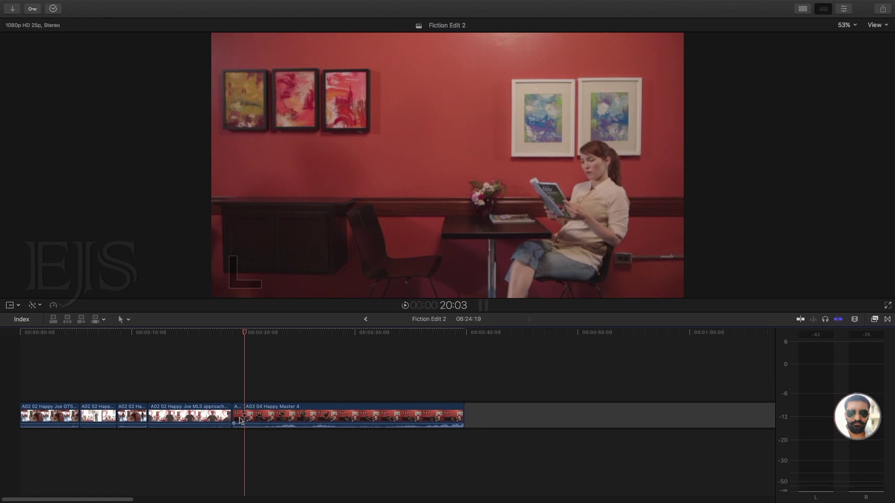
key(Delete)
Step: Play across the cut into Happy Master 4 up to 28:07, and replay the whole sequence from the start up to 21:13
click(219, 366)
key(space)
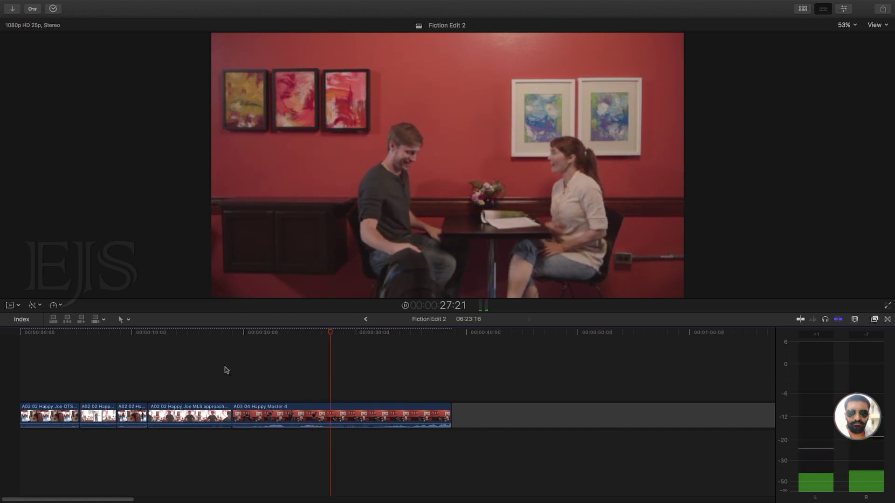
key(space)
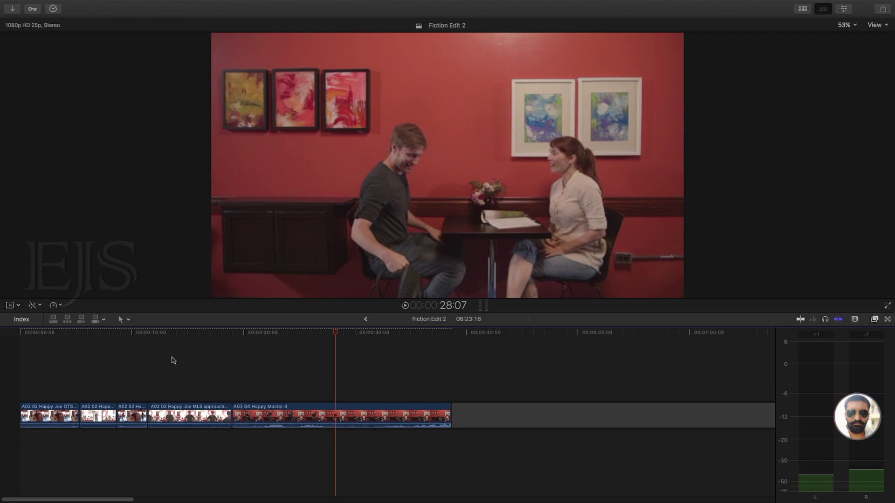
click(16, 337)
key(space)
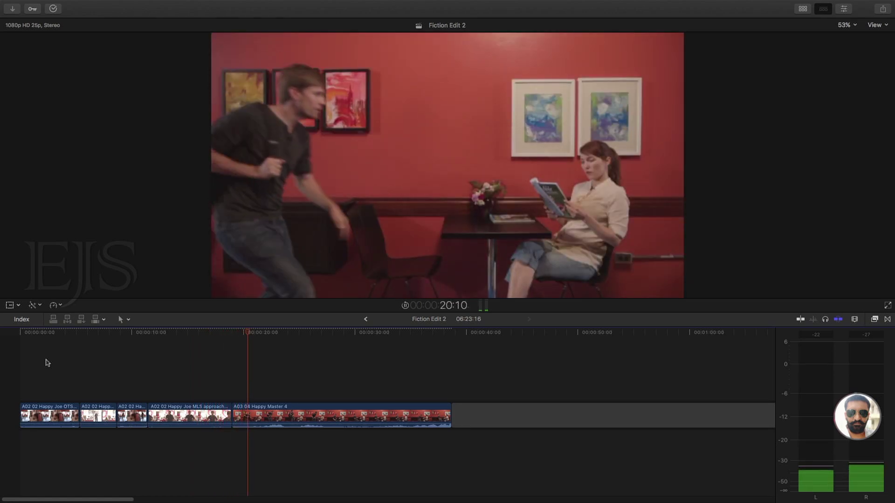
key(space)
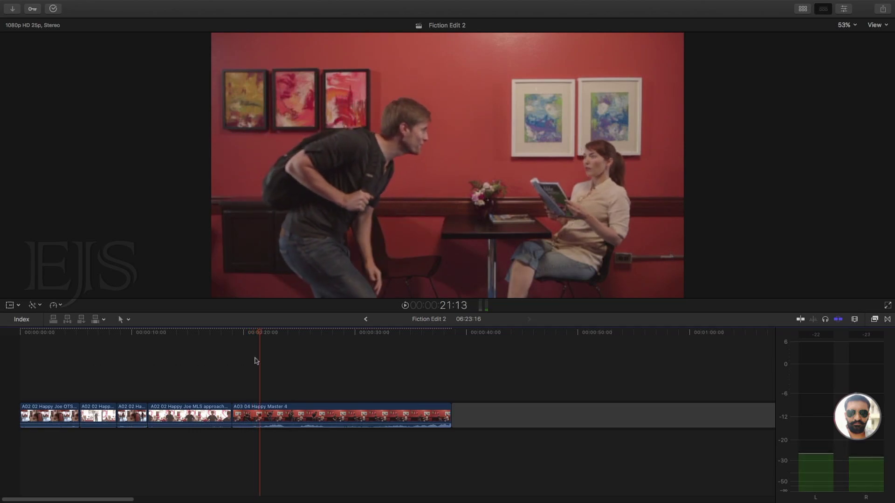
Step: Play the last MLS clip from 12:05, cut it at 17:05 as the man smiles, and delete the remainder
drag(260, 334, 158, 345)
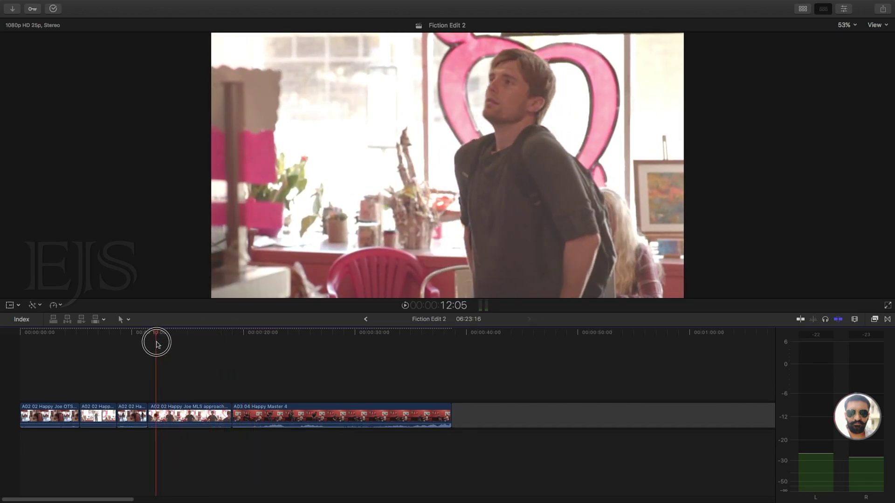
key(space)
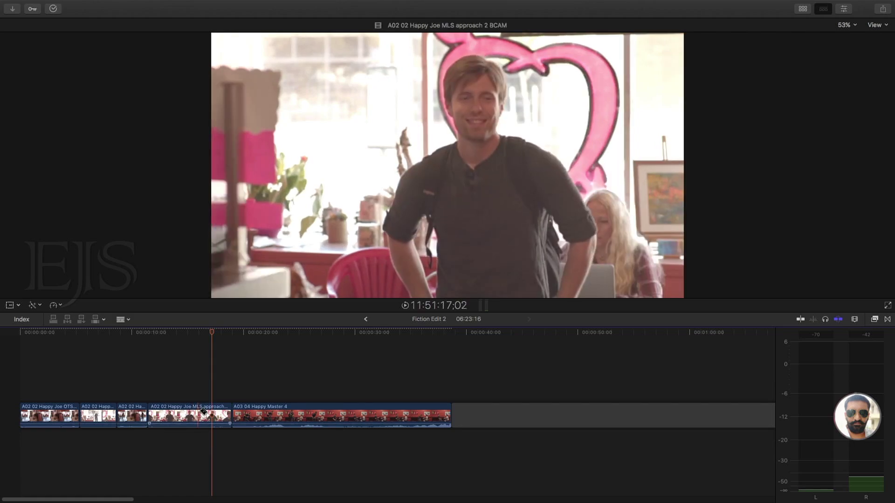
key(b)
click(213, 414)
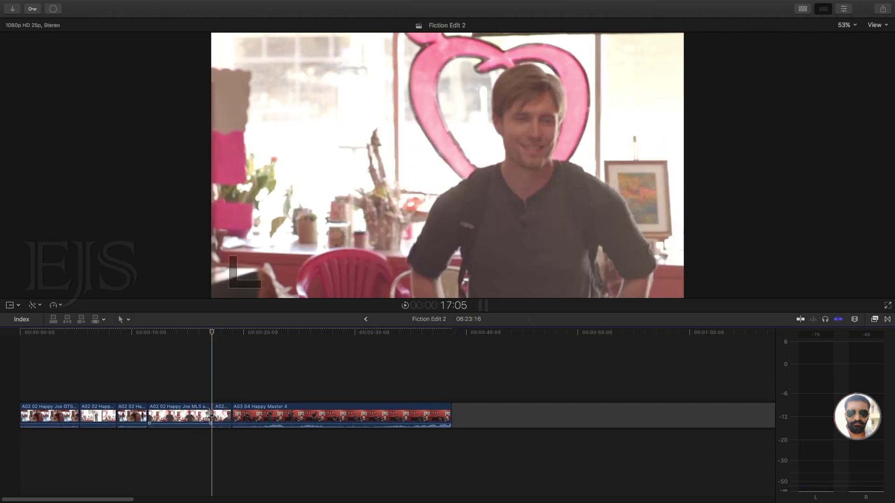
key(Delete)
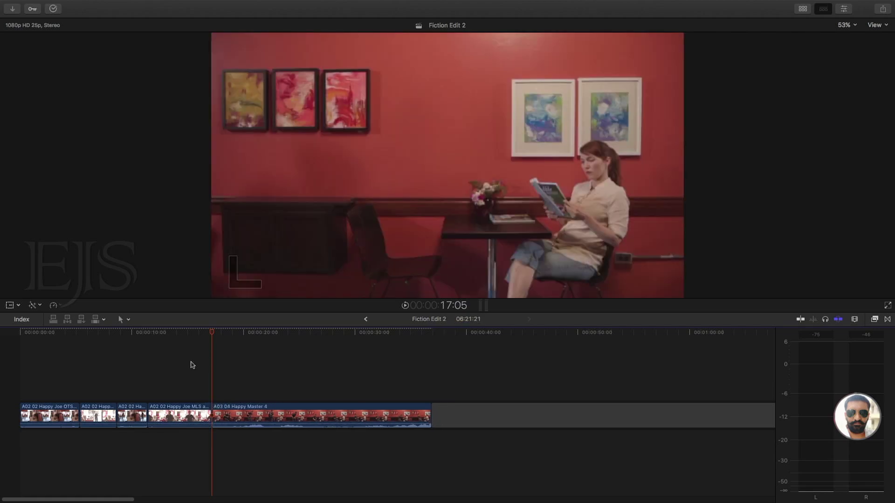
Step: Play from the last MLS clip across the cut up to 19:19, and play again from the start of Happy Master 4
click(192, 336)
key(space)
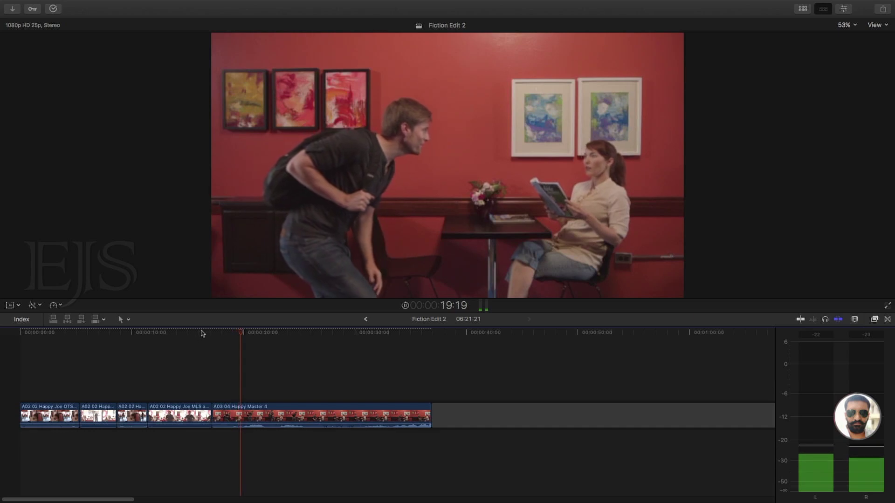
key(space)
click(212, 332)
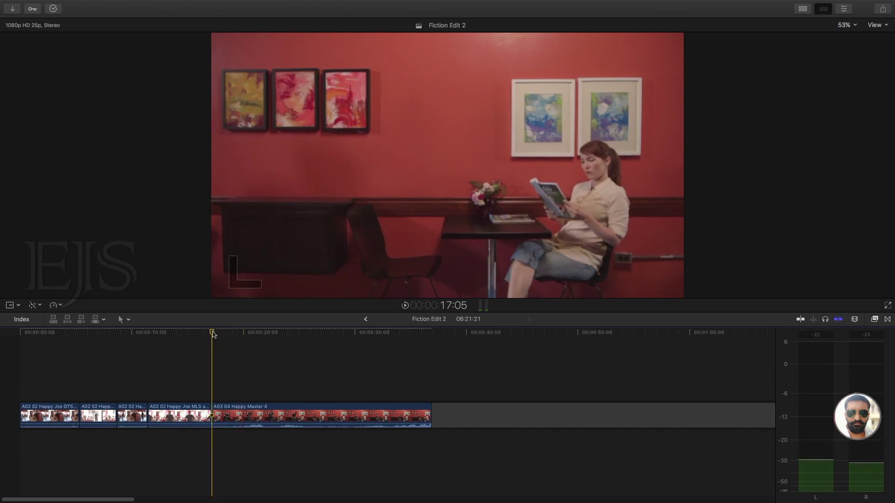
key(shift+slash)
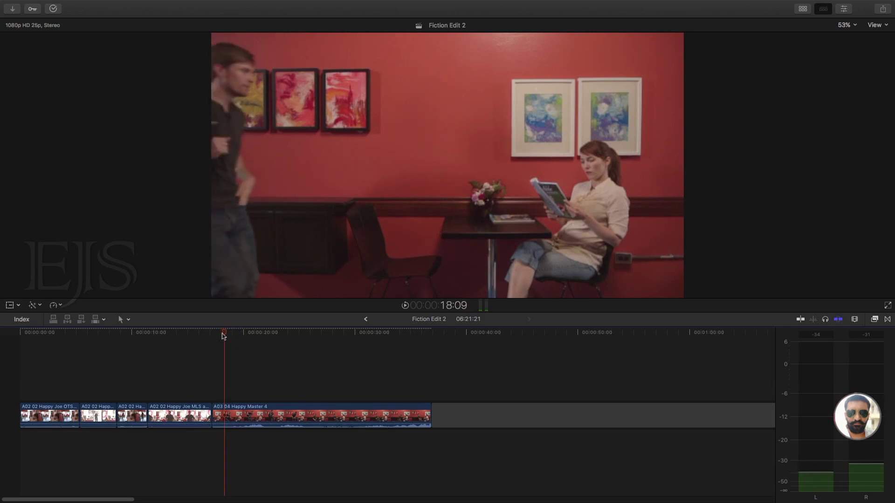
Step: Cut Happy Master 4 at 18:06 as the man enters the frame, and delete the short piece before the cut
drag(224, 334, 223, 335)
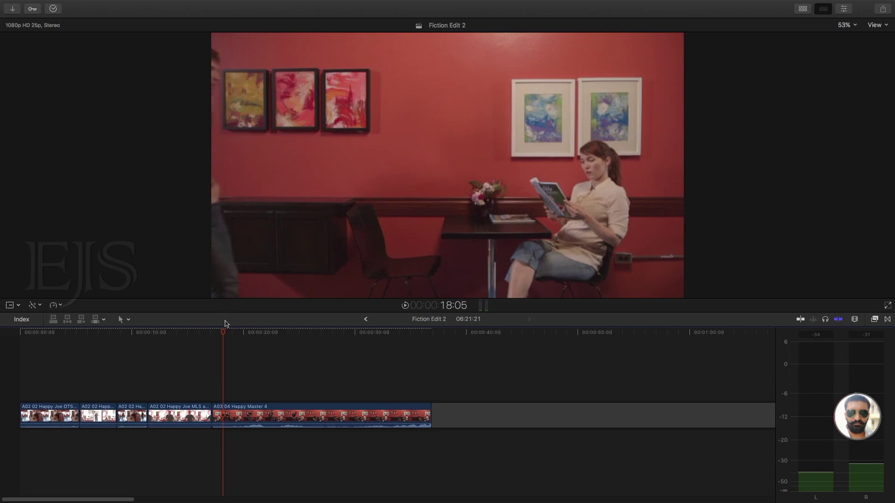
key(Right)
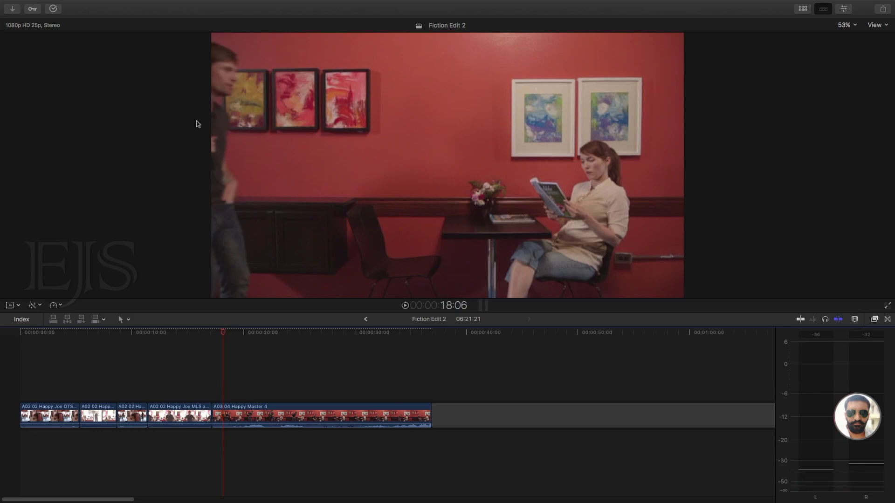
click(237, 422)
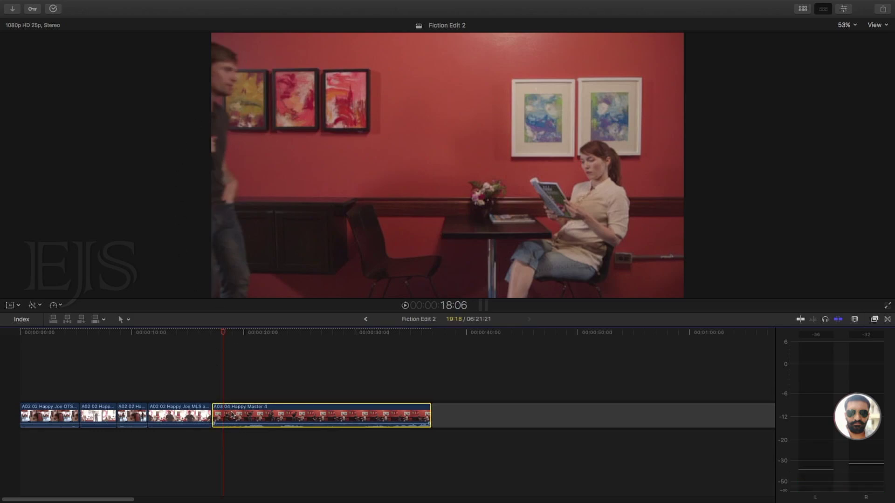
key(super+b)
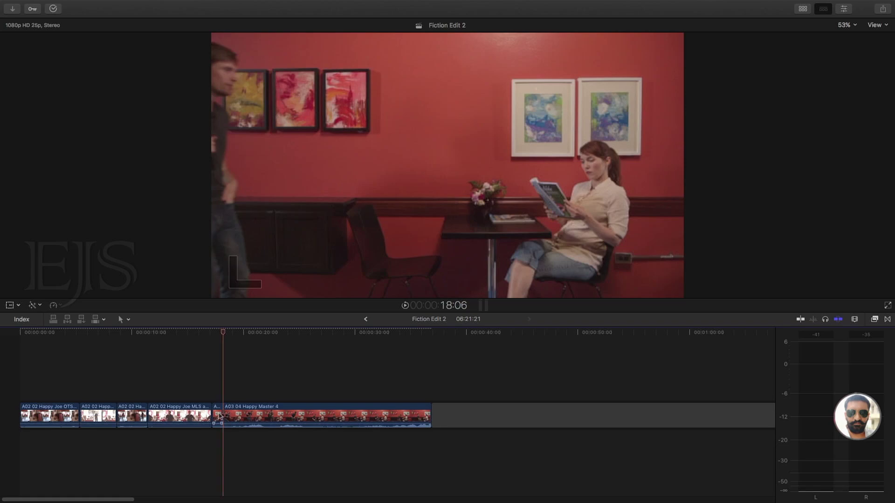
key(Delete)
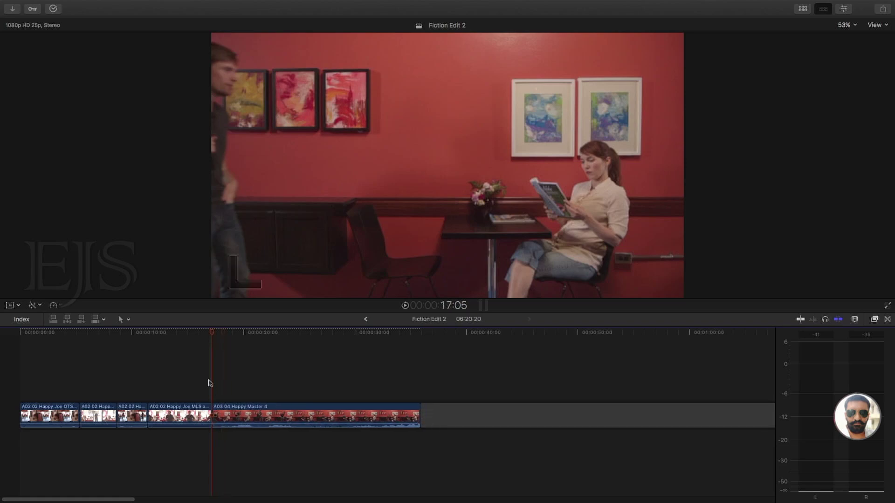
Step: Play the MLS clip from 11:11 into Happy Master 4, and replay the transition from 15:01 up to 18:11
drag(204, 335, 148, 336)
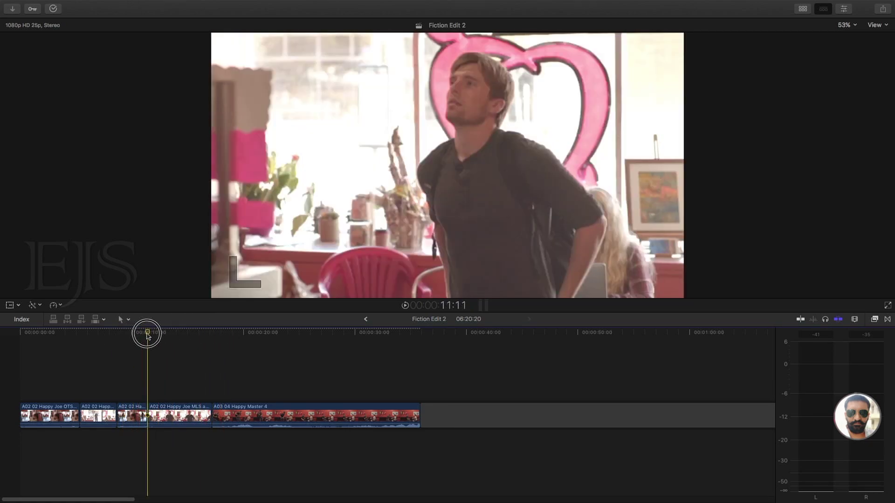
key(space)
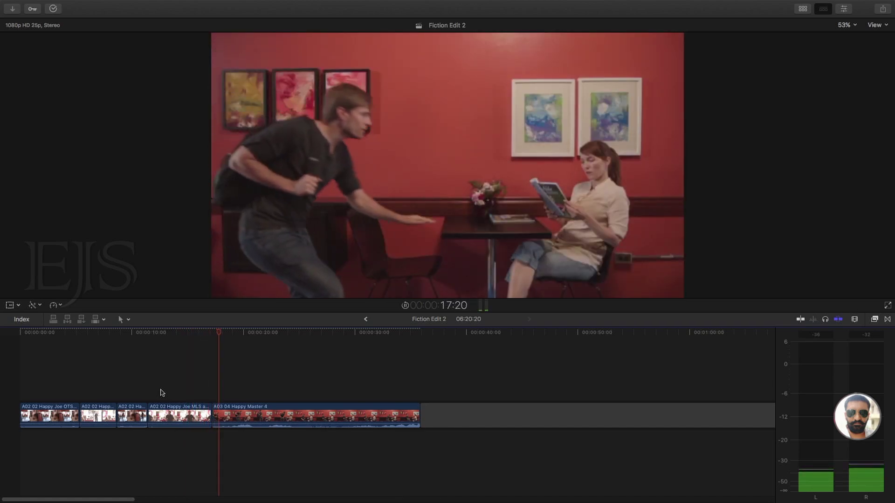
key(space)
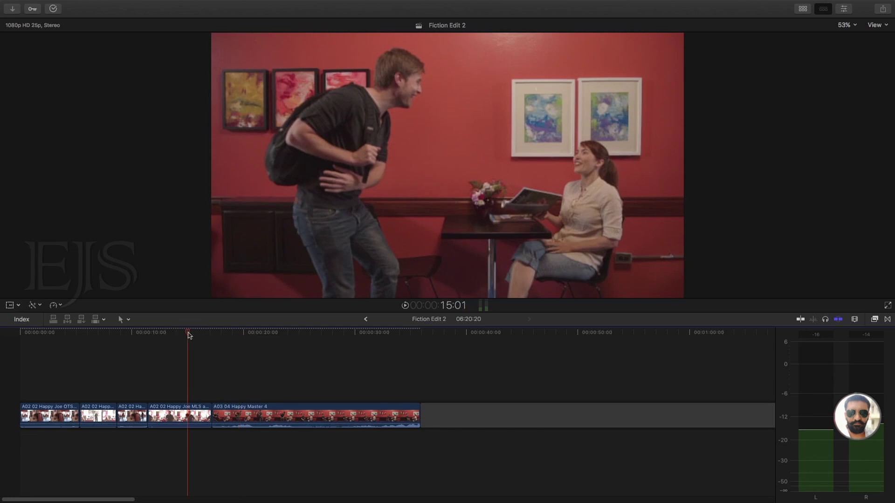
click(188, 332)
key(space)
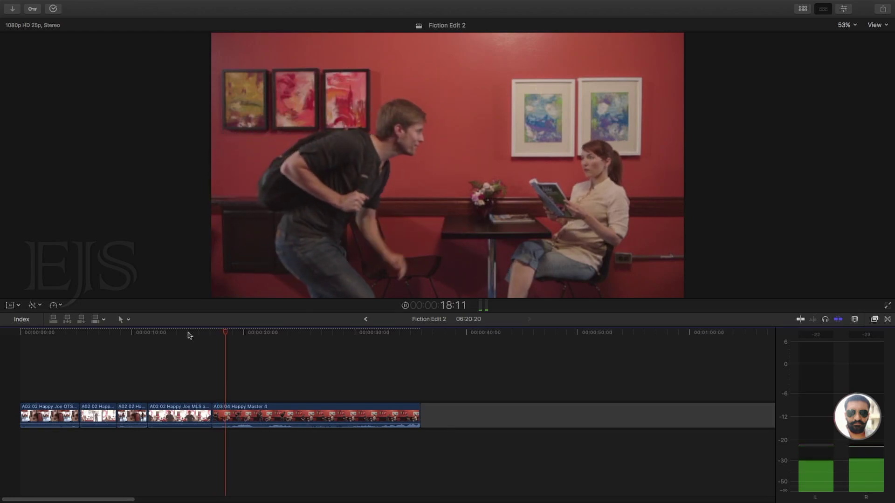
key(space)
Step: Extend the end of the last MLS clip and place its edit point with Happy Master 4 at about 17:23
click(192, 334)
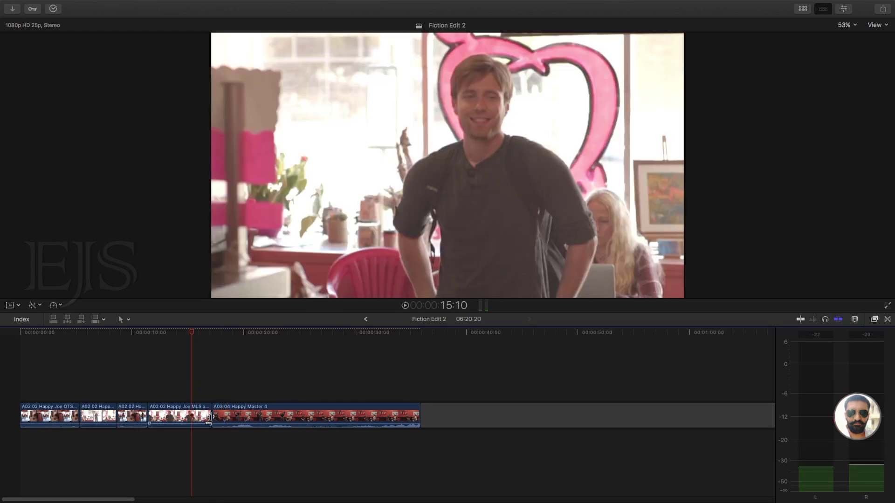
key(super+equal)
key(super+equal)
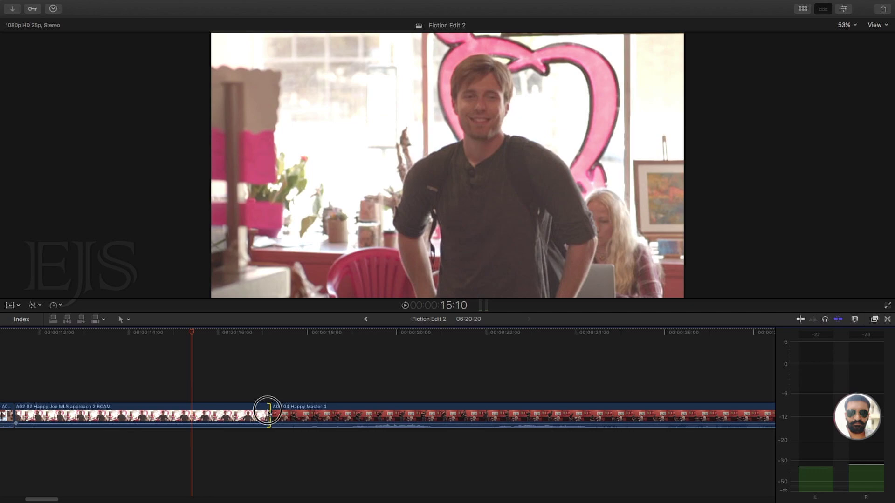
drag(269, 413, 269, 413)
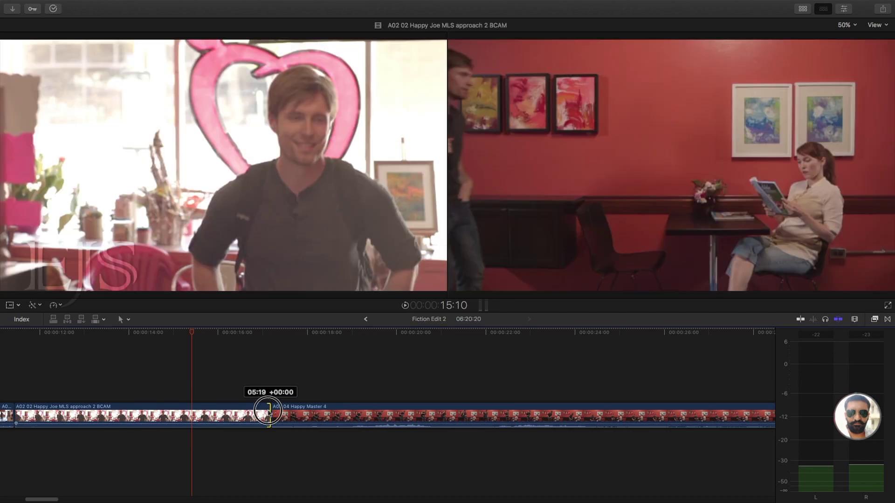
drag(269, 413, 294, 416)
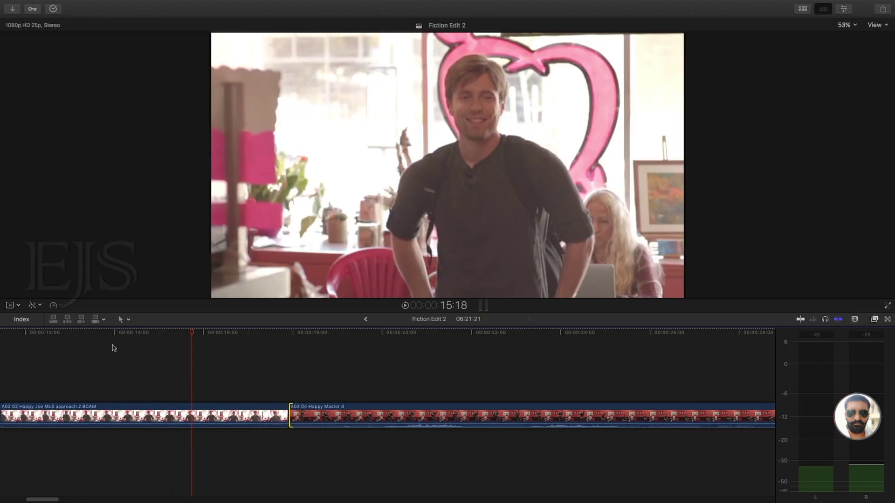
Step: Play from 11:23 in the MLS clip across the adjusted cut into Happy Master 4, and replay it up to 21:09
click(64, 355)
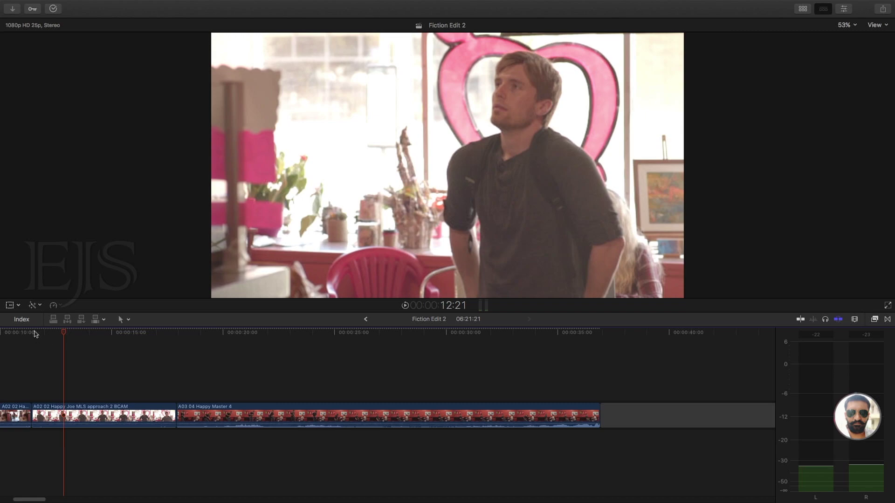
click(42, 332)
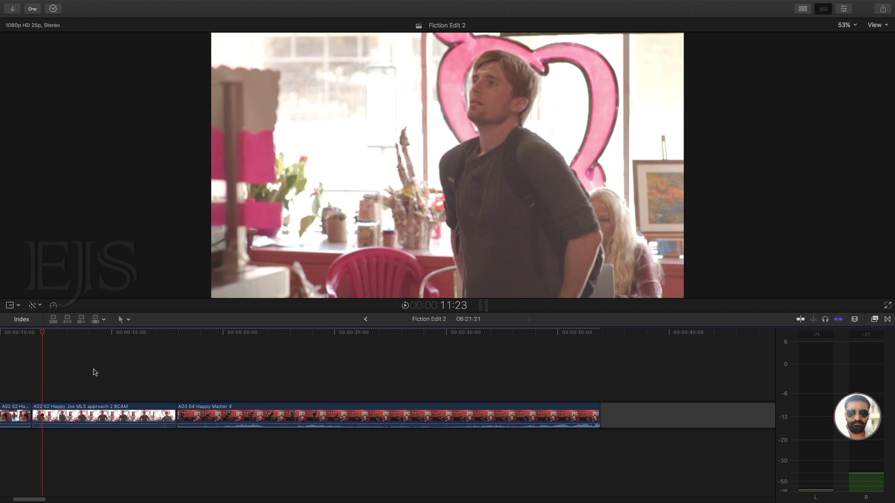
key(space)
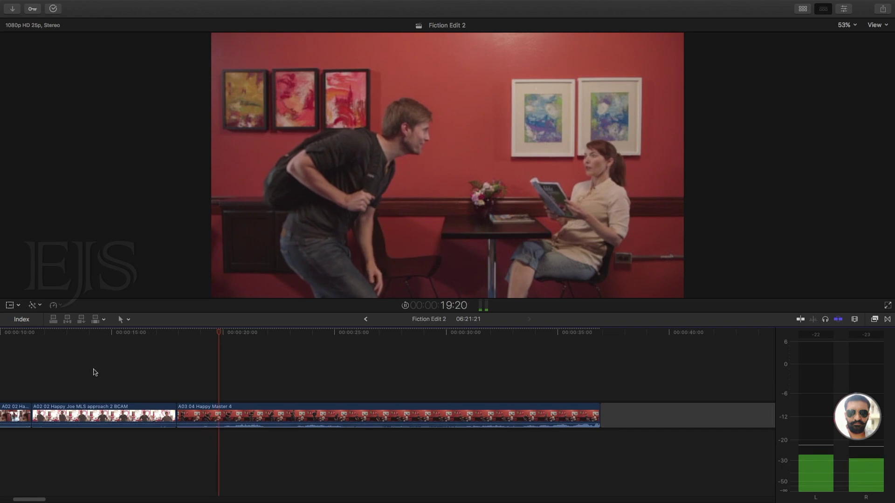
key(space)
click(31, 358)
key(space)
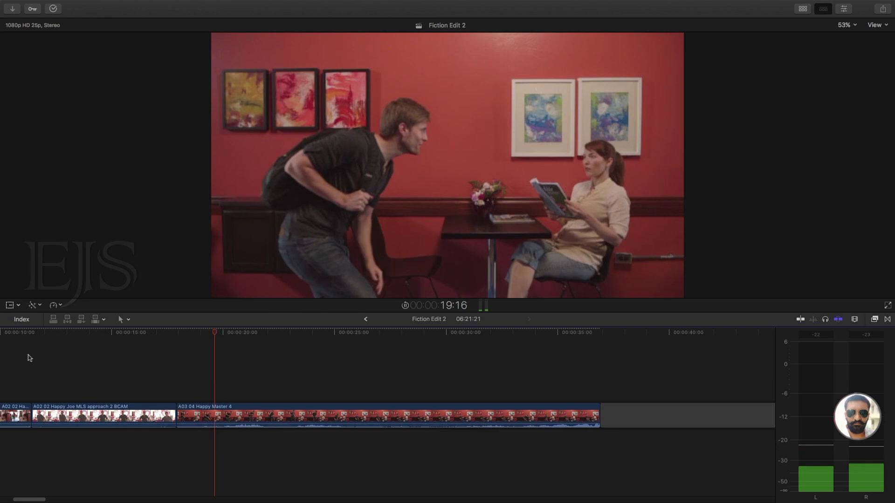
key(space)
key(super+minus)
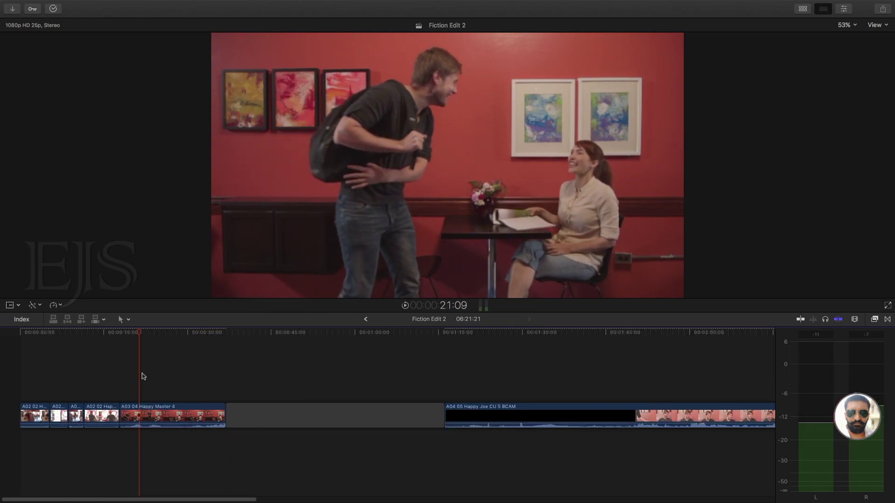